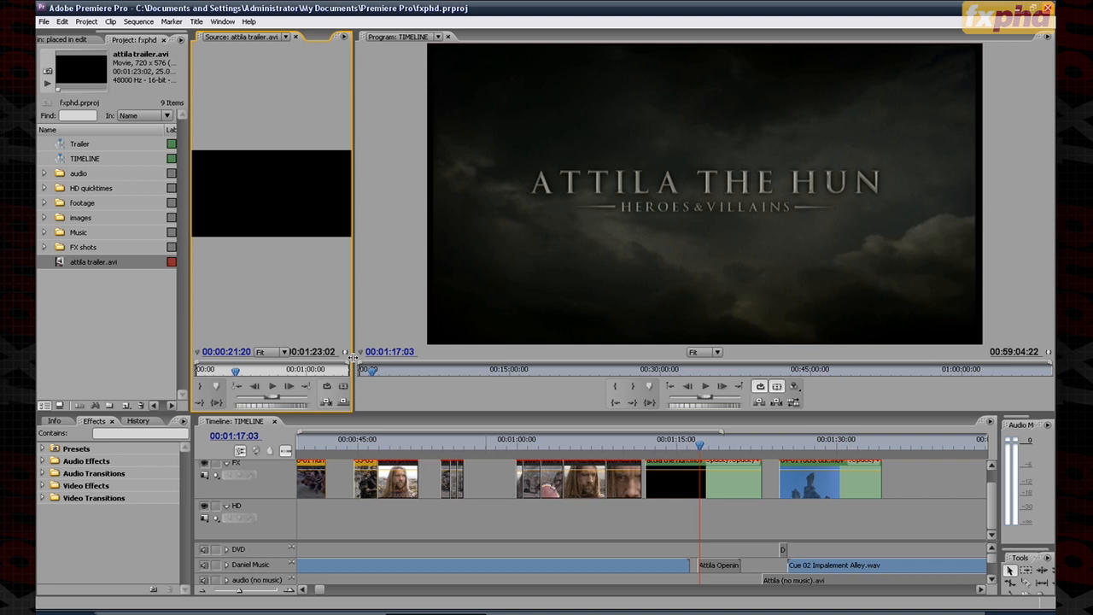
Step: Widen the Source monitor to about the size of the Program monitor and play attila trailer.avi in it
drag(353, 356, 641, 357)
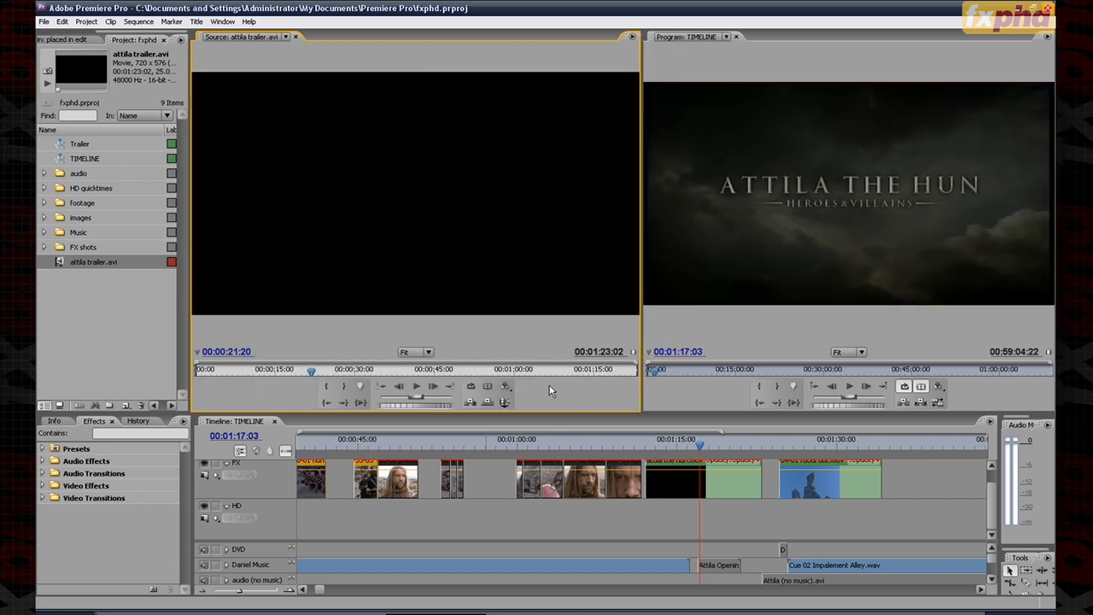
click(416, 386)
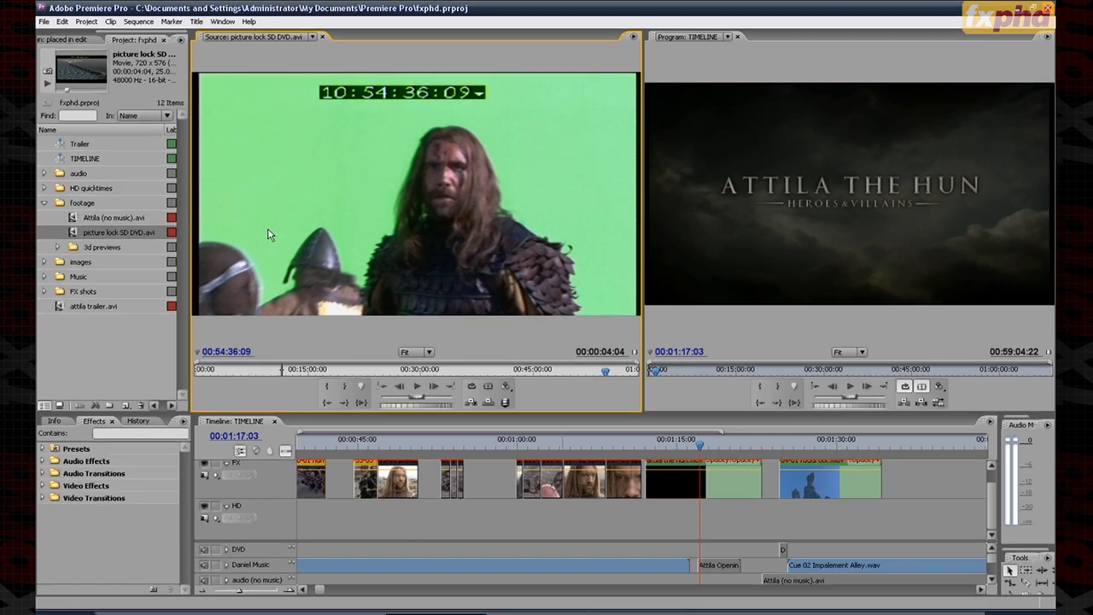
Step: Cue picture lock SD DVD.avi to about 00:23:27:21 and enlarge the Source monitor in both width and height
click(375, 370)
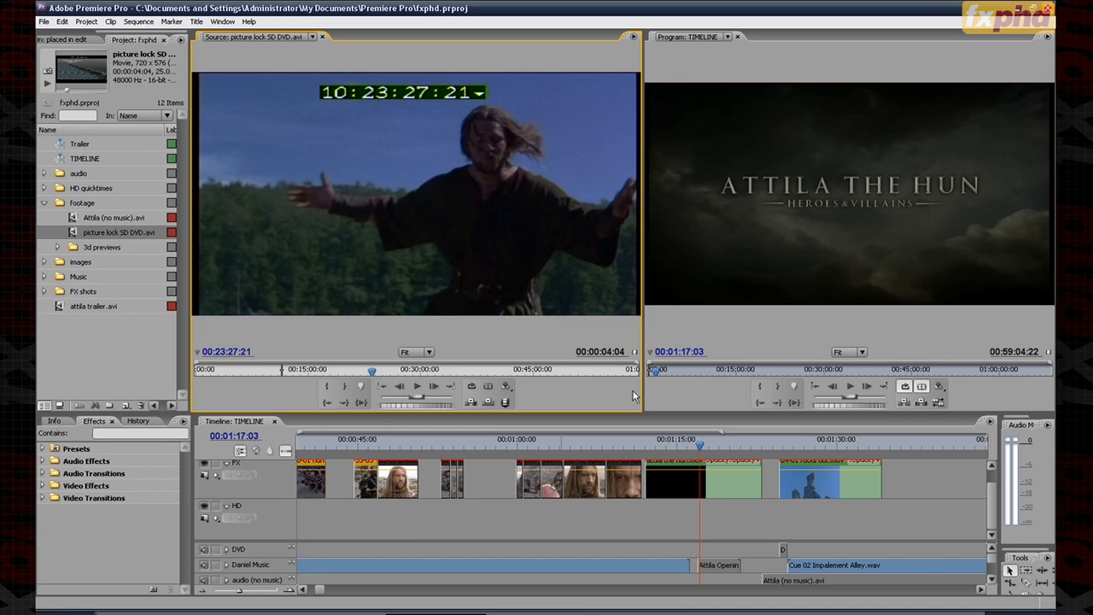
drag(642, 391, 911, 393)
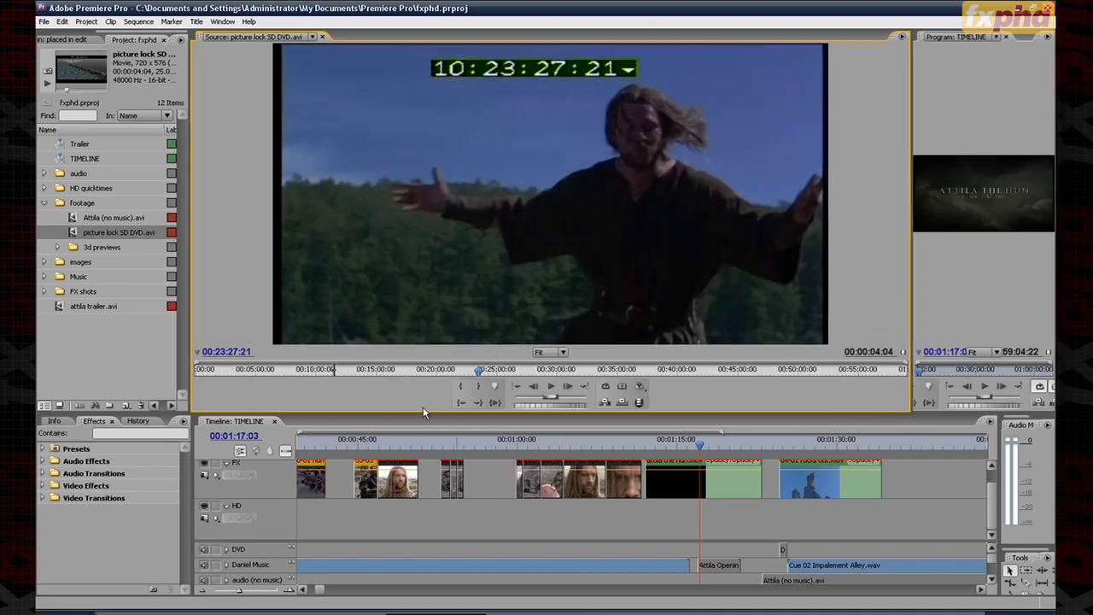
drag(424, 411, 406, 461)
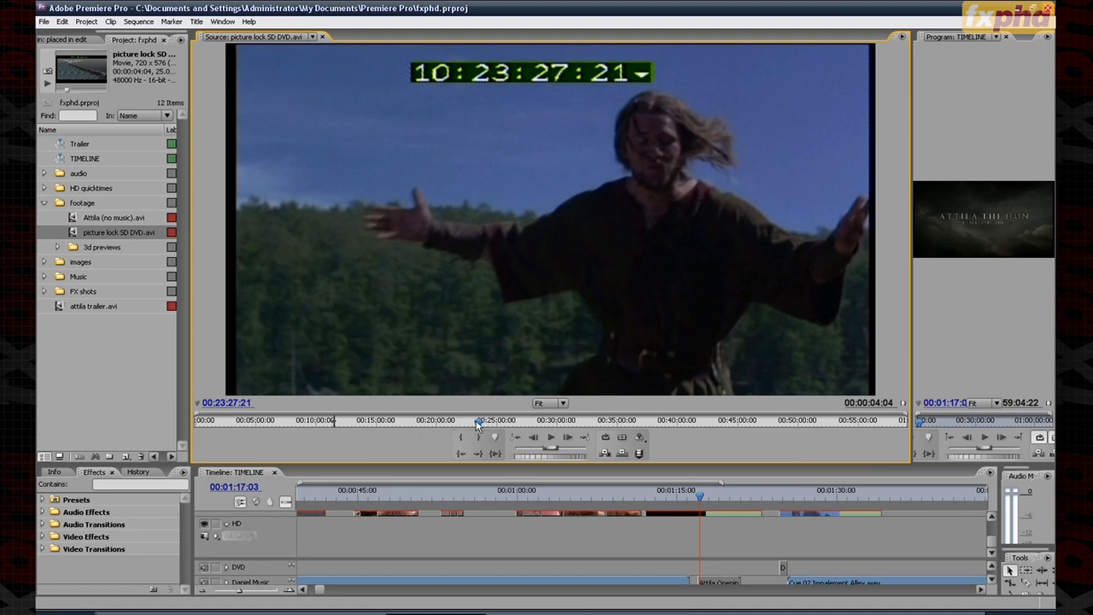
Step: Review picture lock SD DVD.avi: play from about 00:09:28:08 through the siege towers shot, stop, and jump to about 00:19:41:01
drag(478, 421, 458, 420)
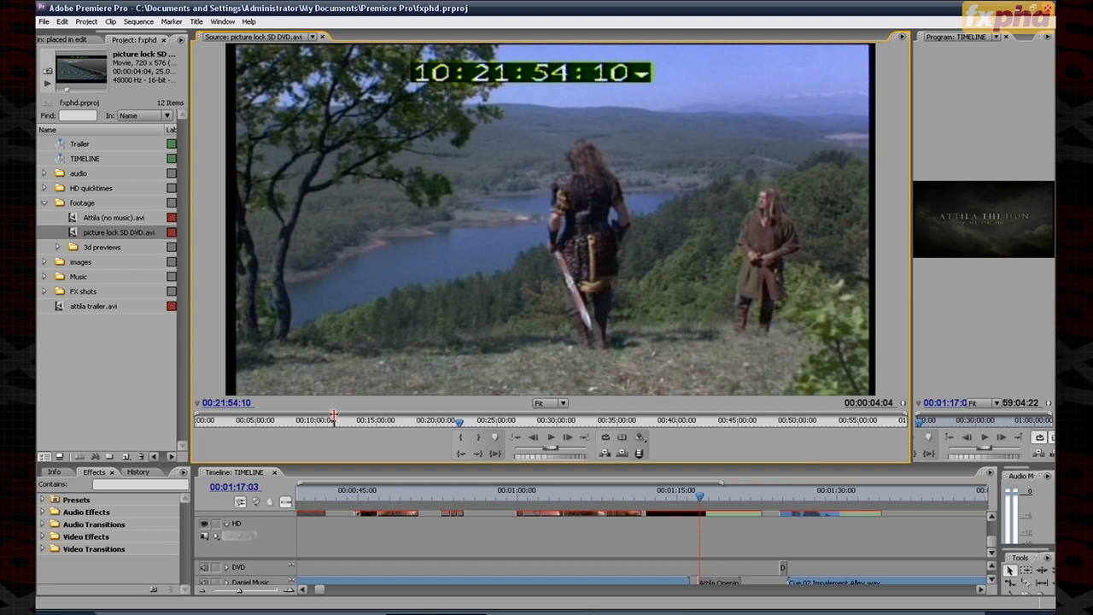
drag(346, 424, 315, 427)
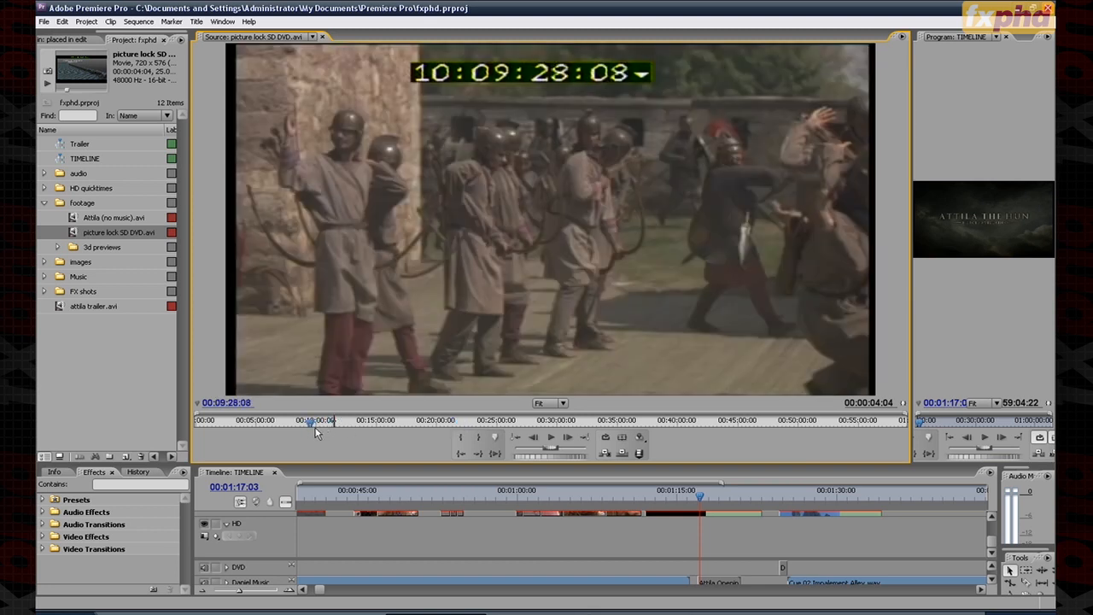
click(551, 437)
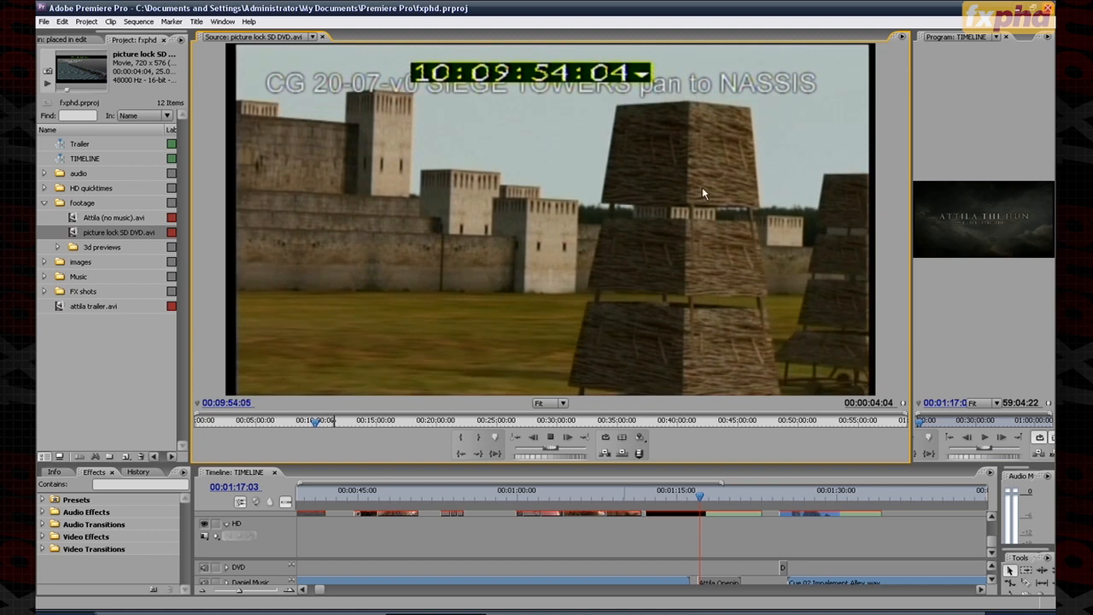
click(550, 436)
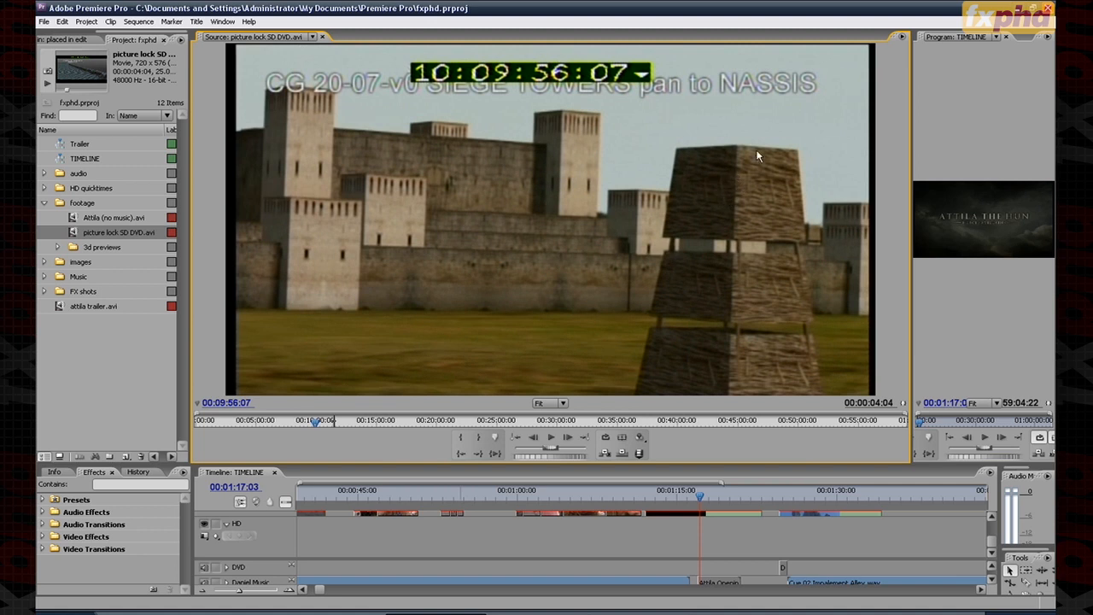
click(432, 422)
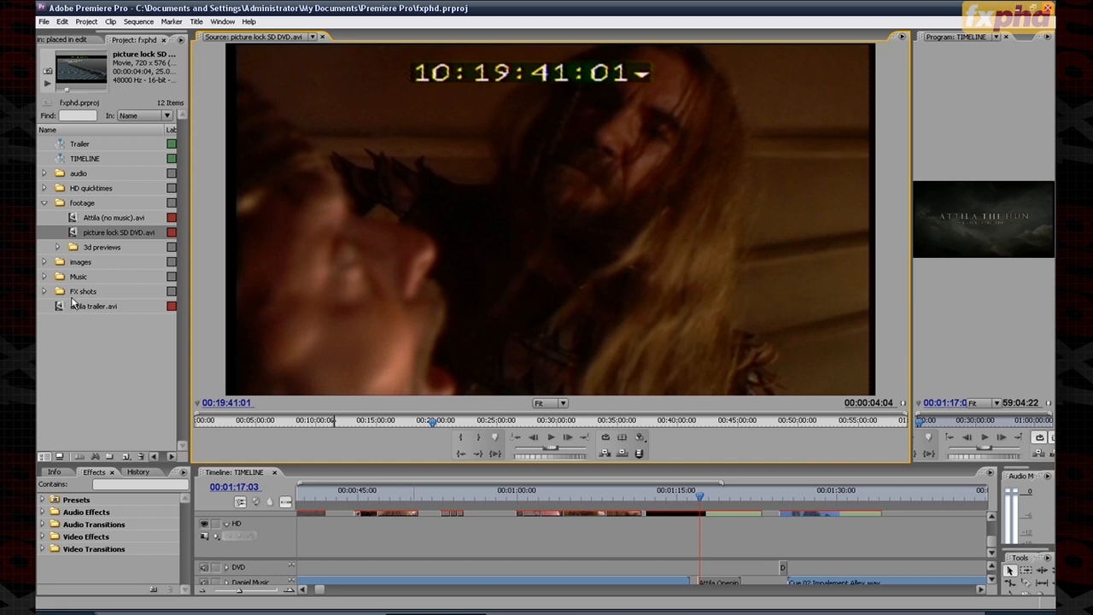
Step: Select the TIMELINE sequence in the project, enlarge the Program monitor, and give the timeline more height
click(85, 161)
drag(911, 229, 256, 229)
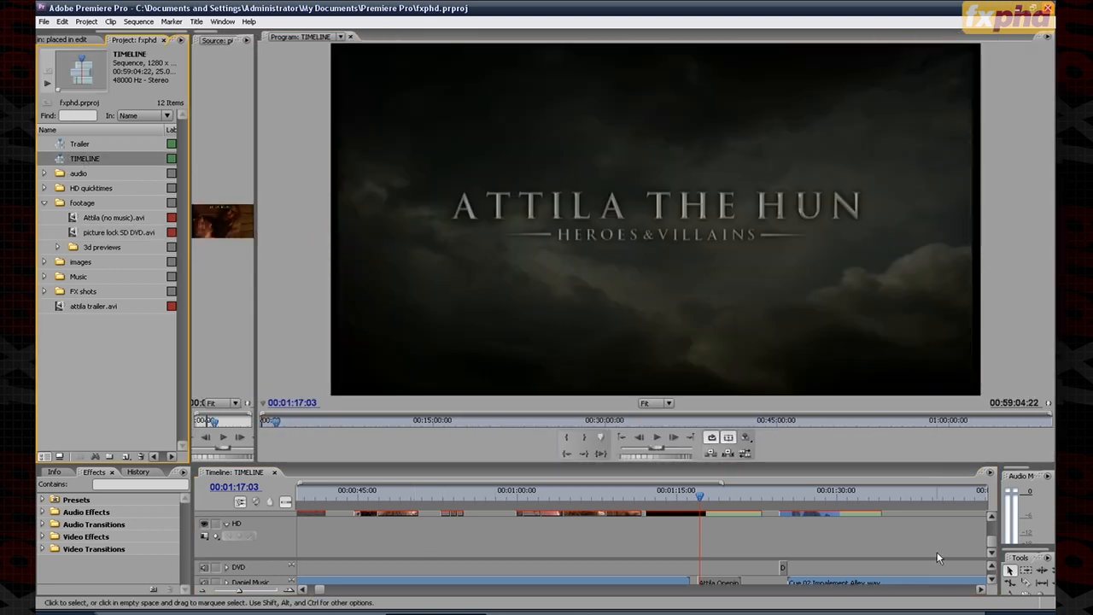
drag(992, 544, 995, 536)
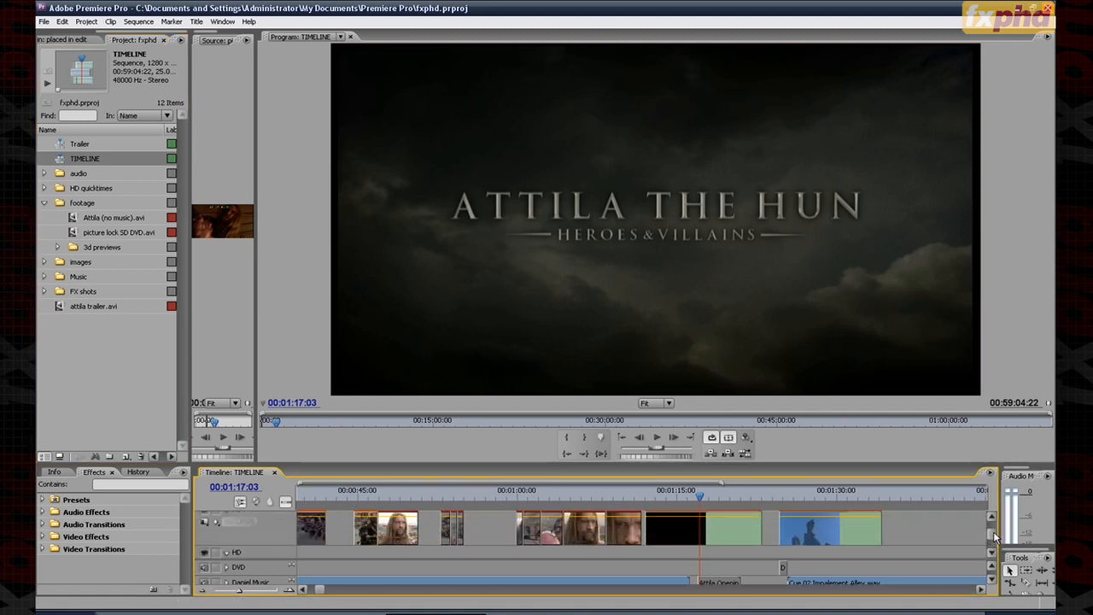
drag(352, 466, 350, 432)
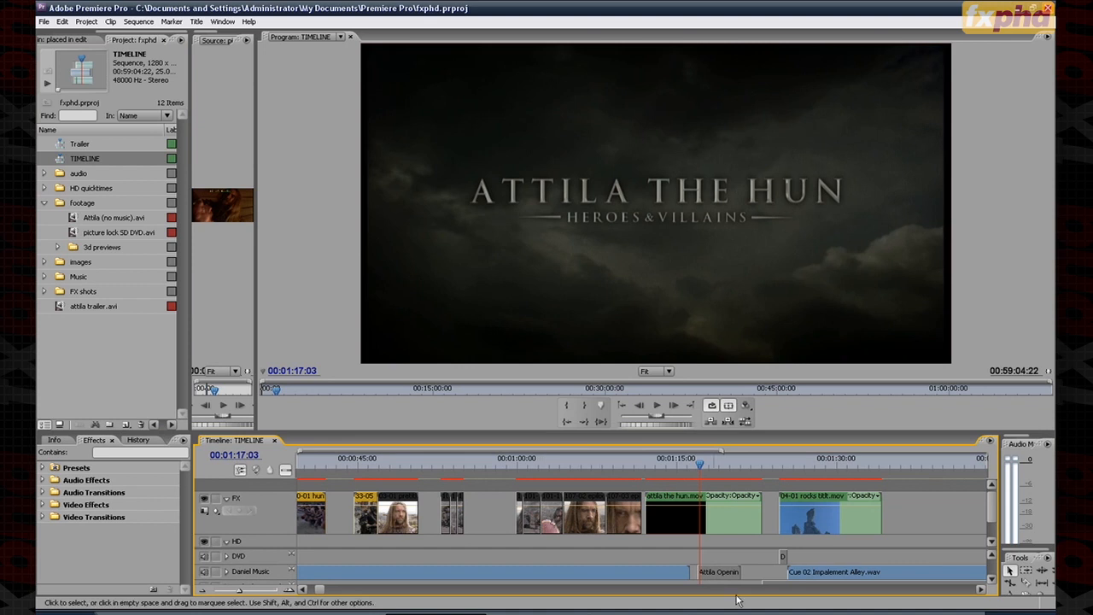
drag(992, 520, 996, 535)
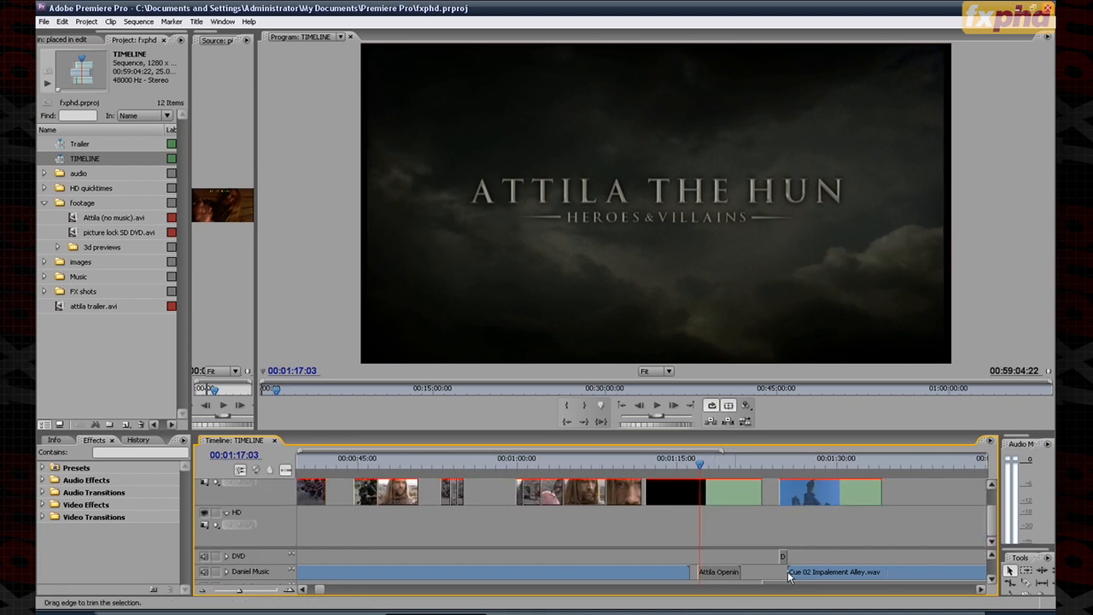
Step: Show the whole TIMELINE sequence, place the playhead at 00:24:55:10, and zoom in closely on the 47-01 constantinople wide clip
click(205, 591)
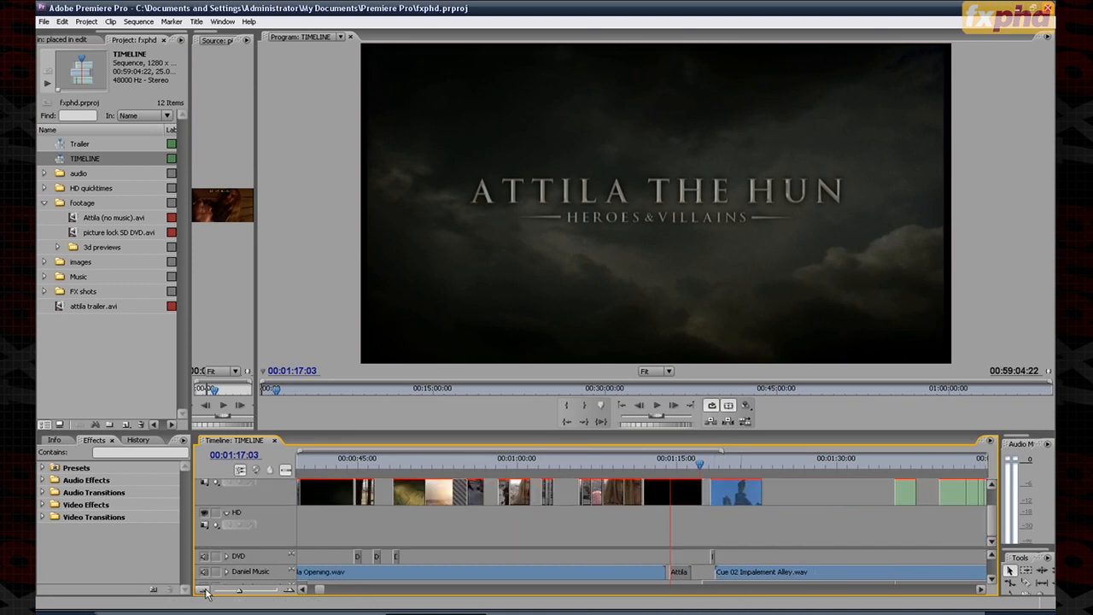
click(202, 590)
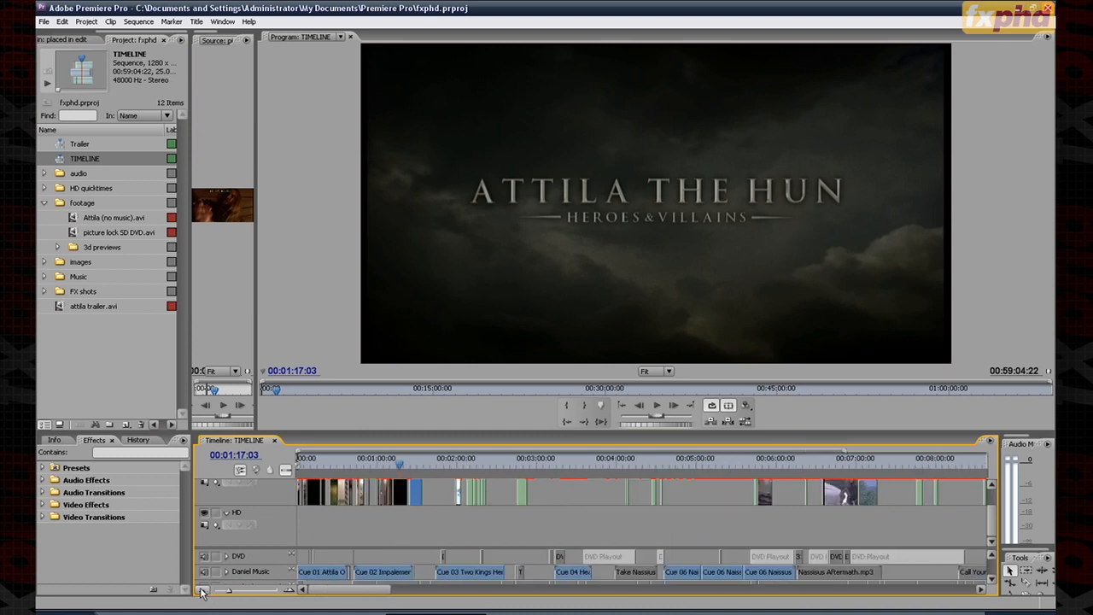
click(202, 590)
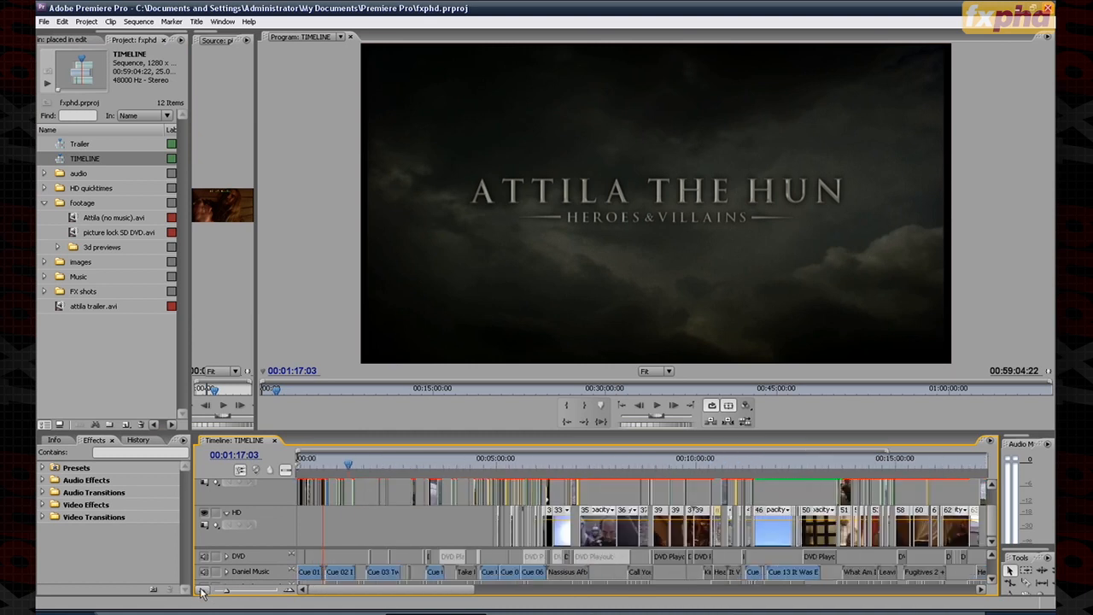
click(203, 591)
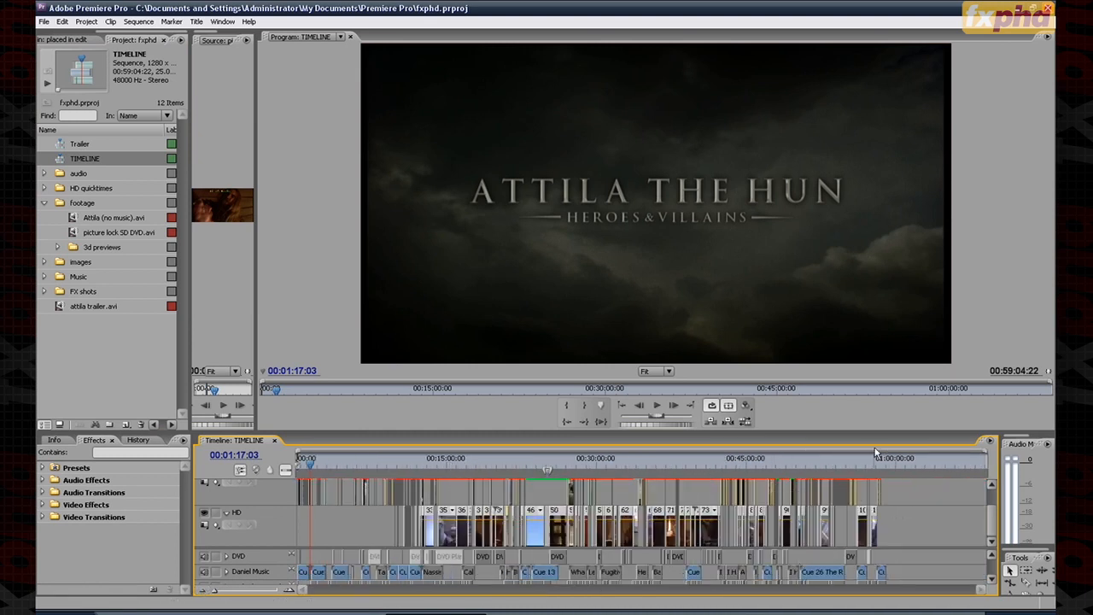
click(545, 459)
click(288, 590)
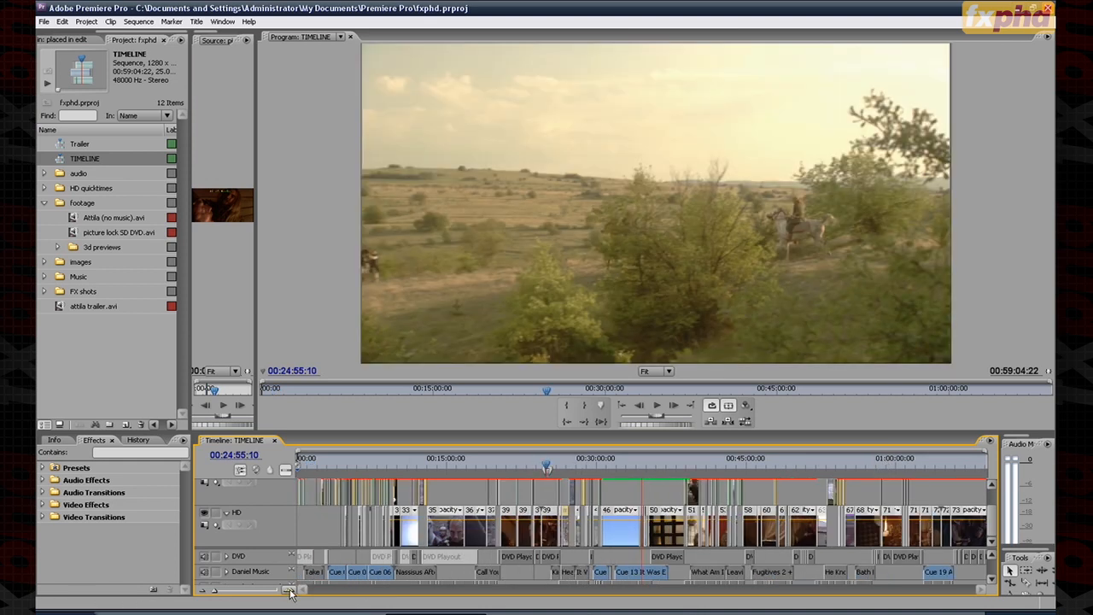
click(289, 590)
click(288, 590)
click(288, 590)
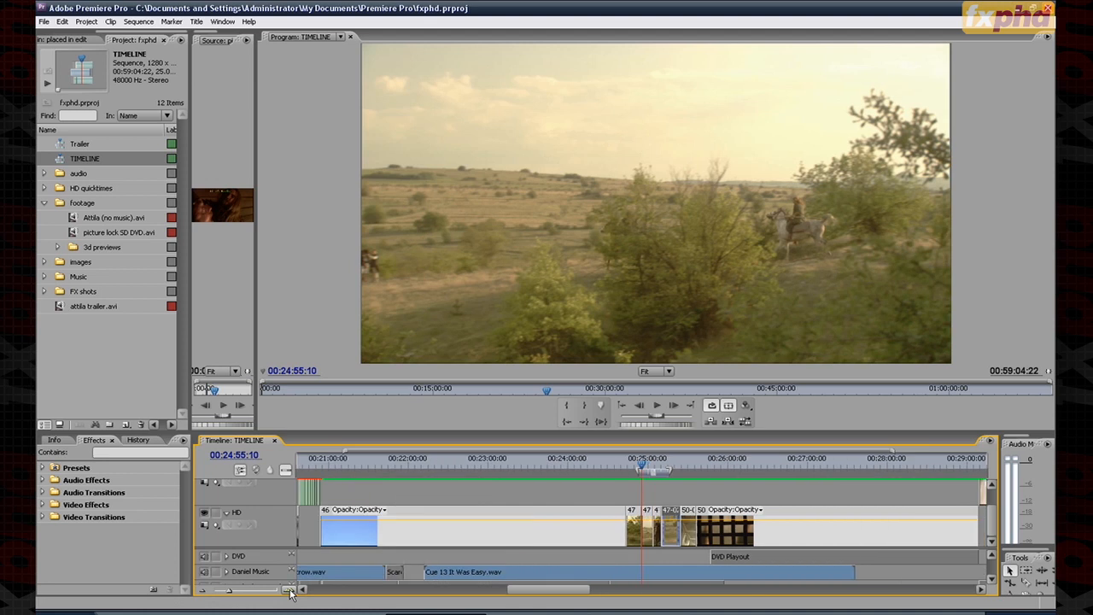
key(equal)
key(equal)
key(equal)
key(equal)
key(equal)
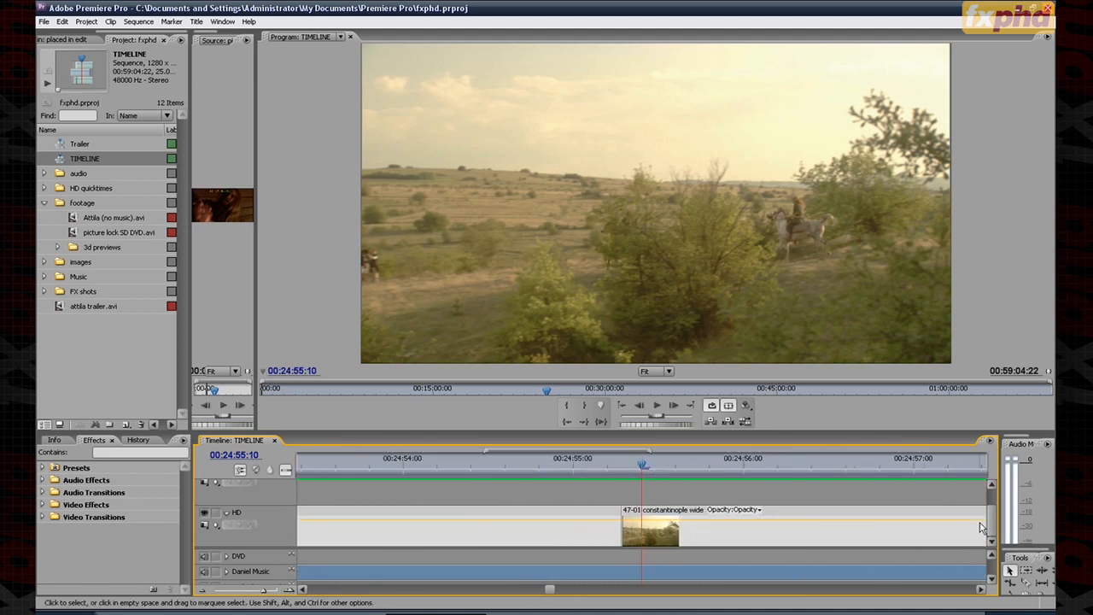
Step: Make the timeline taller to show the FX and HD tracks, with the neighbouring 47 and 50 clips in view
mouse_move(994, 523)
mouse_down()
mouse_move(994, 509)
mouse_move(994, 521)
mouse_up()
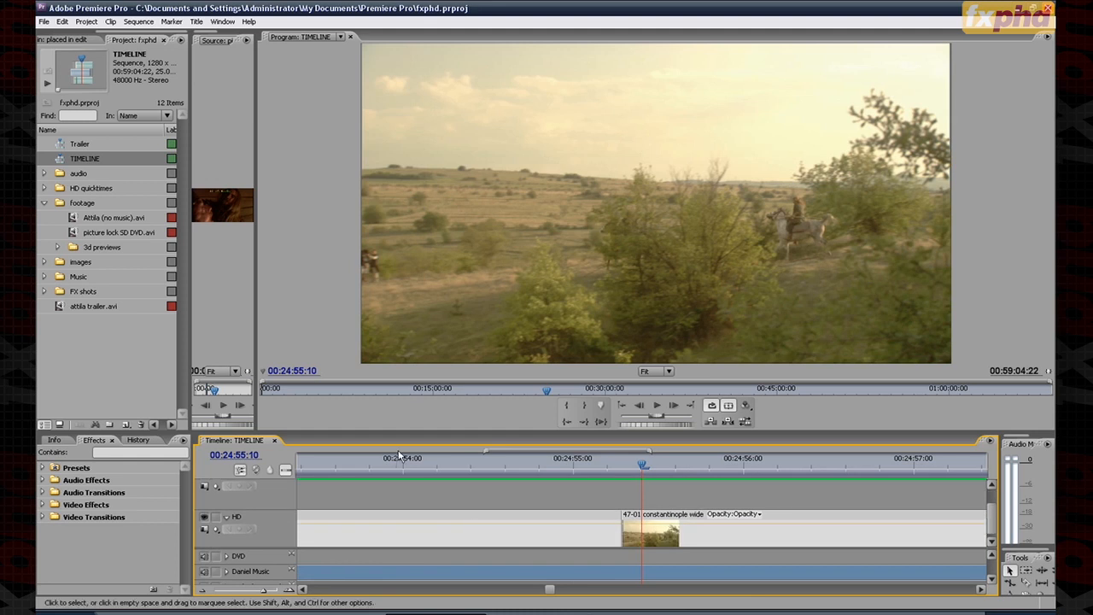
drag(398, 433, 398, 386)
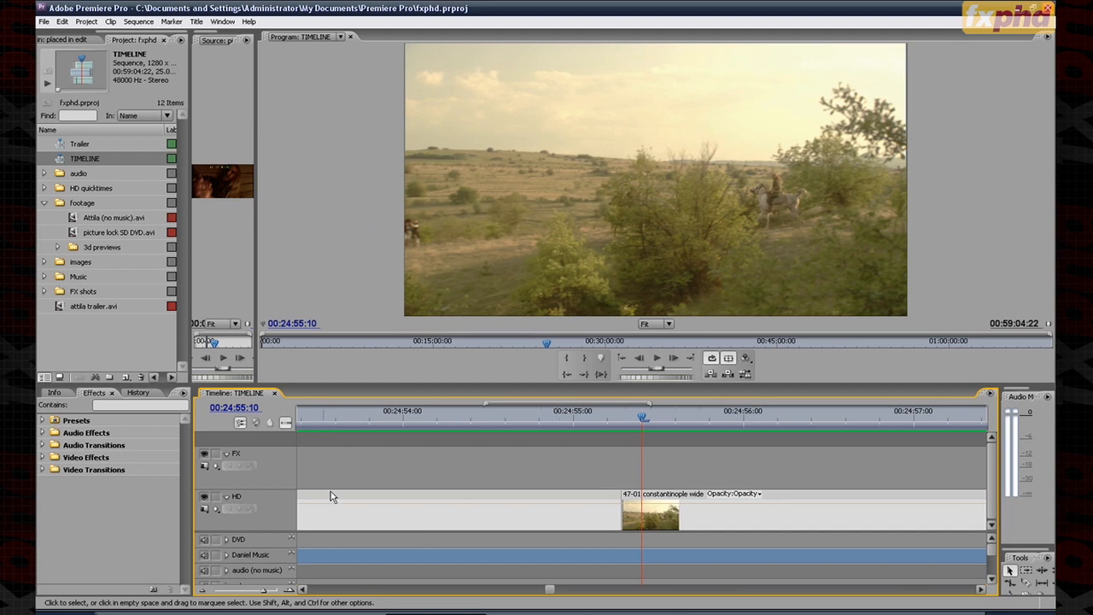
click(203, 594)
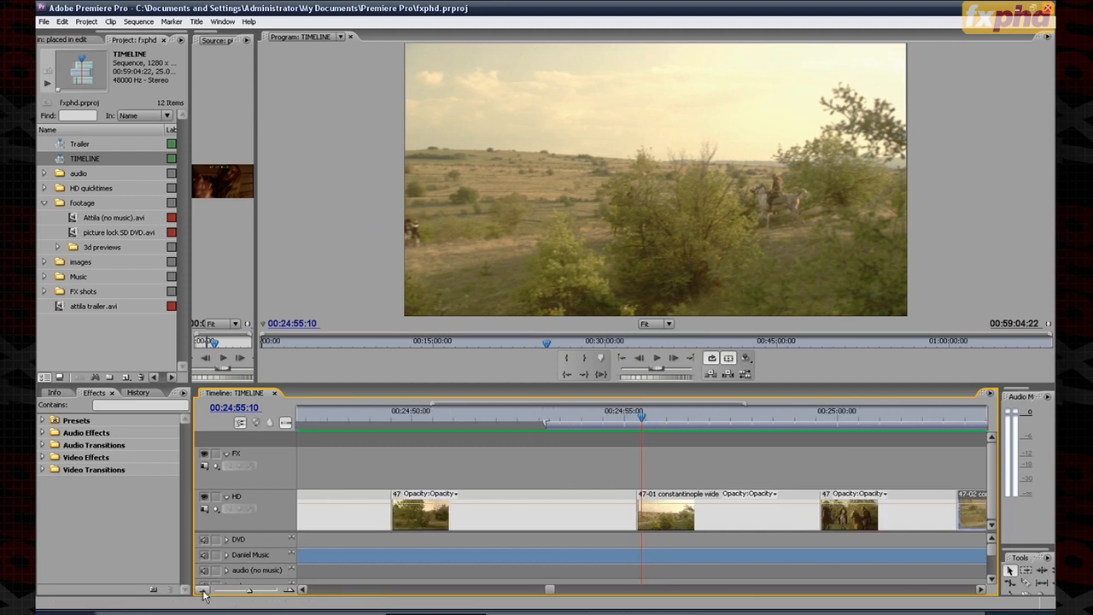
click(203, 594)
click(203, 594)
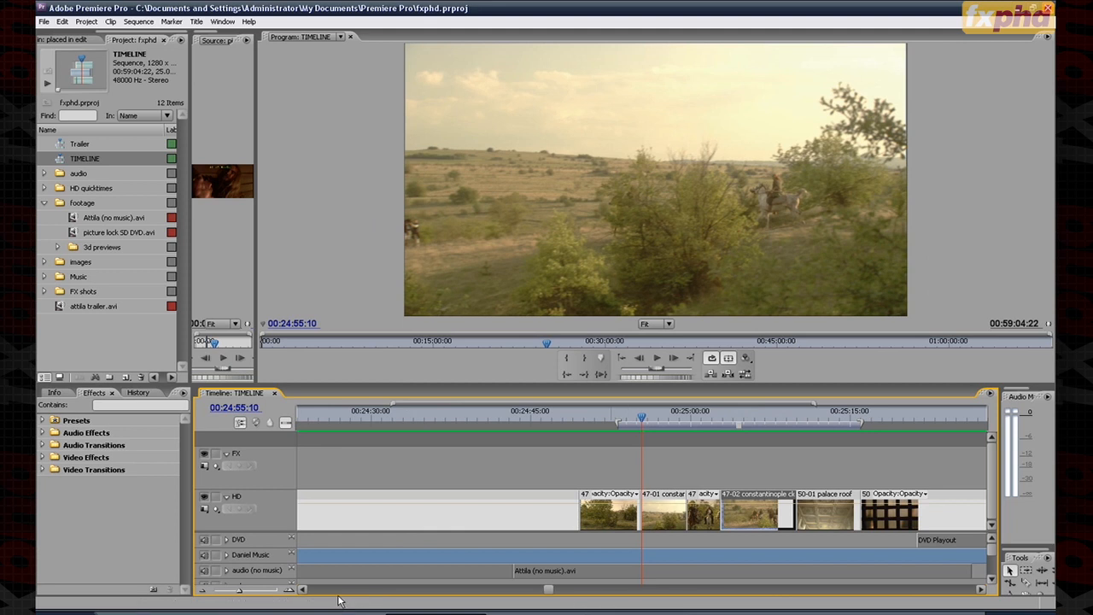
click(203, 590)
Step: Play the sequence from about 00:24:45 to review the lead-in to the 47-01 constantinople wide shot
mouse_move(598, 417)
mouse_down()
mouse_move(558, 418)
mouse_move(611, 423)
mouse_up()
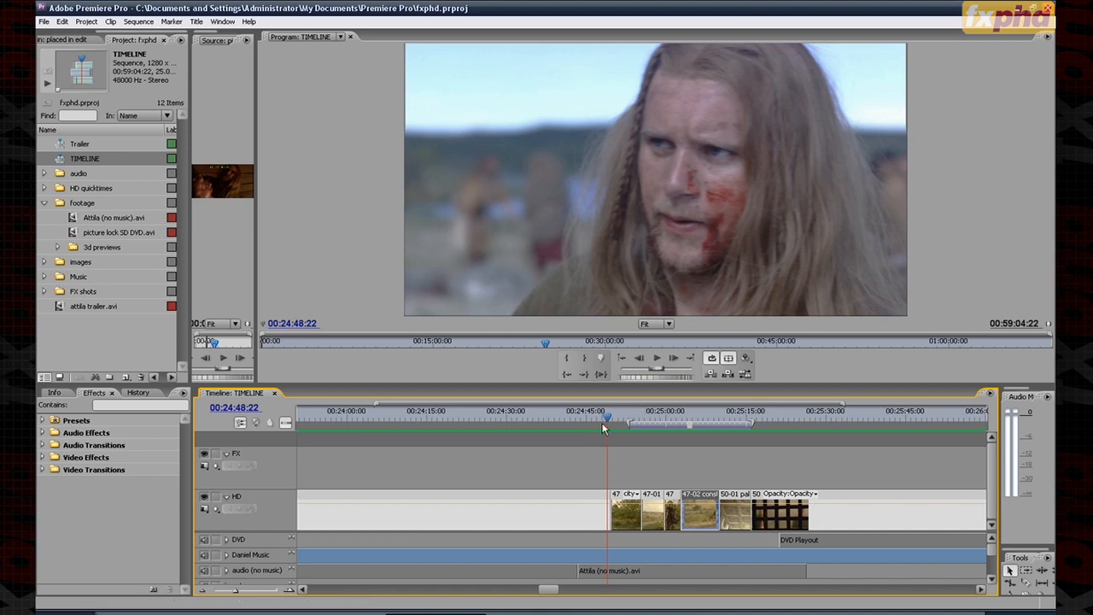
drag(603, 427, 596, 427)
click(656, 358)
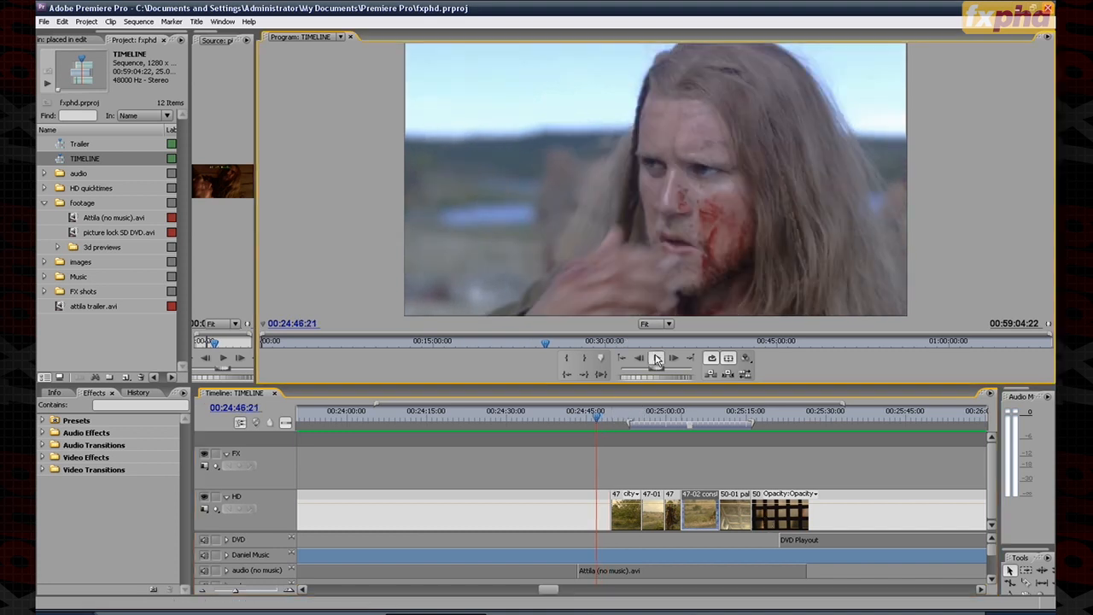
drag(596, 417, 590, 417)
click(656, 359)
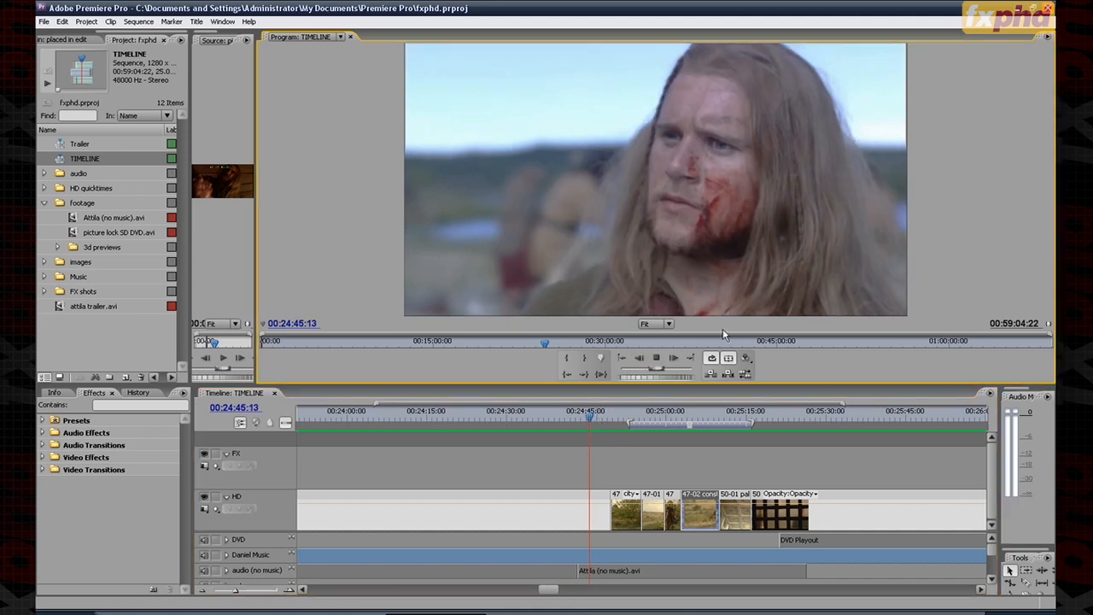
click(580, 416)
Step: Scrub through the 47-01 constantinople wide shot to about 00:24:57:06 and move that clip from the HD track up to FX
drag(594, 416, 658, 422)
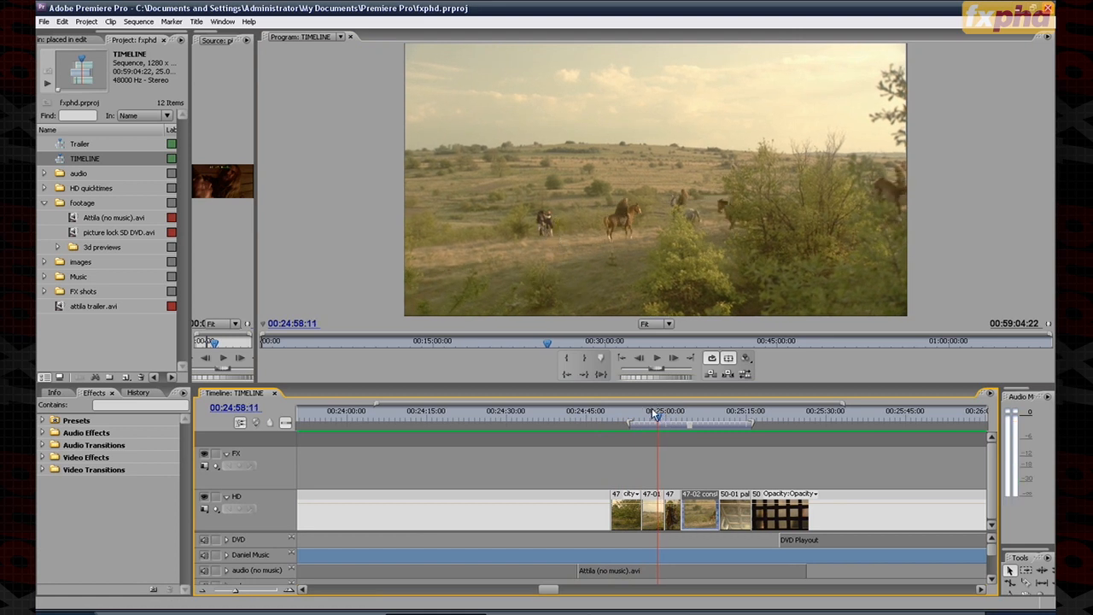
mouse_move(654, 420)
mouse_down()
mouse_move(627, 420)
mouse_move(654, 420)
mouse_up()
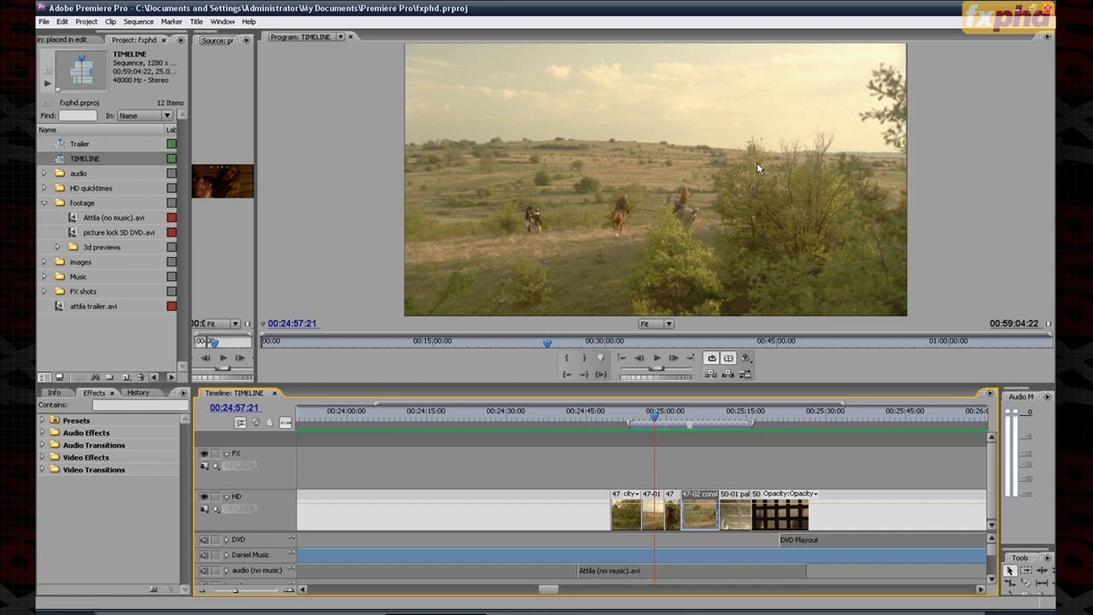
mouse_move(655, 418)
mouse_down()
mouse_move(710, 417)
mouse_move(632, 419)
mouse_move(652, 415)
mouse_up()
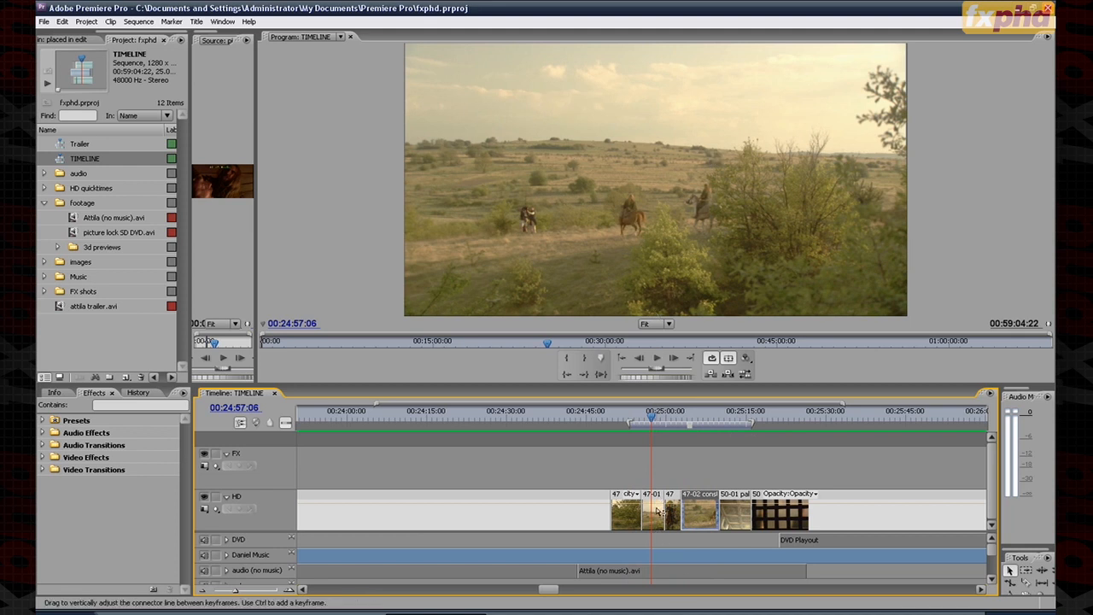
drag(653, 513, 649, 432)
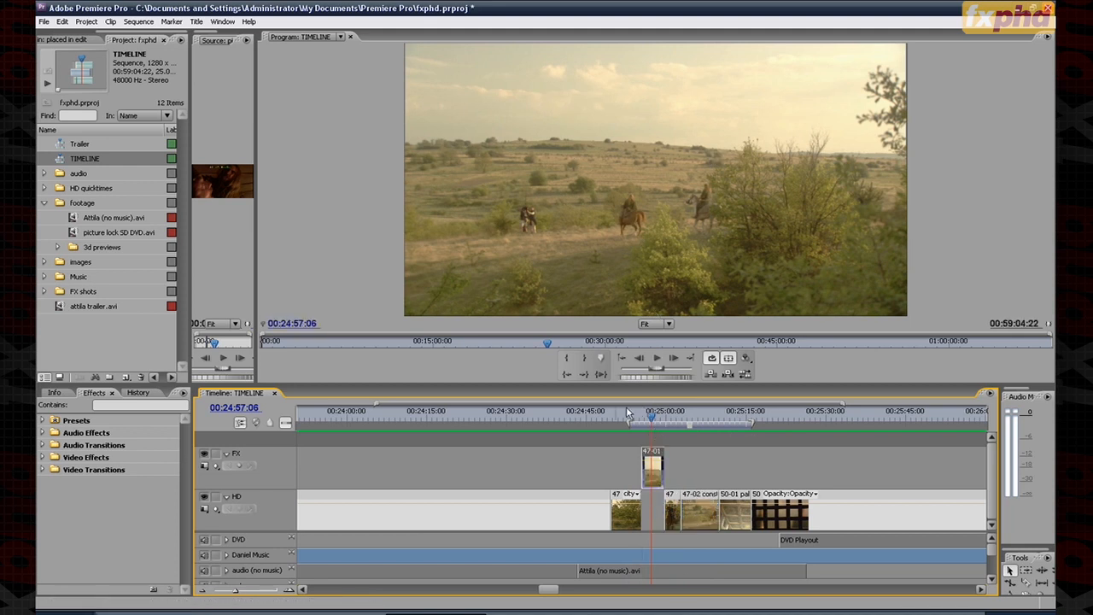
Step: Move the 47-02 constantinople clip from the HD track up to FX and return the playhead to about 00:25:00:24
click(677, 415)
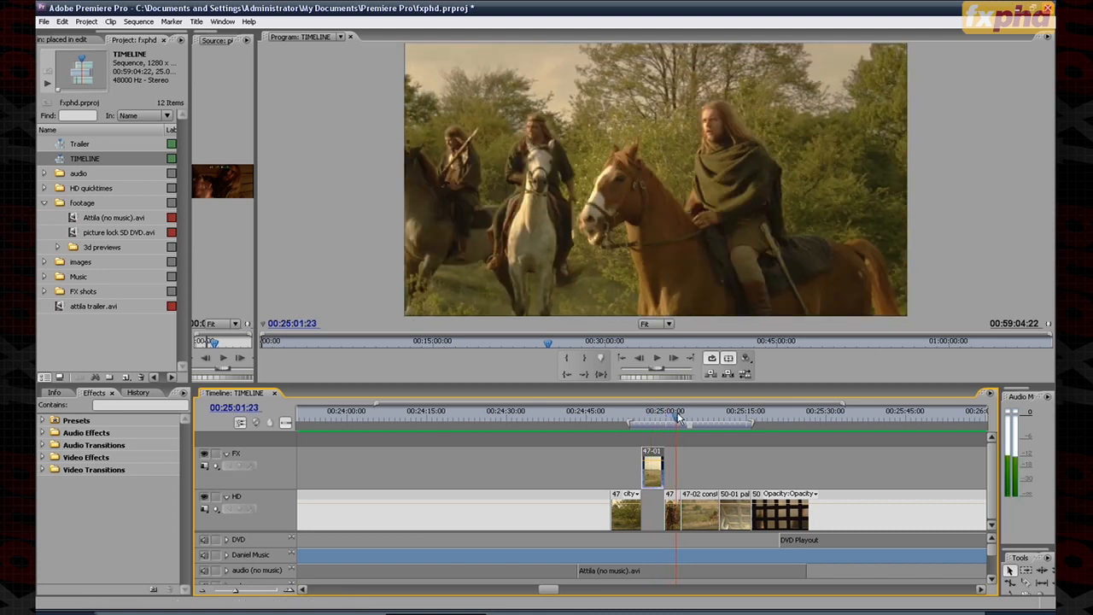
drag(677, 416, 697, 421)
drag(702, 497, 703, 469)
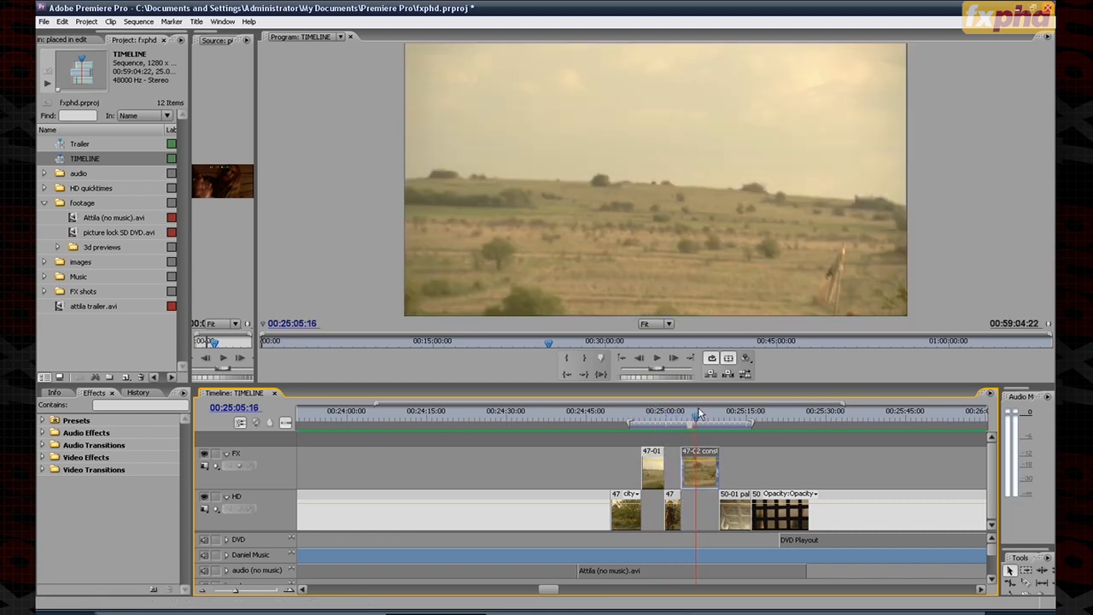
drag(698, 419, 671, 419)
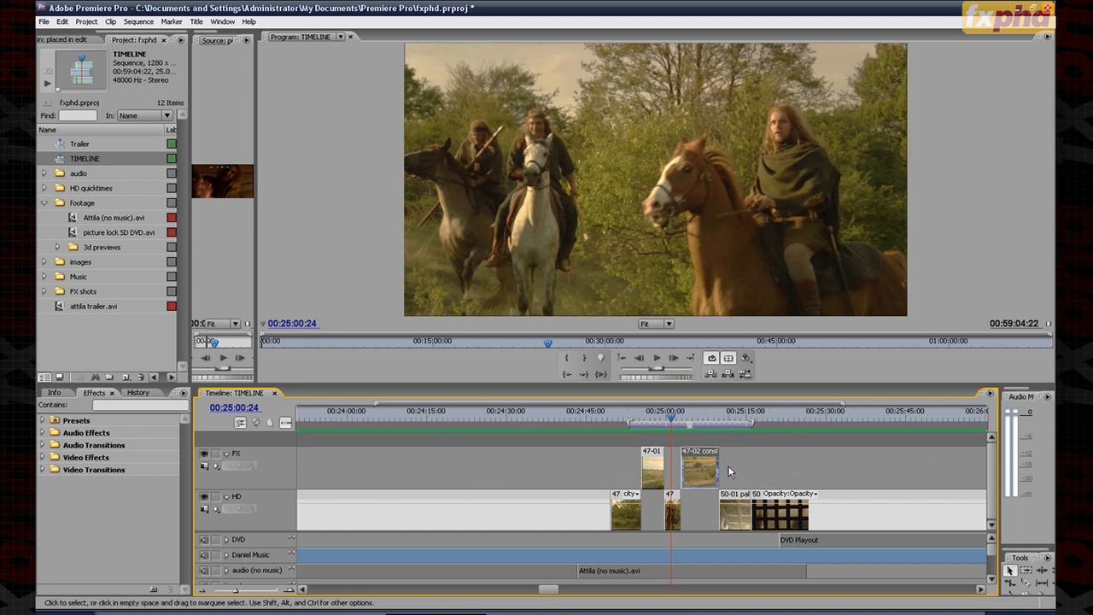
Step: Give the 47-01 constantinople clip on the FX track the Final label
click(655, 462)
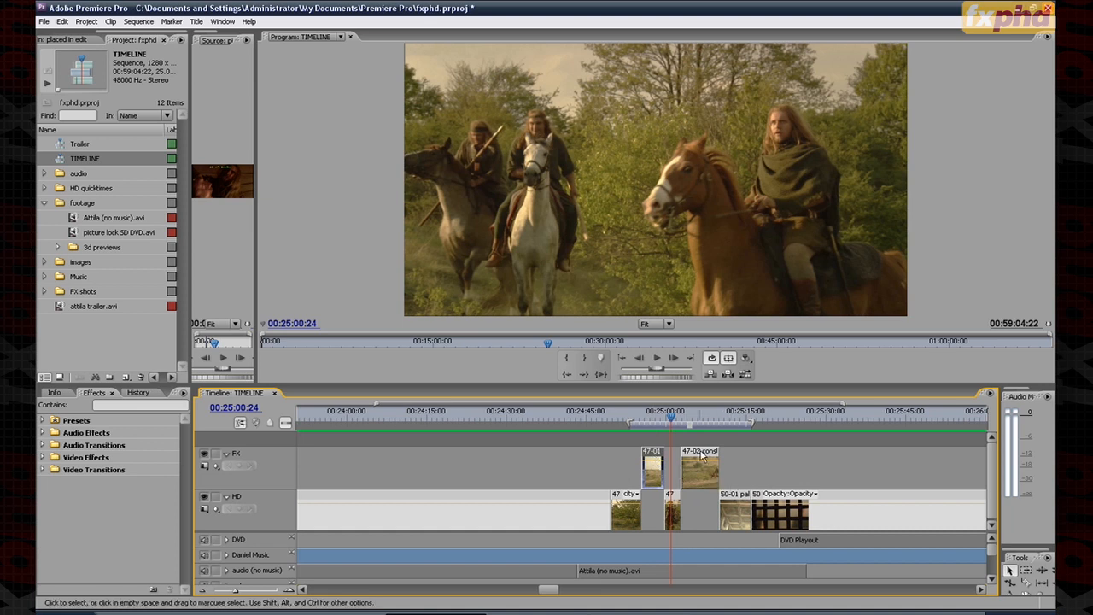
click(705, 458)
click(656, 460)
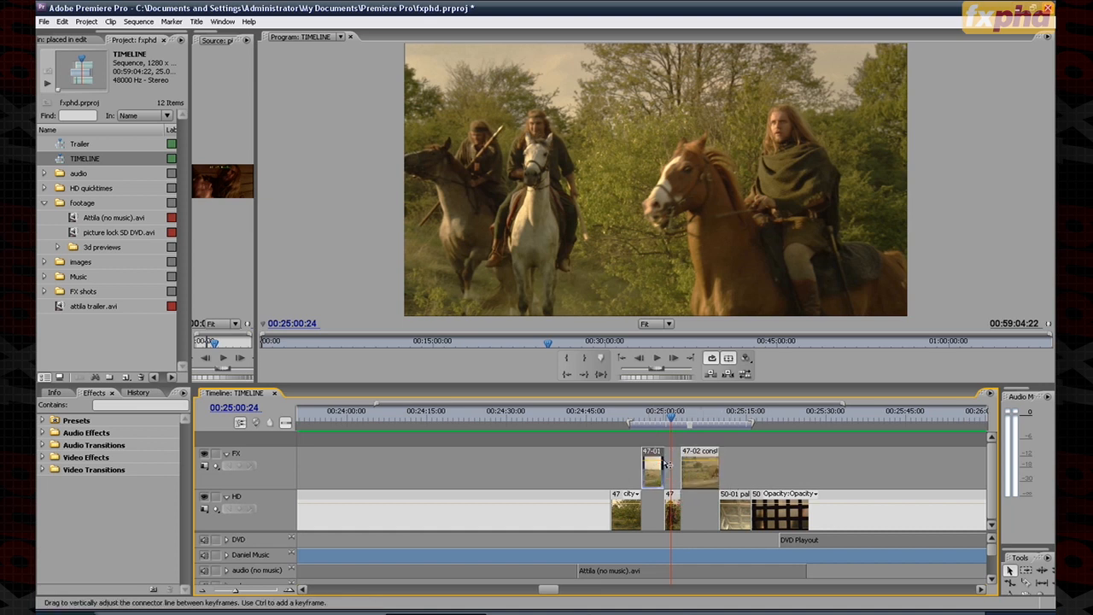
click(62, 22)
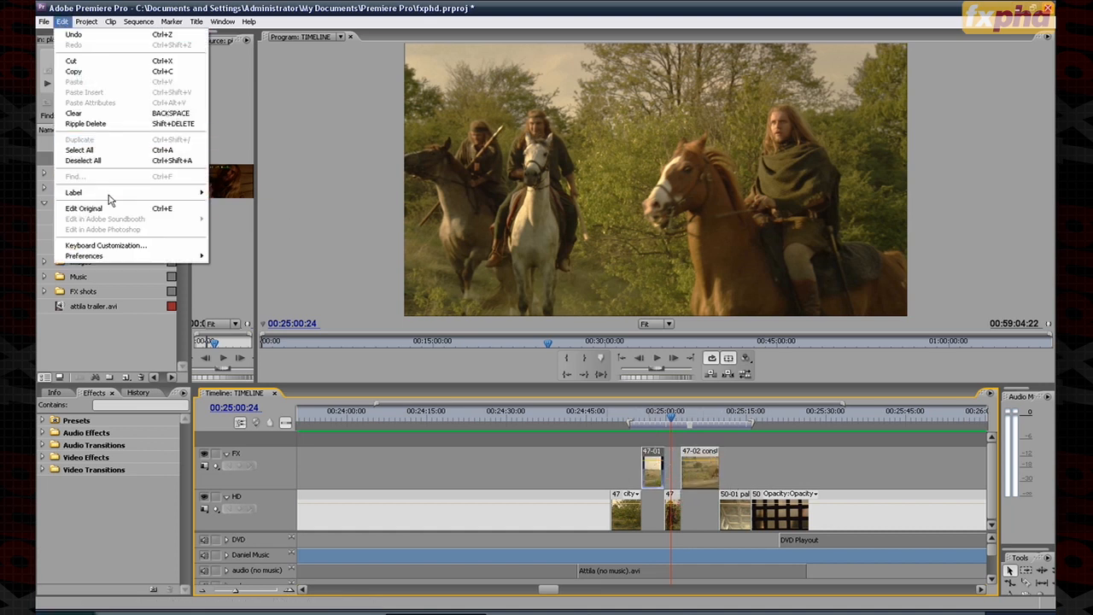
mouse_move(120, 195)
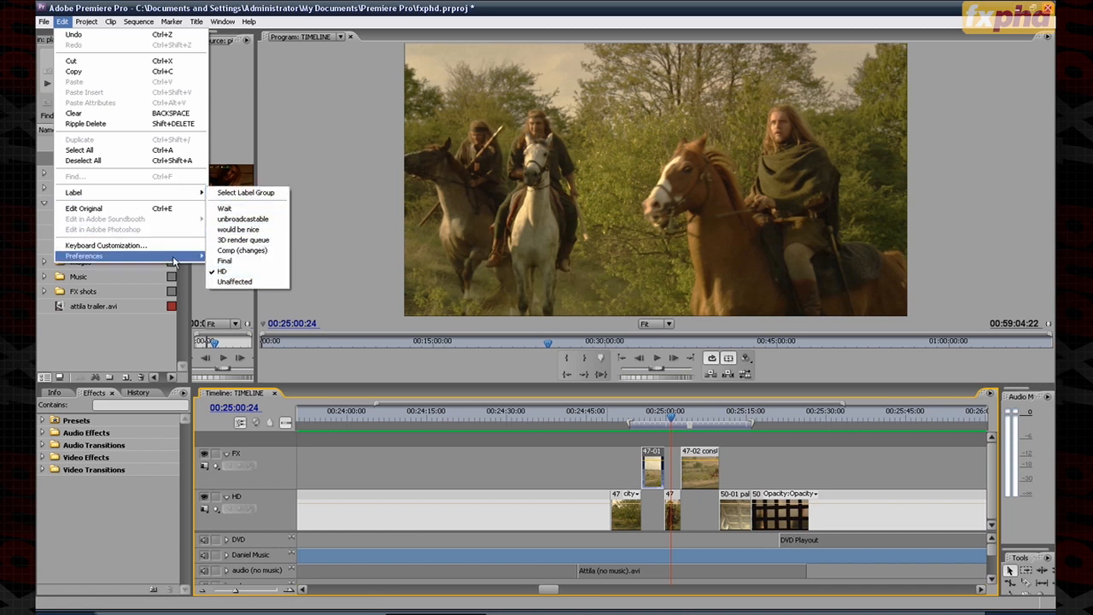
mouse_move(174, 260)
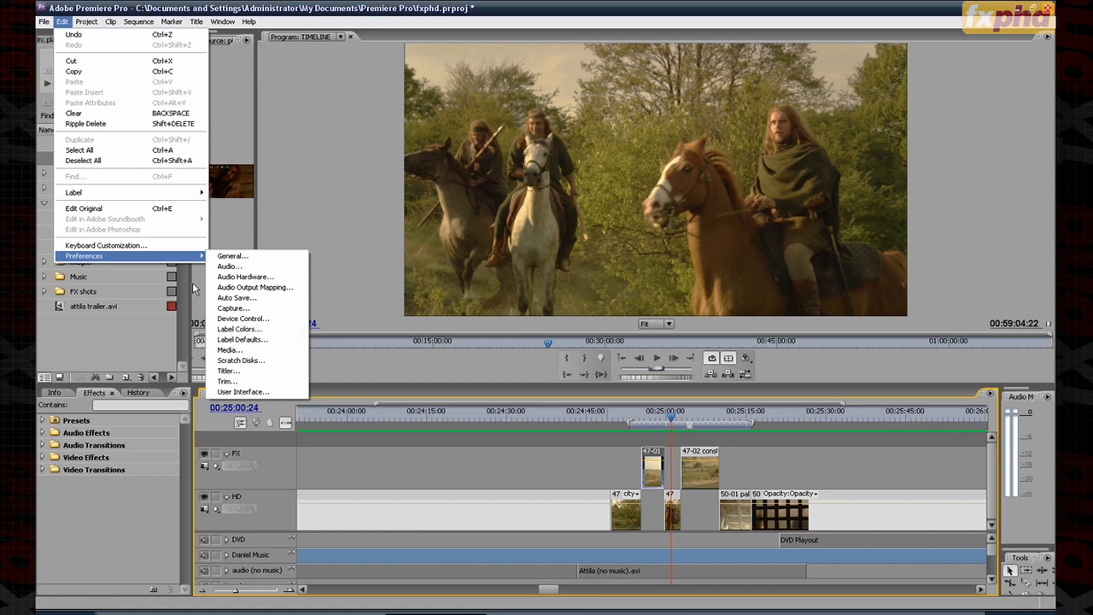
mouse_move(181, 193)
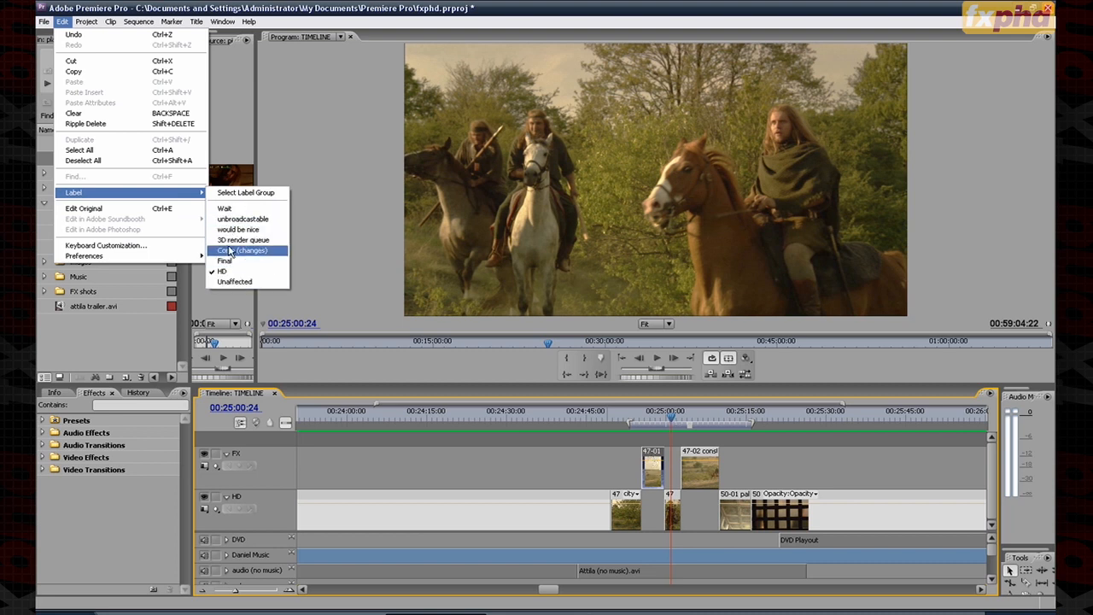
click(275, 261)
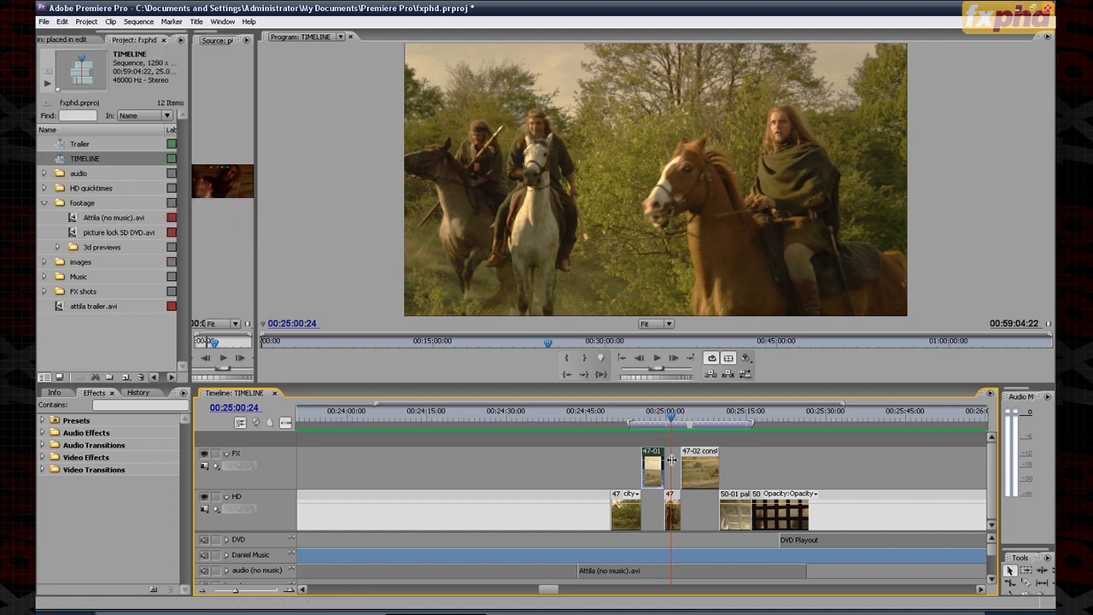
Step: Collapse the FX and HD tracks to compact height and deselect the 47-01 clip
click(227, 453)
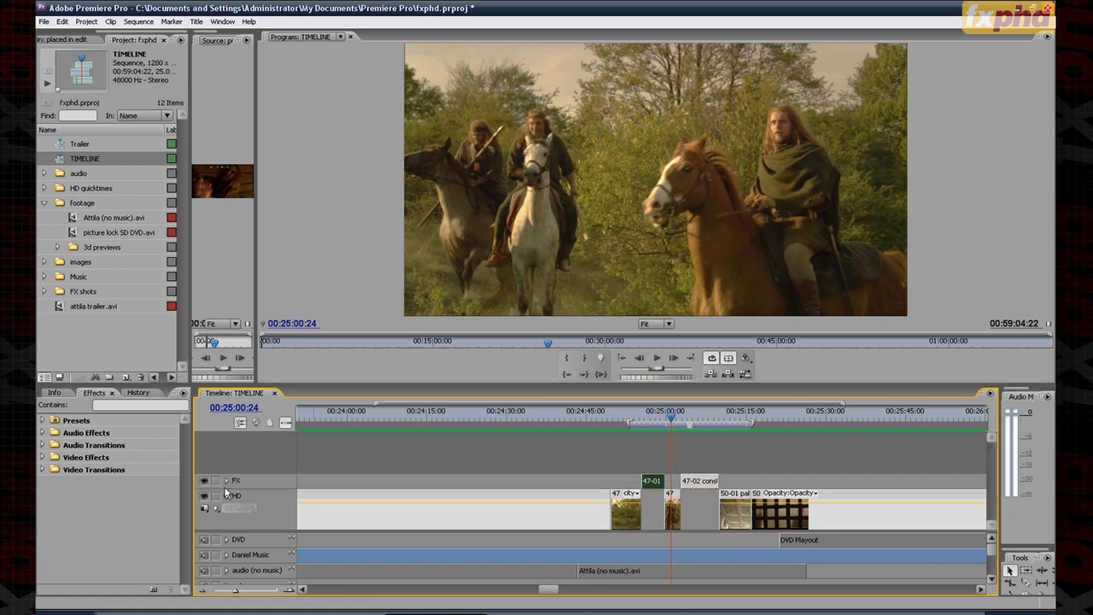
click(226, 496)
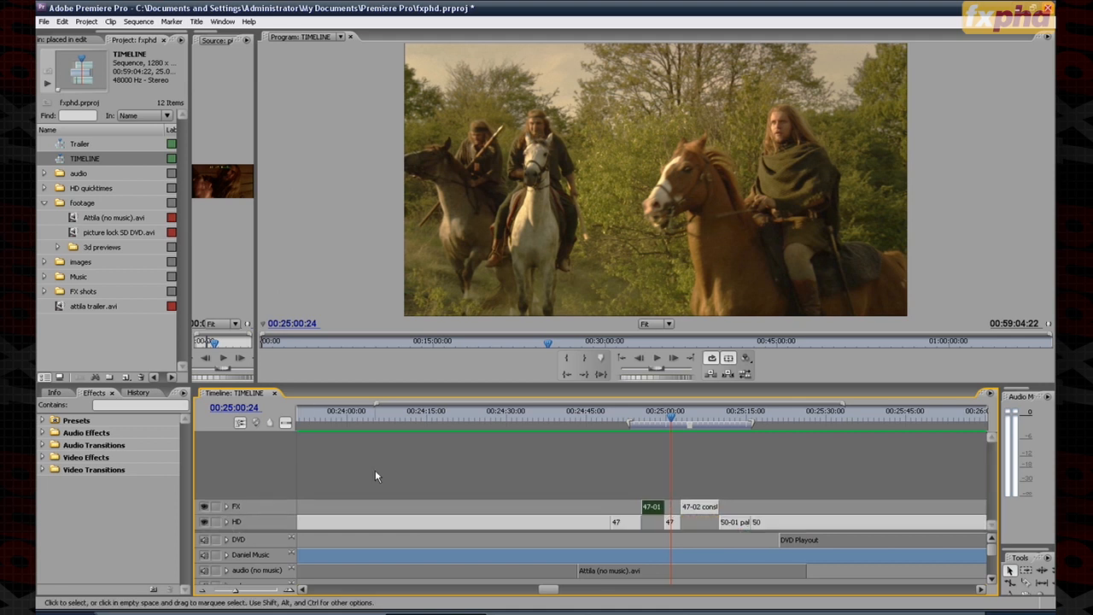
click(659, 522)
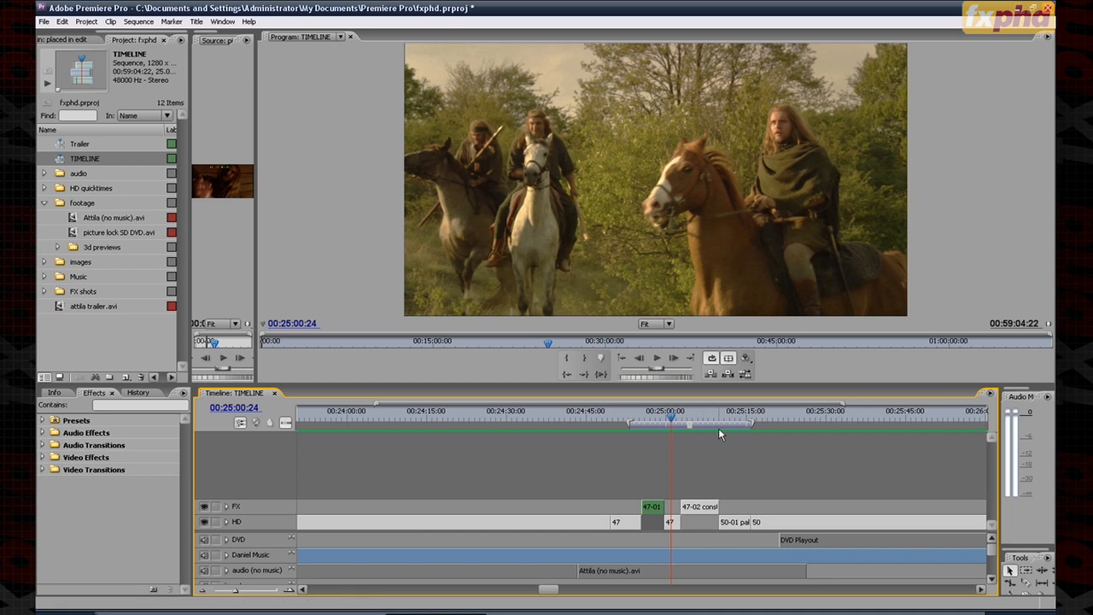
Step: Change the label of the 47-02 constantinople clip on the FX track to the red one
right_click(703, 512)
click(68, 21)
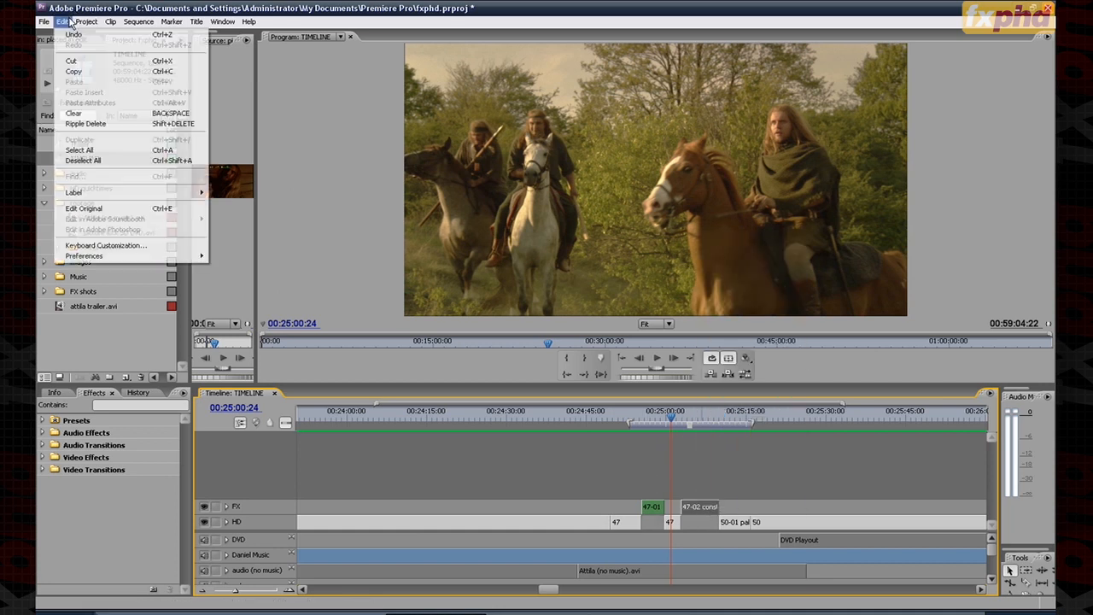
click(269, 230)
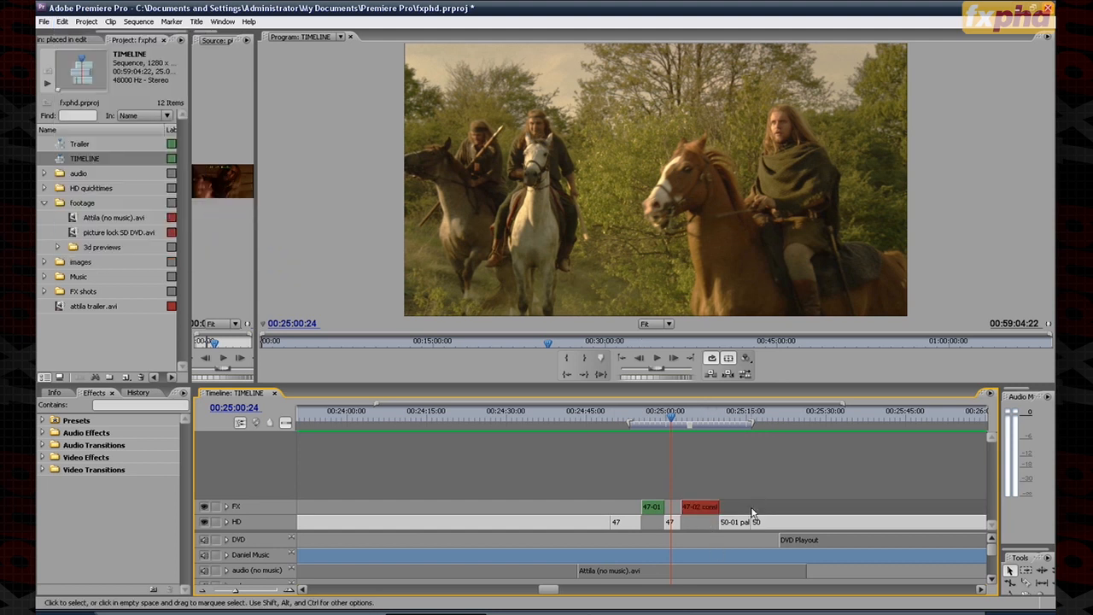
Step: Survey the colour-labelled FX clips with the whole sequence in view, scrubbing to about 00:27:24:23
mouse_move(672, 417)
mouse_down()
mouse_move(652, 418)
mouse_move(670, 418)
mouse_up()
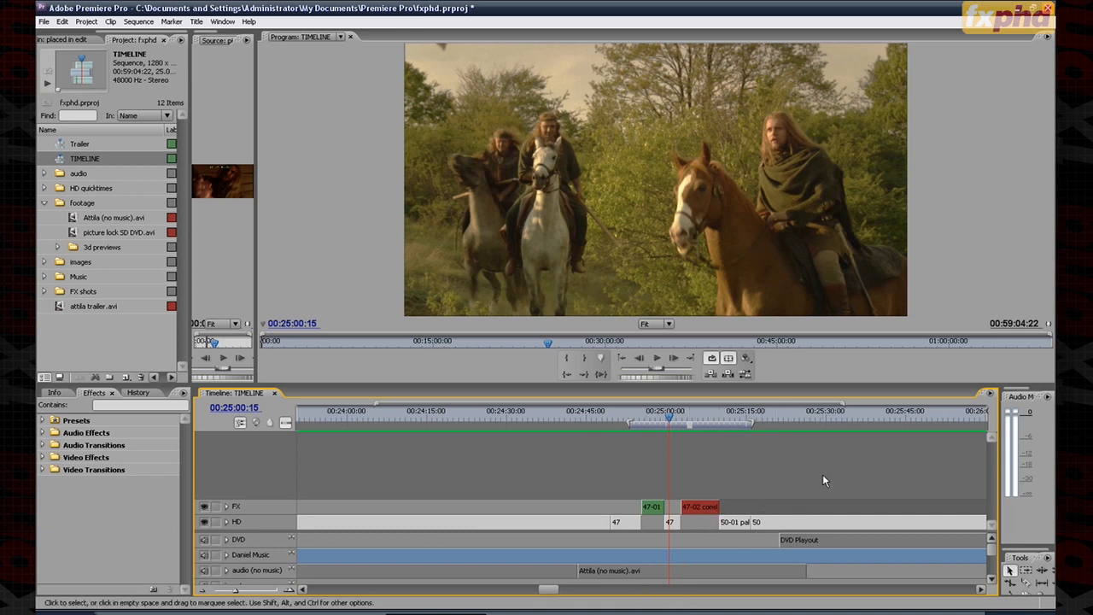
click(200, 591)
click(200, 590)
click(200, 591)
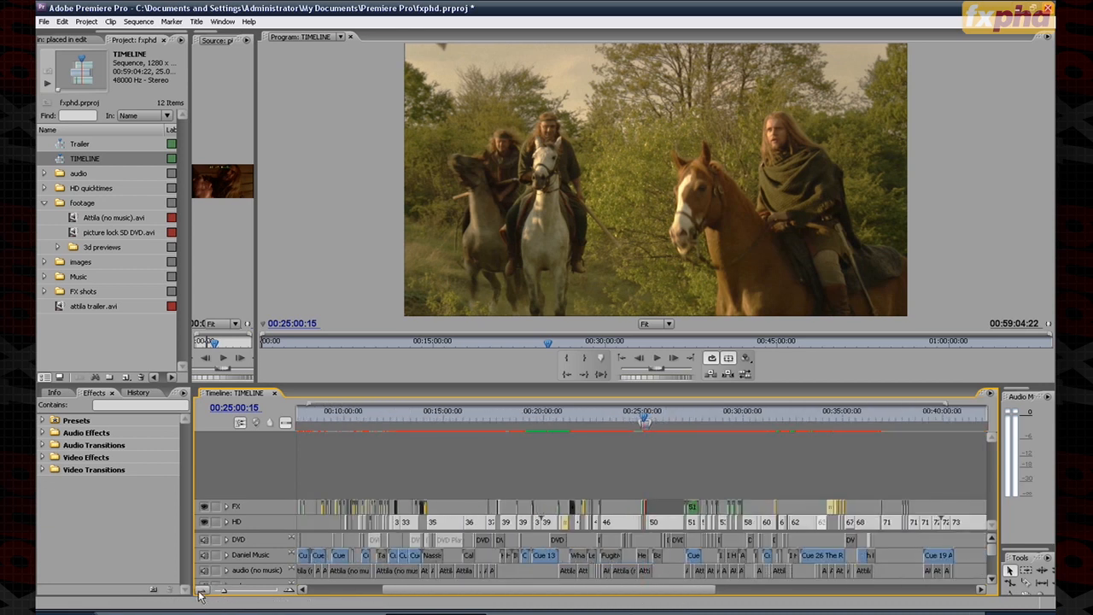
click(200, 591)
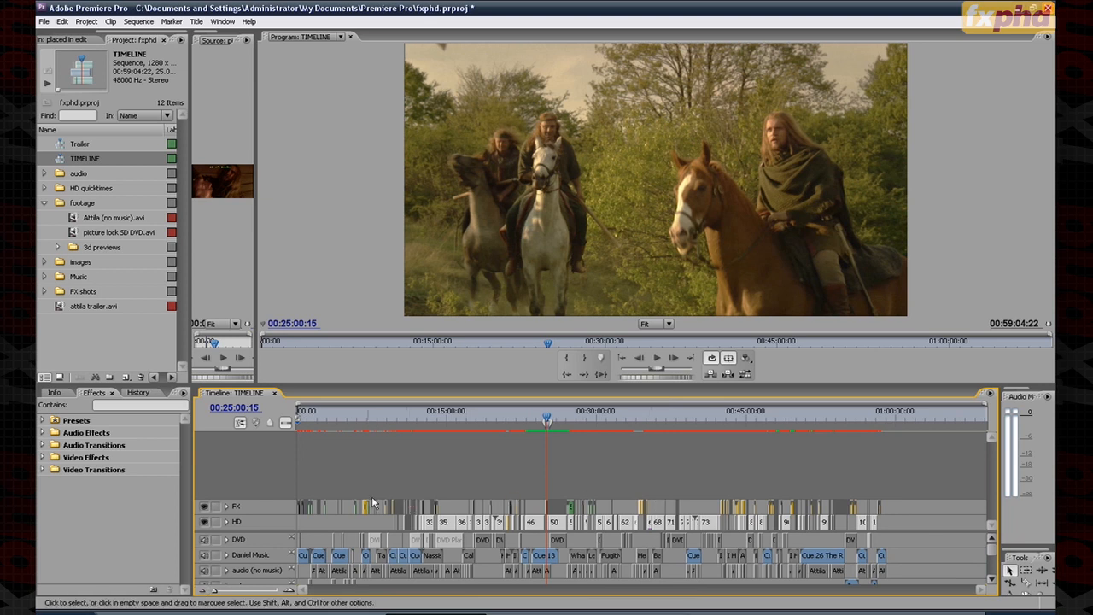
drag(815, 419, 572, 434)
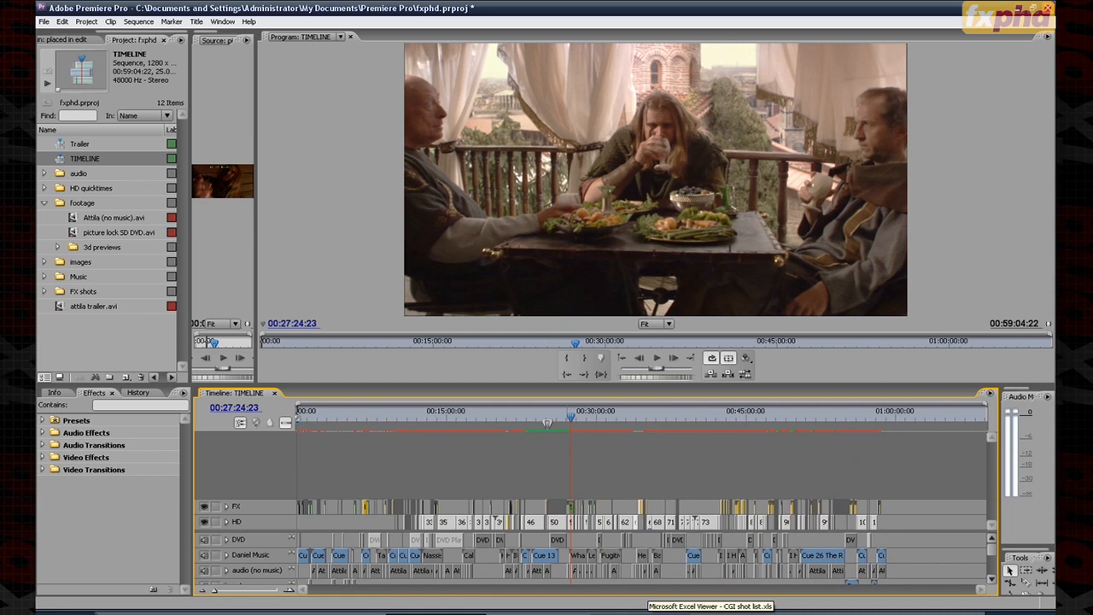
Step: Switch to the CGI shot list.xls workbook in Excel Viewer and examine the shot numbers, names and statuses under IMPALEMENT ALLEY
click(708, 611)
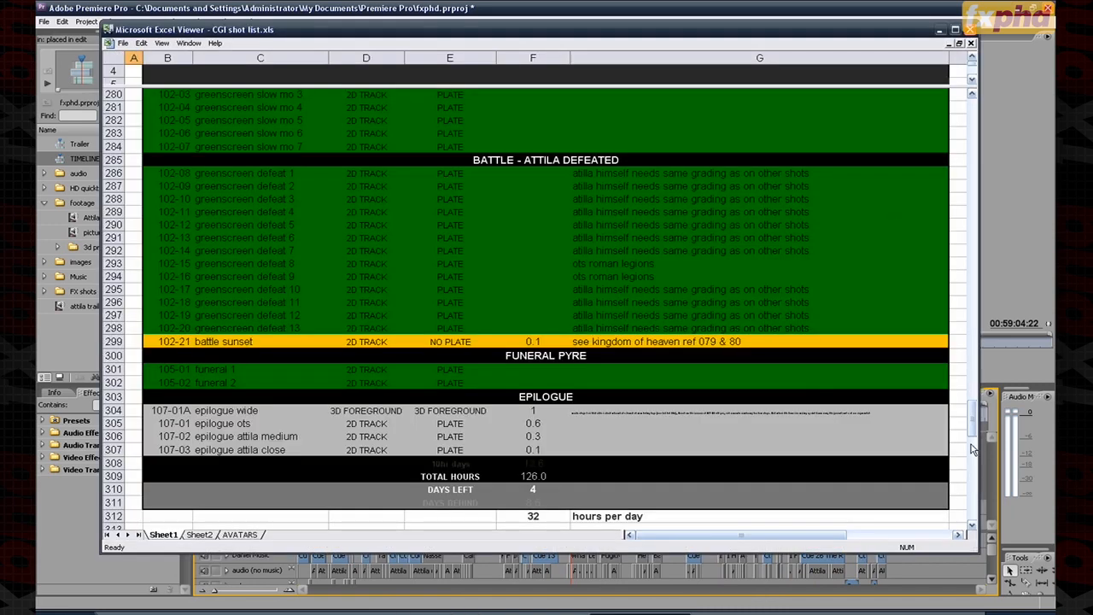
drag(973, 419, 961, 106)
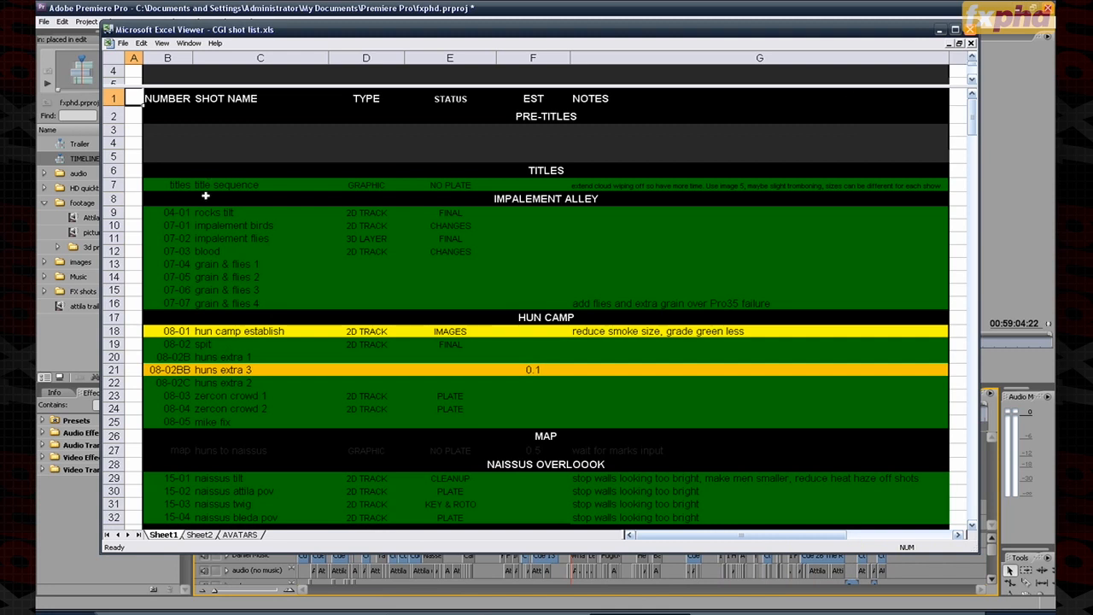
click(177, 218)
drag(231, 214, 239, 215)
click(466, 250)
click(463, 238)
click(471, 215)
Step: Highlight the hun camp establish and huns extra 3 rows to compare their colour coding with the green shots
drag(221, 334, 698, 336)
drag(162, 369, 756, 370)
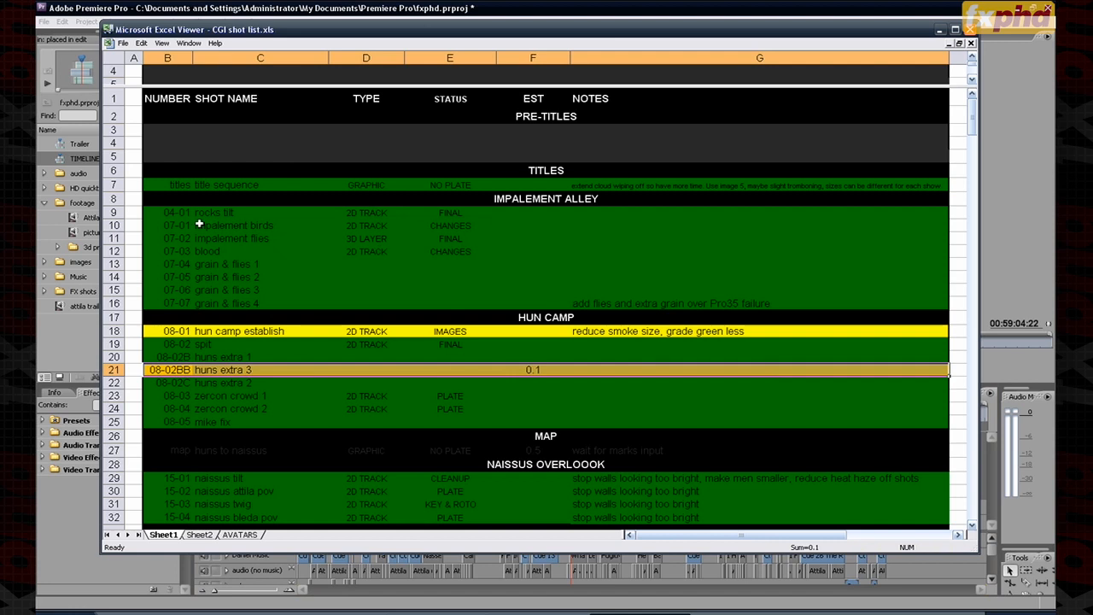
drag(241, 239, 435, 278)
drag(175, 367, 775, 372)
Step: Examine the red naissus establish row under SEIGE TOWERS APPROACH and the grey shots under ROCK SPEECH
scroll(974, 115, down, 2)
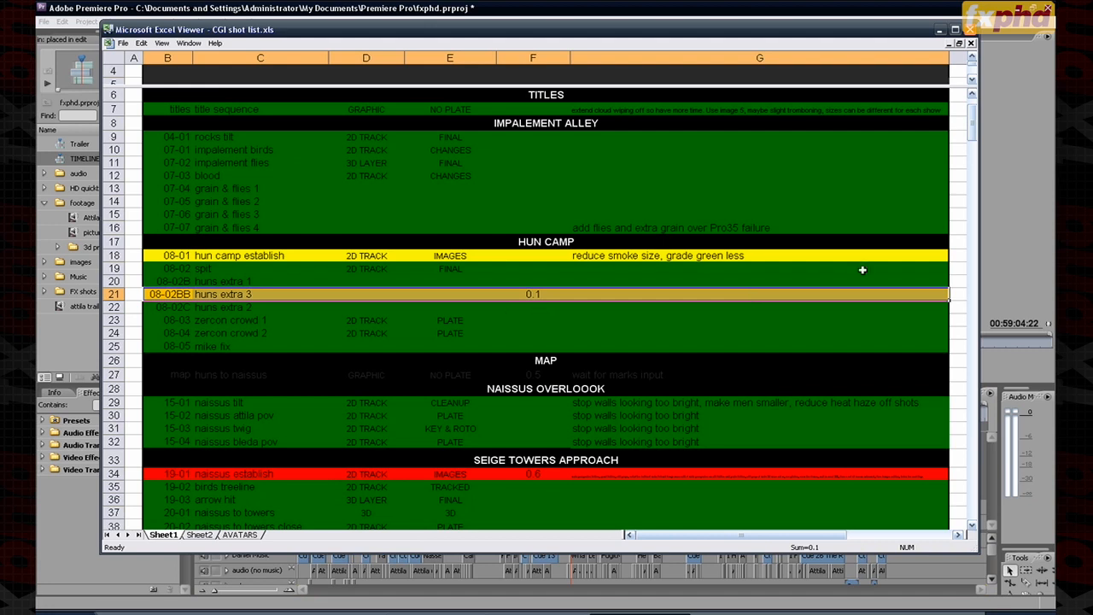
scroll(964, 138, down, 5)
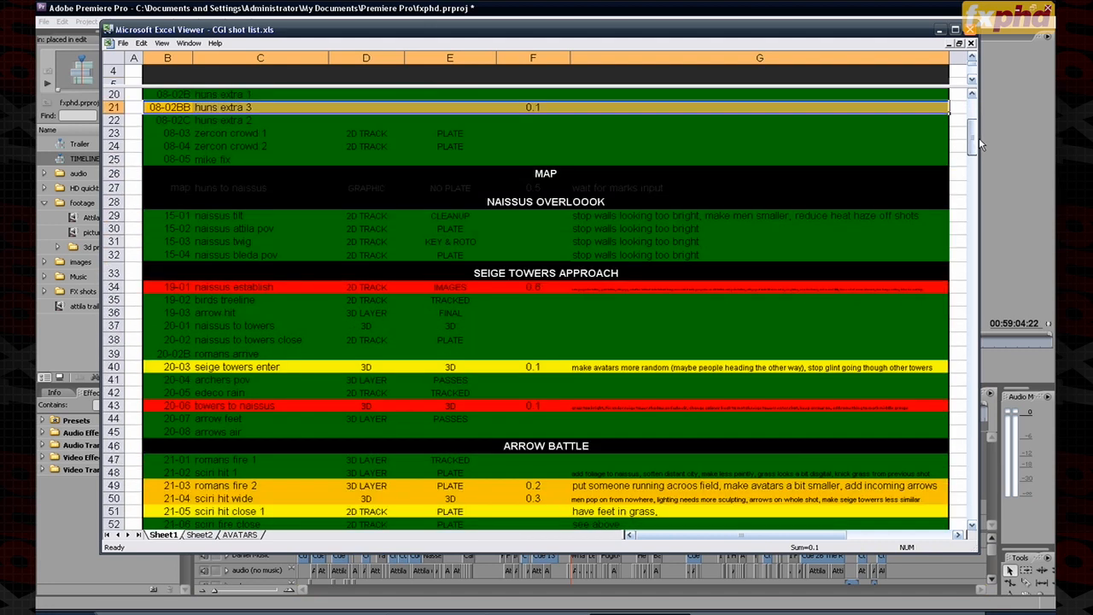
click(423, 135)
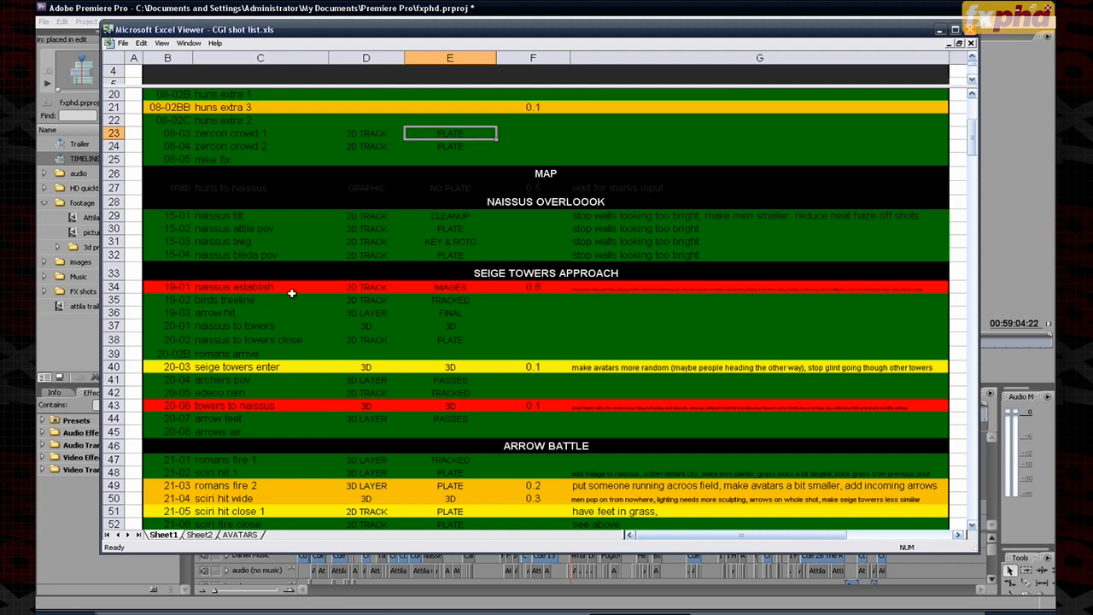
drag(160, 287, 810, 285)
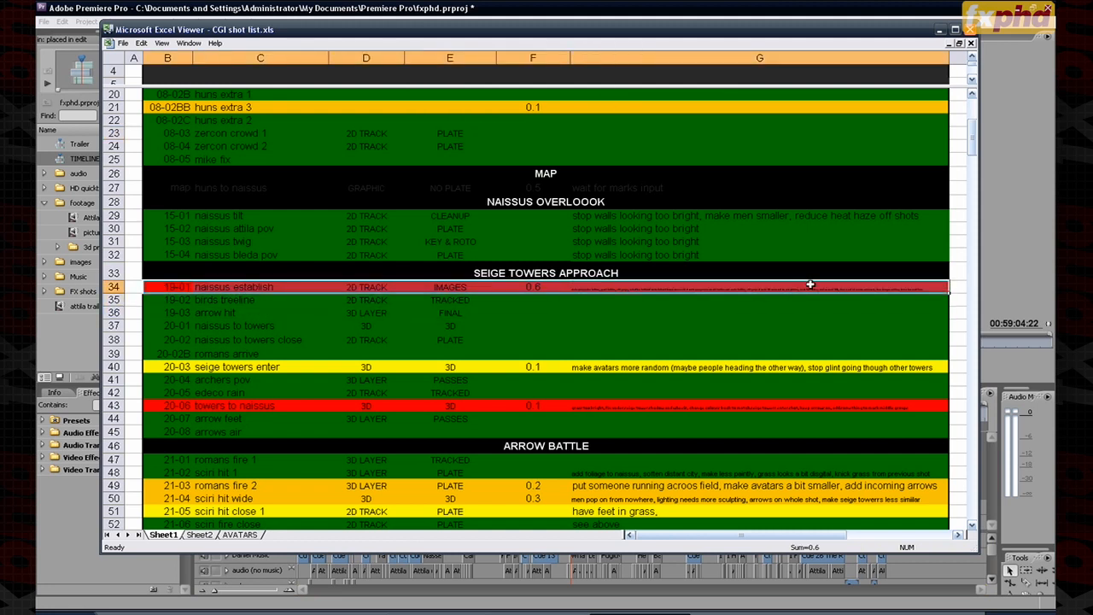
click(819, 228)
drag(972, 132, 974, 268)
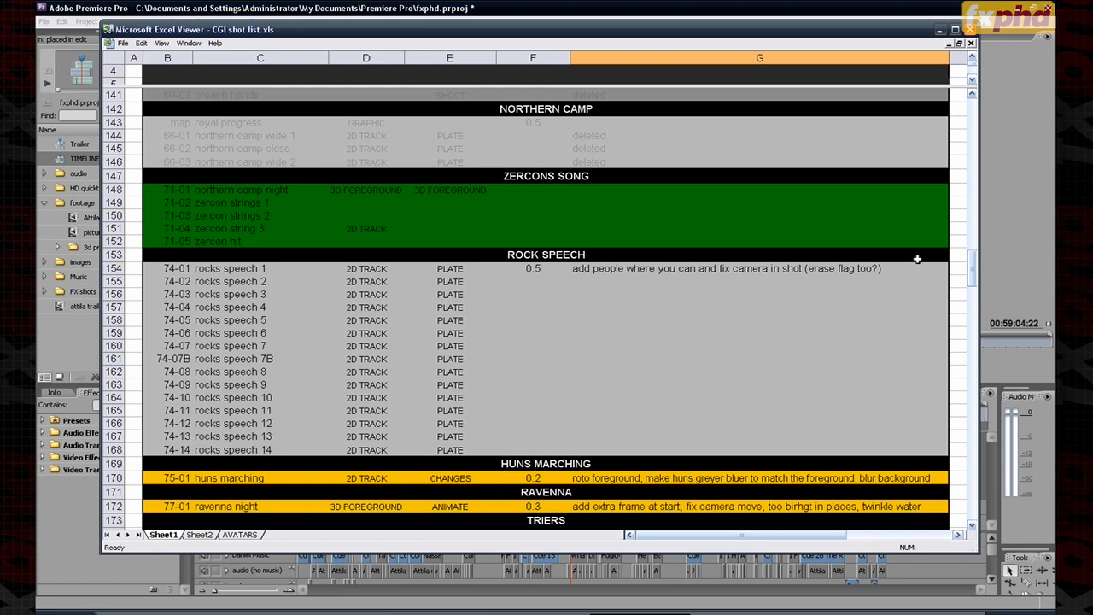
drag(972, 280, 973, 281)
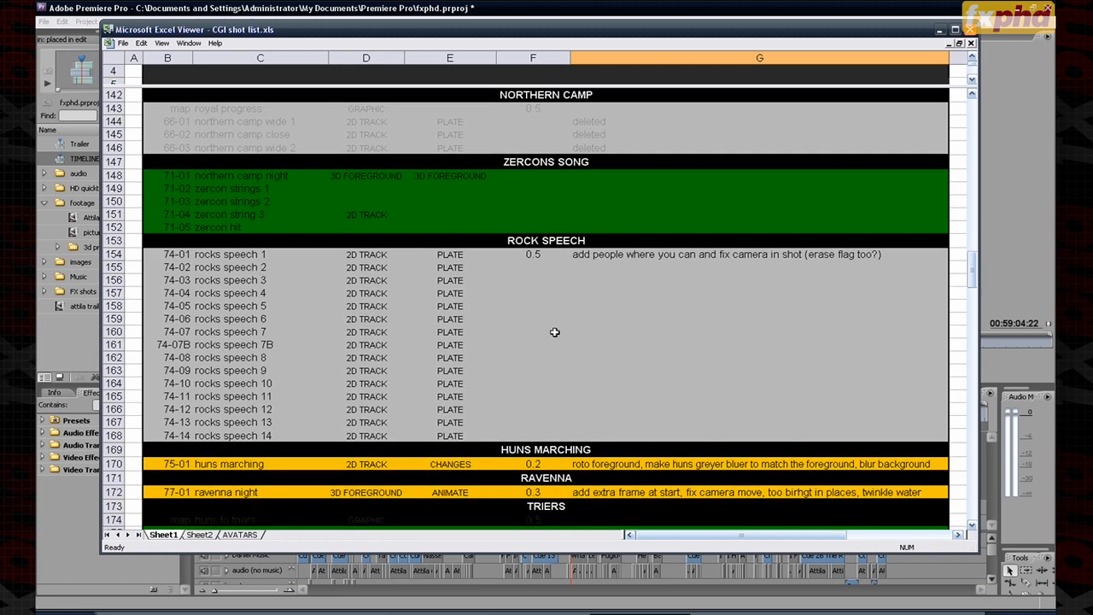
Step: Inspect the EST column heading and the estimate cell of the huns extra 3 shot
drag(972, 281, 967, 125)
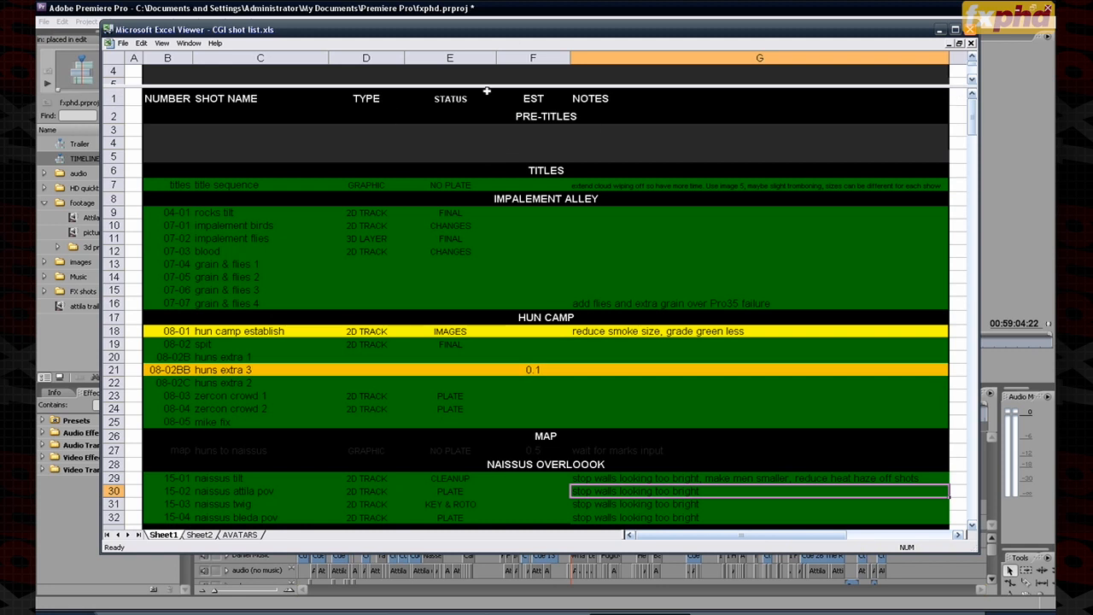
click(534, 99)
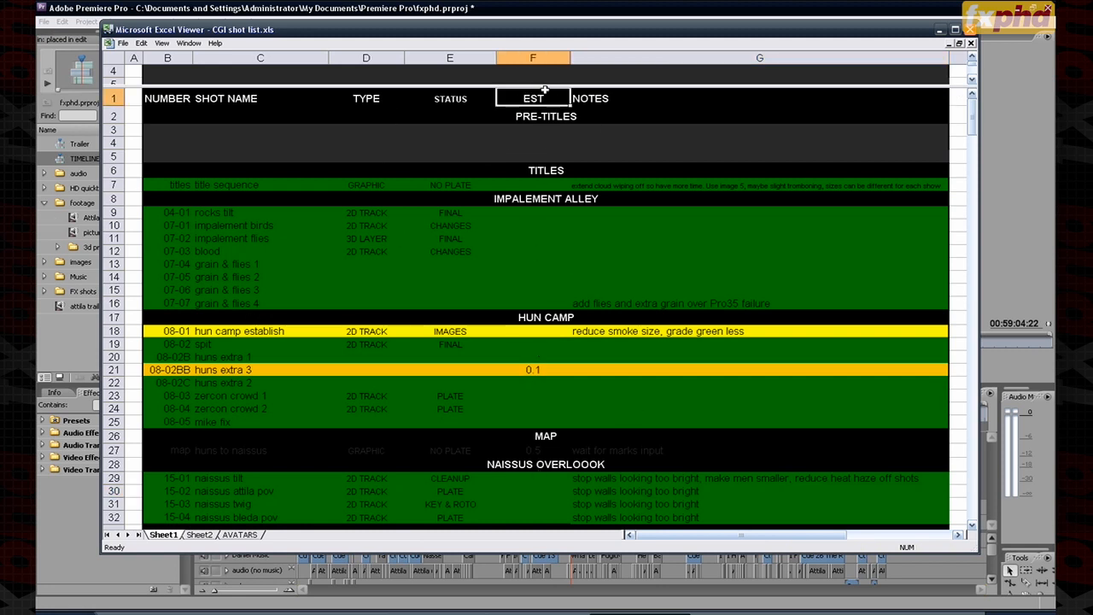
click(532, 369)
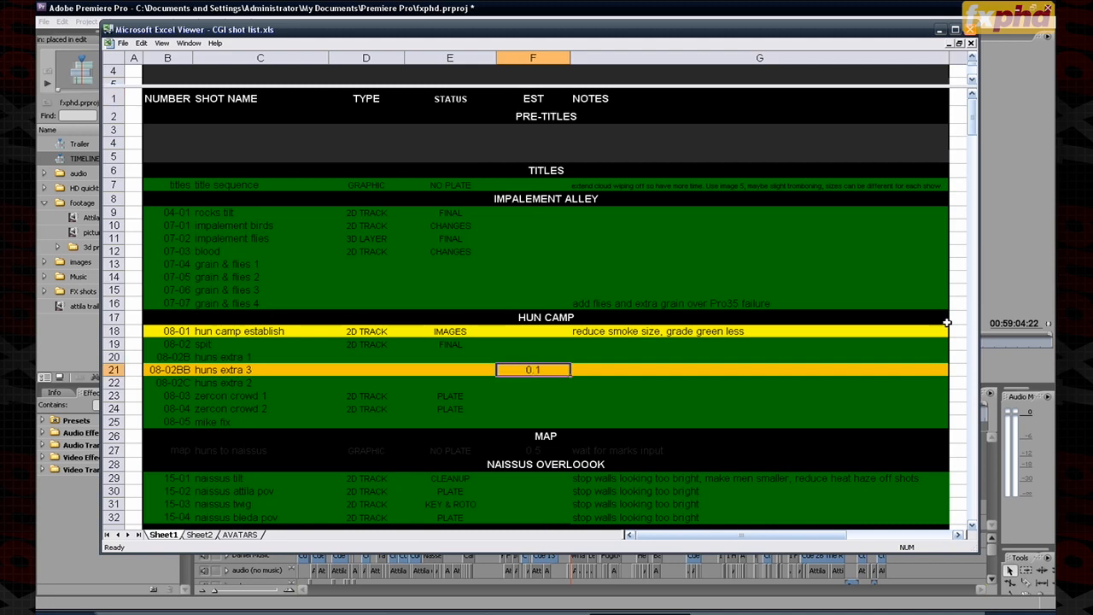
Step: Examine the remaining shot estimates down to the epilogue ots cell and the TOTAL HOURS cell at the end of the list
drag(972, 124, 971, 175)
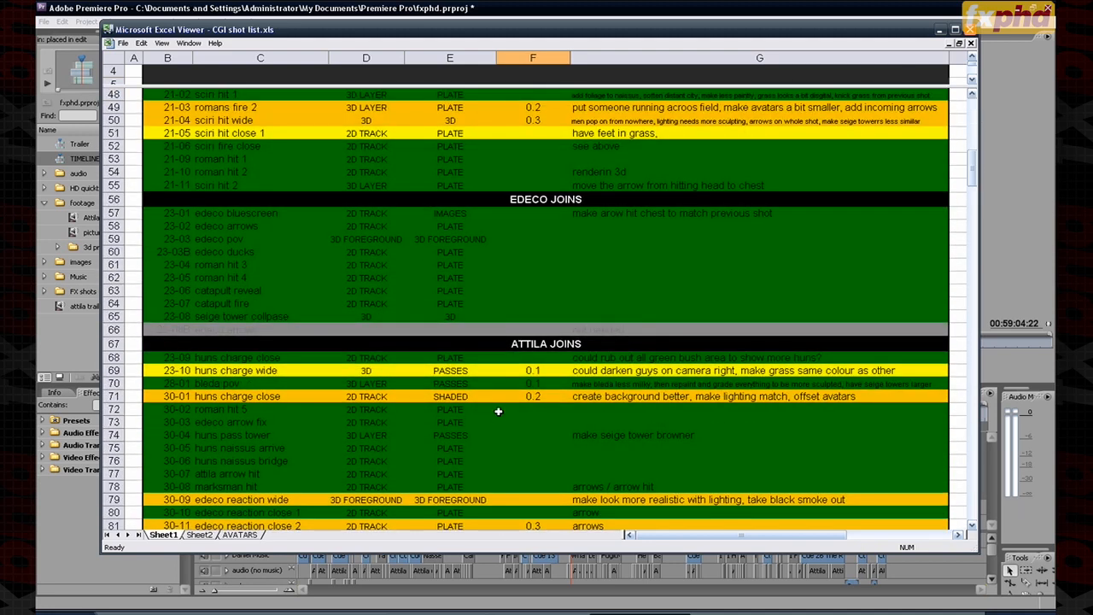
drag(970, 237, 970, 416)
click(536, 464)
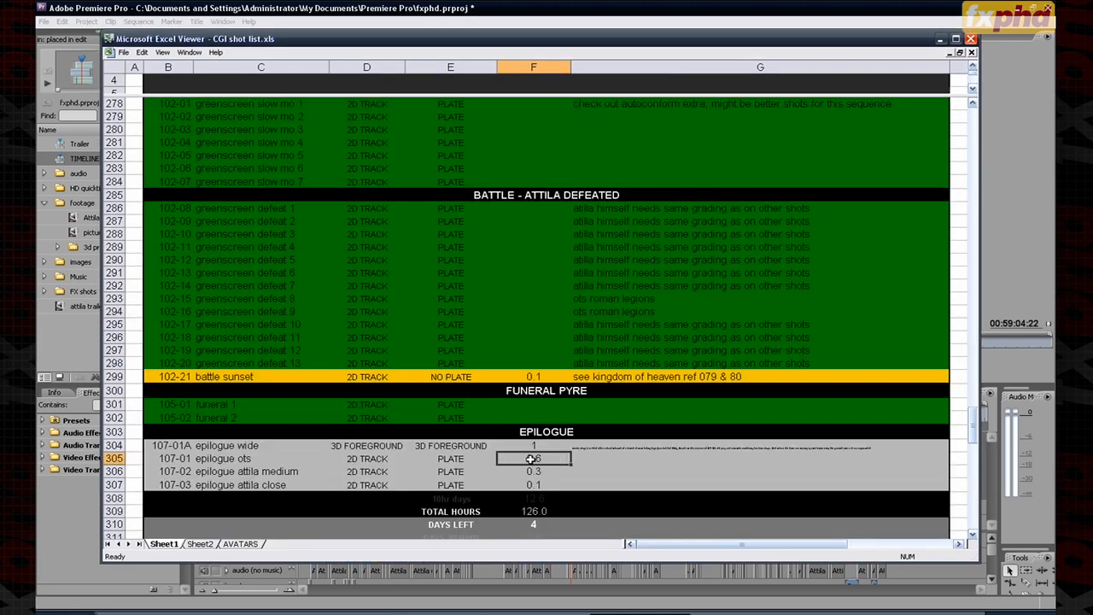
click(530, 510)
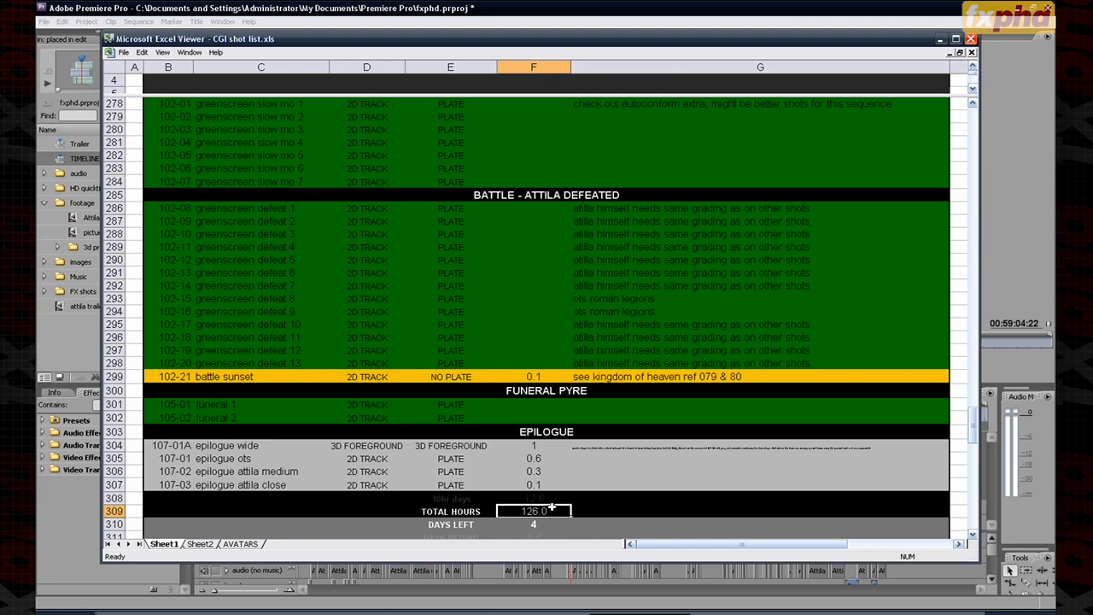
click(535, 461)
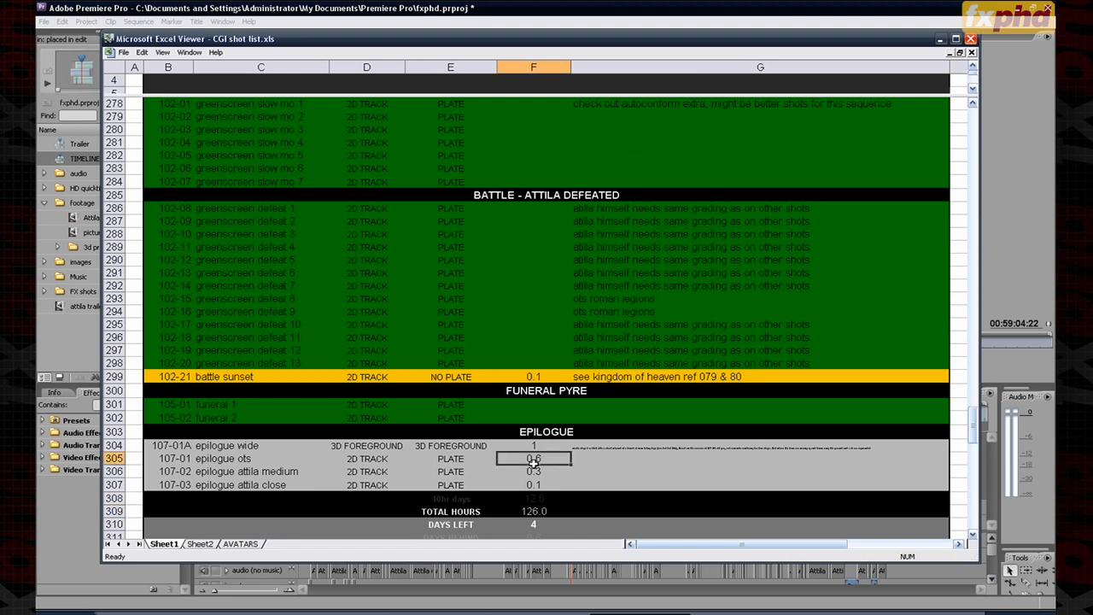
Step: Inspect the battle sunset estimate and the greenscreen defeat 7 to 9 rows, and return to the start of the shot list
click(547, 380)
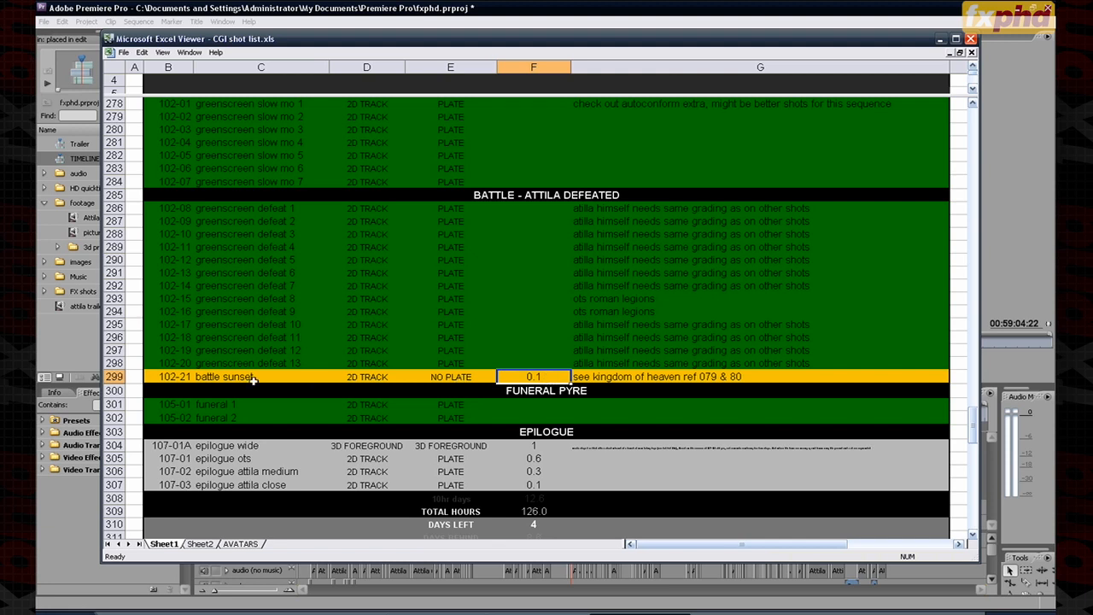
drag(180, 286, 623, 317)
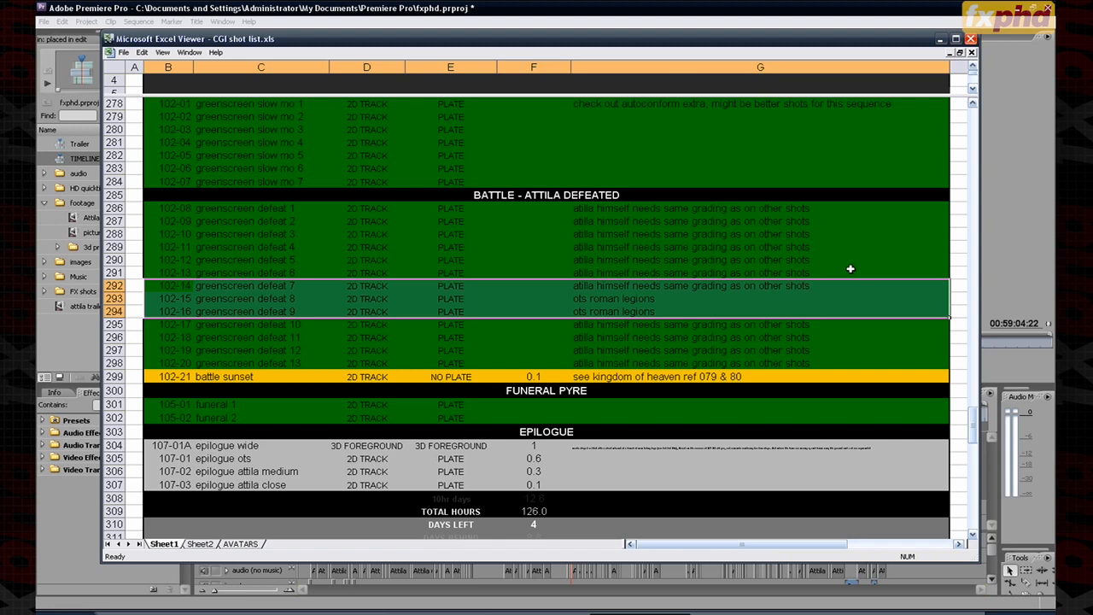
drag(976, 430, 972, 123)
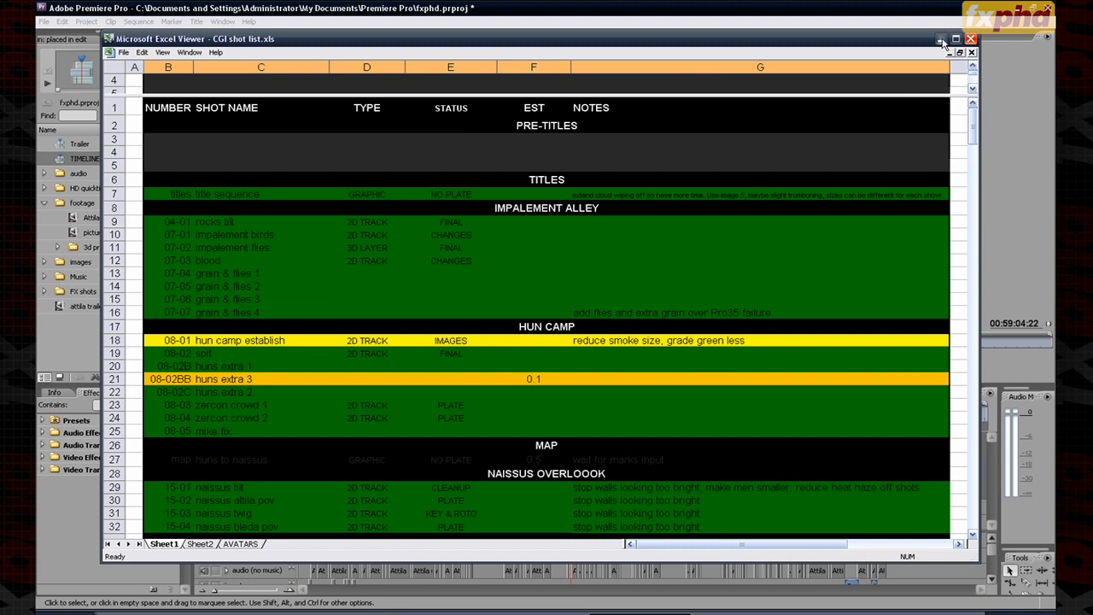
Step: Switch from the shot list back to Premiere Pro and review the red 47-01 and 47-02 constantinople shots in the timeline
click(940, 39)
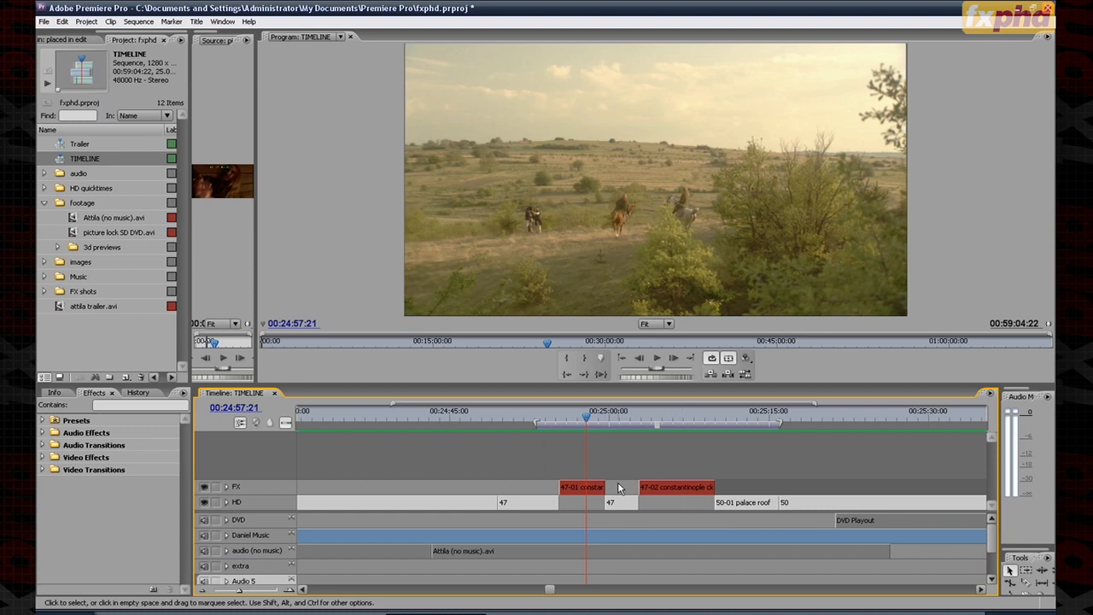
mouse_move(583, 416)
mouse_down()
mouse_move(701, 416)
mouse_move(579, 416)
mouse_move(590, 416)
mouse_up()
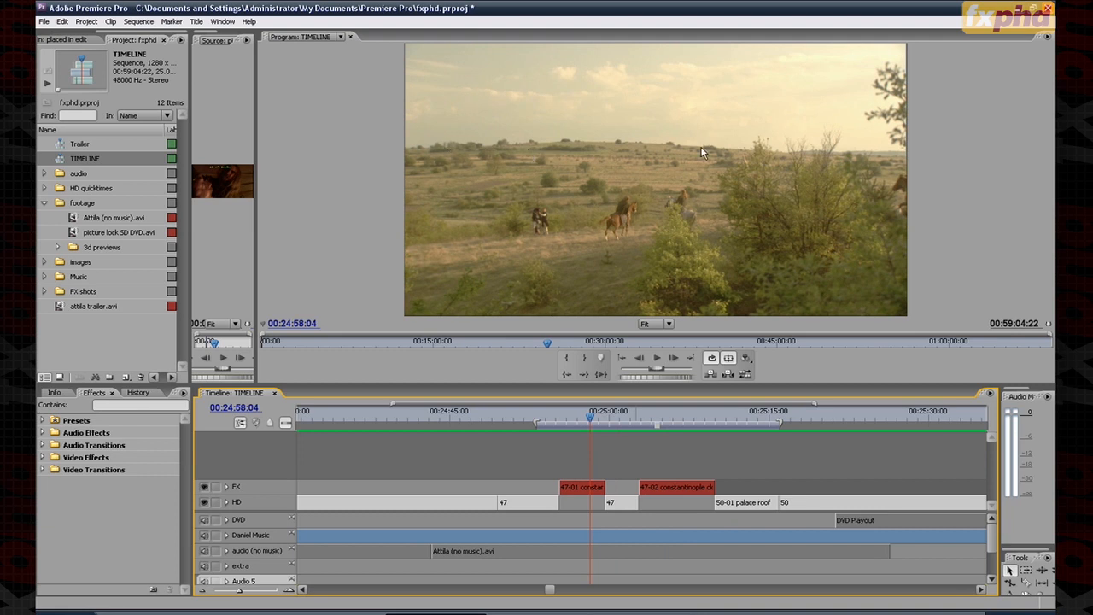
drag(650, 422, 684, 418)
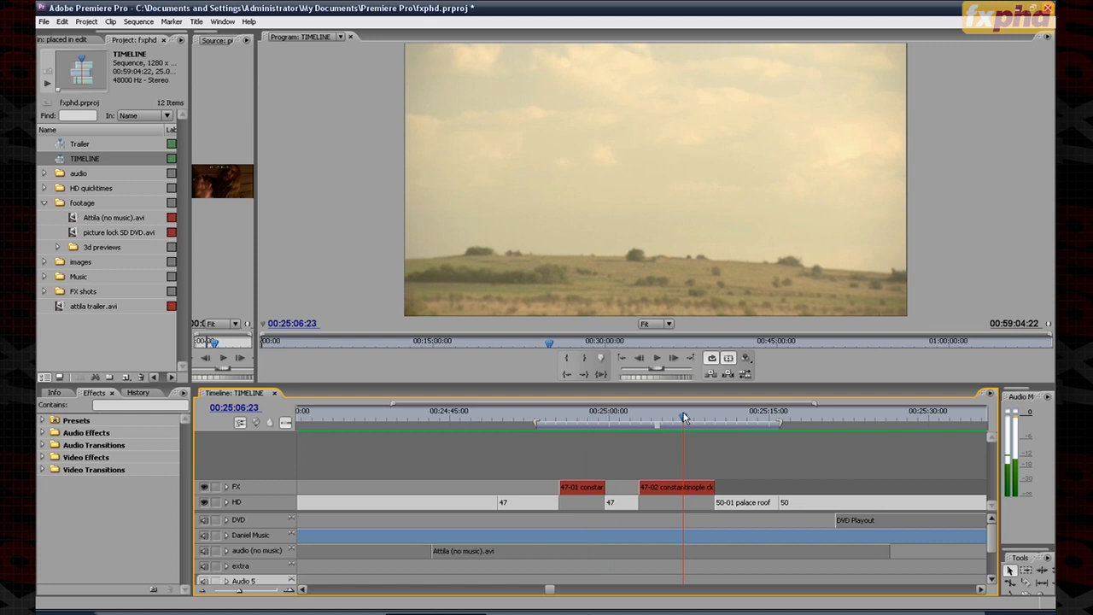
click(689, 419)
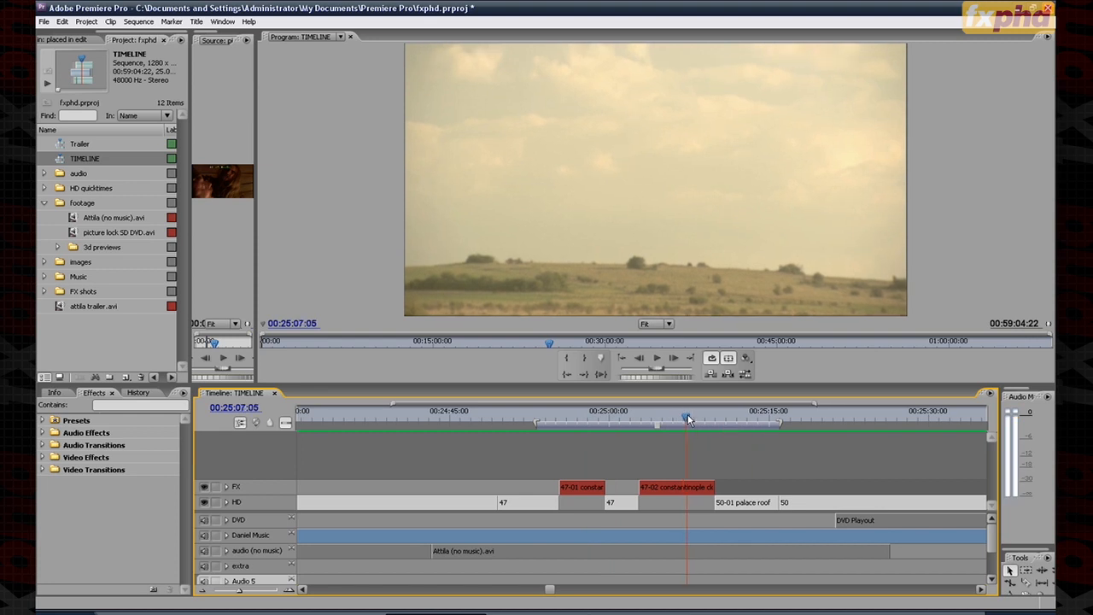
drag(689, 419, 581, 419)
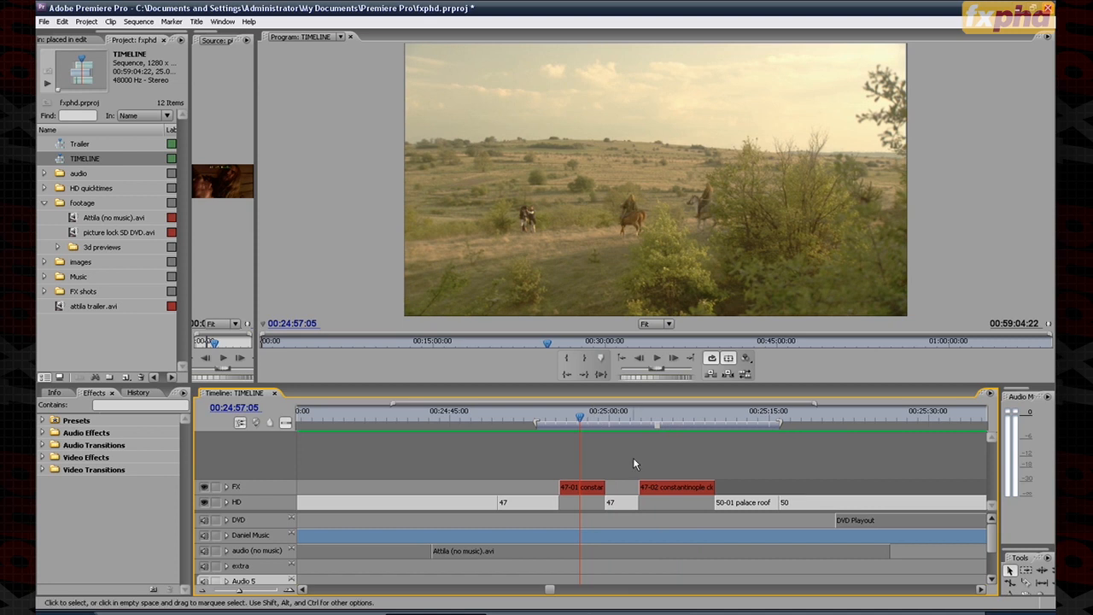
Step: Set the sequence's work area to span only the 47-01 constantinople shot
click(573, 416)
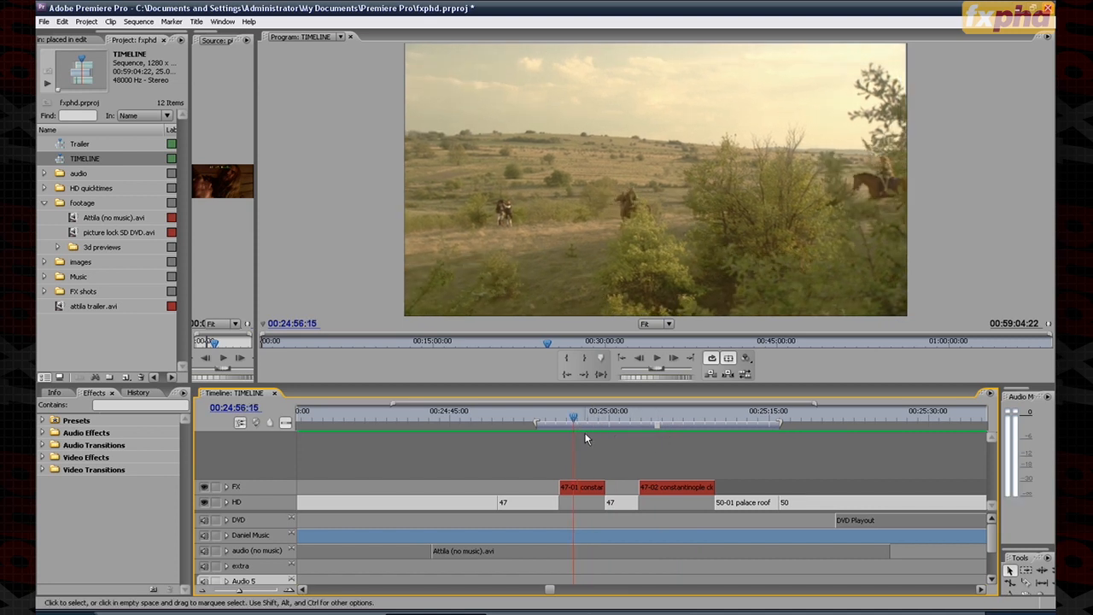
drag(541, 424, 565, 425)
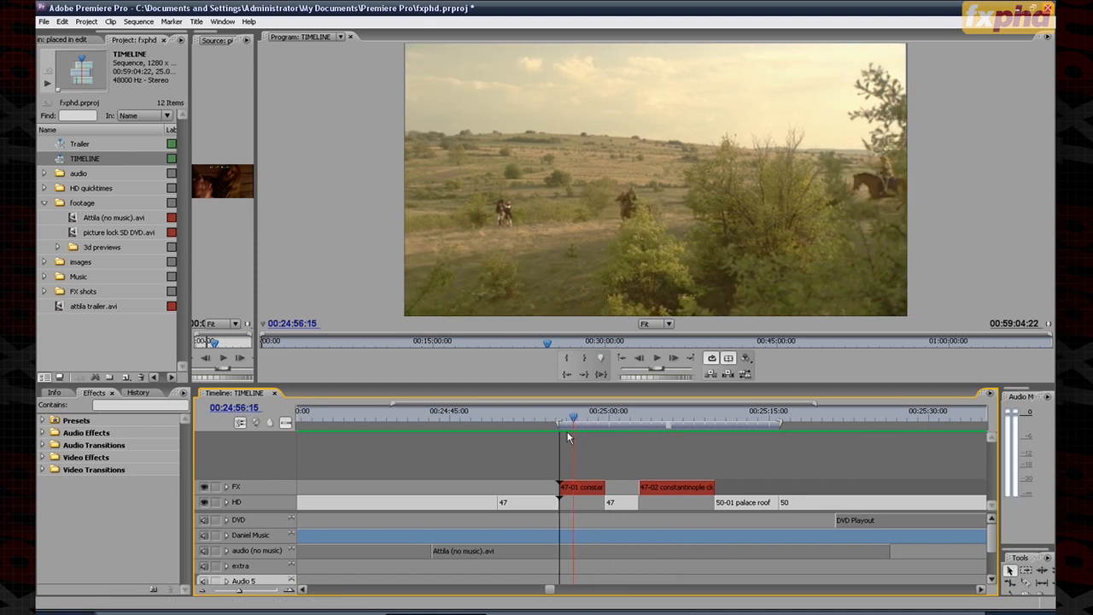
drag(782, 422, 598, 430)
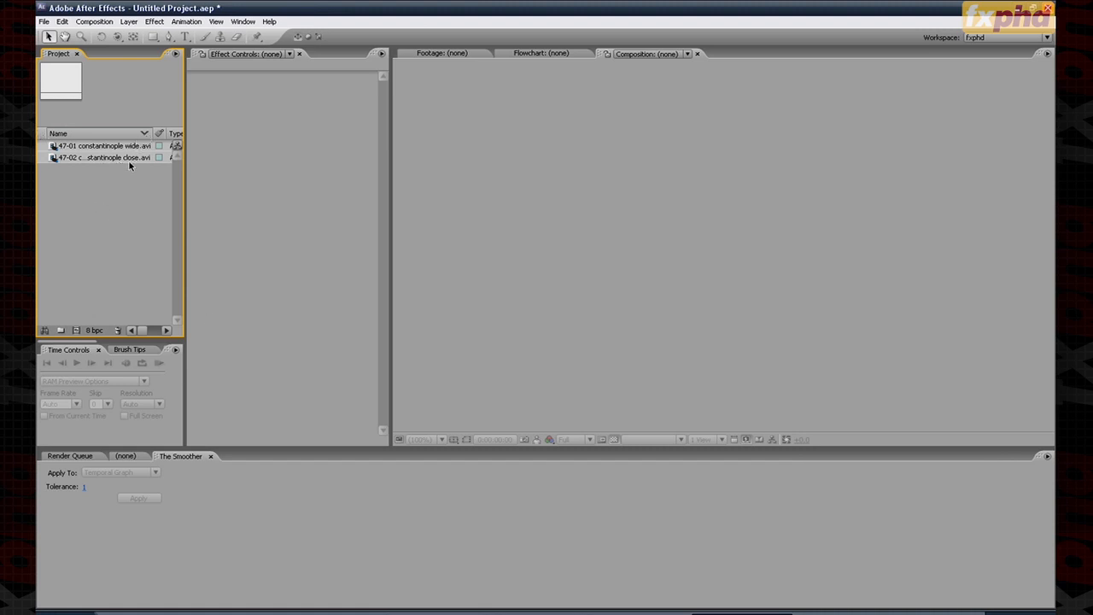
Step: In After Effects, create a composition from each of the two constantinople clips and preview the close shot
drag(123, 158, 76, 330)
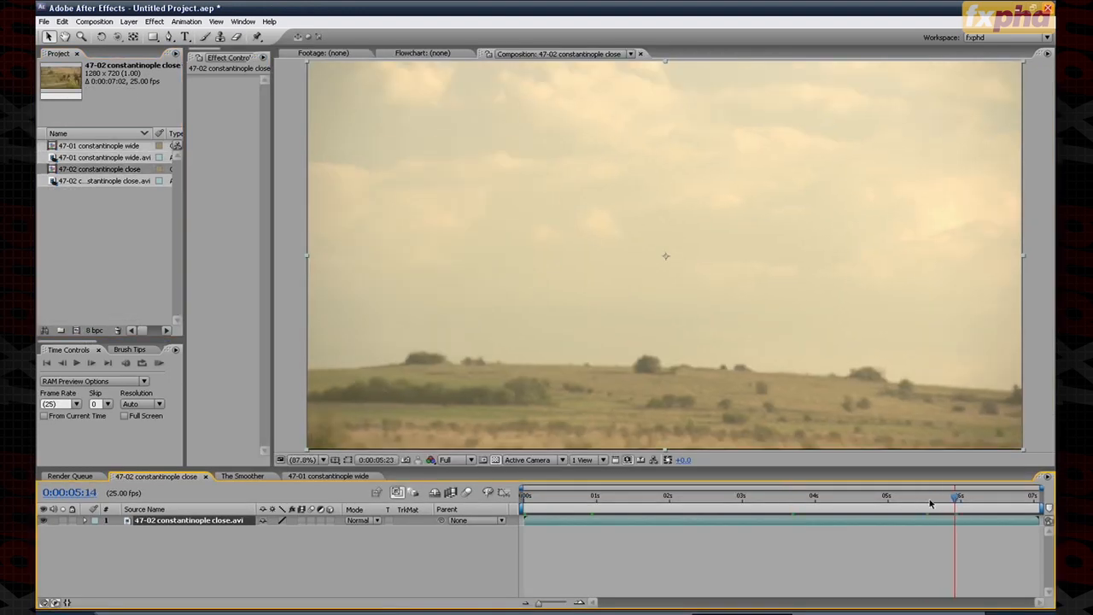
drag(931, 504, 615, 500)
Step: Create two project folders named footage and images
right_click(83, 228)
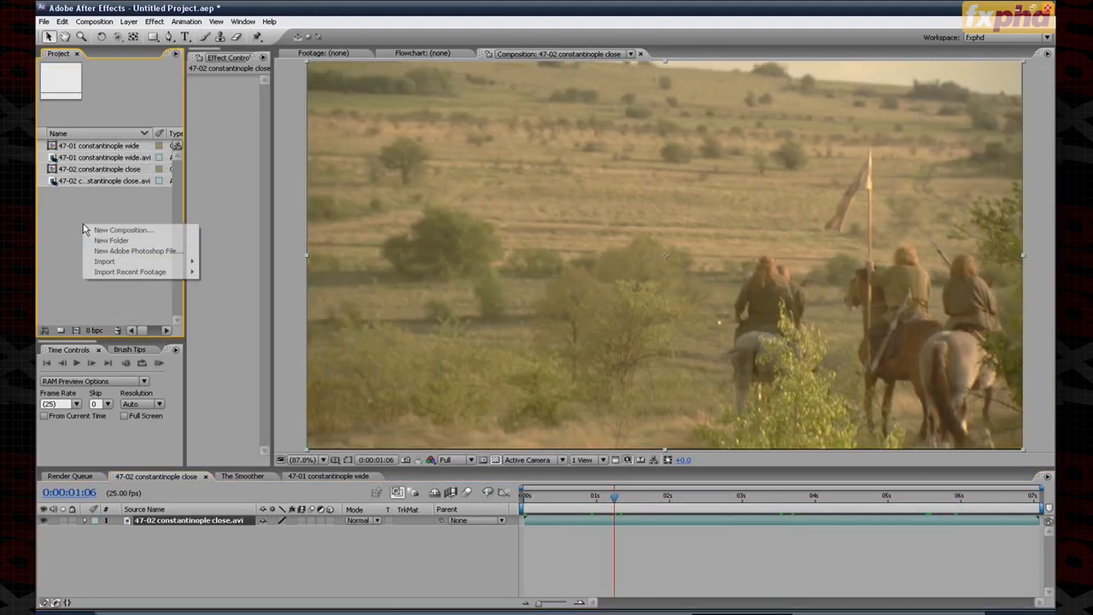
click(112, 244)
text(Fo)
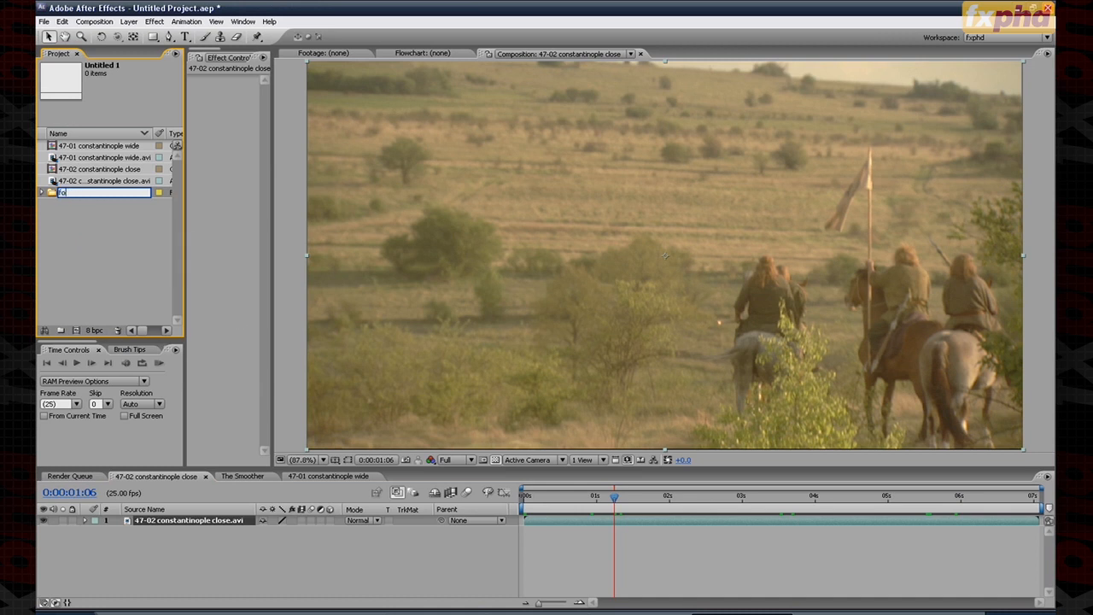
text(otage)
key(Return)
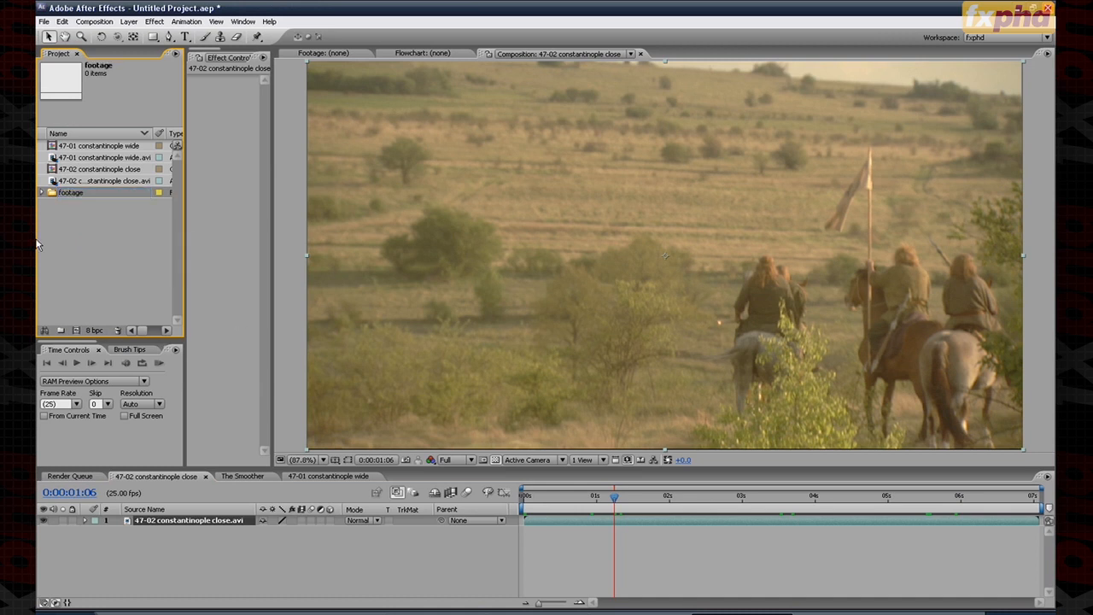
right_click(98, 214)
click(128, 233)
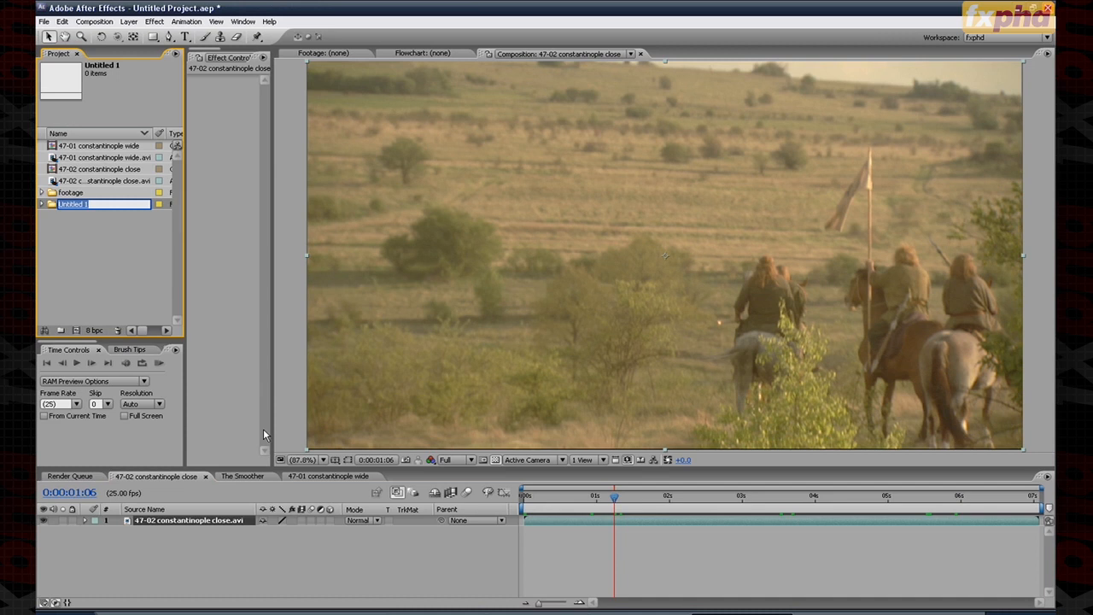
text(images)
key(Return)
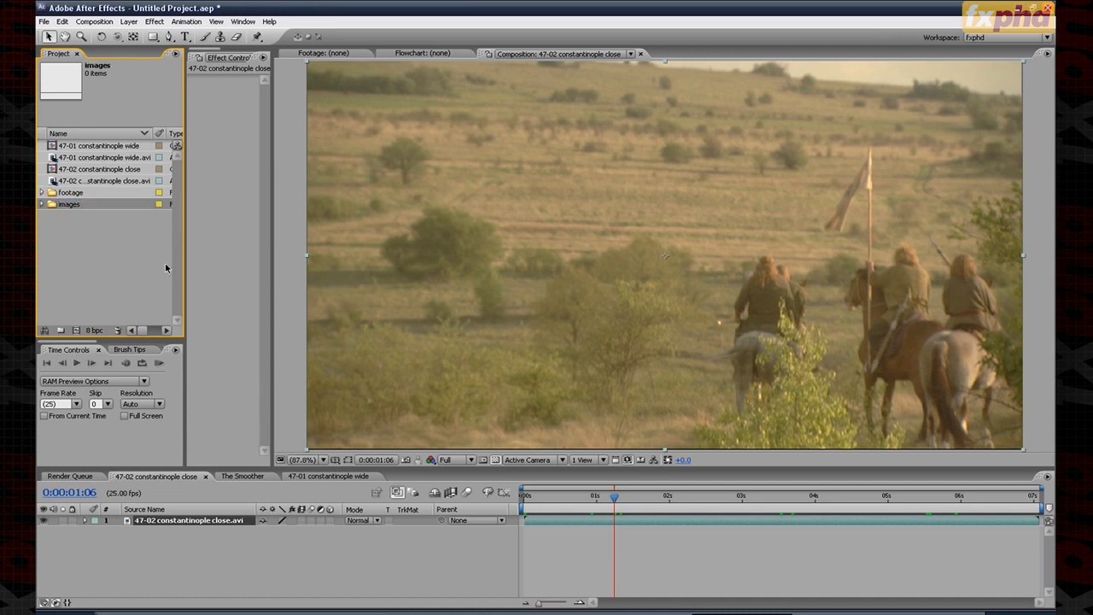
Step: Create a project folder named comps, file both compositions in it, and file the source clips in footage
right_click(49, 253)
click(73, 264)
text(comp)
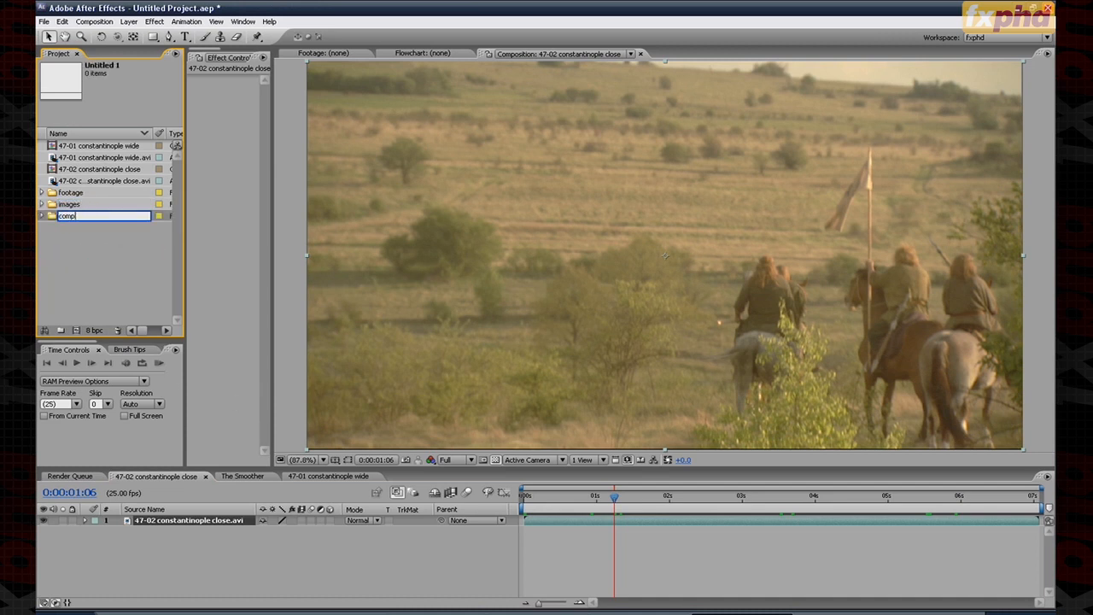
text(s)
key(Return)
drag(93, 169, 73, 192)
drag(75, 147, 71, 179)
click(42, 147)
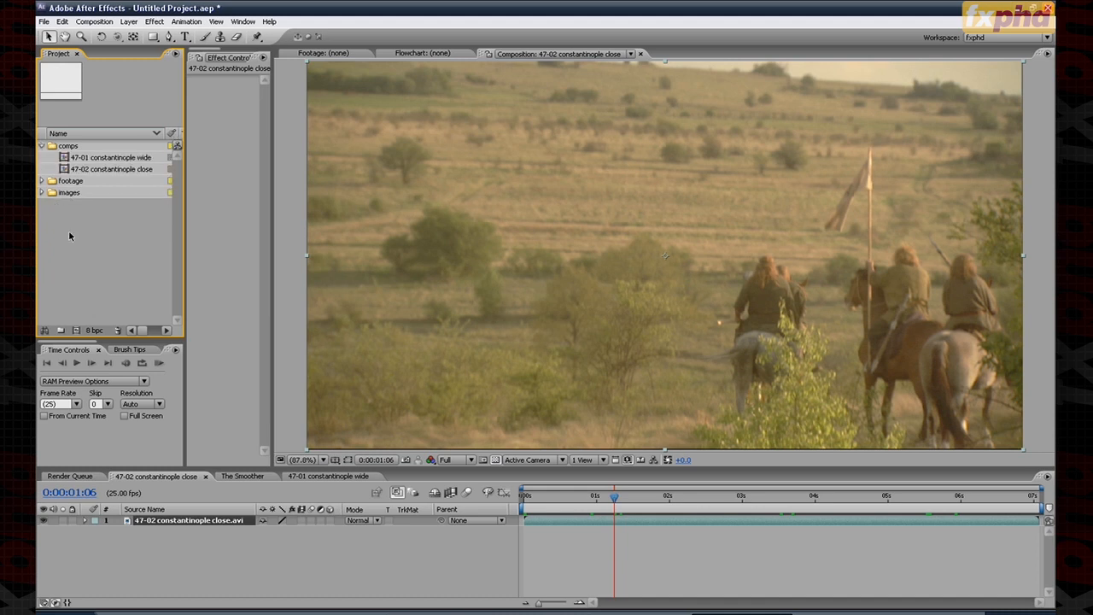
Step: Open the 47-01 constantinople wide composition and nest it in a new composition of its own
double_click(100, 158)
double_click(119, 180)
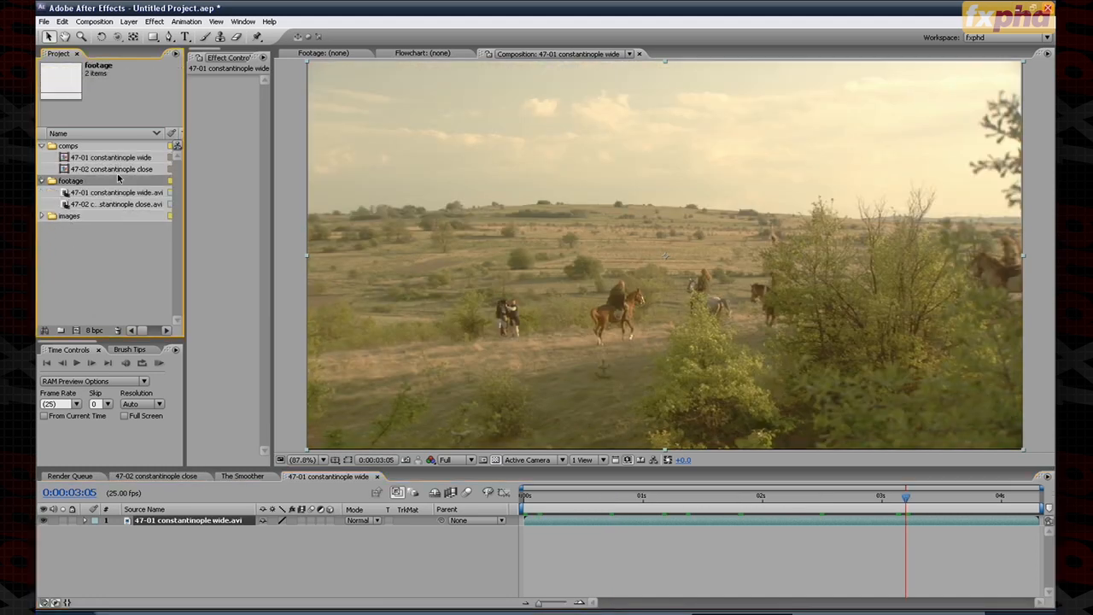
click(42, 182)
click(107, 159)
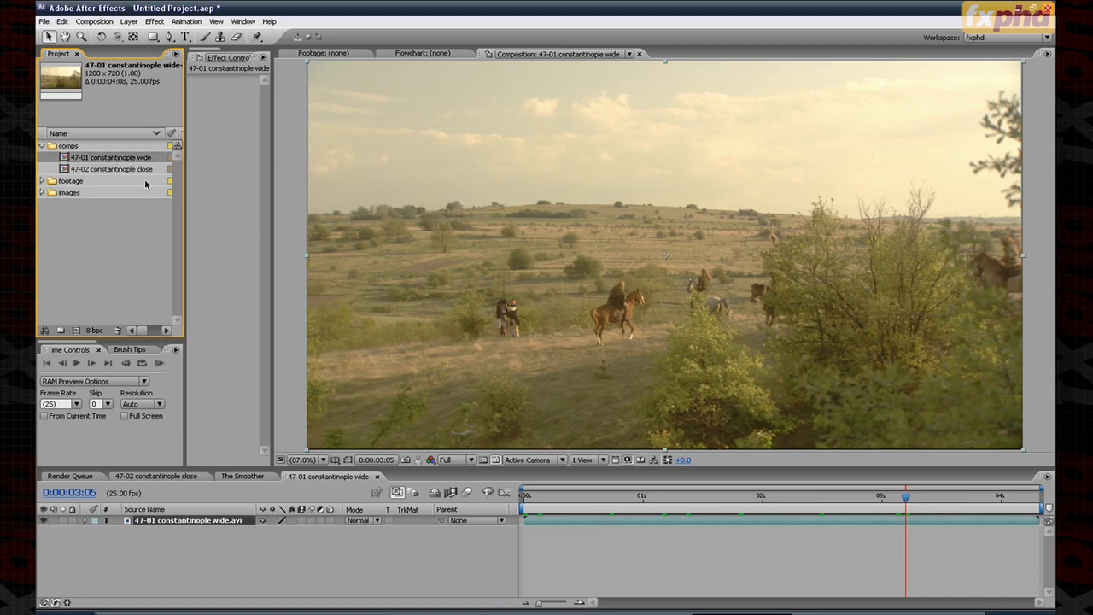
drag(128, 162, 76, 330)
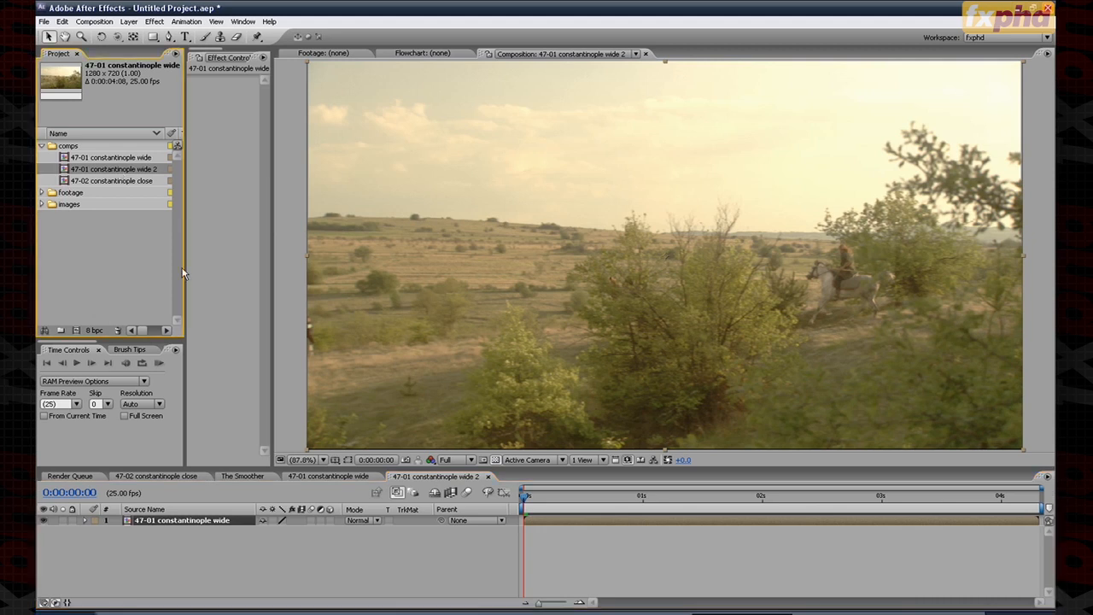
Step: Create two more project folders named wide and close
right_click(65, 258)
click(92, 275)
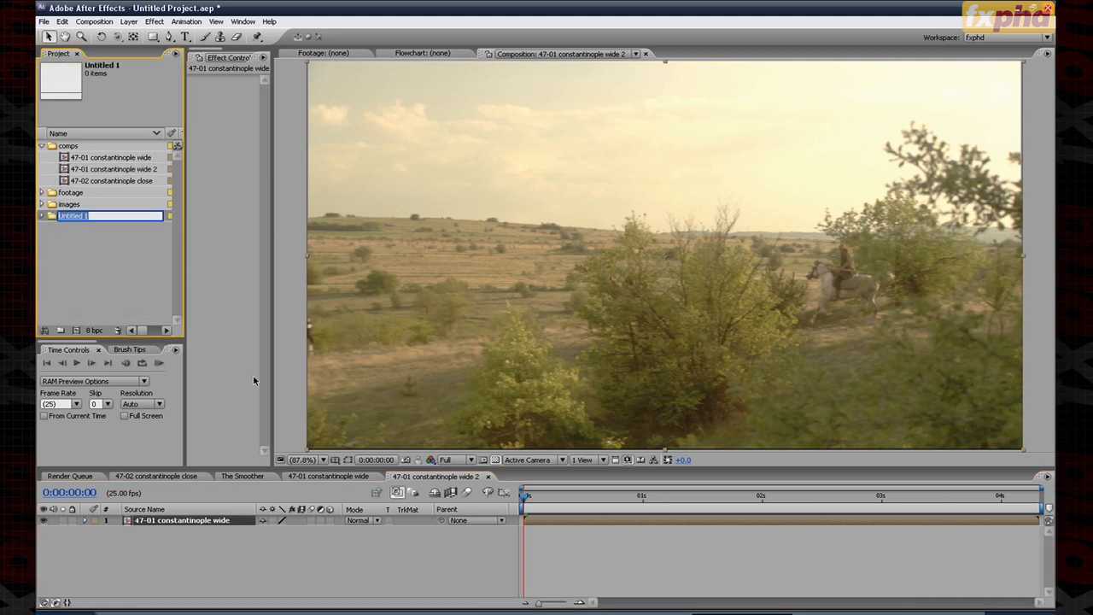
text(wide)
key(Return)
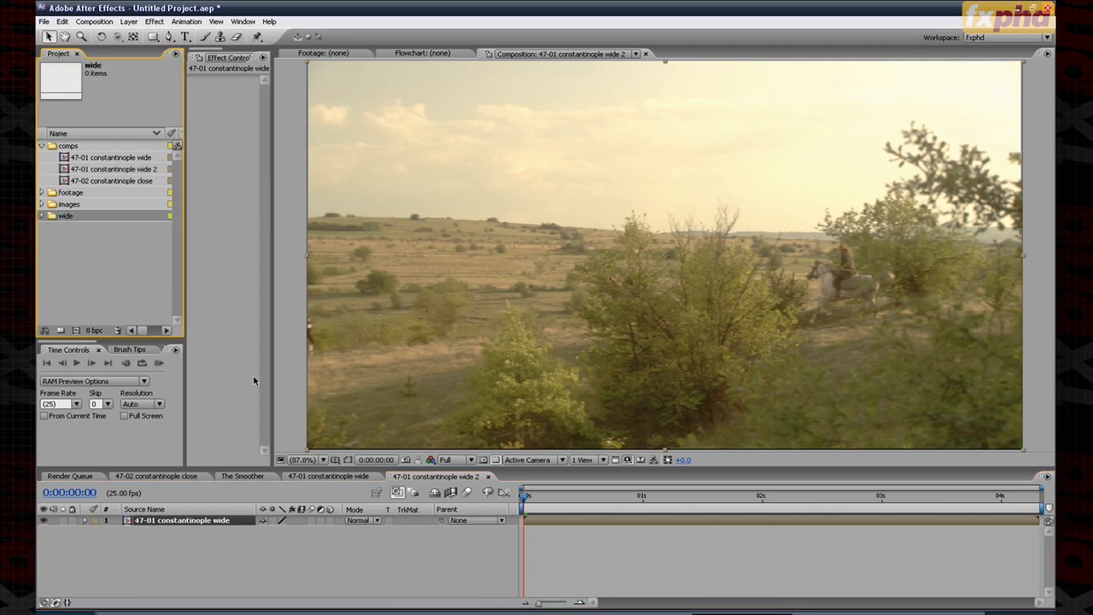
right_click(76, 257)
click(104, 274)
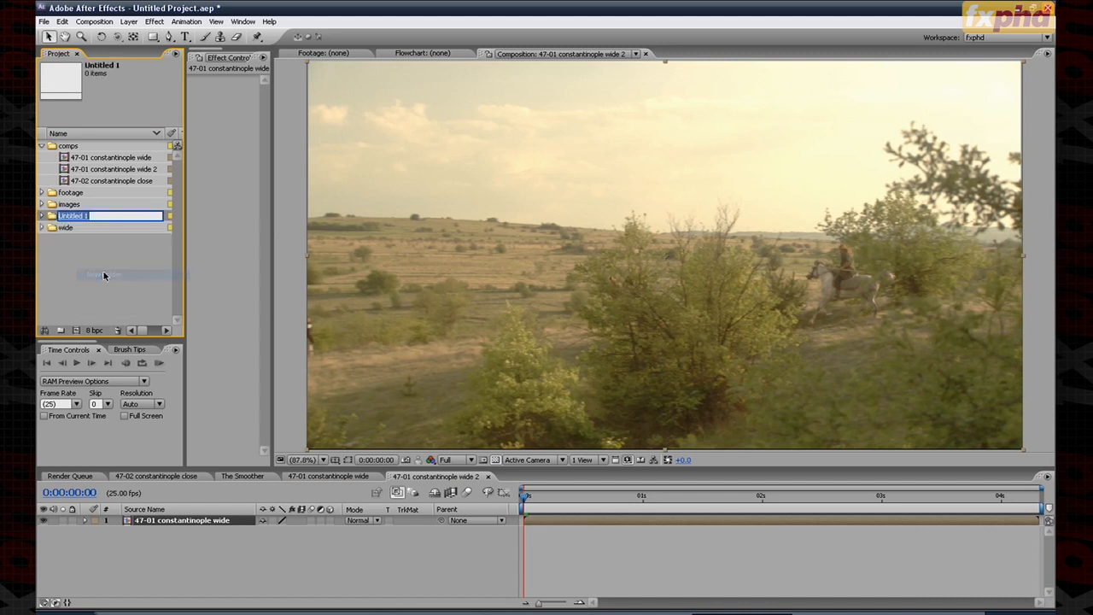
text(close)
key(Return)
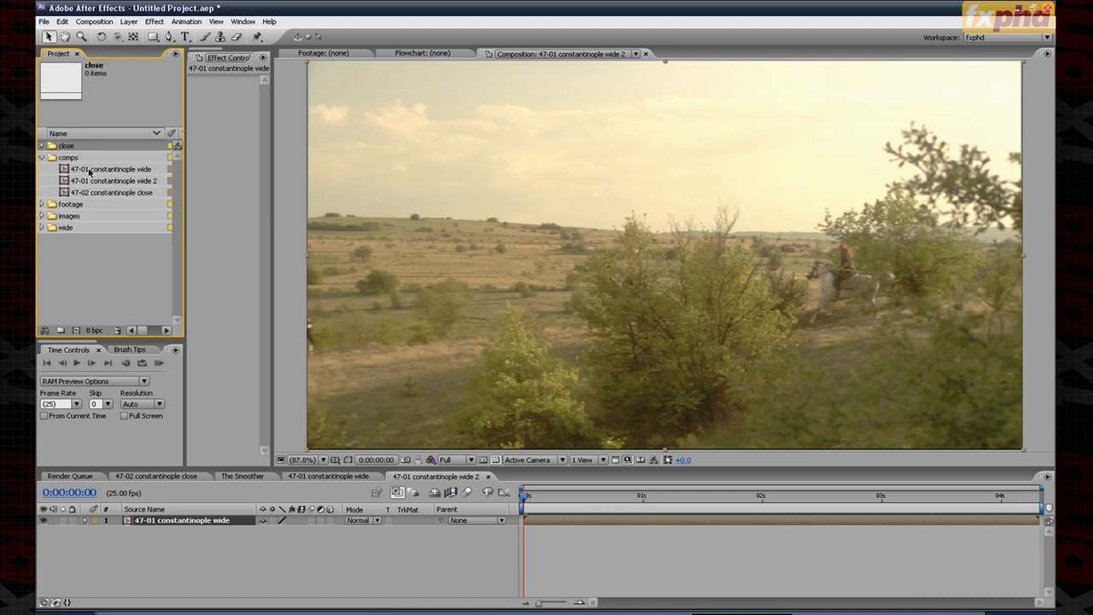
Step: Nest the close and wide folders inside comps and file the 47-02 close and 47-01 wide compositions in their matching folders
drag(66, 148, 74, 158)
drag(74, 230, 68, 148)
click(53, 192)
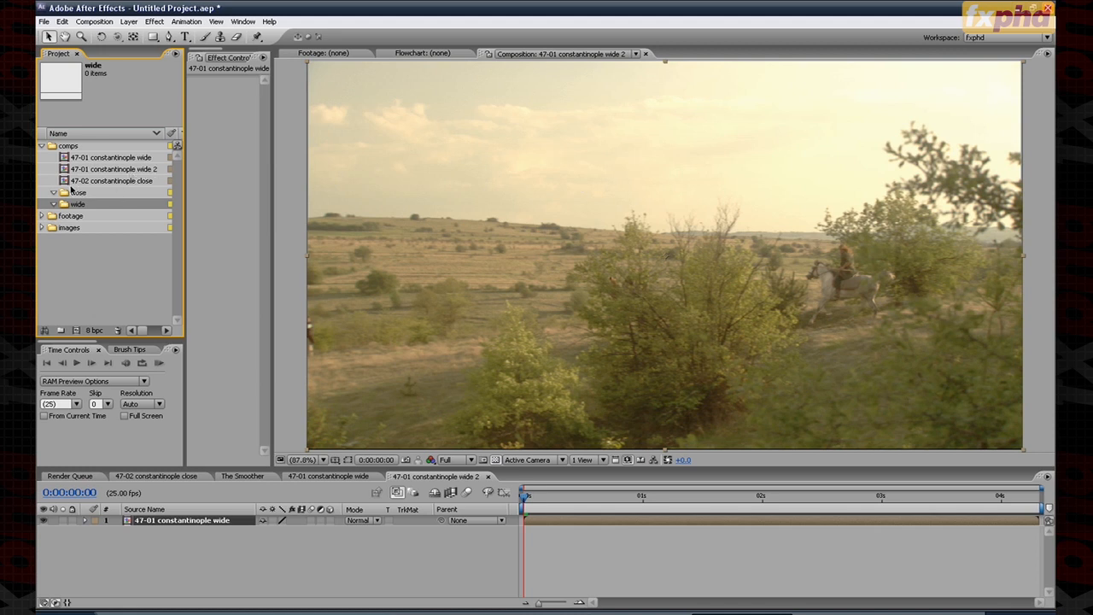
drag(112, 182, 81, 204)
click(107, 160)
Step: Rename the 47-02 constantinople close composition as plate close
click(111, 180)
key(Return)
text(plate close)
key(Return)
Step: Rename the 47-01 constantinople wide composition as plate wide
click(120, 204)
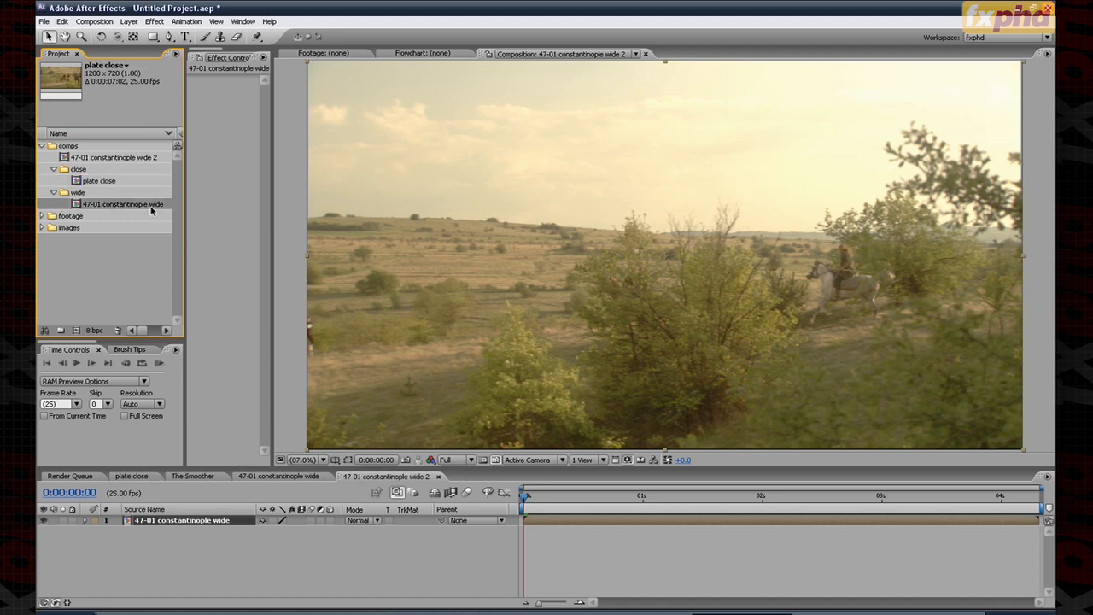
key(Return)
text(plate)
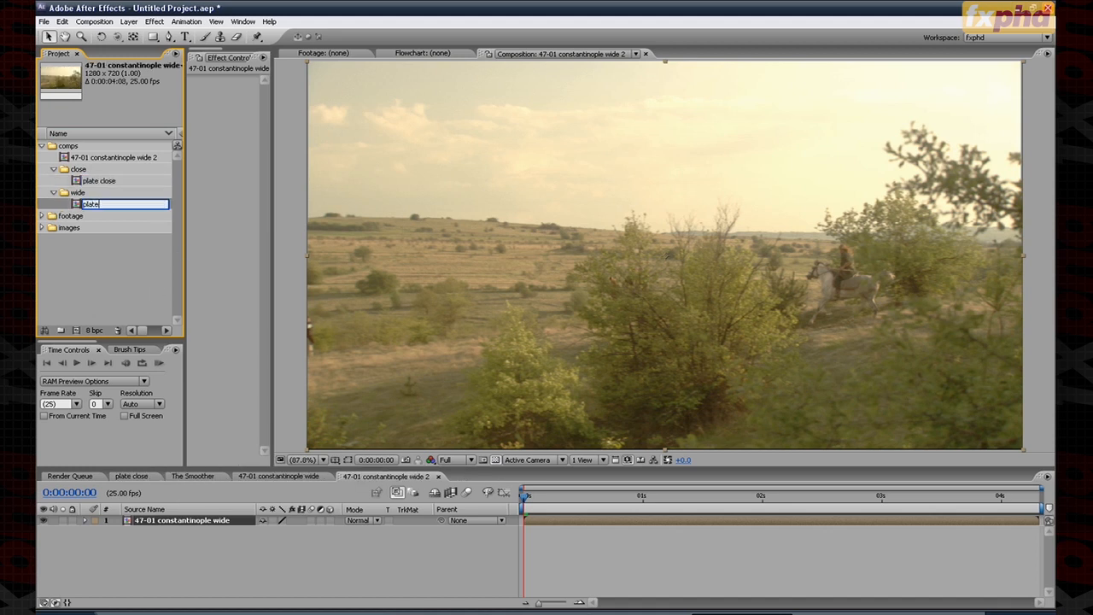
text( wide)
key(Return)
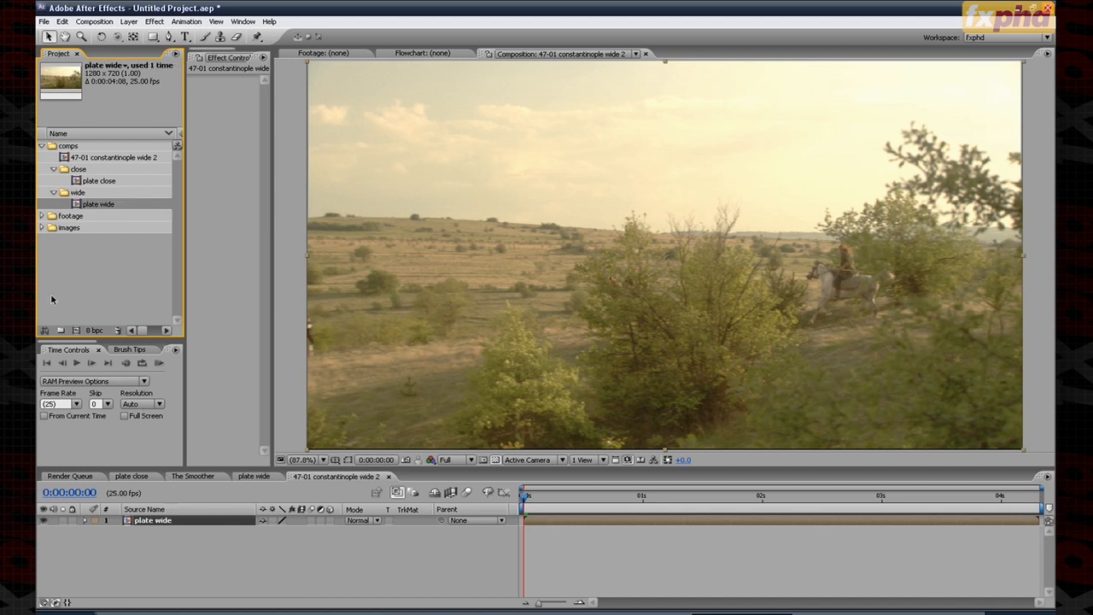
Step: Move the 47-01 constantinople wide 2 composition into the wide folder and rename it track
click(112, 158)
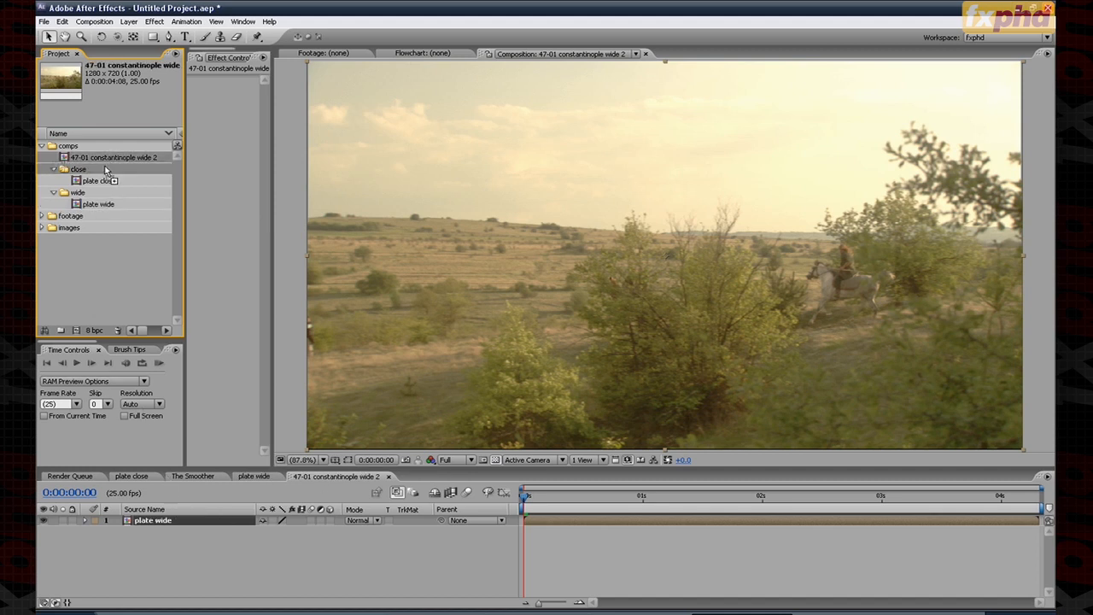
drag(114, 156, 111, 193)
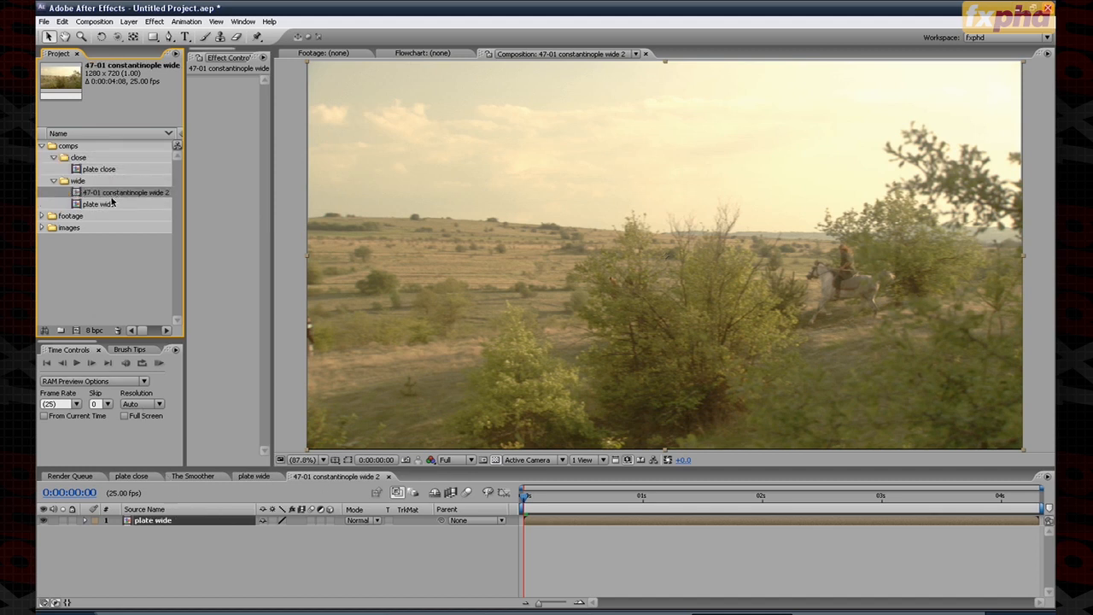
key(Return)
text(#)
text(rack)
key(Return)
Step: Open the track composition, preview it, and add a null object above the plate wide layer
double_click(95, 207)
key(space)
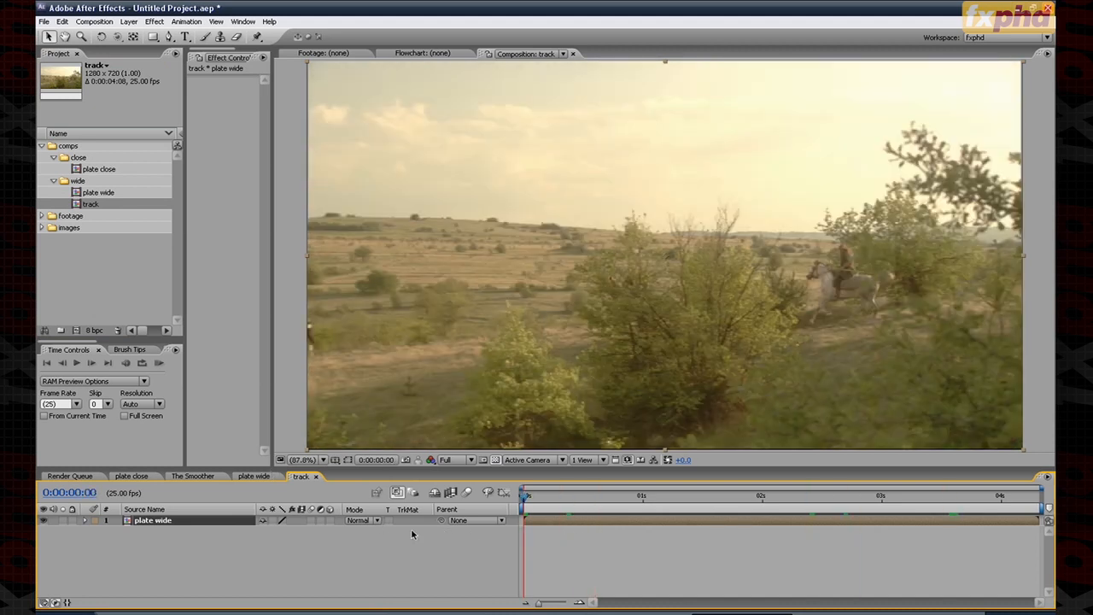
click(128, 21)
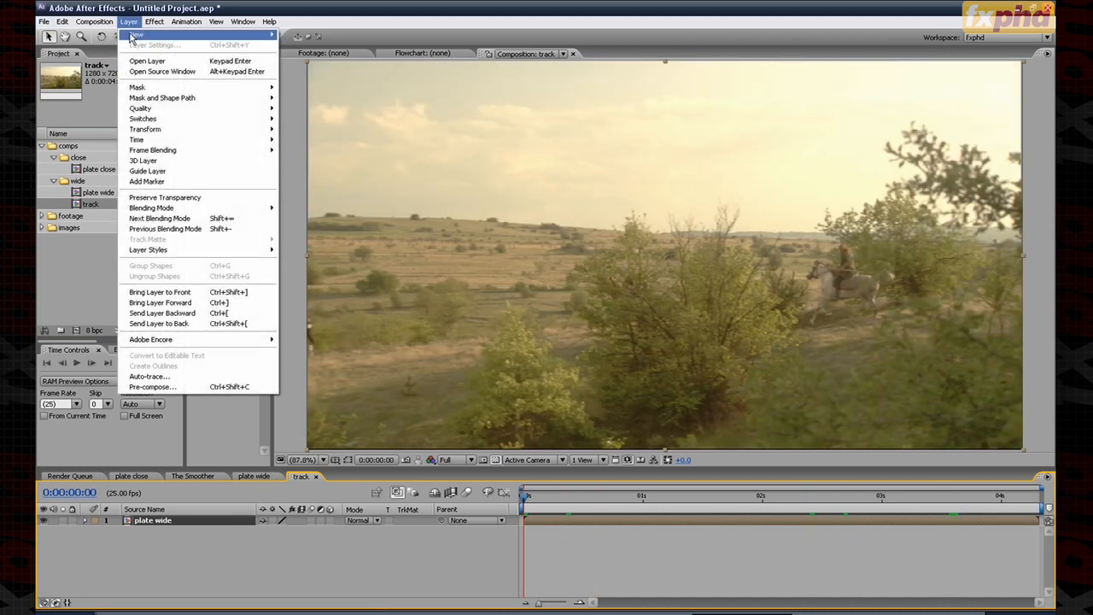
mouse_move(134, 35)
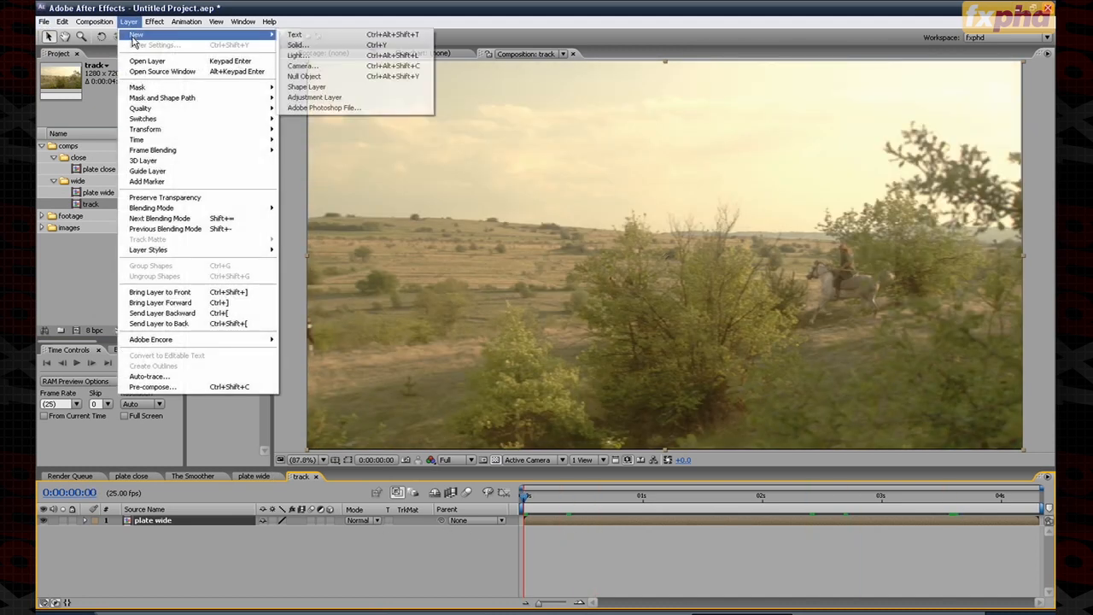
click(380, 77)
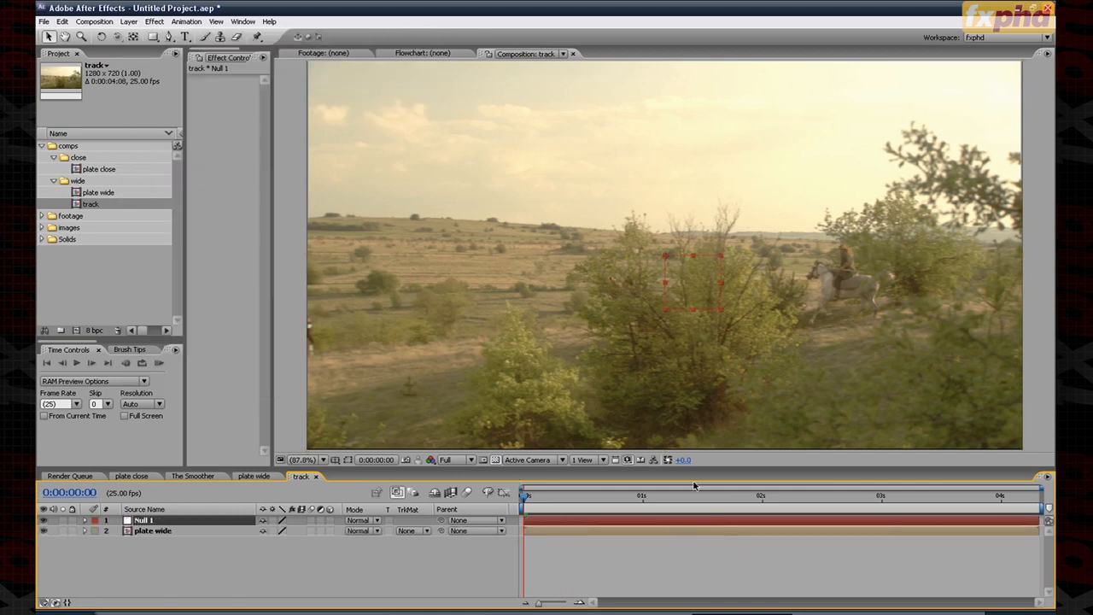
Step: Enlarge the timeline area and open the plate wide layer in its own layer view
drag(696, 468, 695, 447)
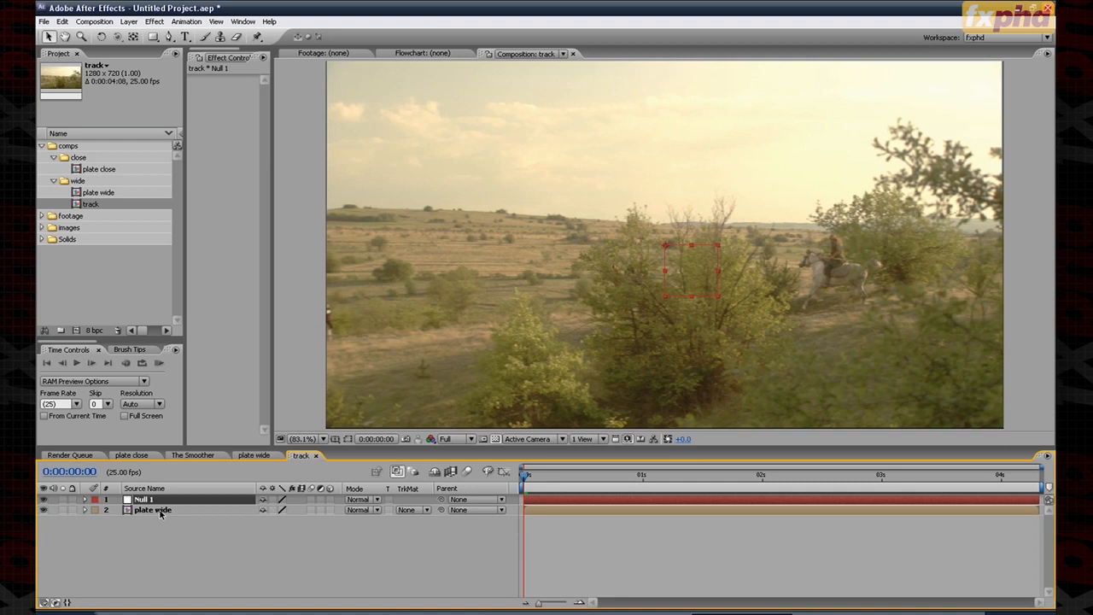
click(160, 511)
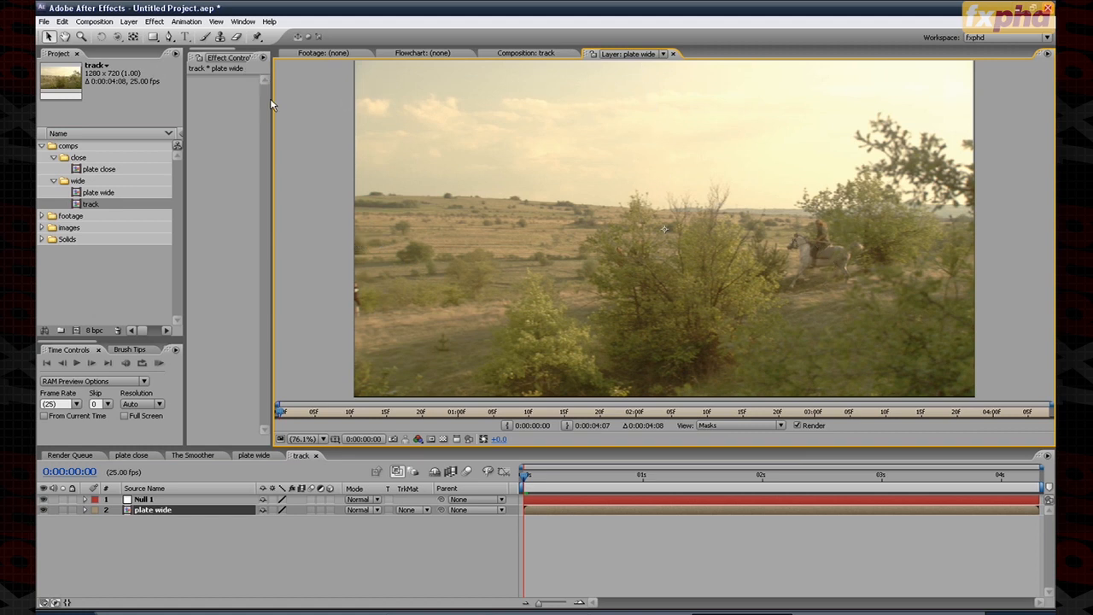
Step: Bring up the tracker controls and start a motion track on the plate wide layer
scroll(128, 350, down, 3)
click(85, 350)
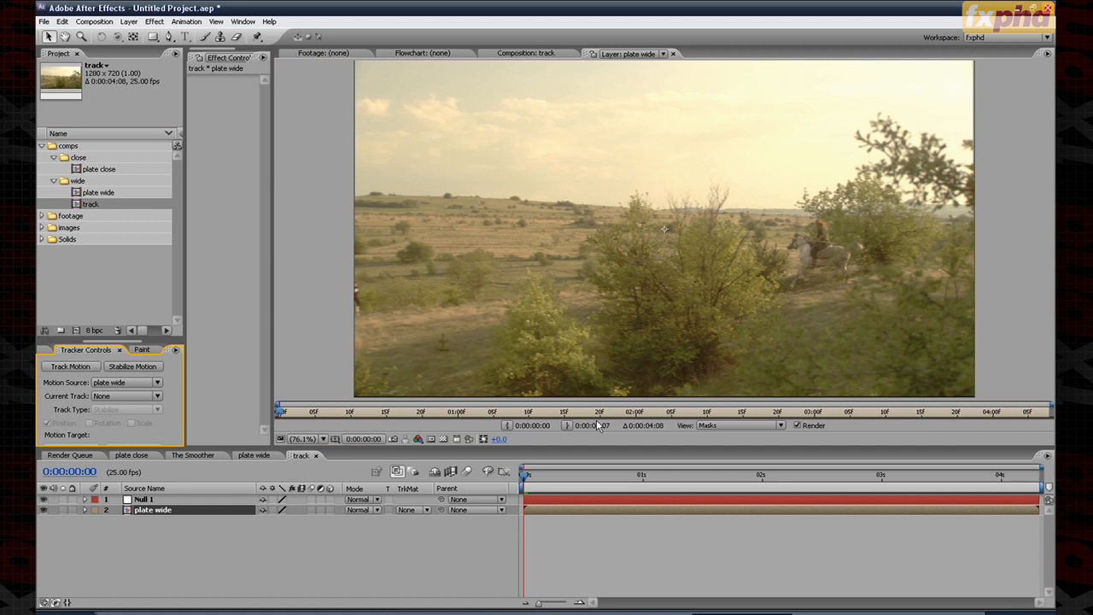
mouse_move(439, 414)
mouse_down()
mouse_move(937, 422)
mouse_move(603, 437)
mouse_move(244, 432)
mouse_up()
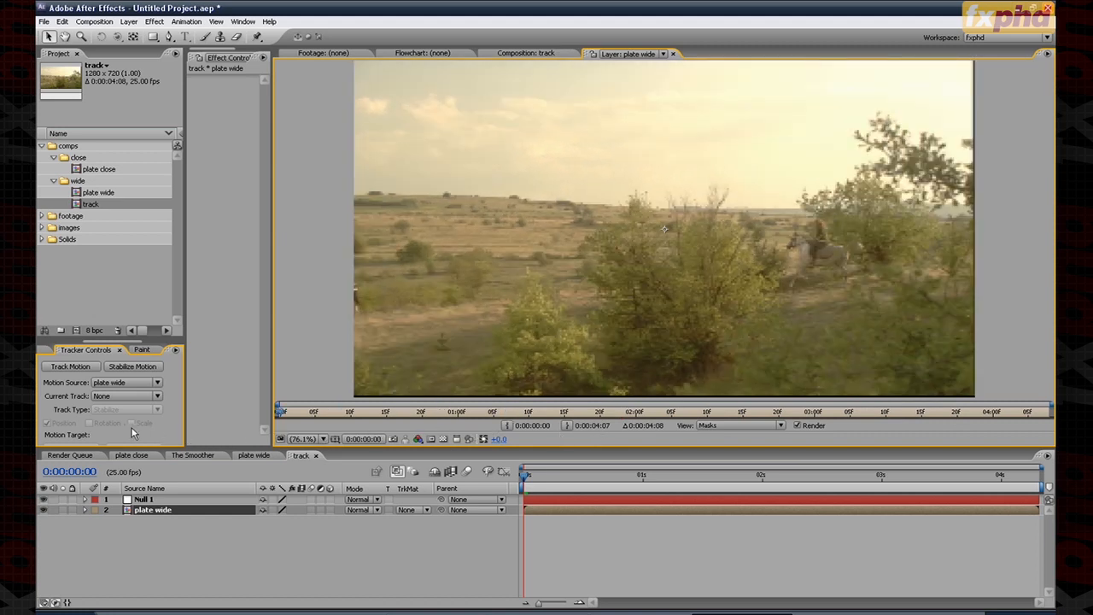
click(82, 369)
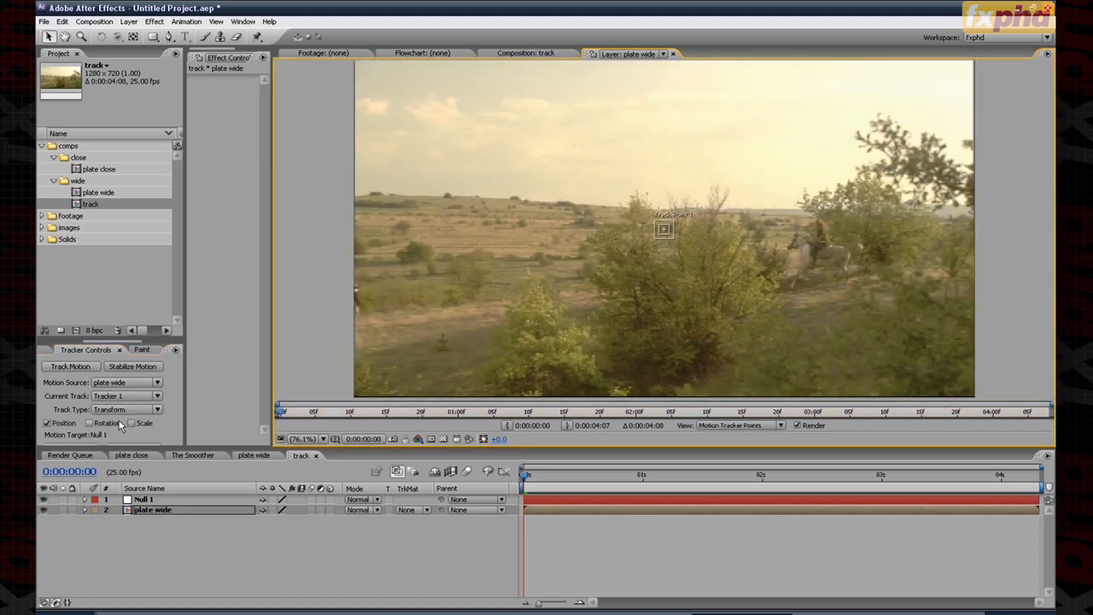
Step: Enable rotation tracking, enlarge both track points, and place them on two bushes along the left half of the horizon
click(673, 237)
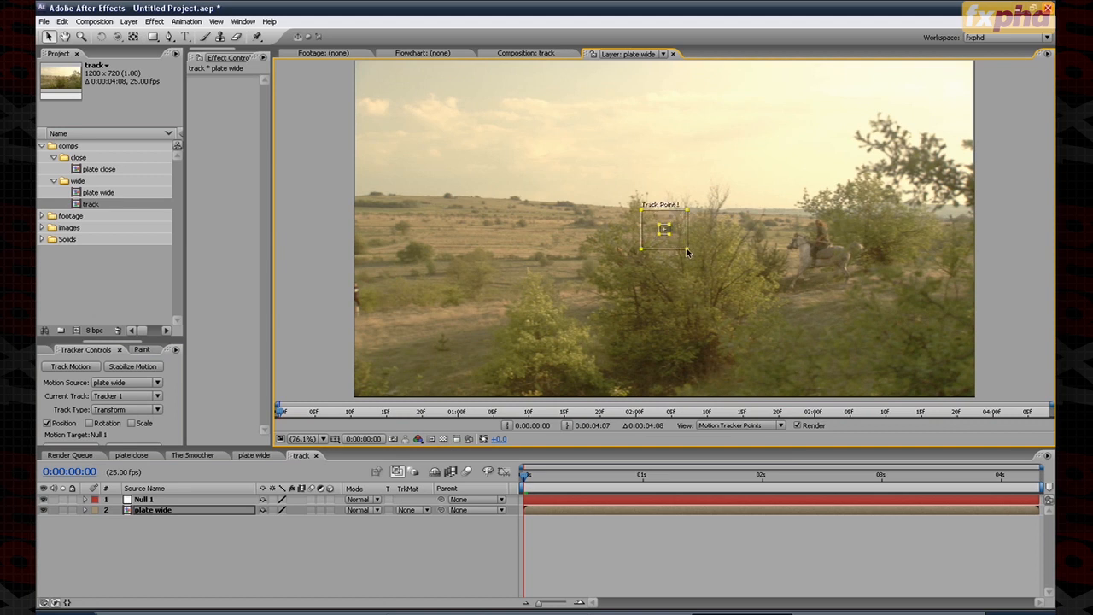
drag(675, 248, 453, 222)
click(89, 423)
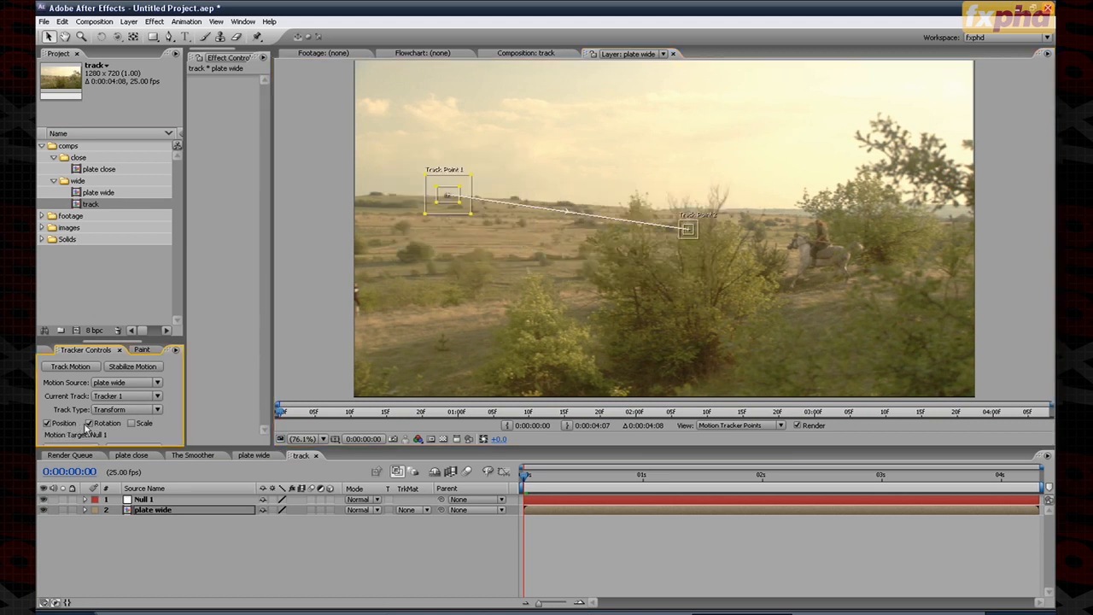
click(694, 238)
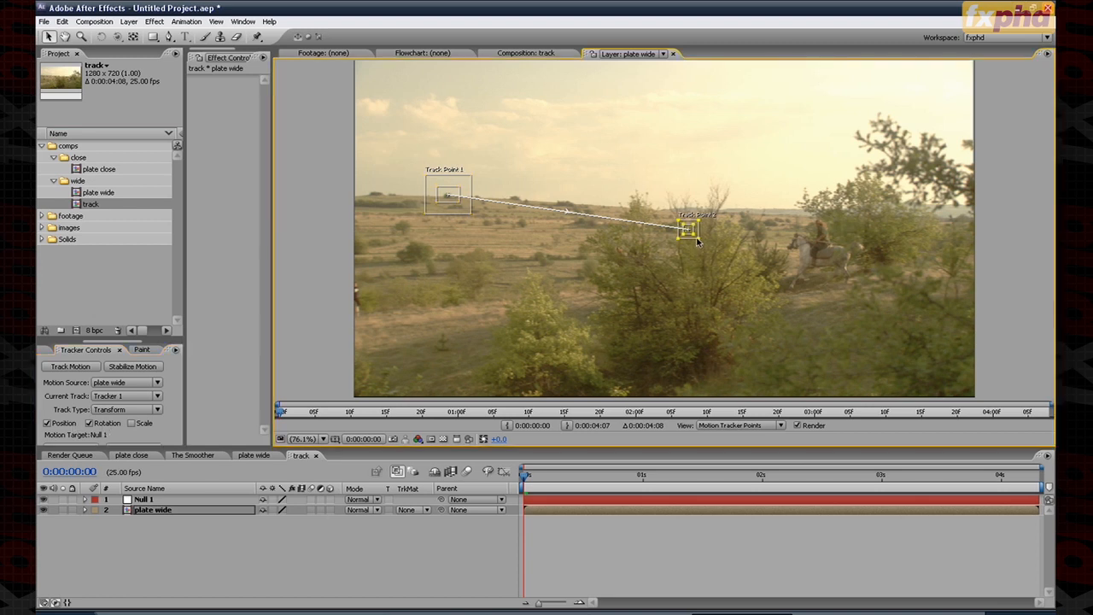
drag(696, 242, 565, 222)
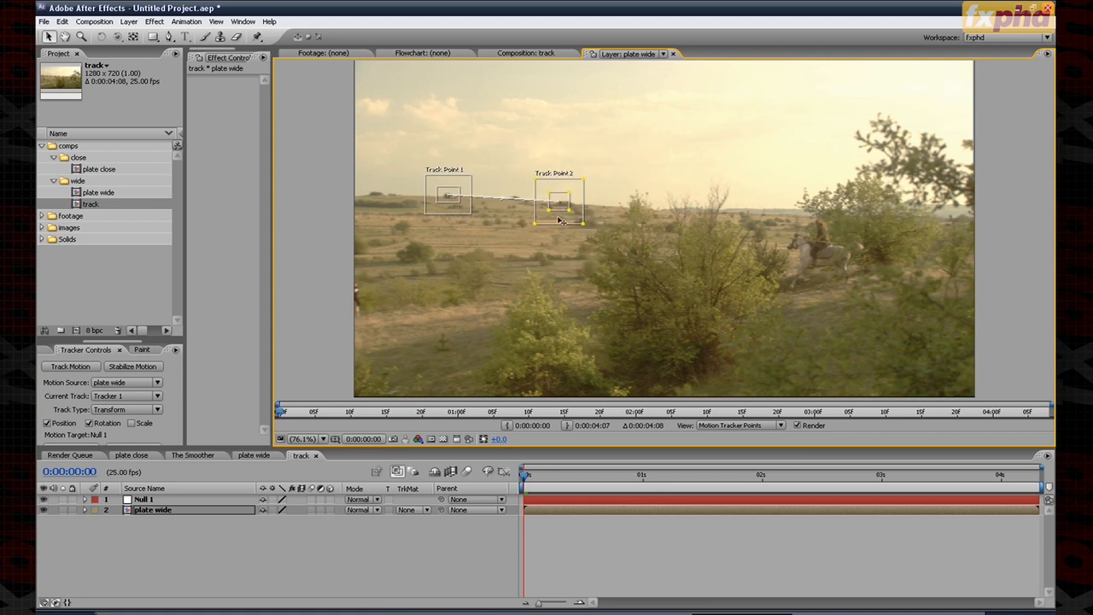
drag(462, 213, 390, 213)
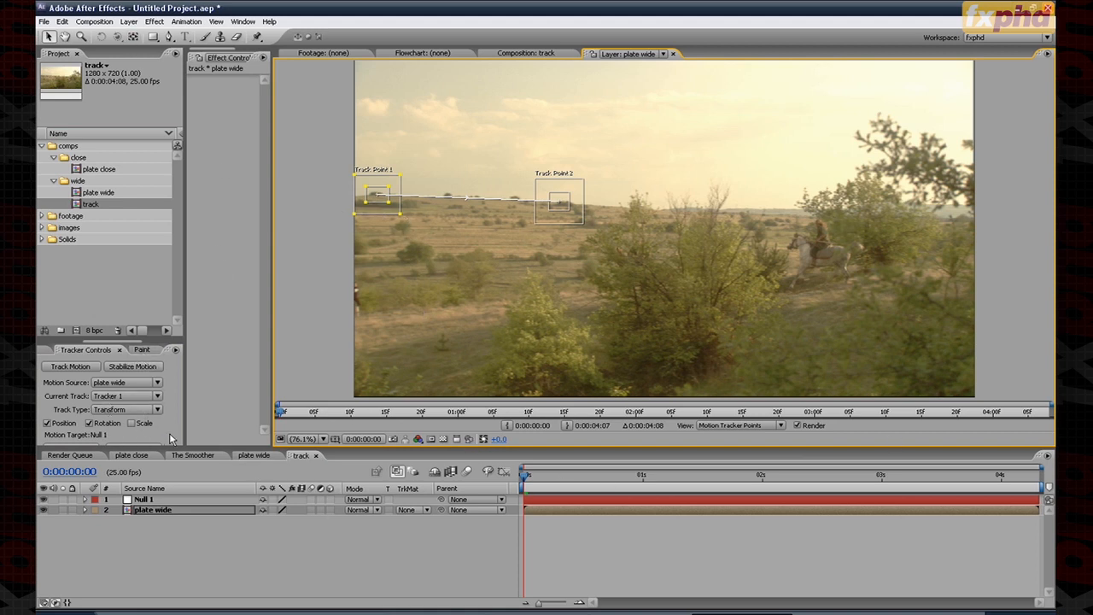
Step: Analyze the plate wide track forward through the clip and apply its position and rotation to Null 1
drag(151, 336, 151, 291)
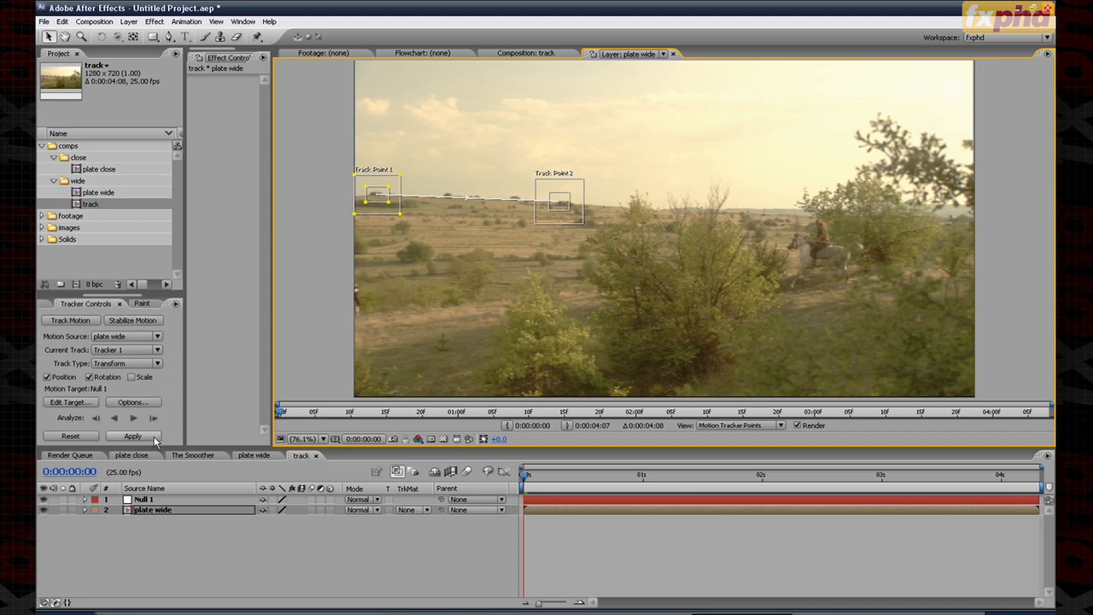
click(134, 417)
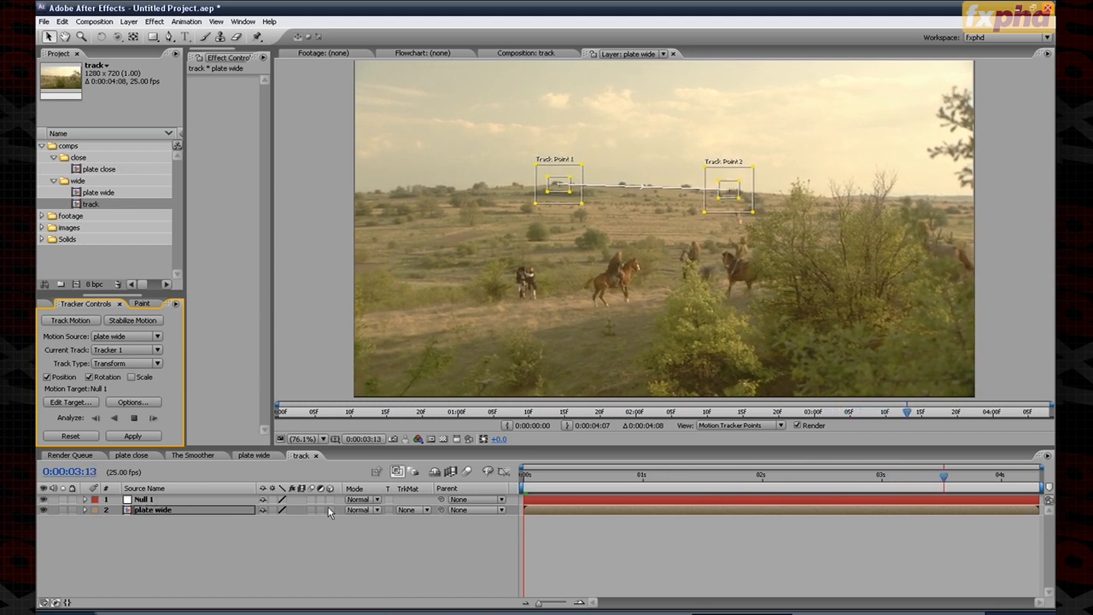
click(133, 435)
click(841, 357)
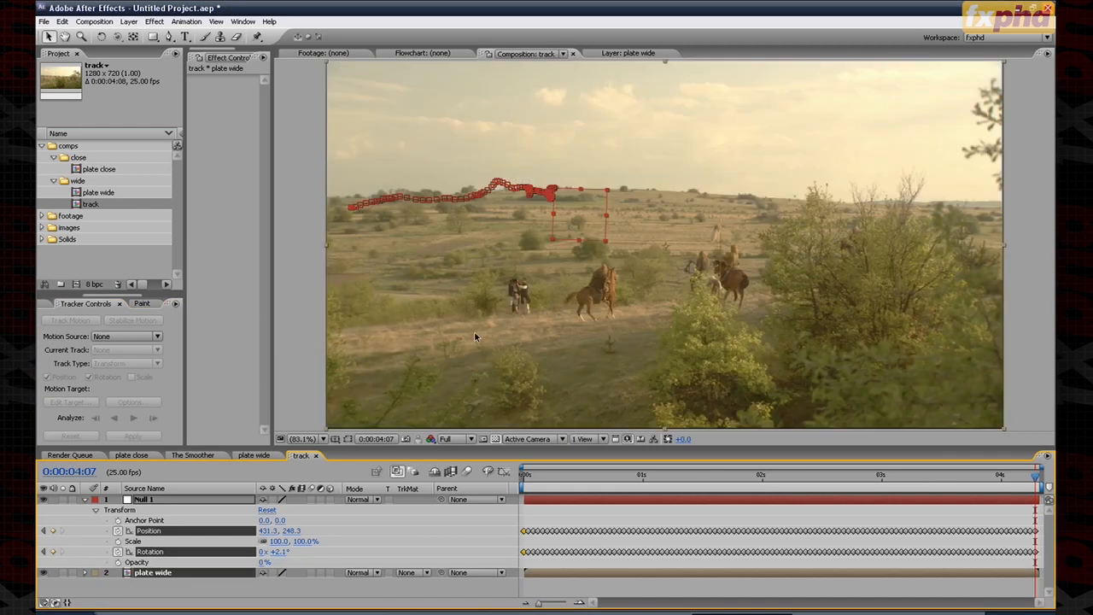
Step: Add a gray solid to the track composition, shrink it, and stand it on the horizon line above the null
drag(580, 484, 963, 486)
click(128, 21)
mouse_move(156, 43)
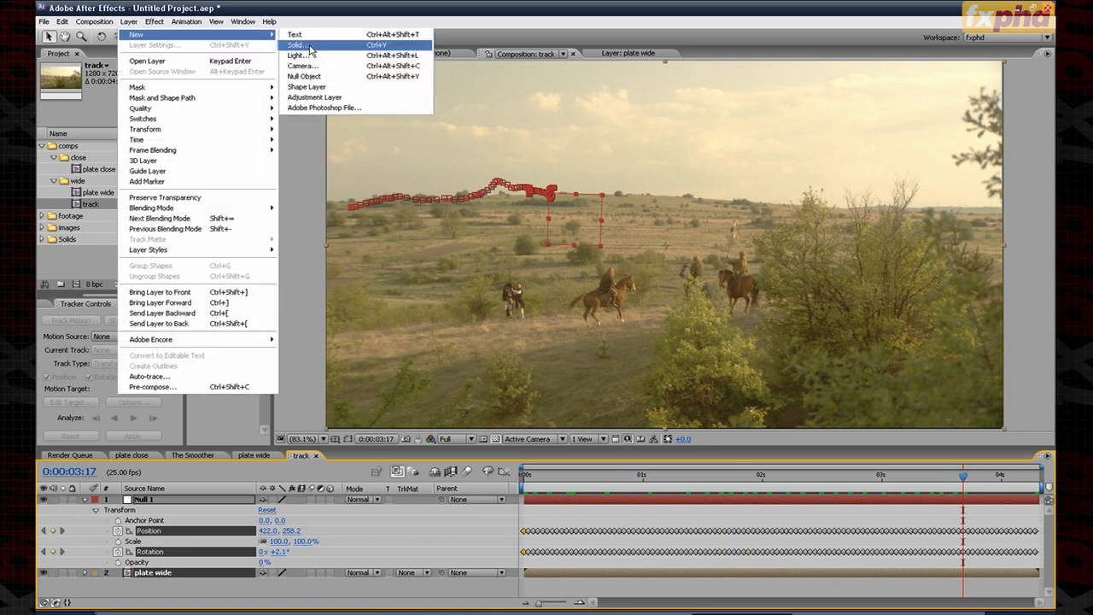
click(311, 45)
click(386, 458)
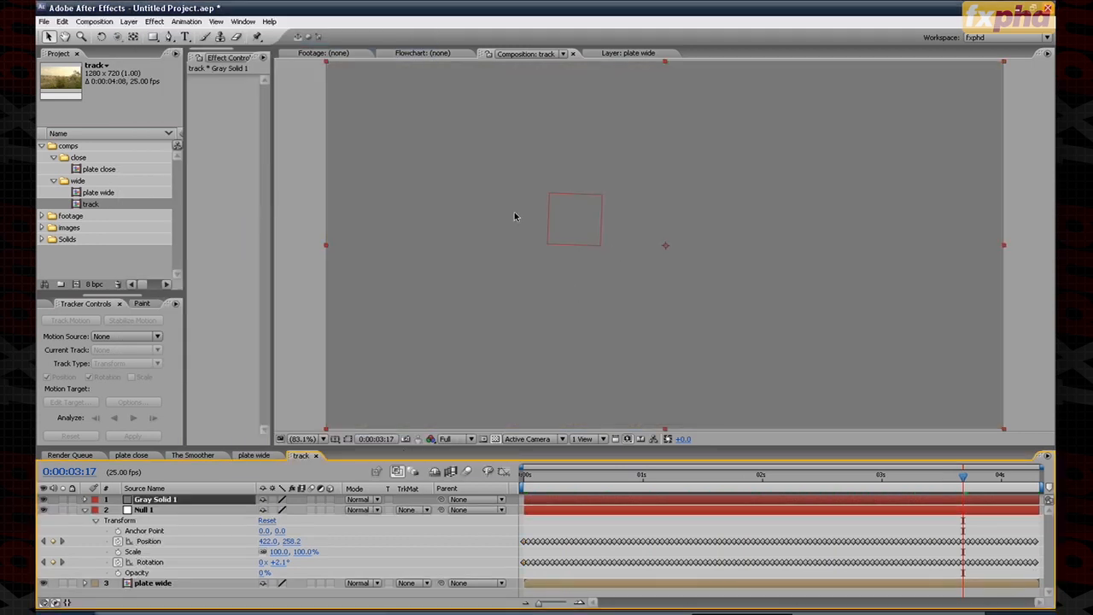
drag(326, 64, 578, 171)
drag(630, 216, 525, 97)
Step: Set the gray solid's opacity to 34% and parent the solid to Null 1, collapsing both layers' properties
key(t)
drag(266, 509, 235, 512)
mouse_move(947, 476)
mouse_down()
mouse_move(777, 475)
mouse_move(959, 476)
mouse_up()
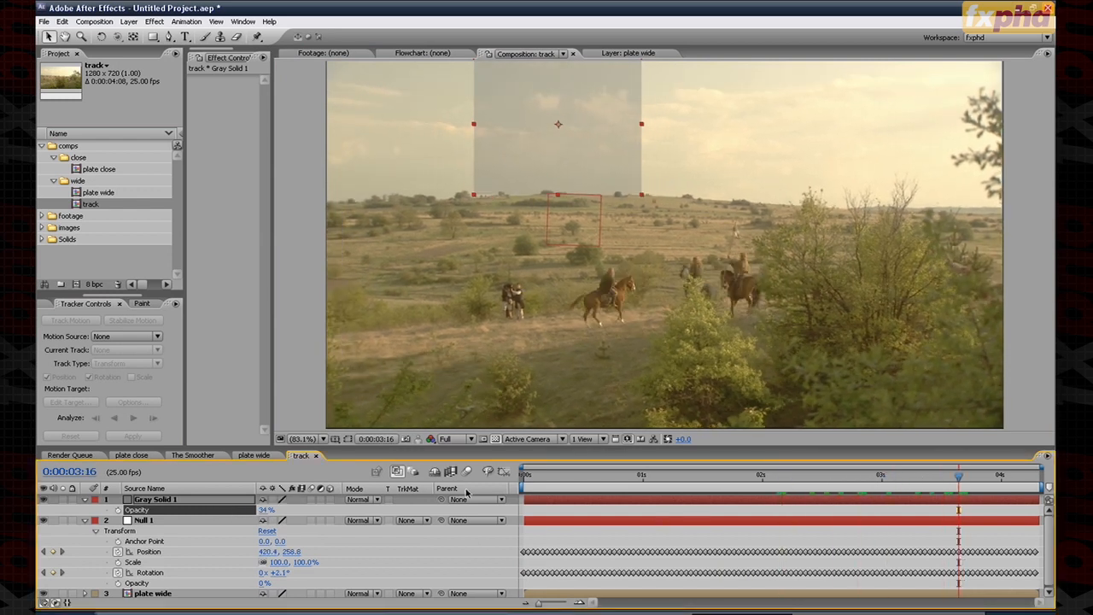
drag(441, 500, 123, 525)
click(84, 520)
click(85, 499)
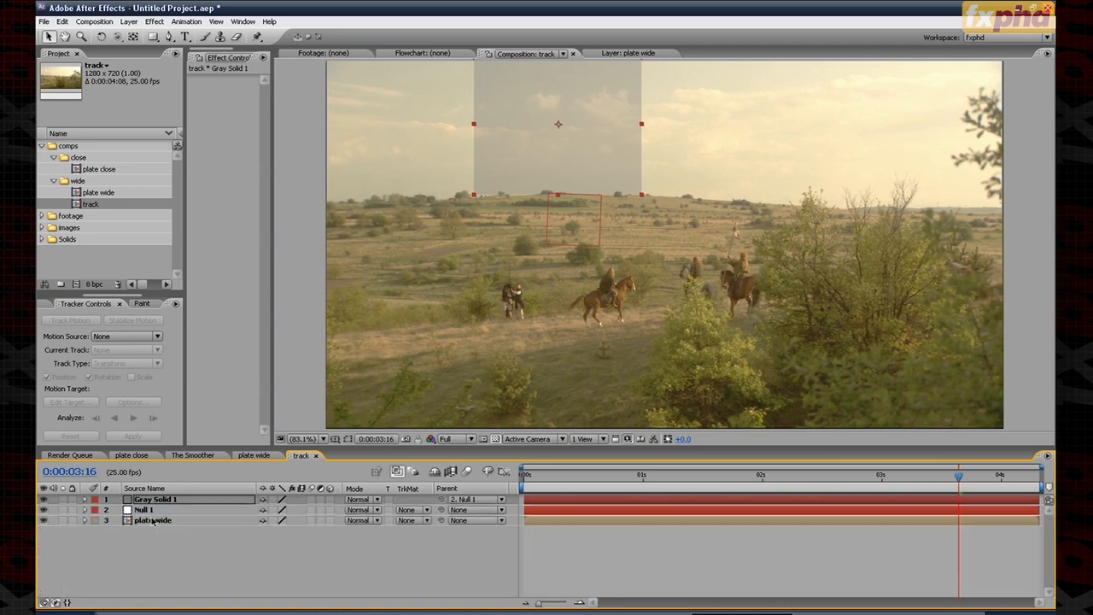
Step: Rename the tracked null as track, lock it, and scrub the timeline to check that the solid follows the plate
click(168, 562)
click(150, 513)
key(Return)
text(t)
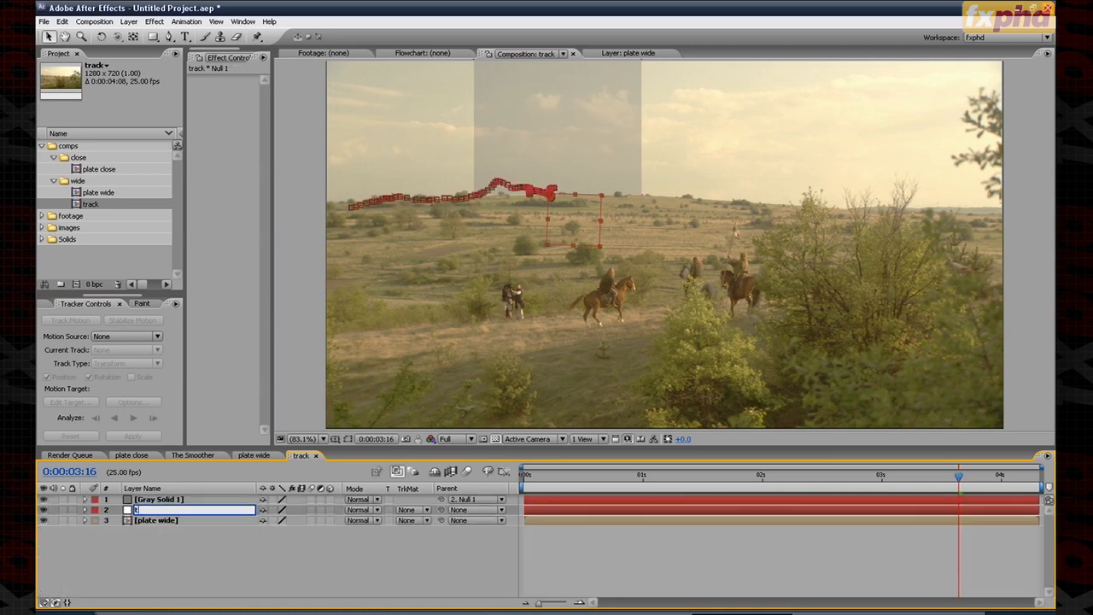
key(Return)
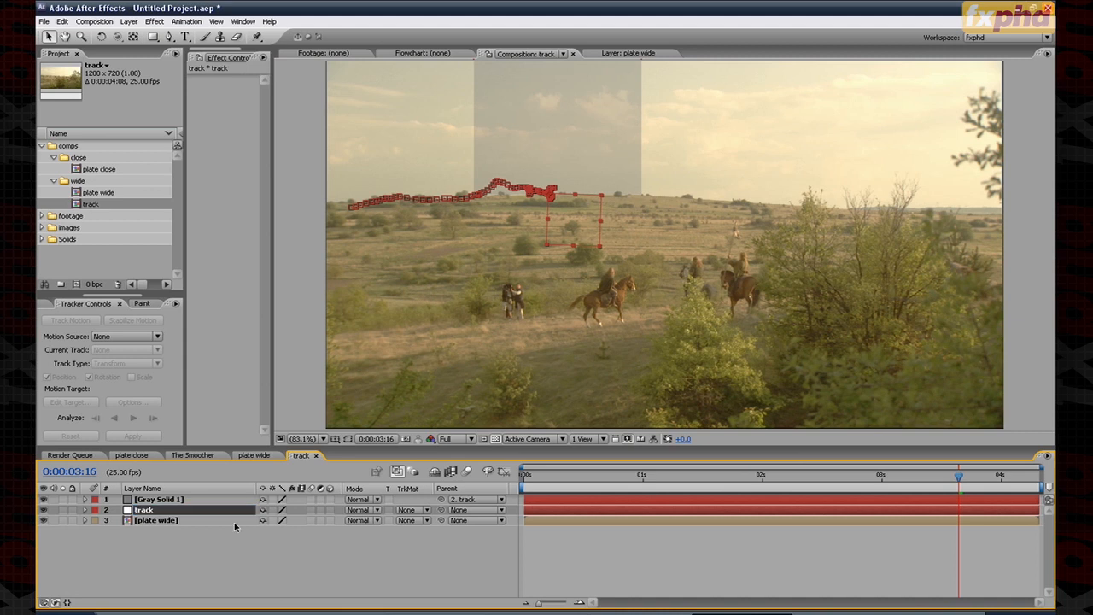
click(72, 509)
drag(526, 475, 850, 505)
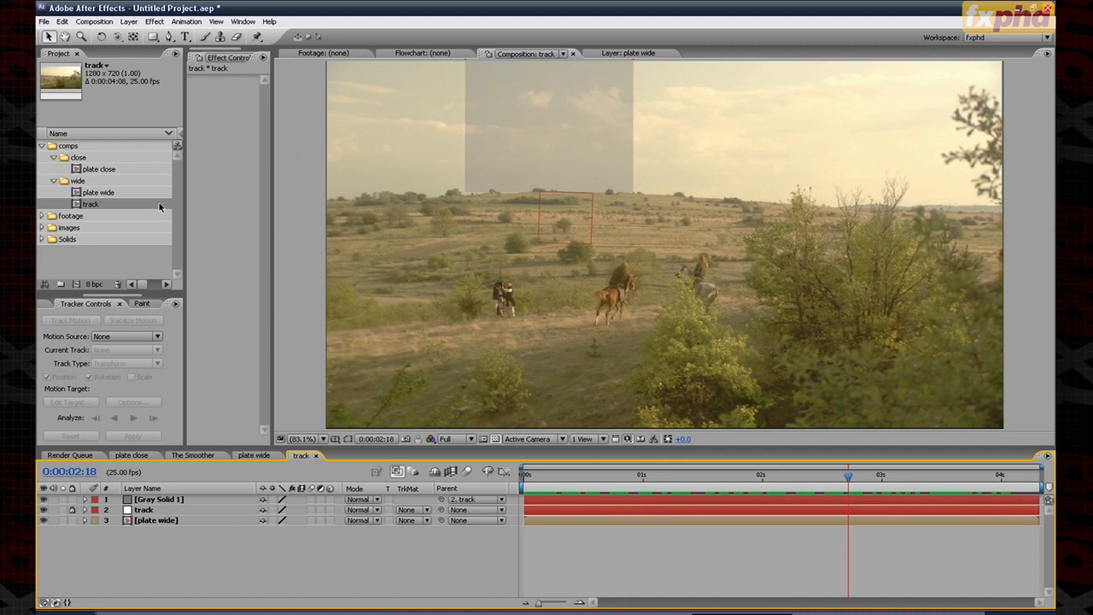
Step: Create a new composition from the plate close composition and add a null object above its layer
click(100, 169)
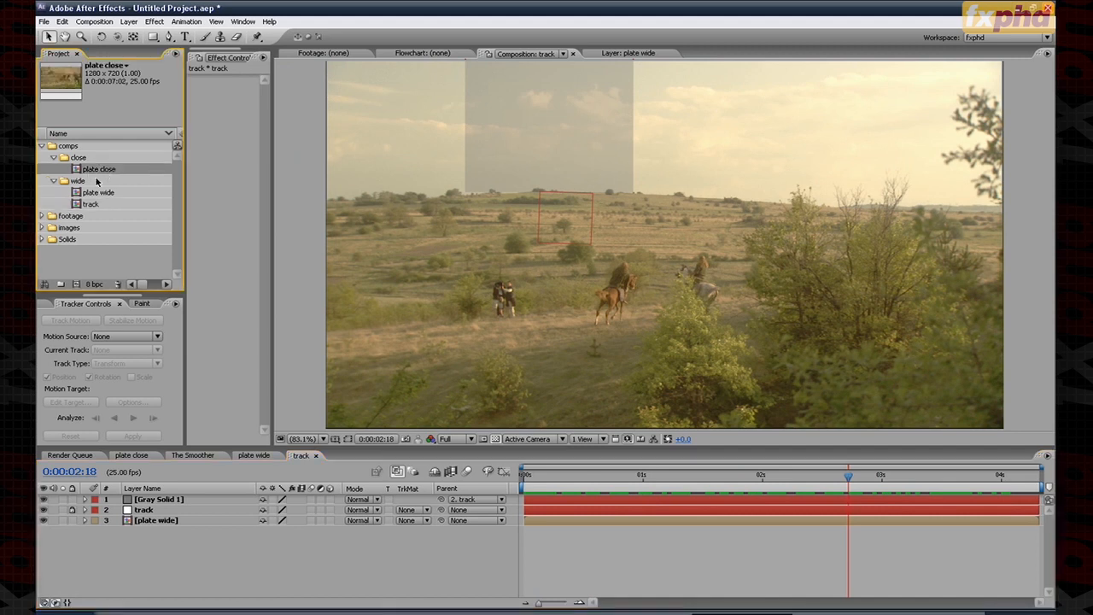
drag(93, 170, 75, 284)
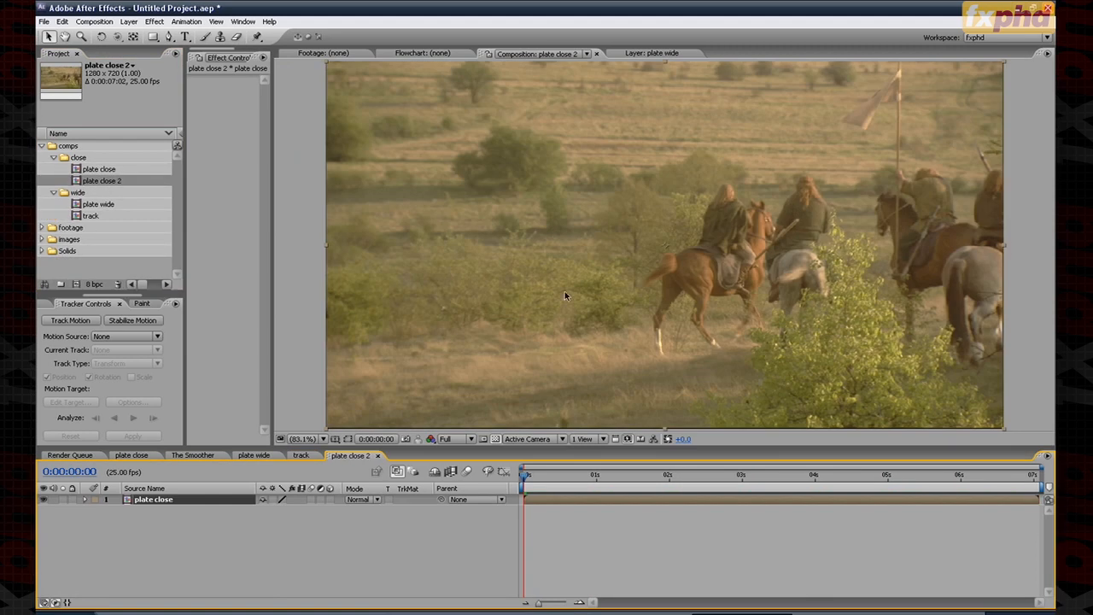
click(128, 21)
mouse_move(159, 36)
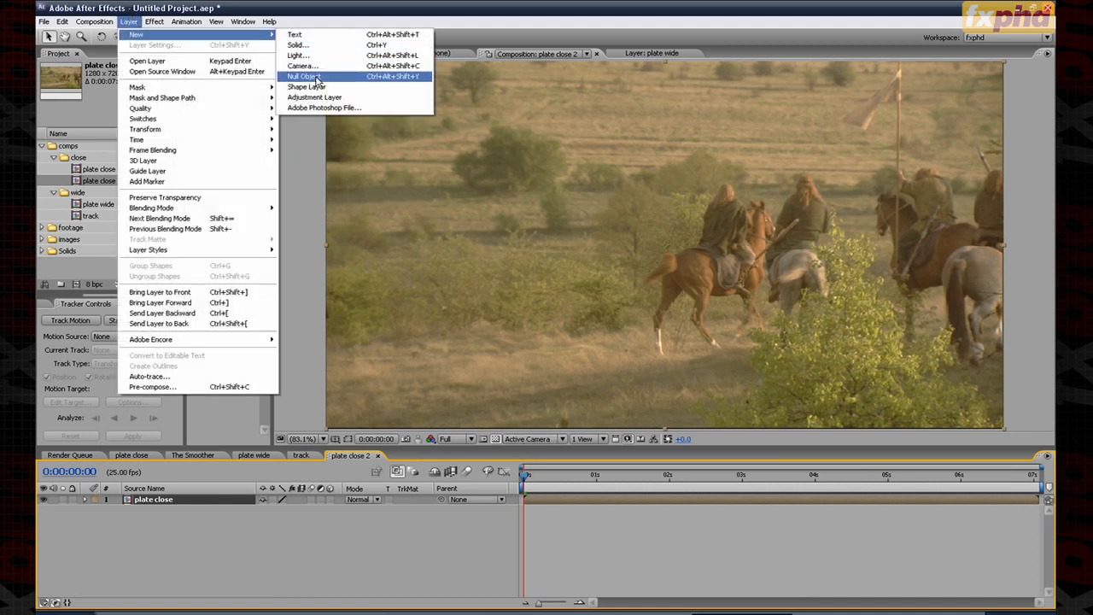
click(318, 78)
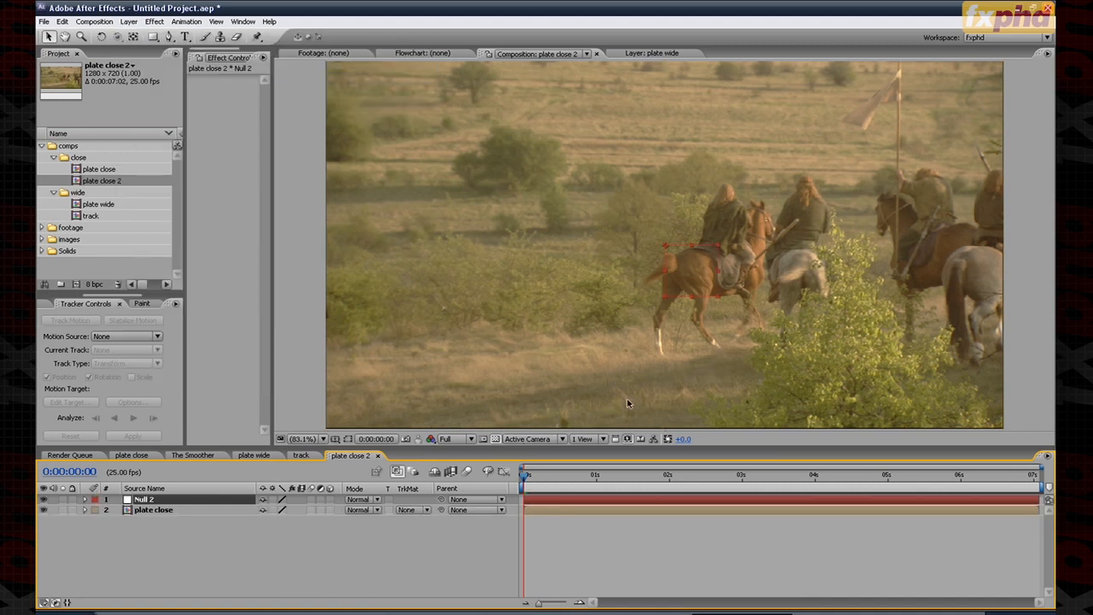
Step: Open the plate close layer in its own view and start a motion track on it with rotation enabled
double_click(155, 510)
click(90, 322)
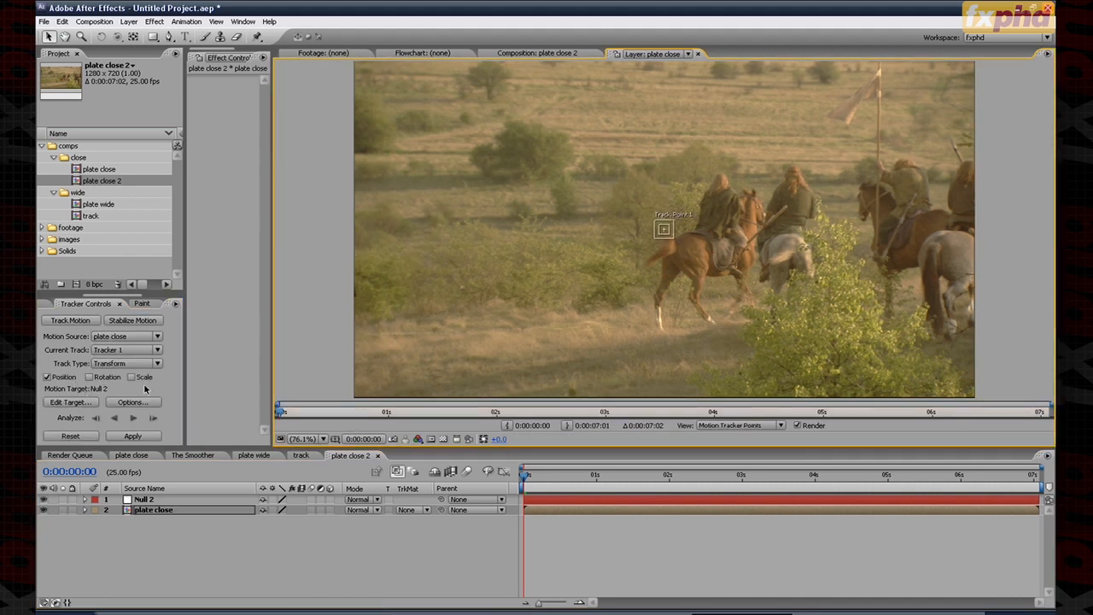
drag(325, 413, 619, 413)
key(Home)
click(89, 376)
Step: Enlarge both track points and place them on two bushes in the field near the upper edge of the plate close frame
drag(669, 240, 427, 147)
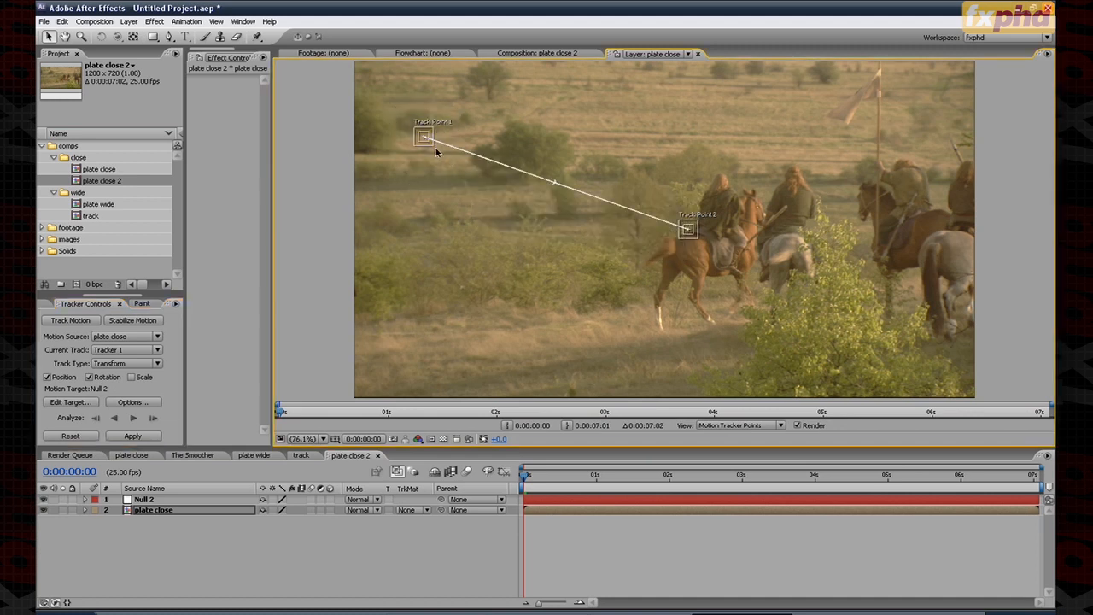
click(431, 141)
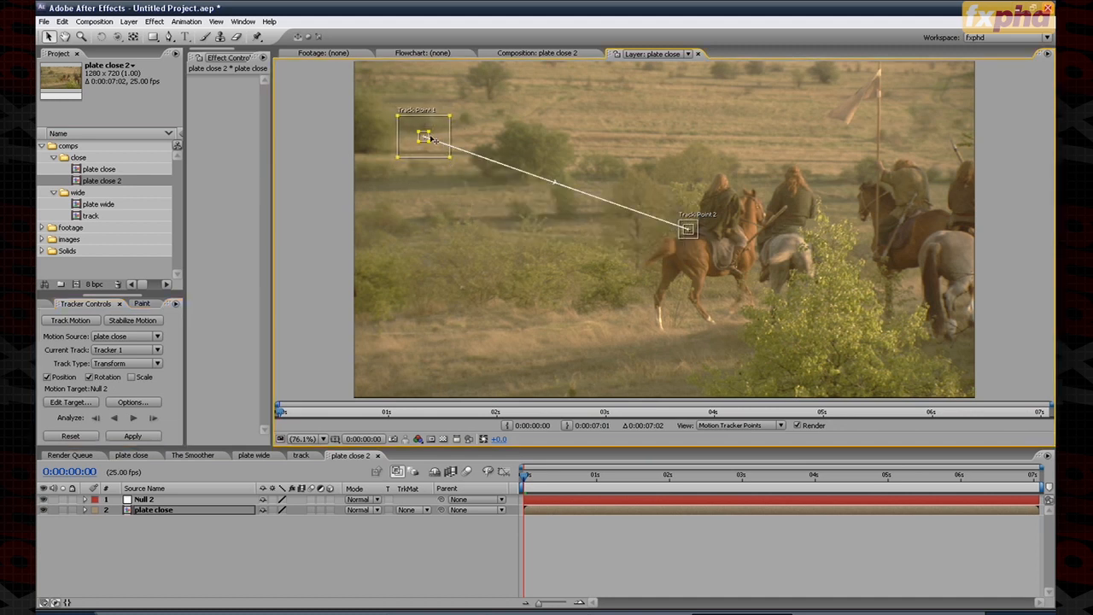
drag(429, 142, 435, 149)
drag(700, 242, 711, 253)
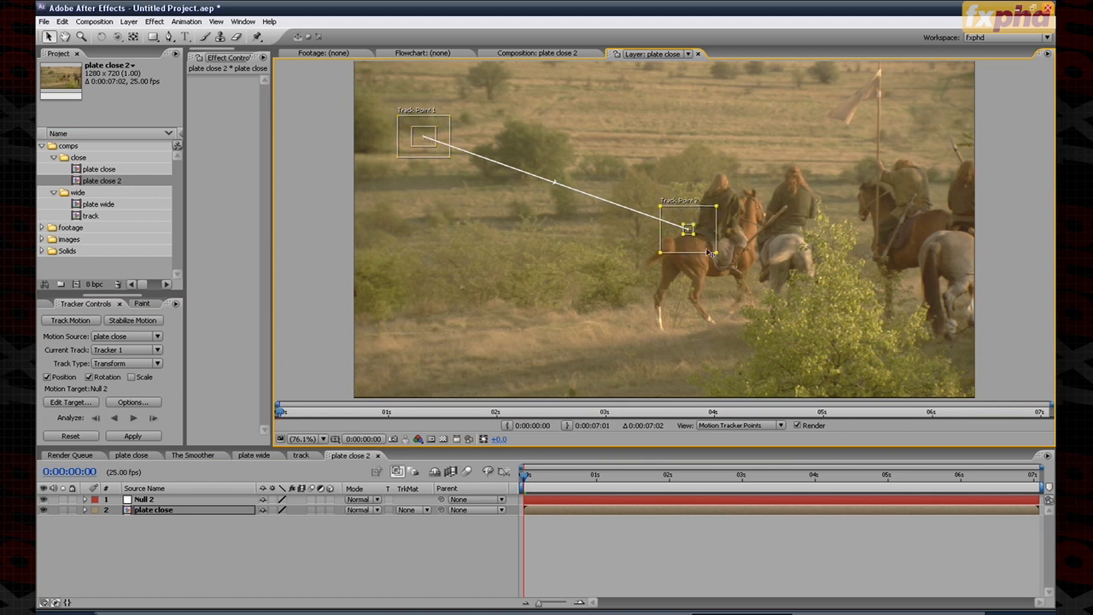
drag(309, 413, 281, 427)
drag(420, 159, 487, 109)
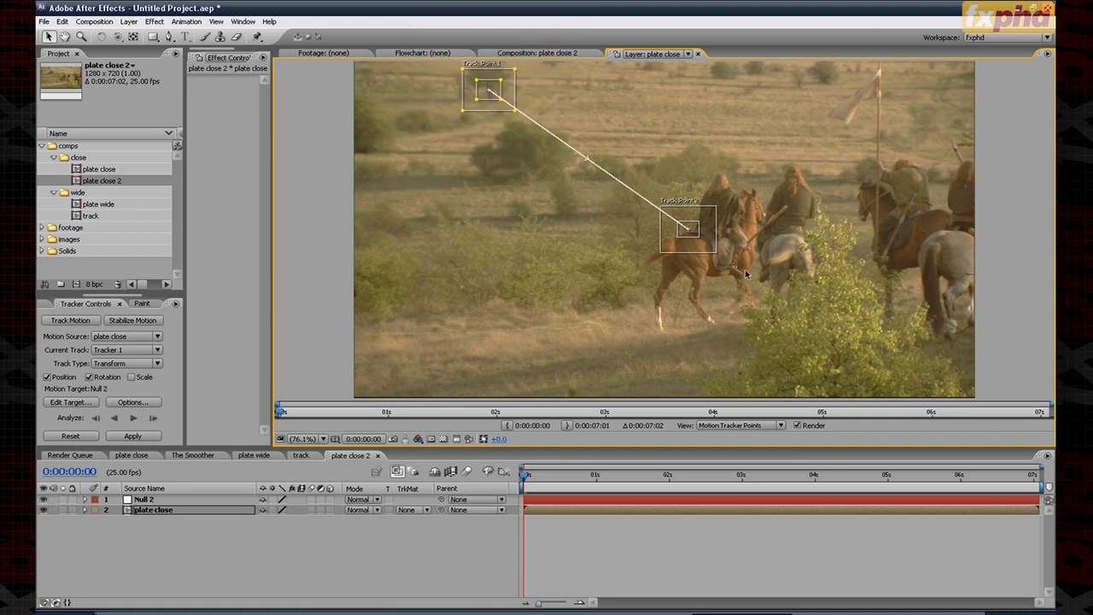
drag(284, 416, 195, 416)
drag(702, 241, 811, 104)
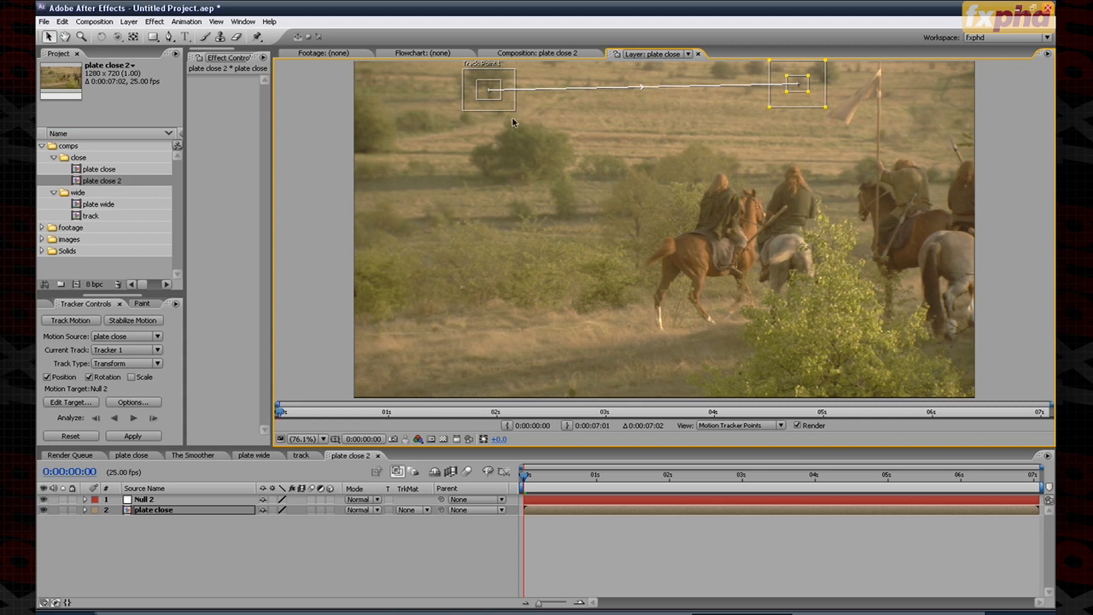
drag(825, 109, 832, 114)
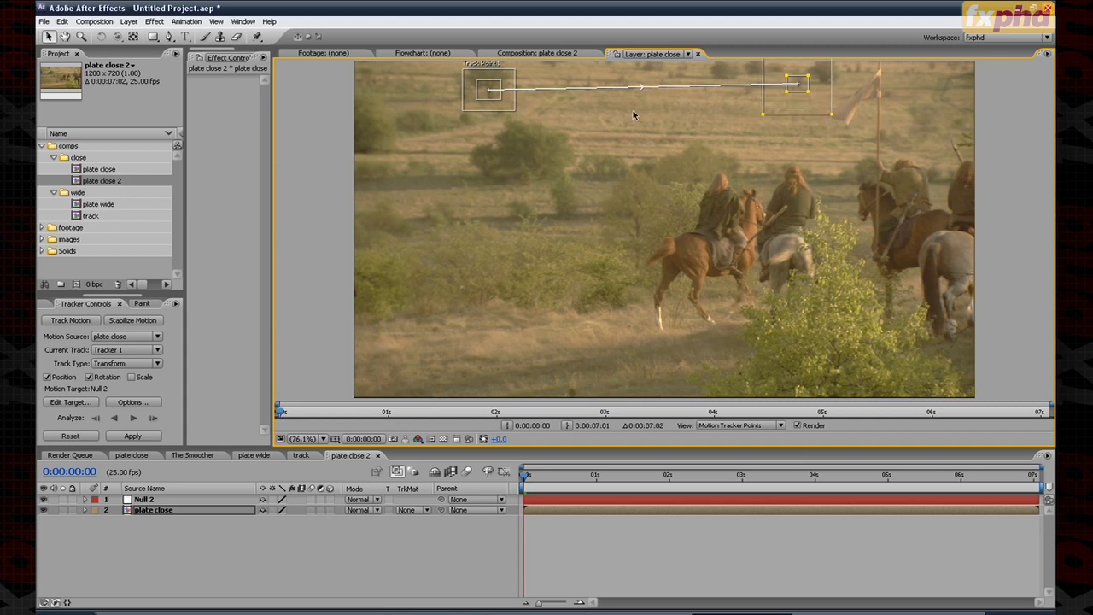
drag(501, 101, 533, 118)
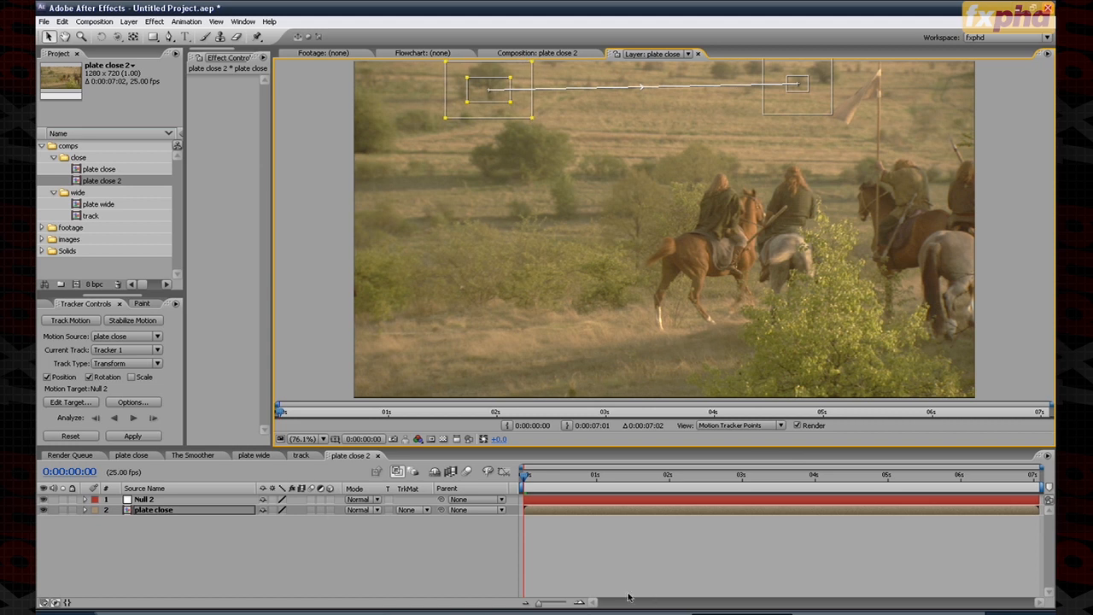
Step: Analyze the plate close track forward through the clip and scrub back to check both track paths
click(134, 417)
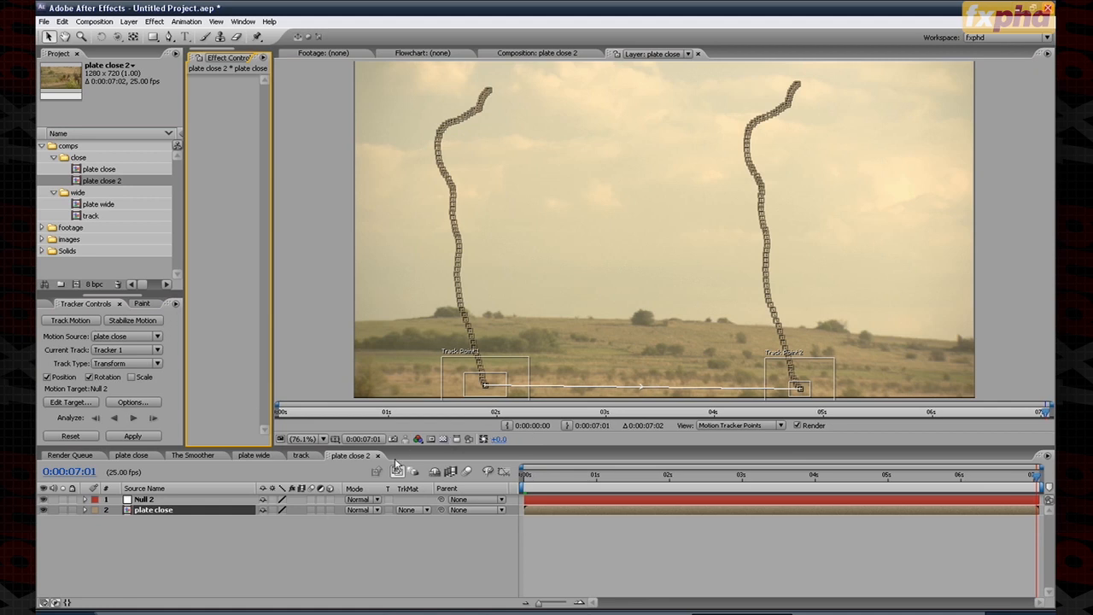
drag(1038, 476, 945, 506)
drag(958, 475, 710, 491)
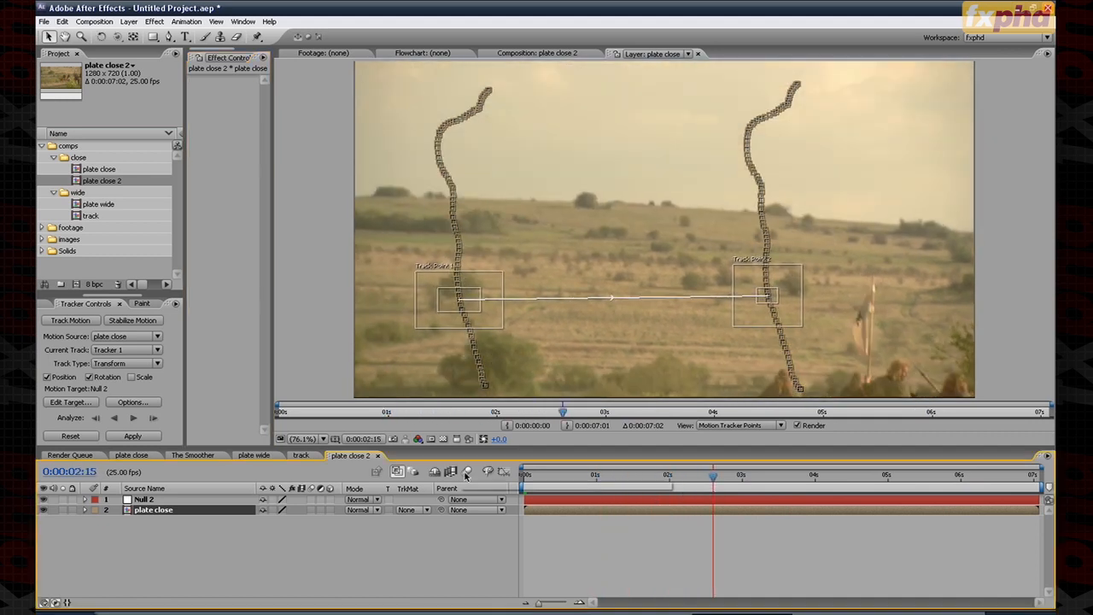
Step: Apply the plate close track's position and rotation to Null 2 and scrub the composition to check the result
click(145, 499)
click(149, 510)
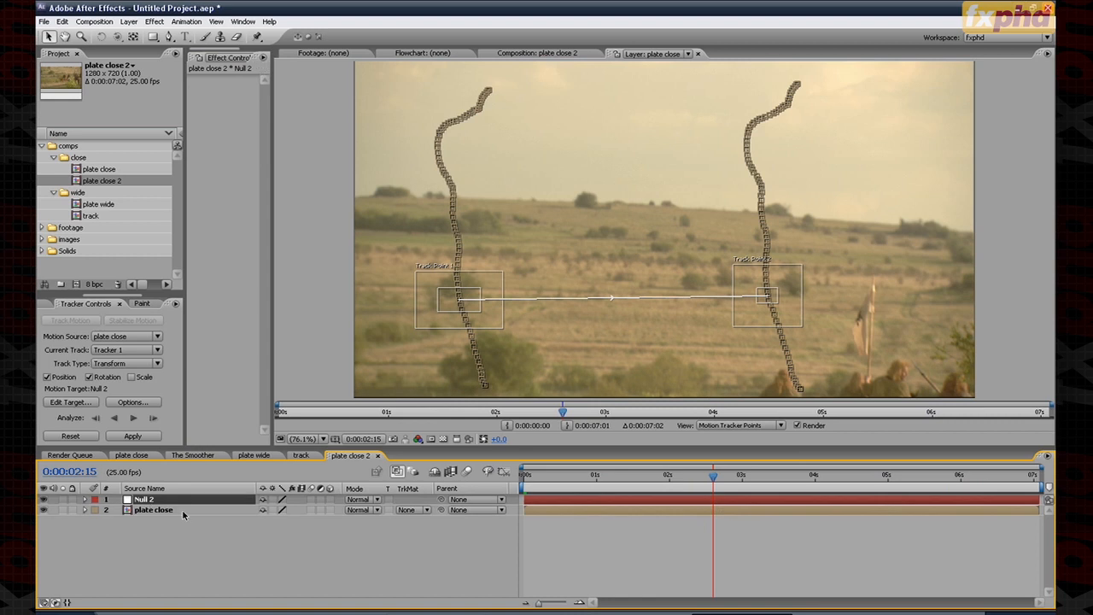
click(133, 437)
click(815, 358)
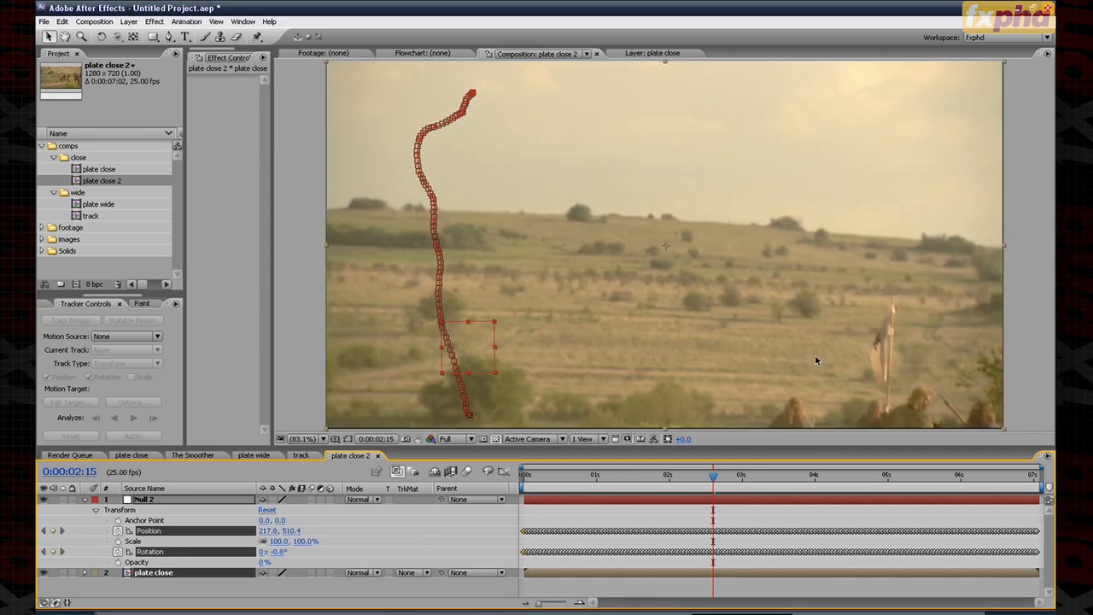
drag(712, 476, 752, 487)
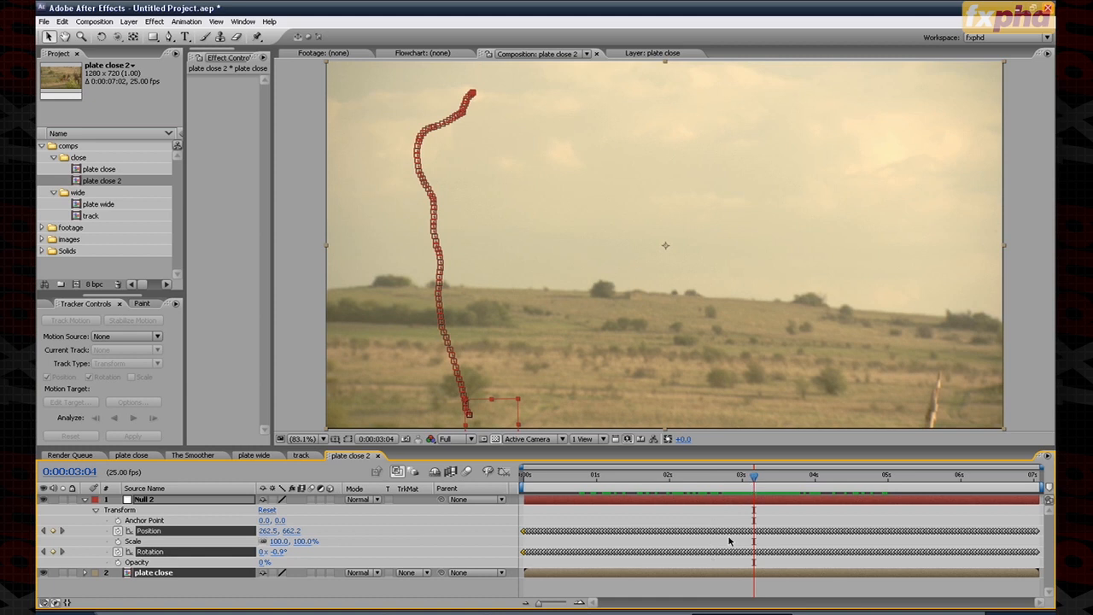
Step: Delete all of Null 2's position and rotation keyframes after 0:00:03:04, and collapse the layer's properties
drag(1042, 532, 755, 565)
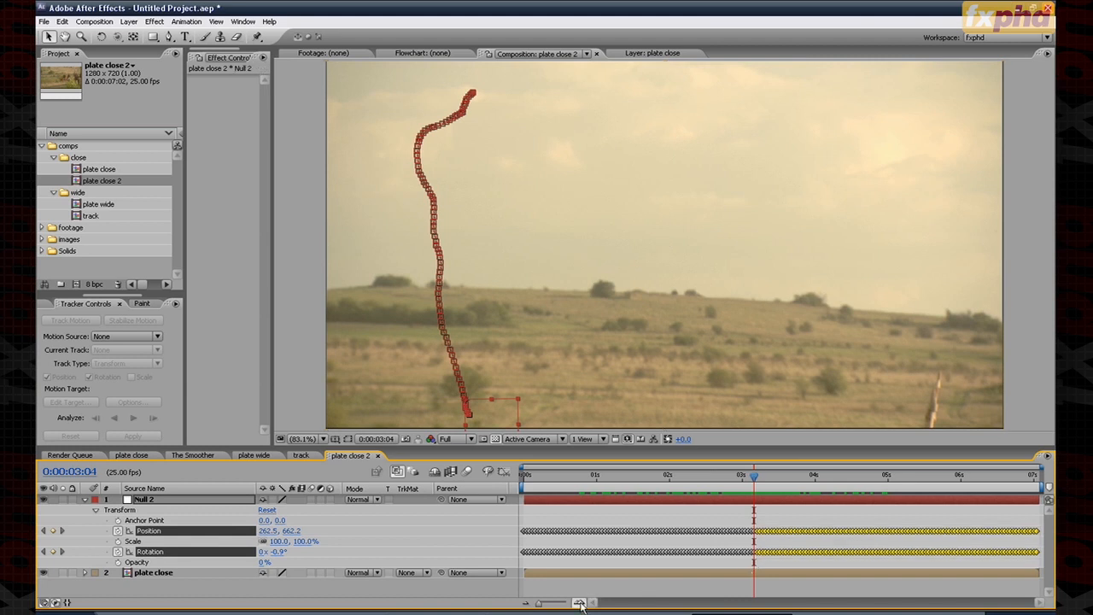
click(580, 603)
key(Delete)
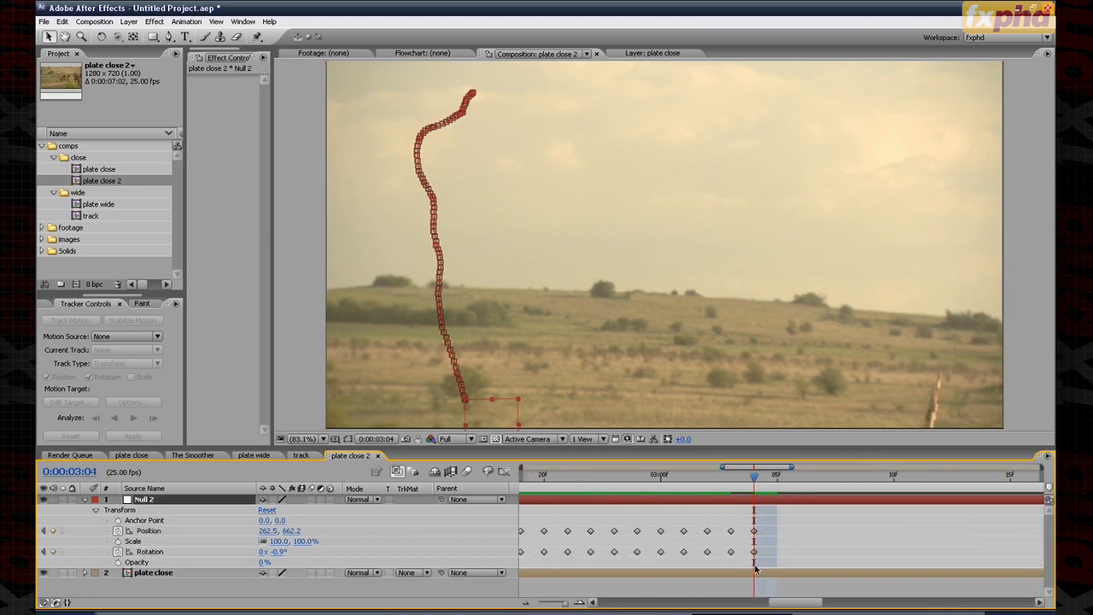
click(525, 603)
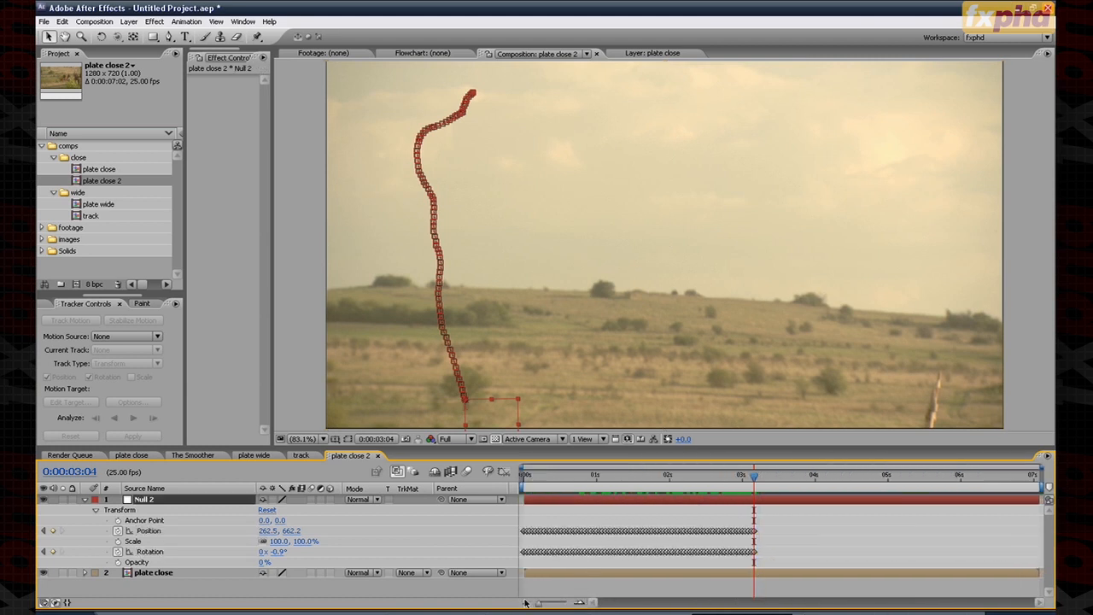
drag(730, 474, 760, 491)
click(85, 501)
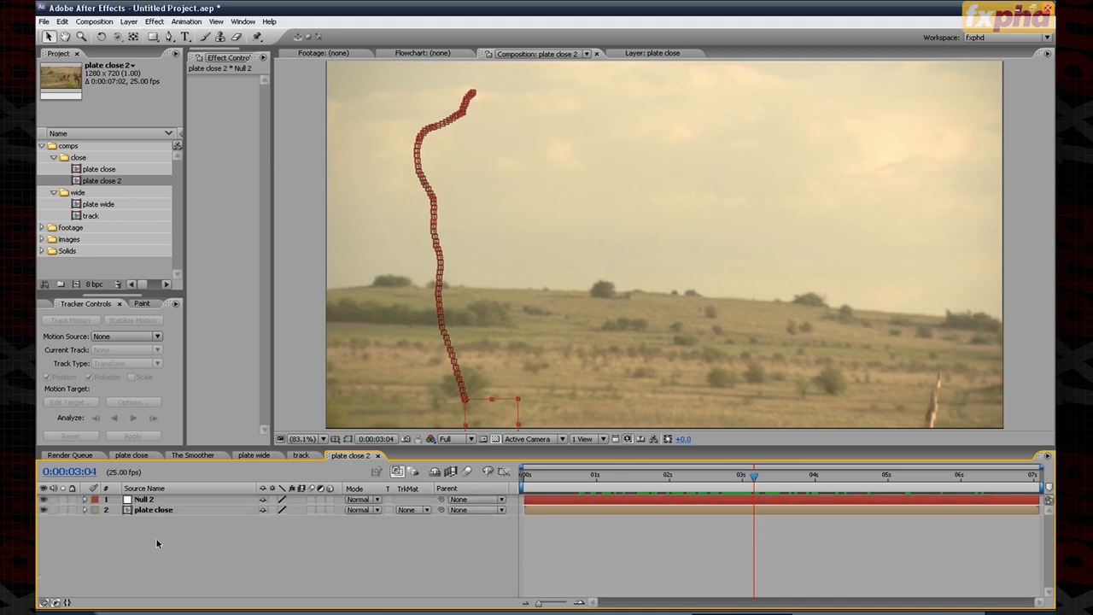
Step: Add a new null object to the plate close 2 composition
click(159, 544)
click(128, 21)
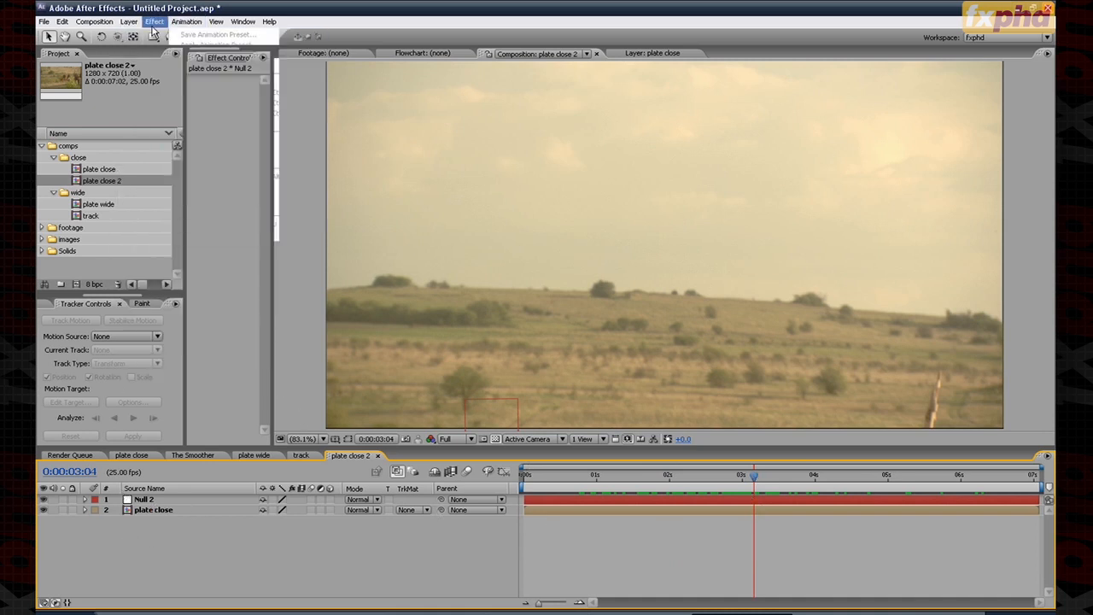
mouse_move(141, 34)
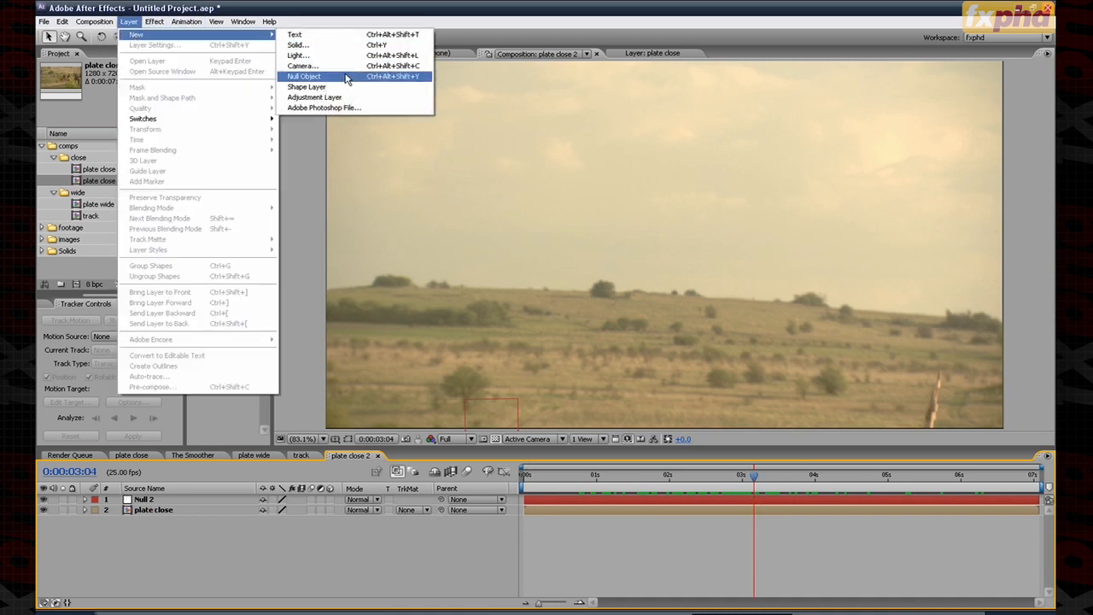
click(350, 76)
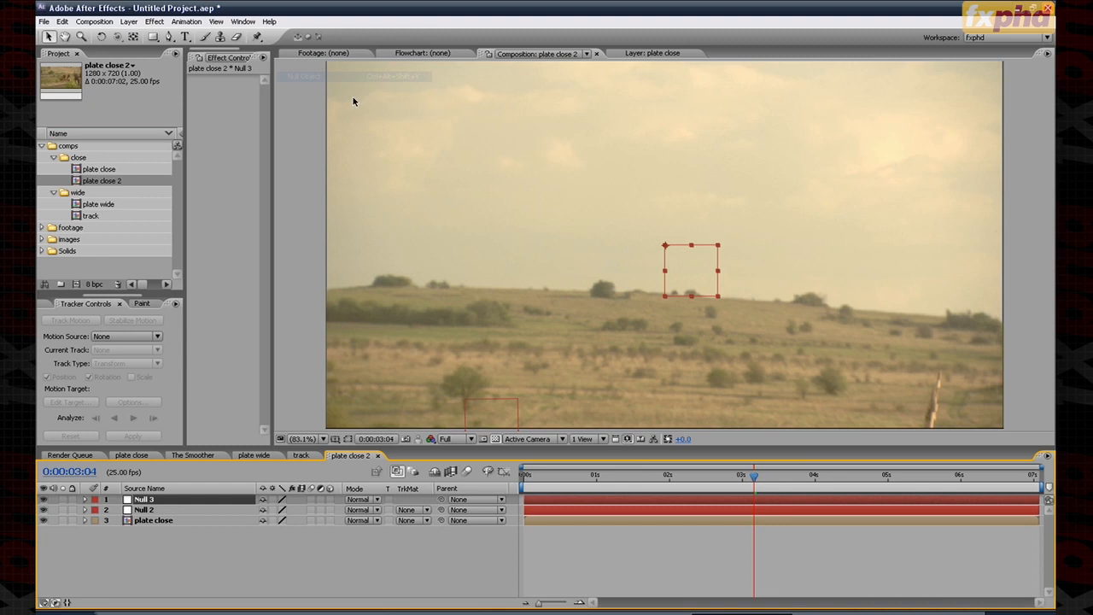
Step: Open the plate close layer in its own view and start a second motion track with rotation enabled
double_click(155, 520)
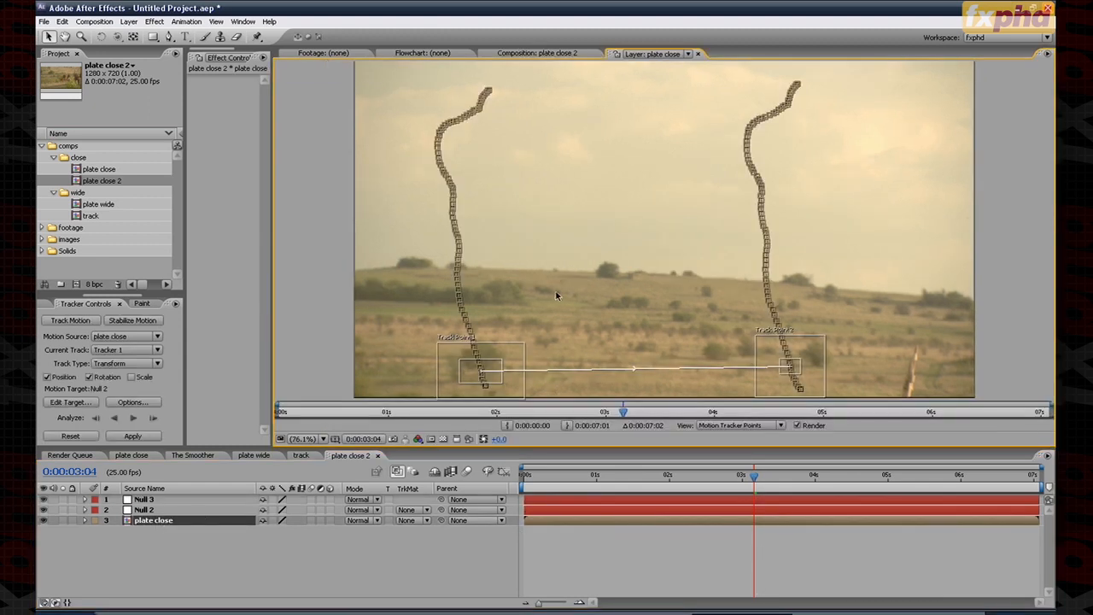
click(70, 320)
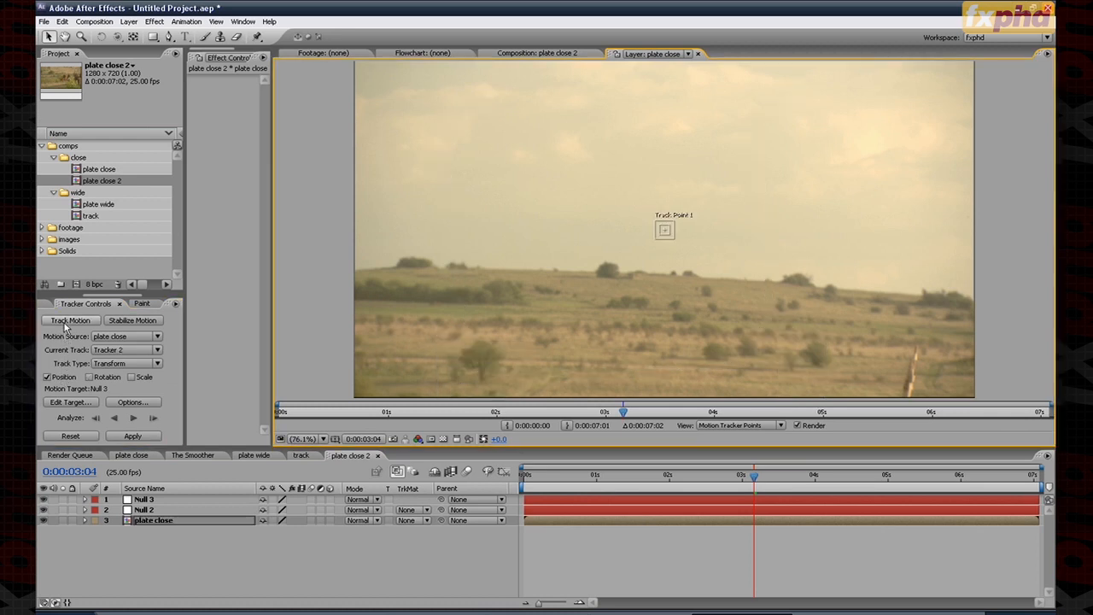
click(103, 377)
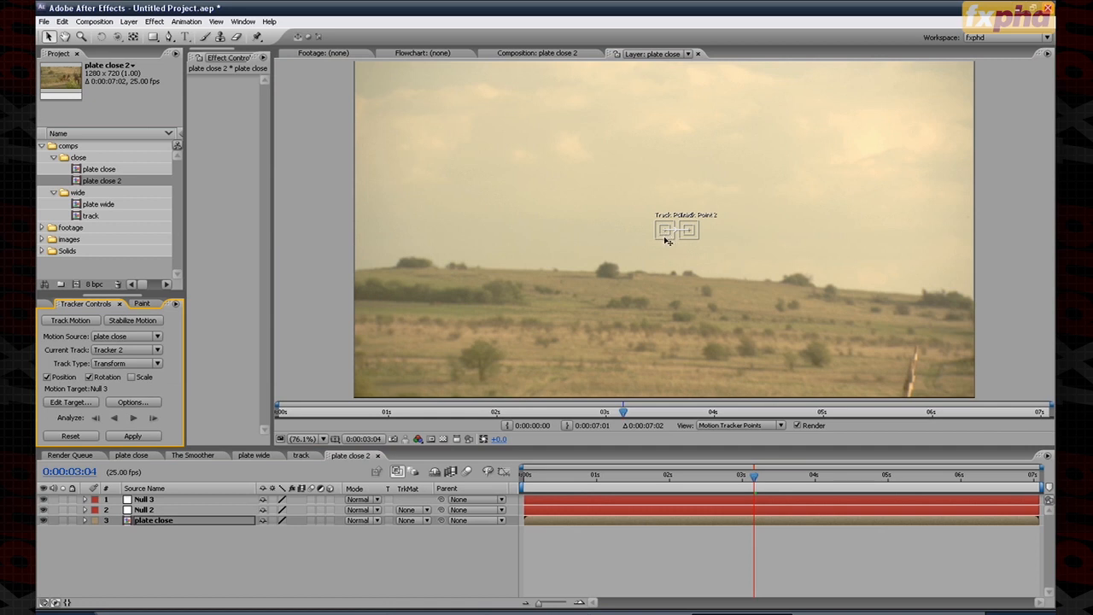
Step: Move track point 1 to the bush on the horizon and reveal Null 2's keyframes to check where they end
drag(666, 236, 665, 241)
drag(472, 272, 472, 273)
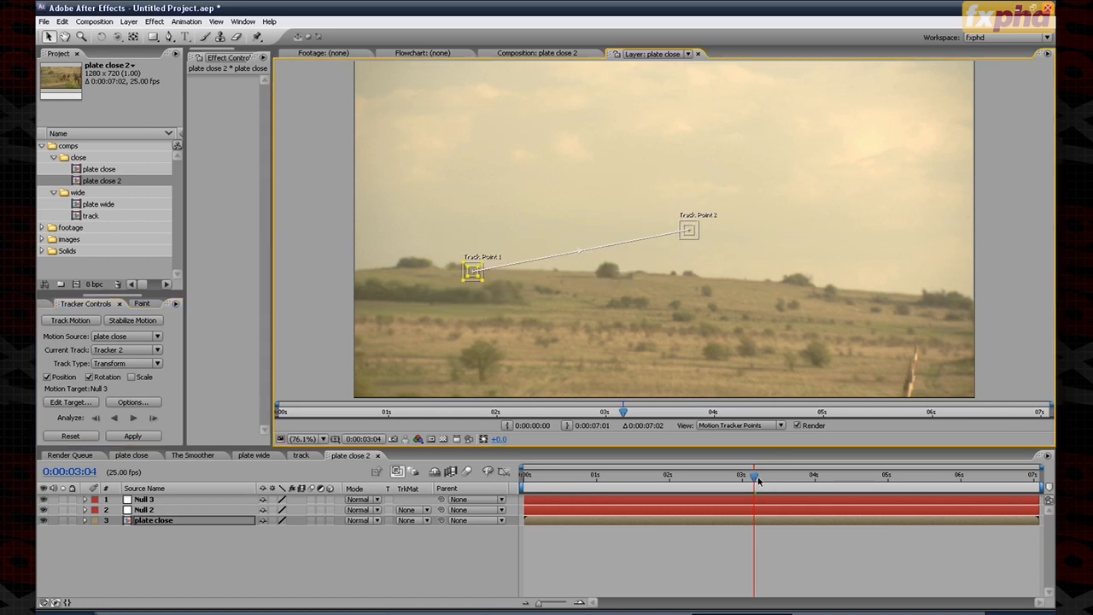
click(163, 508)
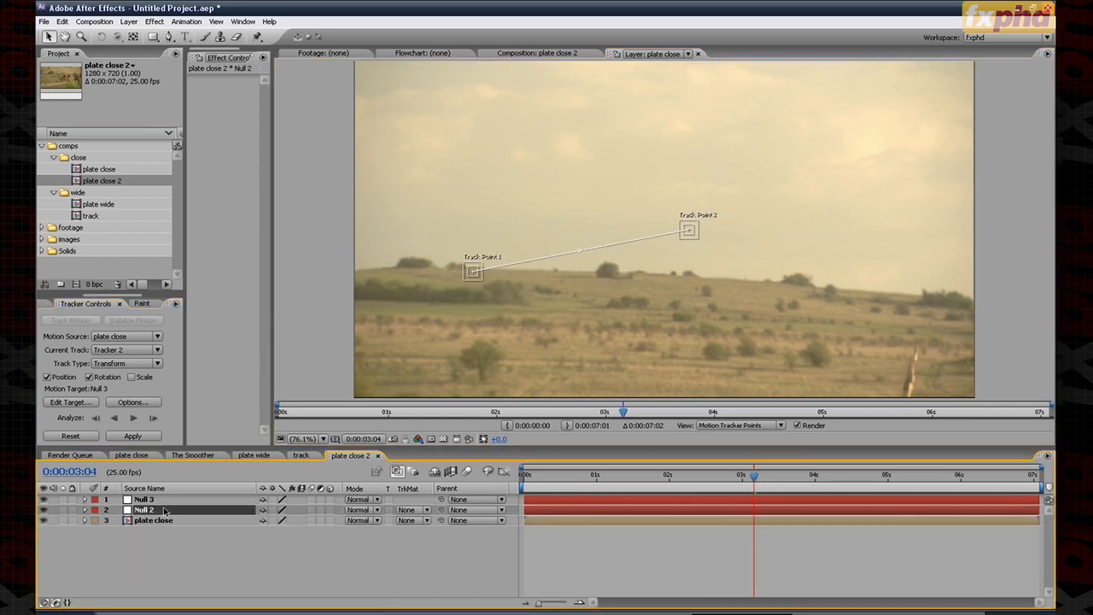
key(u)
click(165, 501)
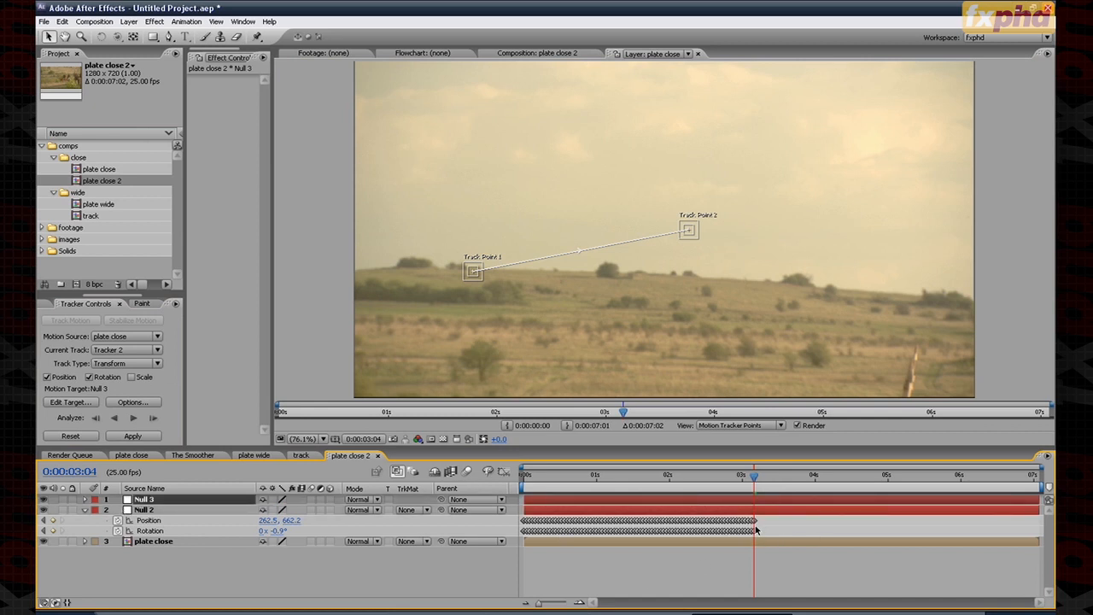
click(579, 603)
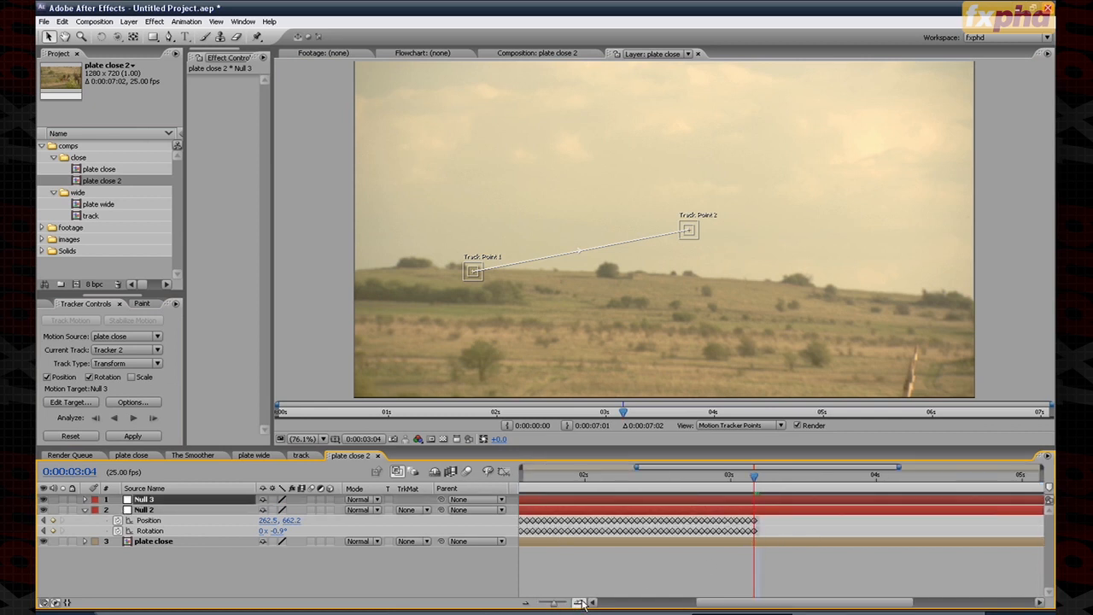
click(527, 603)
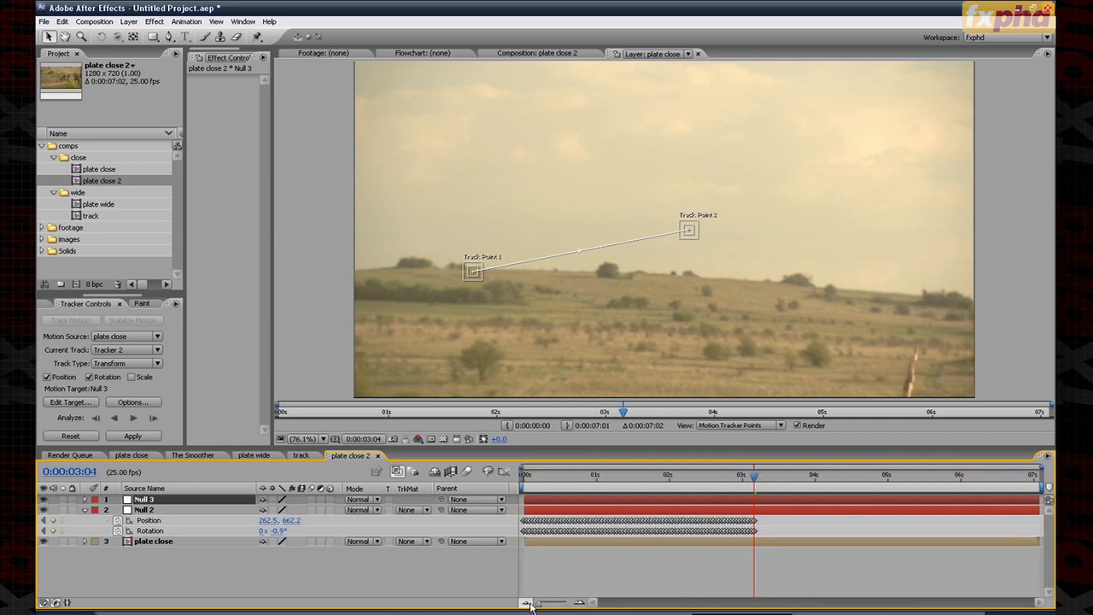
Step: Enlarge both track points and place them on two widely separated bushes along the horizon
click(690, 232)
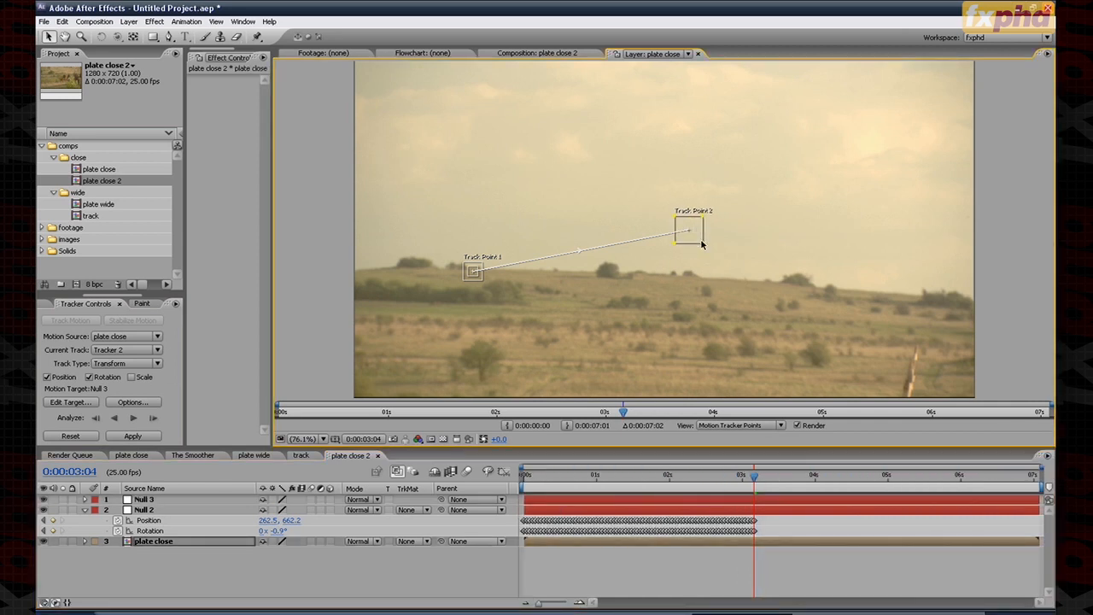
drag(698, 246, 795, 294)
click(485, 283)
drag(478, 280, 456, 273)
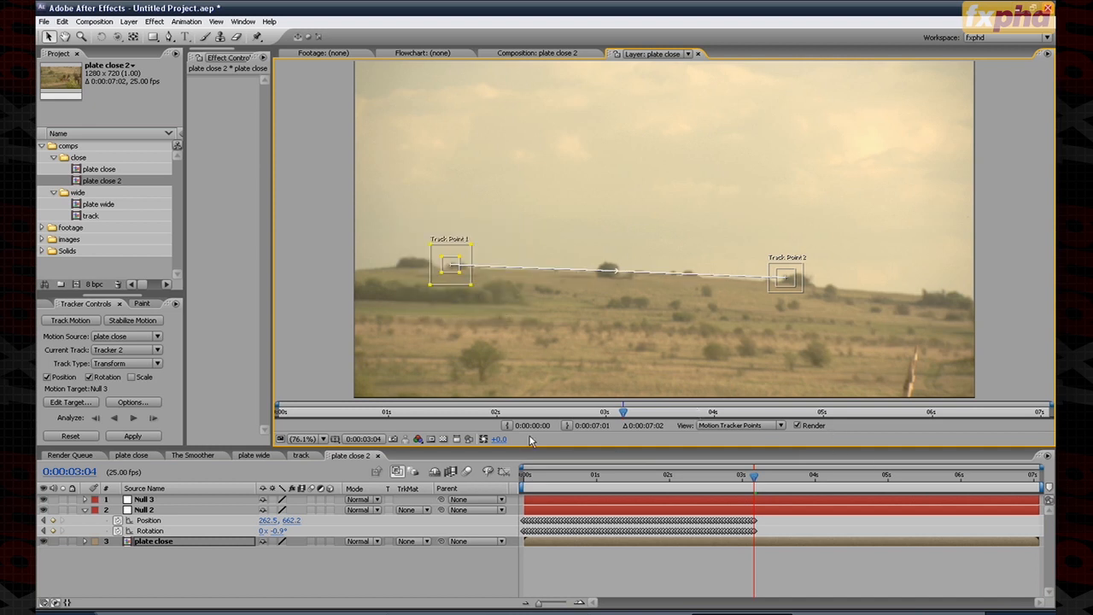
Step: Analyze the second track forward from 0:00:03:04, apply its position and rotation to Null 3, and scrub to check it
click(132, 419)
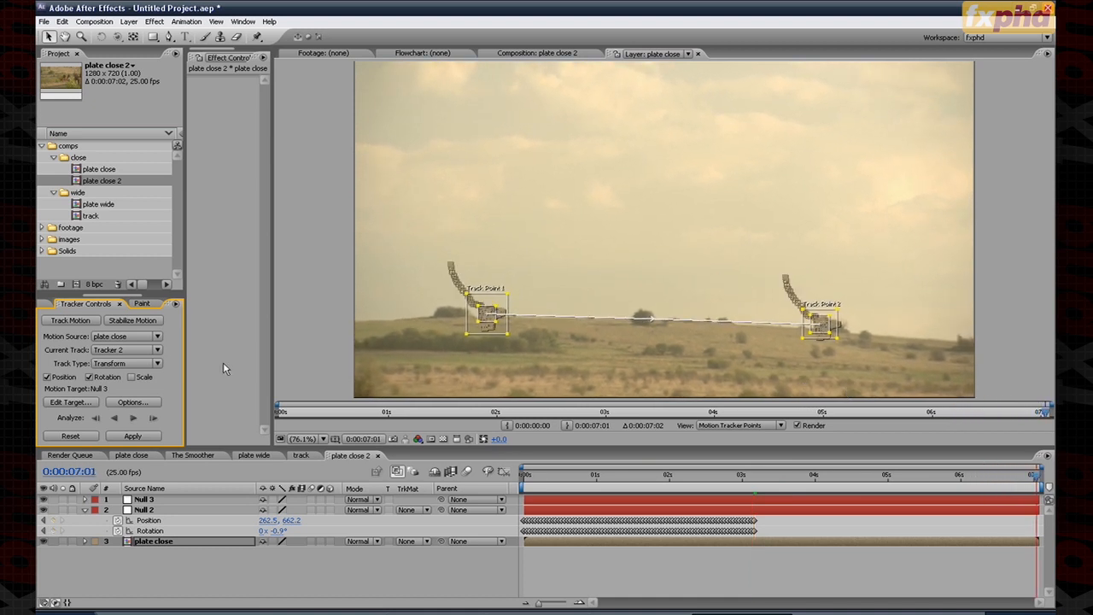
click(132, 436)
click(835, 356)
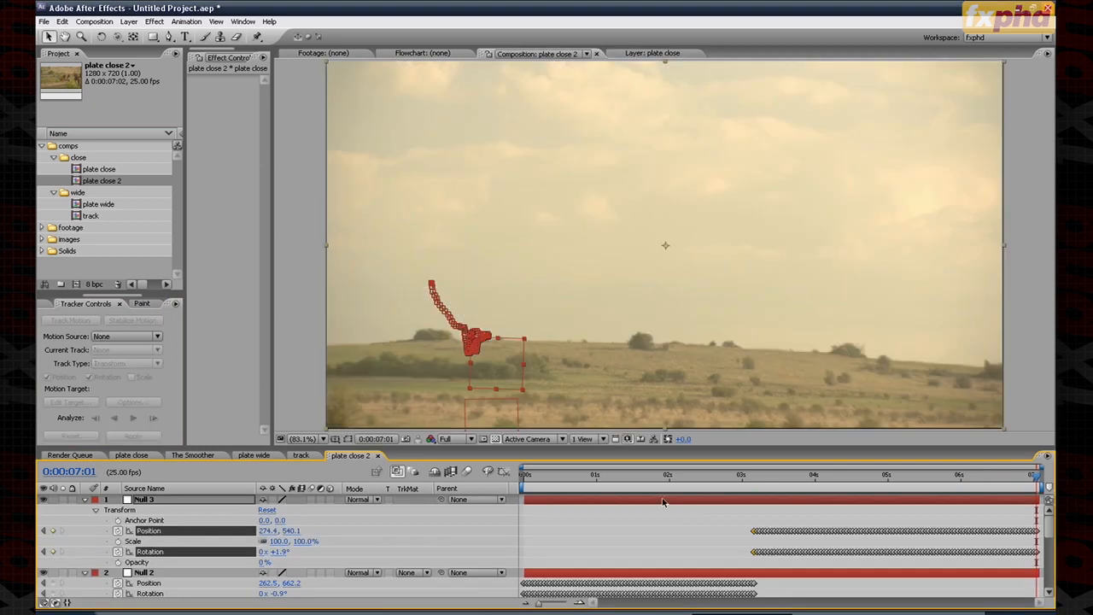
drag(728, 491, 693, 489)
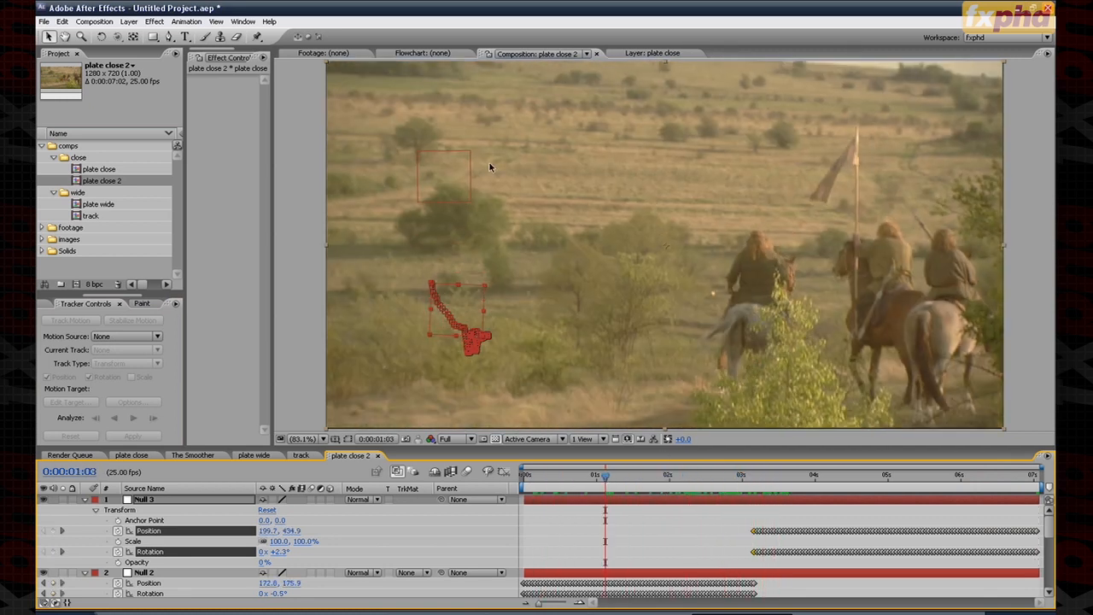
drag(610, 474, 756, 477)
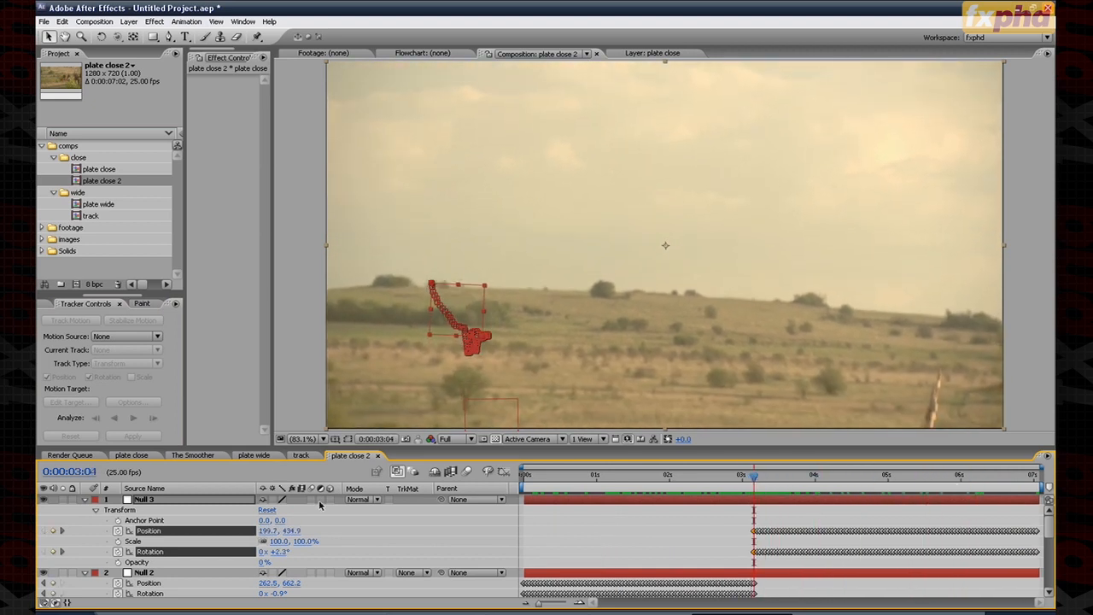
Step: Collapse both nulls' properties, parent Null 2 to Null 3, and scrub back to 0:00:02:11
click(85, 501)
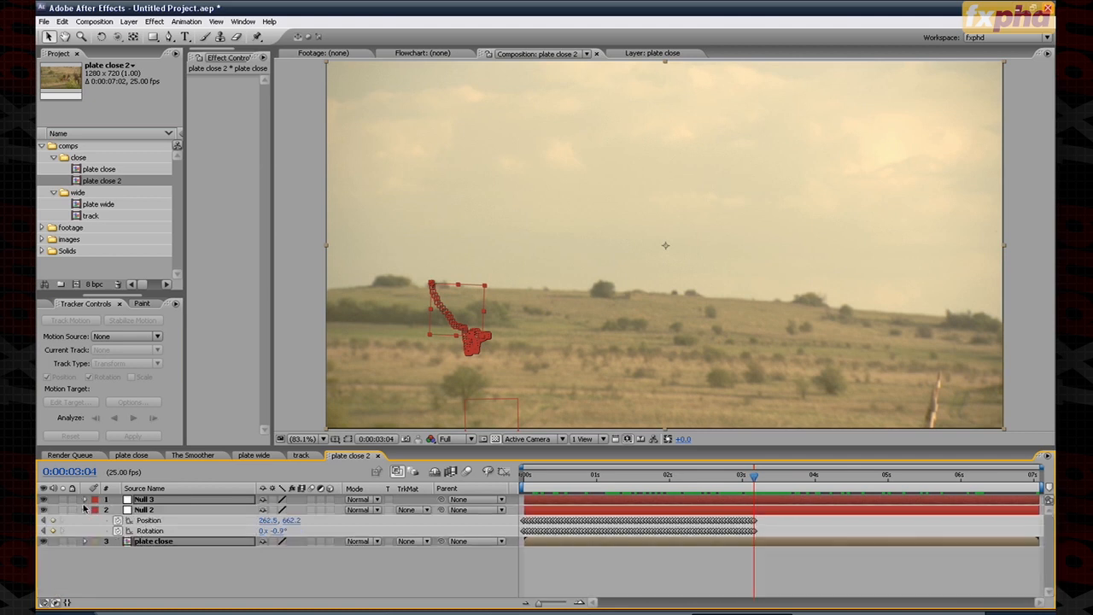
click(84, 511)
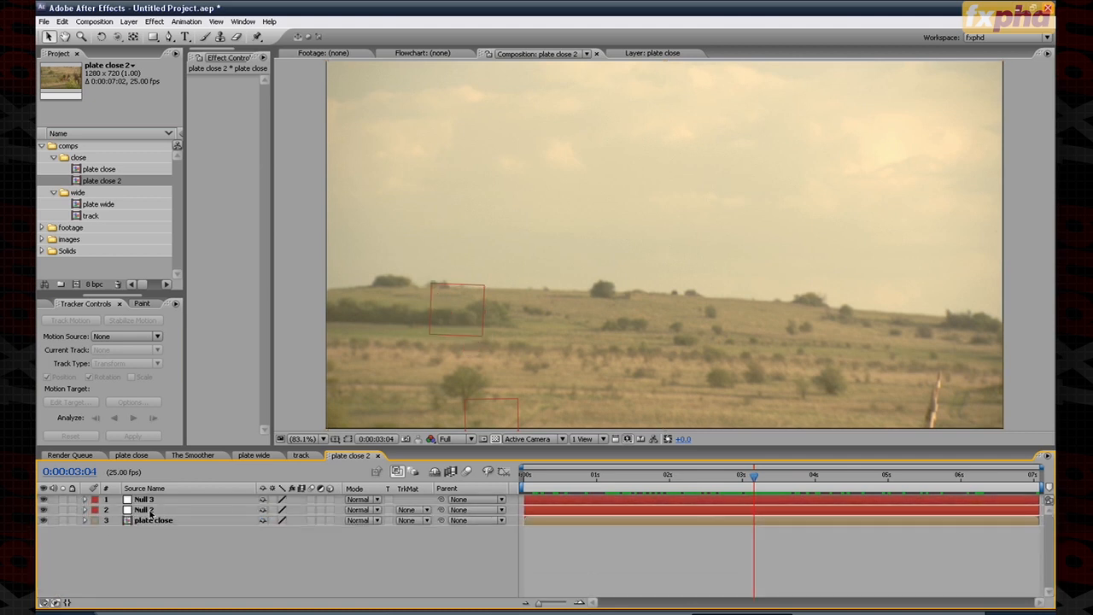
click(156, 510)
drag(442, 510, 205, 504)
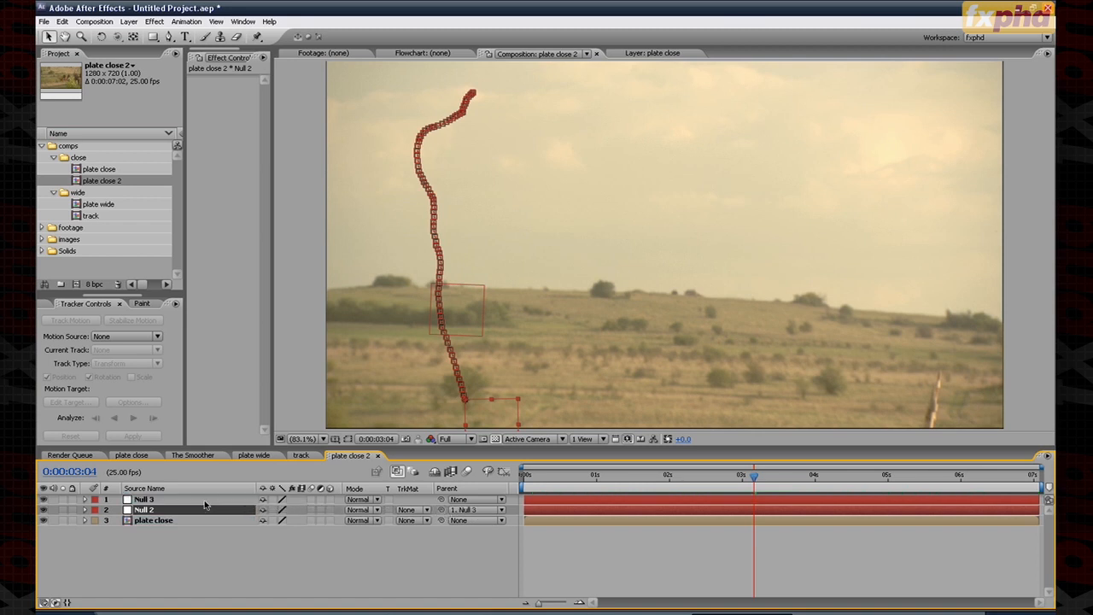
click(359, 545)
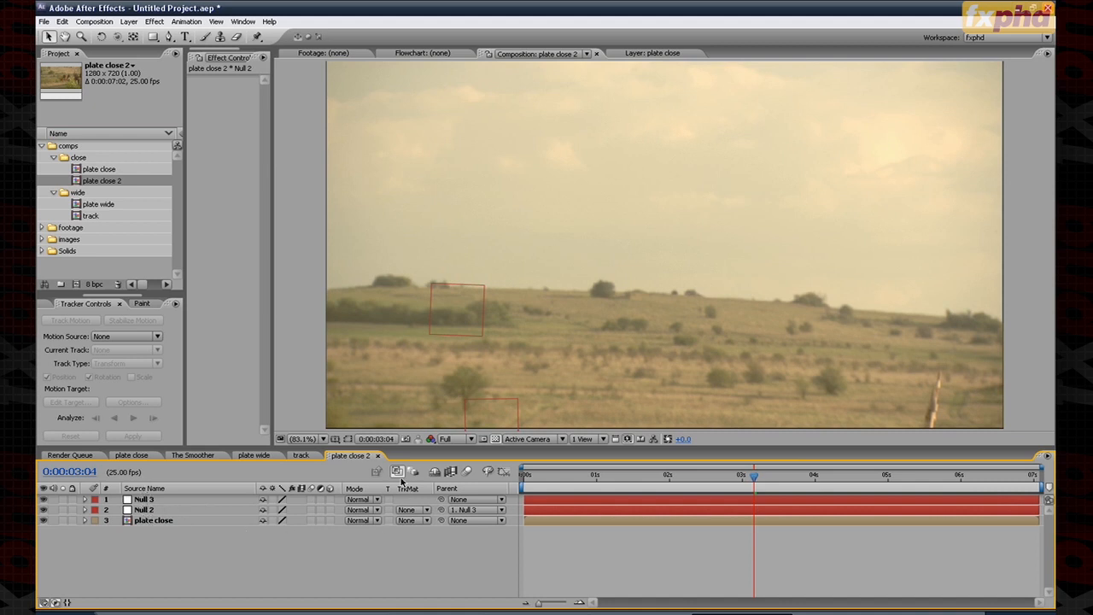
mouse_move(441, 520)
mouse_down()
mouse_move(171, 510)
mouse_move(442, 511)
mouse_up()
drag(915, 480, 701, 484)
Step: Add a gray solid and scale it down to a small rectangle sitting on the horizon
click(129, 22)
mouse_move(152, 35)
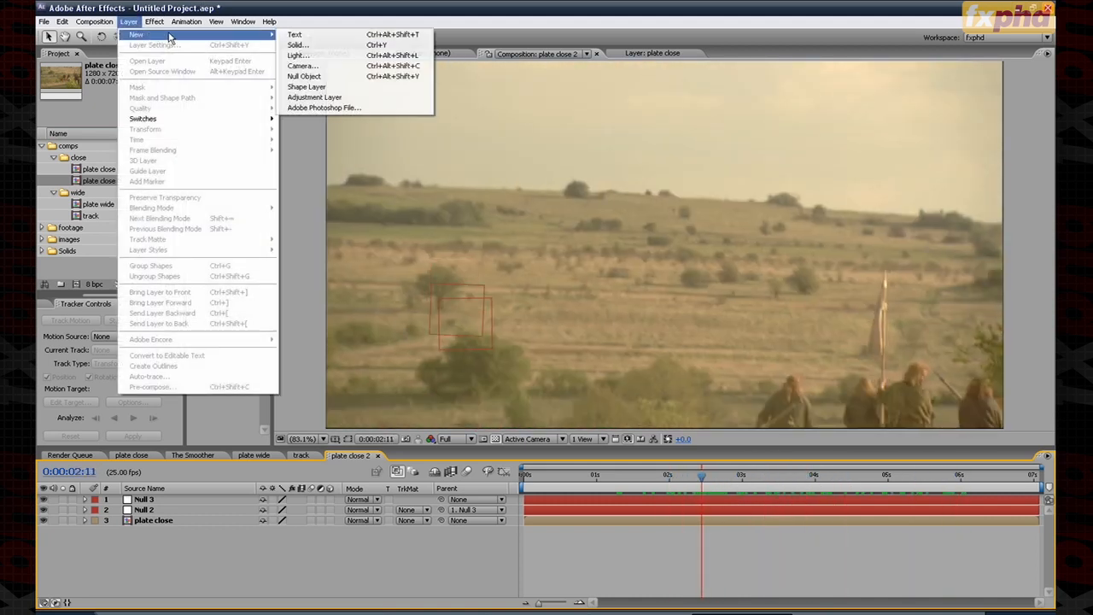
click(323, 47)
click(392, 459)
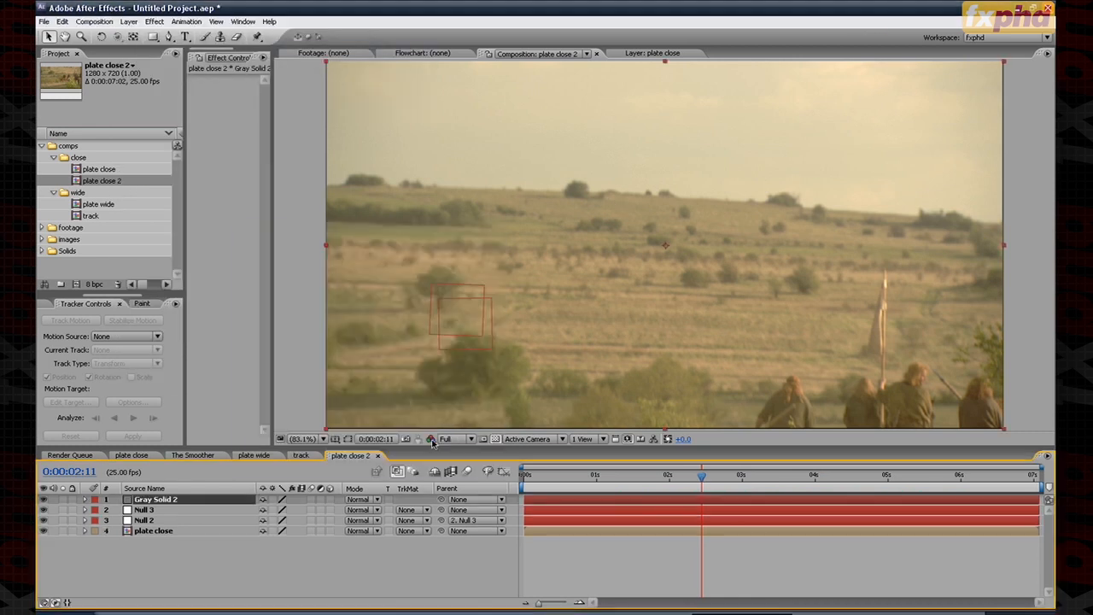
drag(1002, 429, 647, 182)
Step: Set the gray solid's opacity to 52% and parent it to Null 2
key(t)
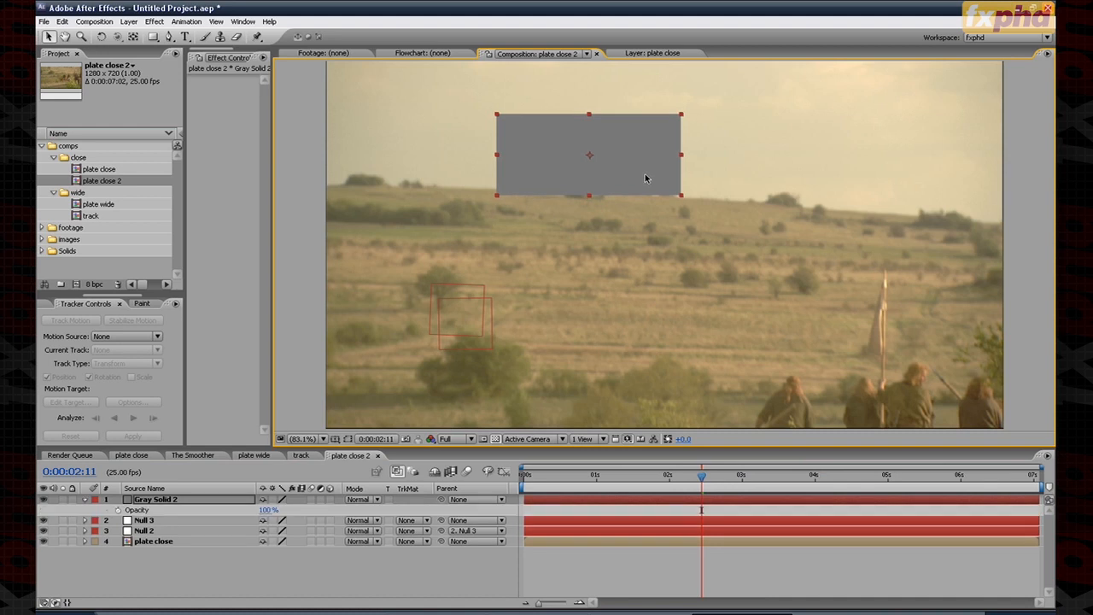
drag(267, 512, 247, 519)
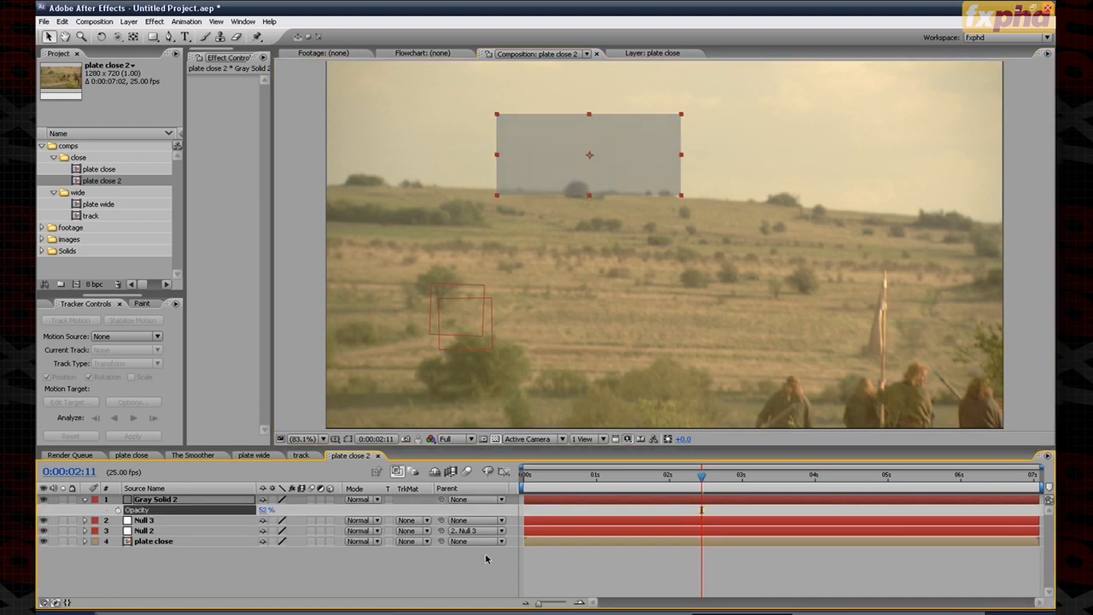
drag(441, 501, 152, 530)
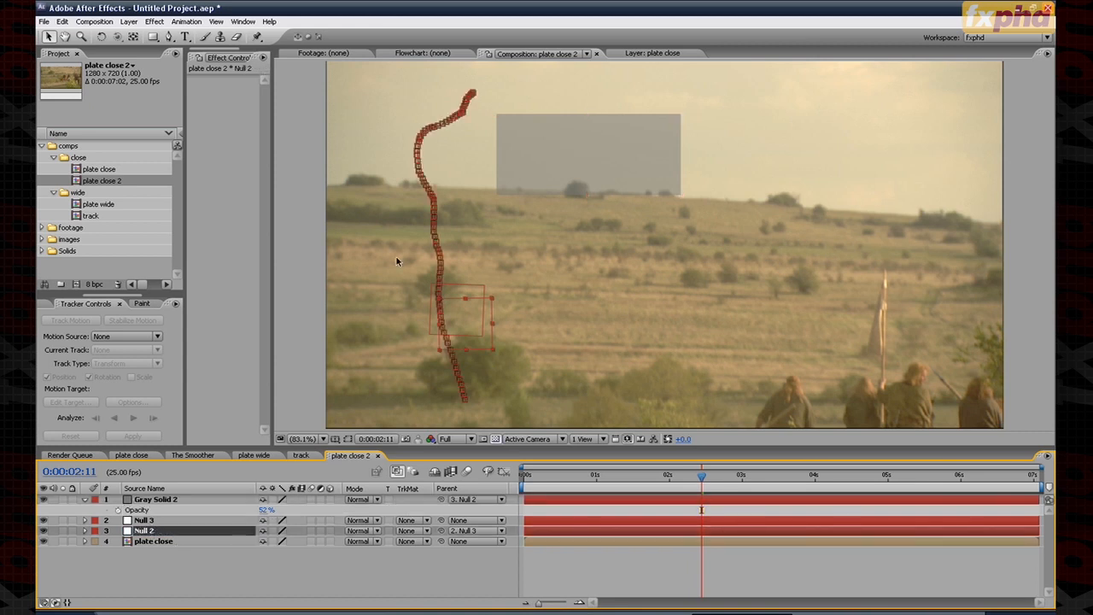
Step: Reveal both nulls' keyframes and scrub through the composition to check how the gray solid follows the plate, collapsing the layers again
click(152, 522)
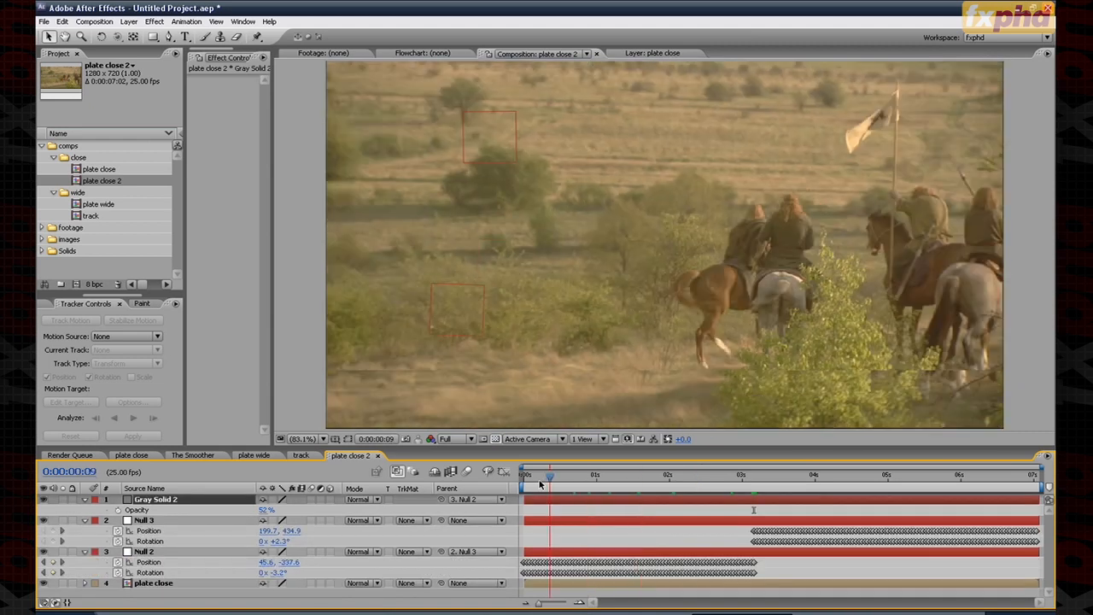
drag(541, 484, 867, 509)
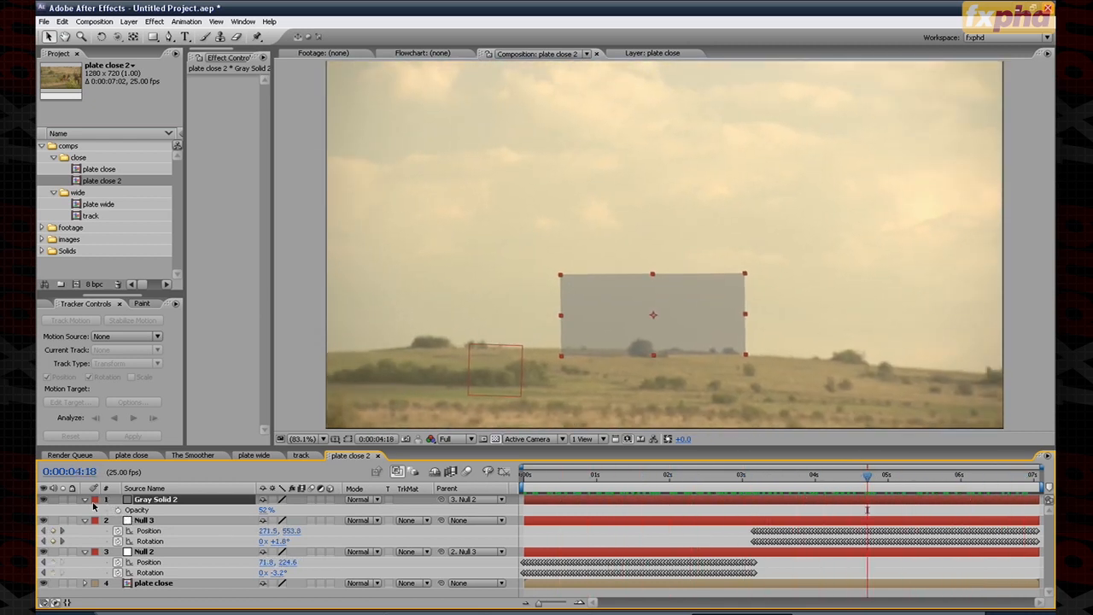
click(84, 501)
click(84, 509)
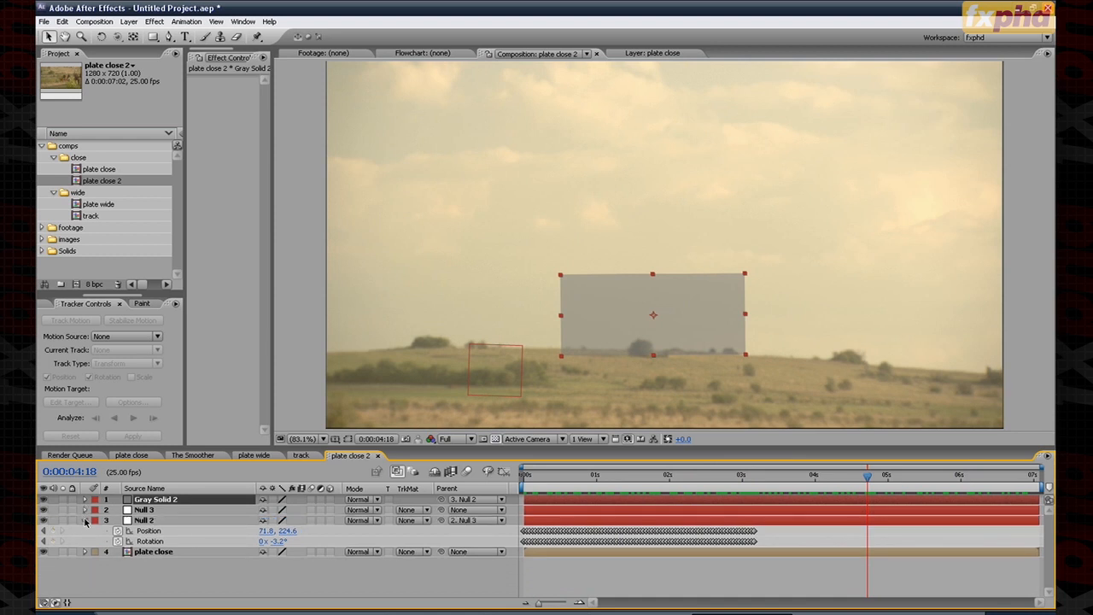
click(84, 520)
click(362, 575)
drag(881, 477, 734, 476)
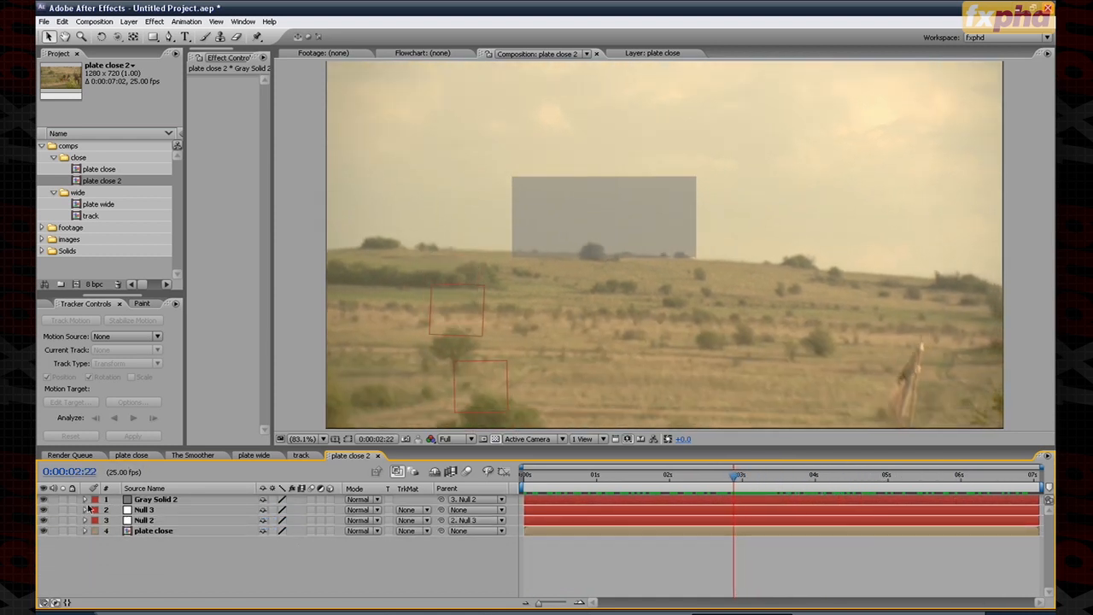
click(85, 500)
click(84, 500)
mouse_move(736, 479)
mouse_down()
mouse_move(763, 482)
mouse_move(609, 482)
mouse_move(771, 487)
mouse_move(678, 478)
mouse_move(741, 485)
mouse_move(720, 486)
mouse_up()
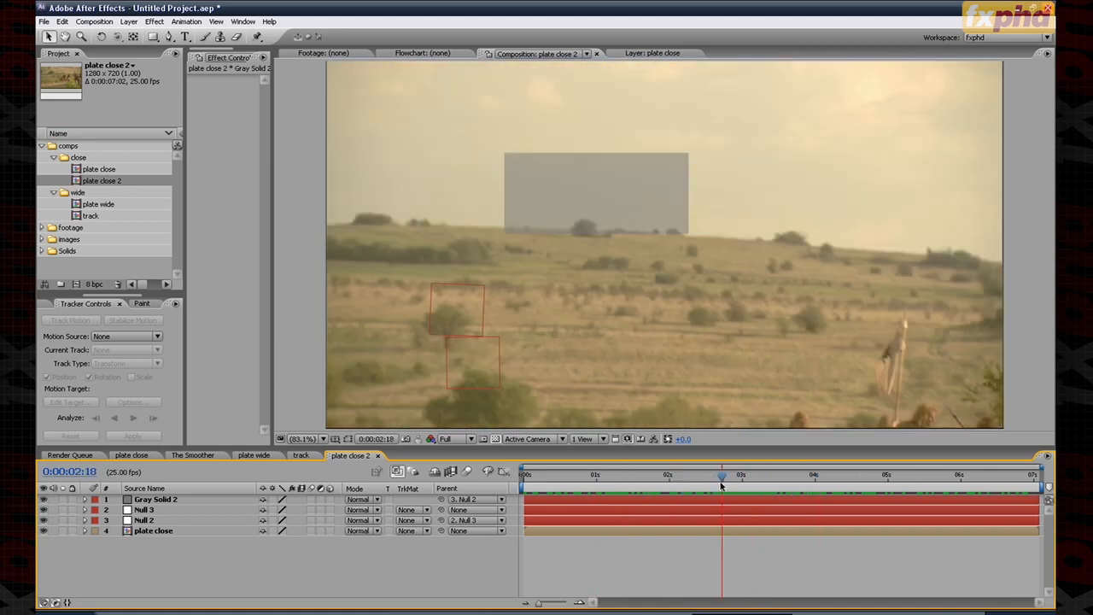
Step: Enable motion blur on the gray solid and for the composition, and check the blur at 0:00:02:17
click(310, 498)
click(468, 472)
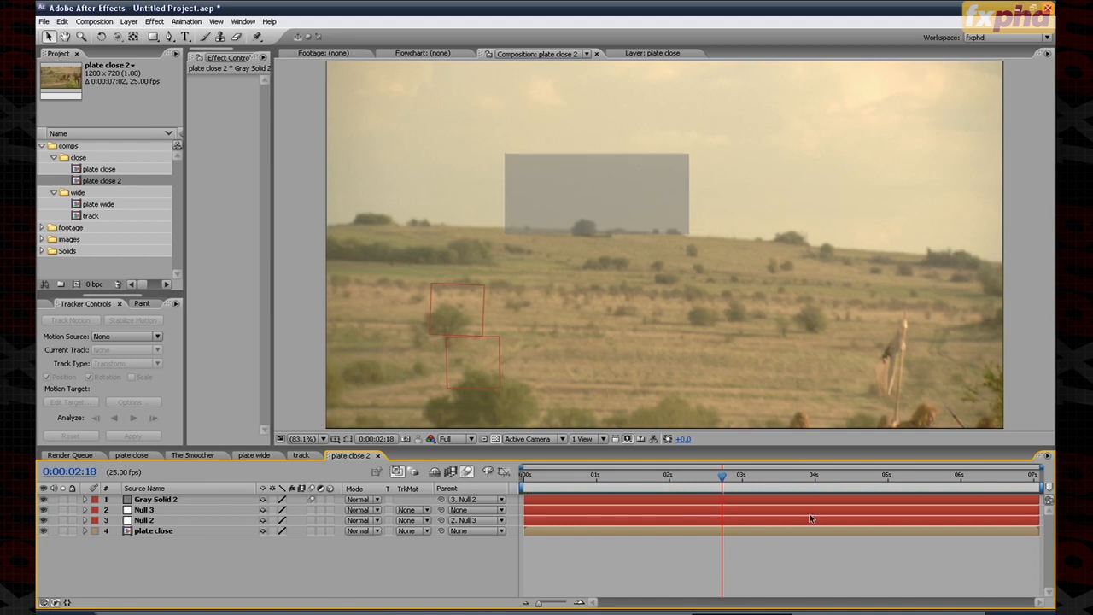
mouse_move(722, 484)
mouse_down()
mouse_move(848, 485)
mouse_move(715, 489)
mouse_up()
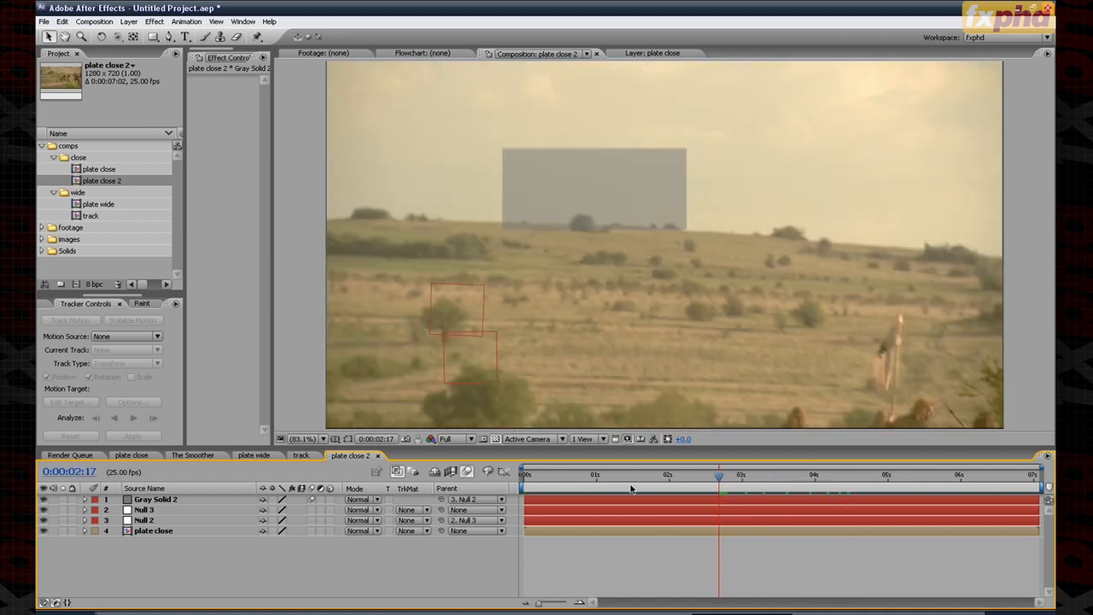
Step: Reveal the keyframes of Null 3 and Null 2, scrub the motion-blurred composition, and collapse their properties again
click(145, 510)
shift+click(144, 520)
key(u)
click(753, 483)
drag(753, 484, 741, 484)
key(u)
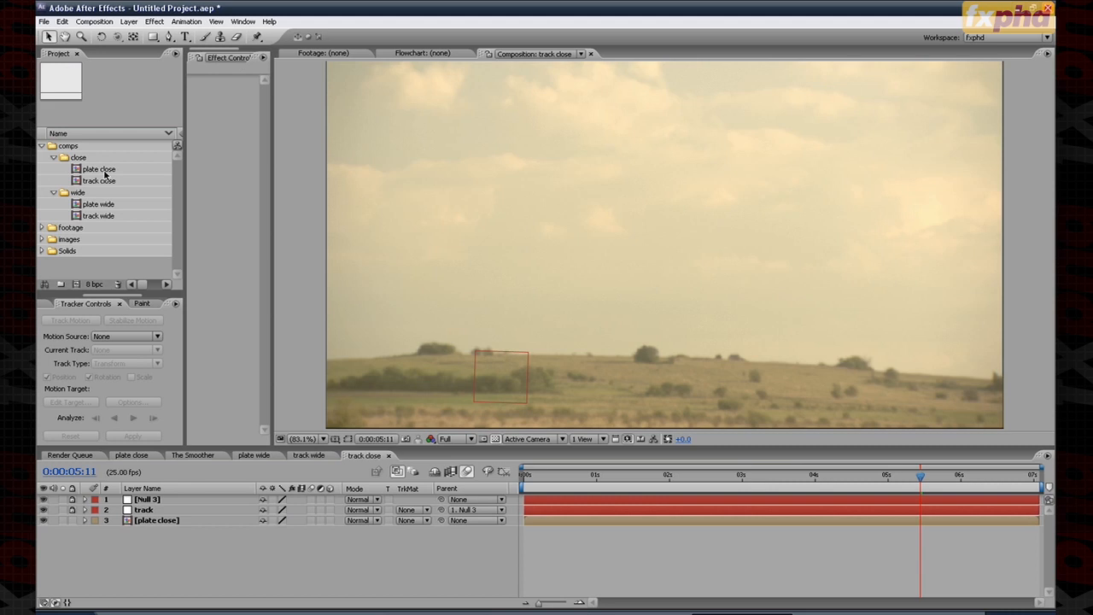
Step: Open the track wide composition, go to 0:00:03:16, and duplicate the plate wide layer
click(106, 183)
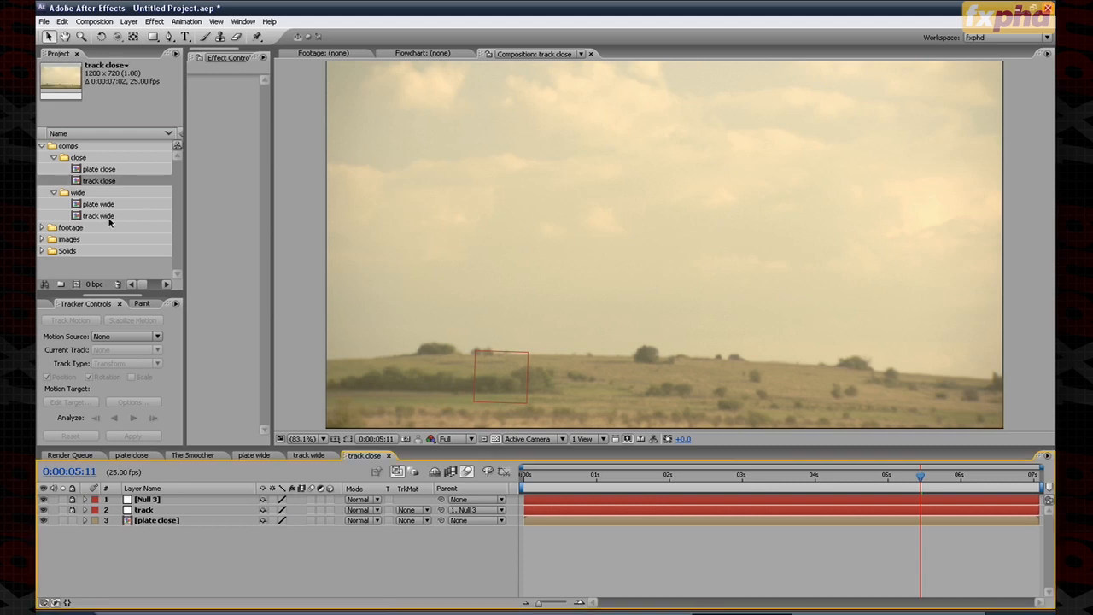
double_click(110, 219)
drag(595, 476, 958, 486)
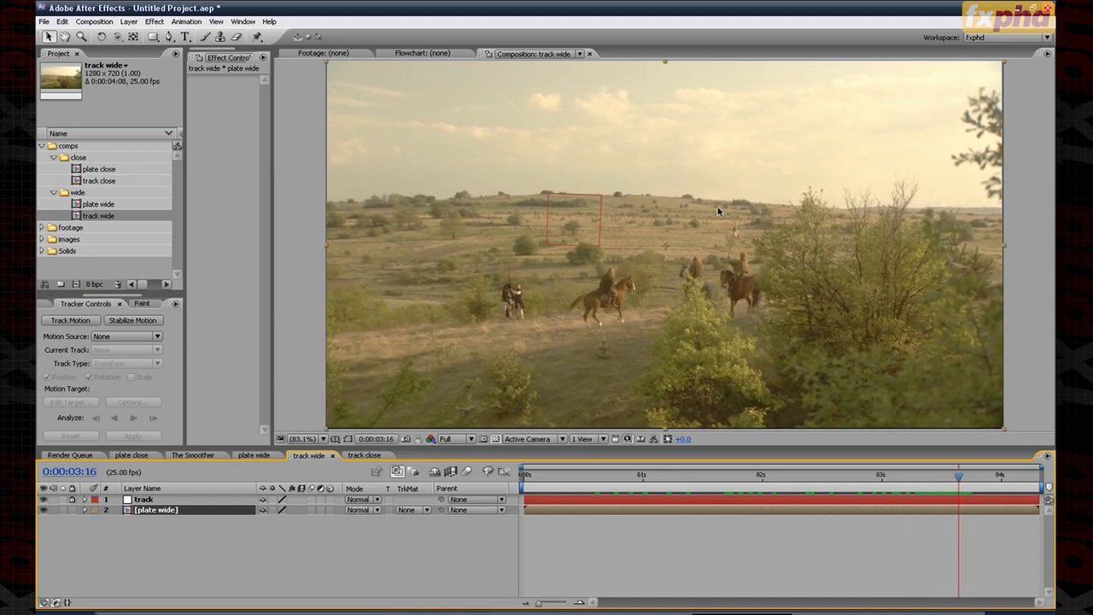
click(196, 546)
click(150, 513)
key(ctrl+d)
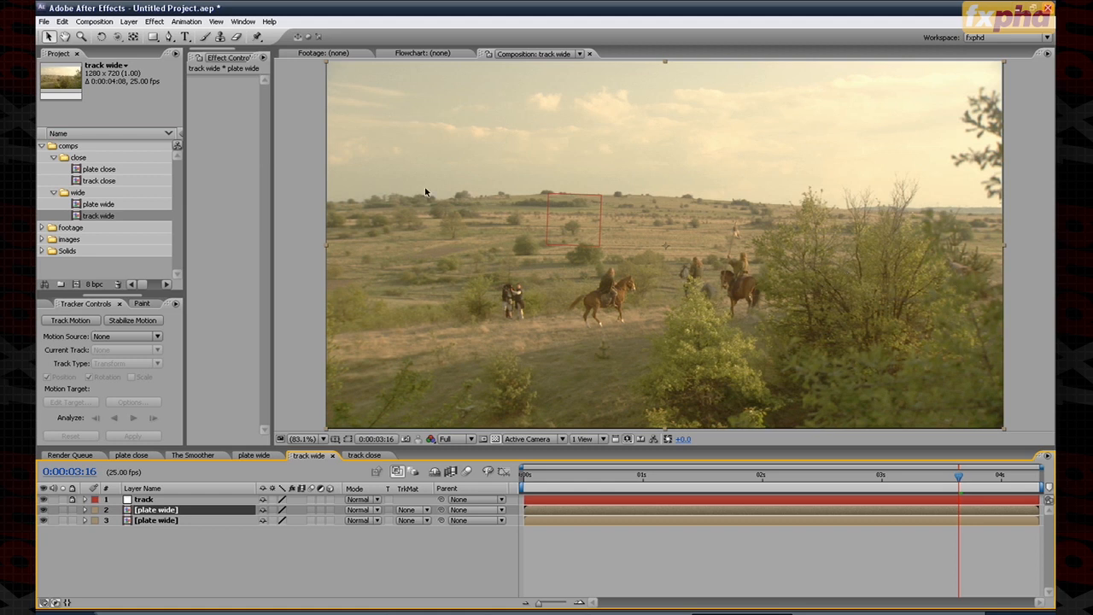
Step: Enable time remapping on the upper plate wide layer and add a Time Remap keyframe at 0:00:03:16
click(128, 23)
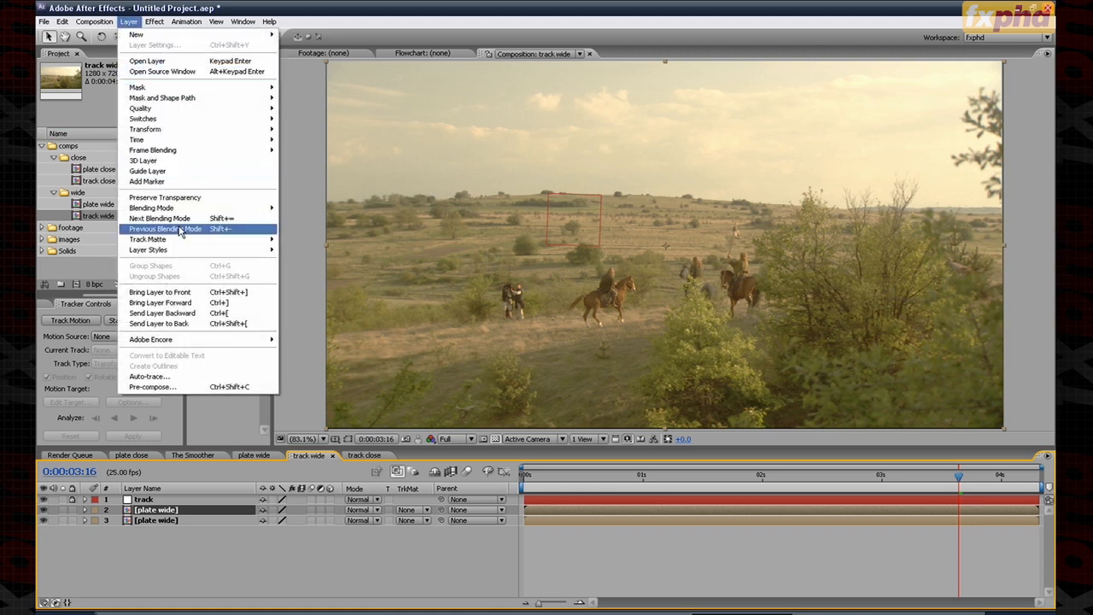
mouse_move(173, 251)
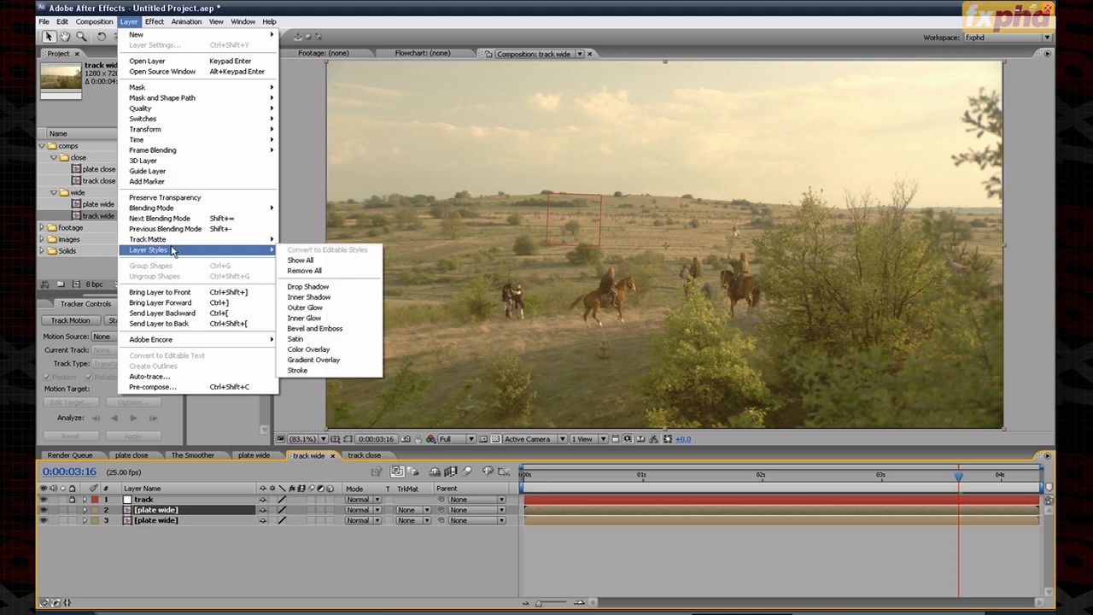
mouse_move(191, 146)
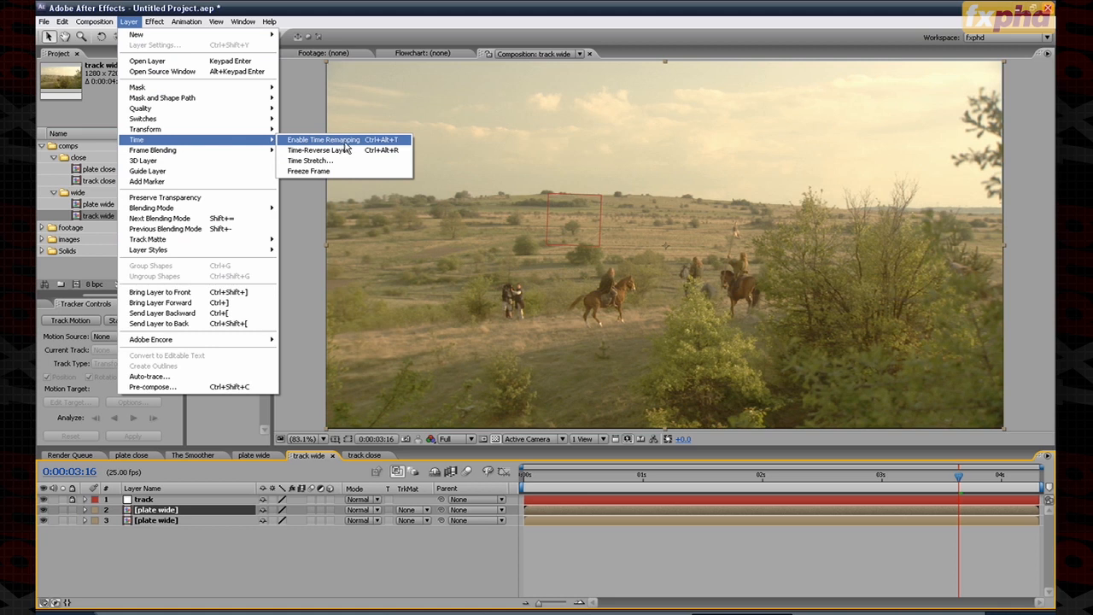
click(324, 139)
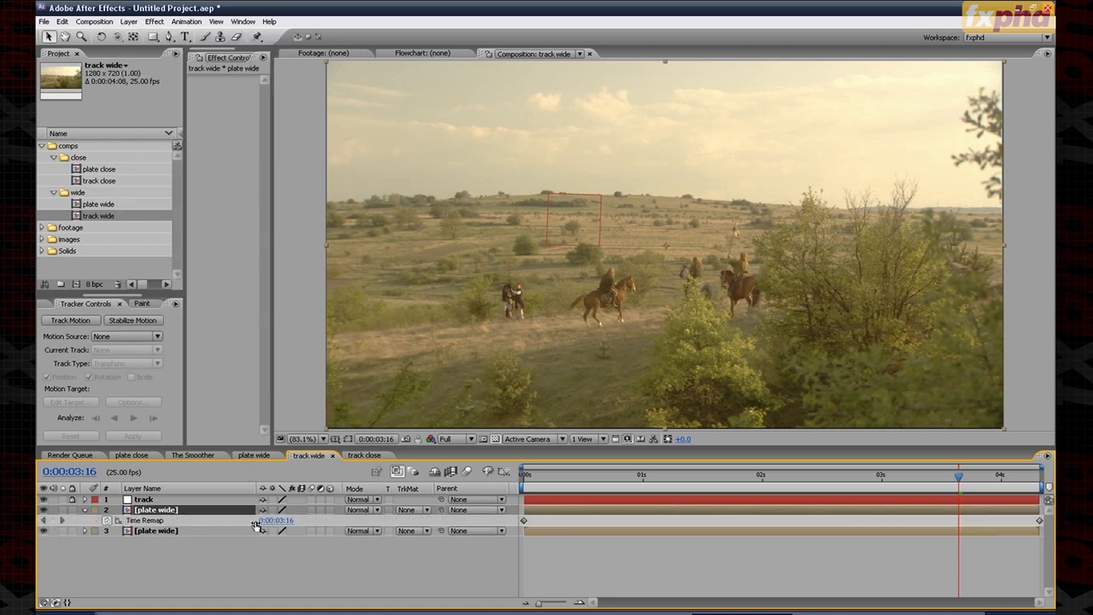
click(53, 520)
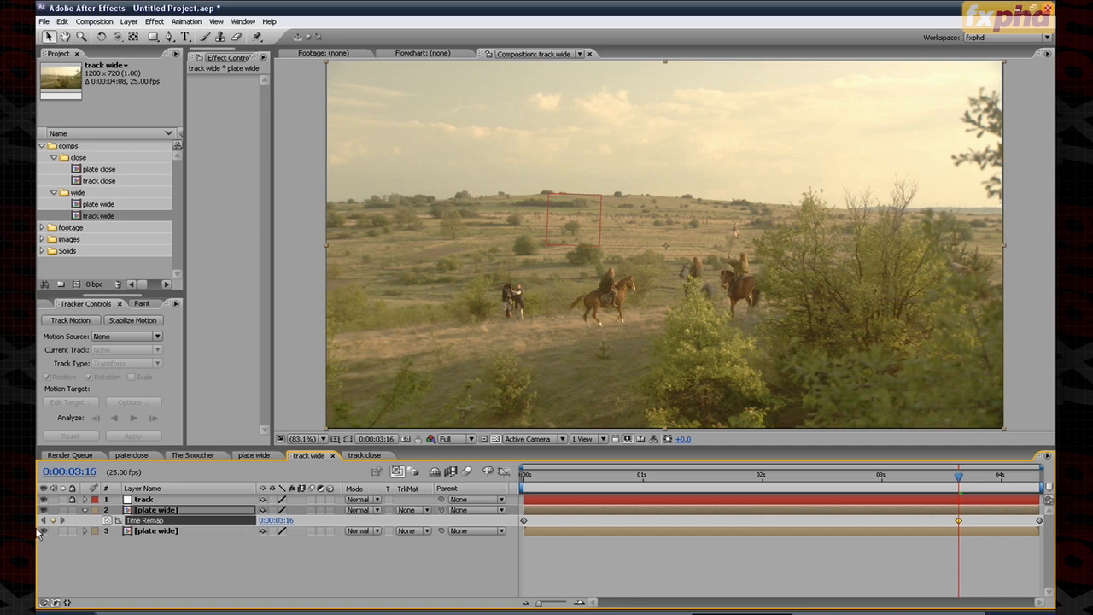
Step: Remove the first and last Time Remap keyframes so only 0:00:03:16 remains, scrubbing to check the frozen frame
click(47, 520)
click(62, 520)
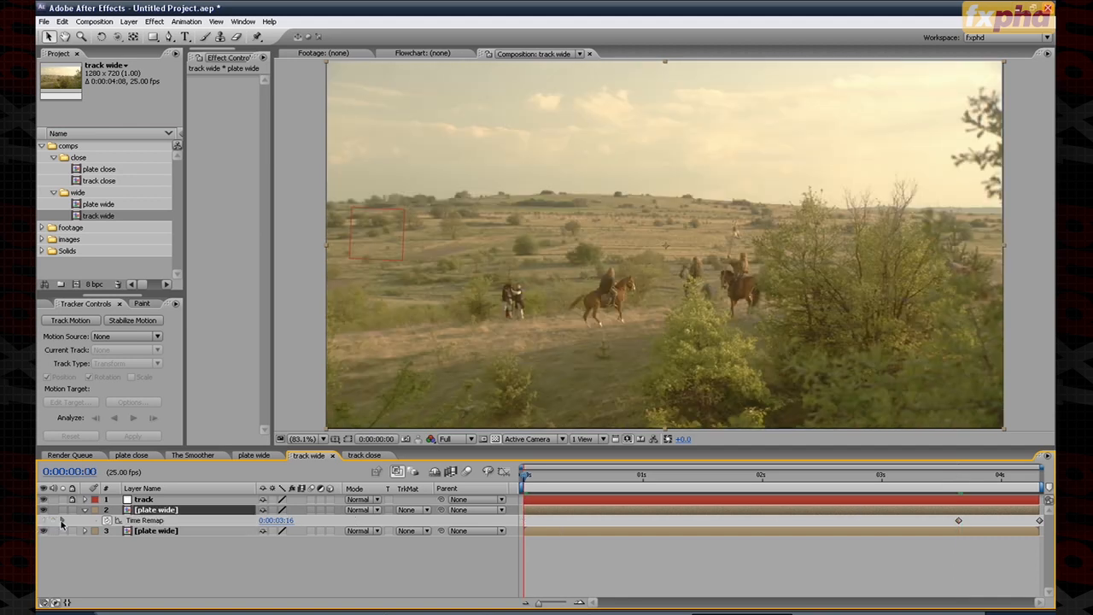
click(61, 520)
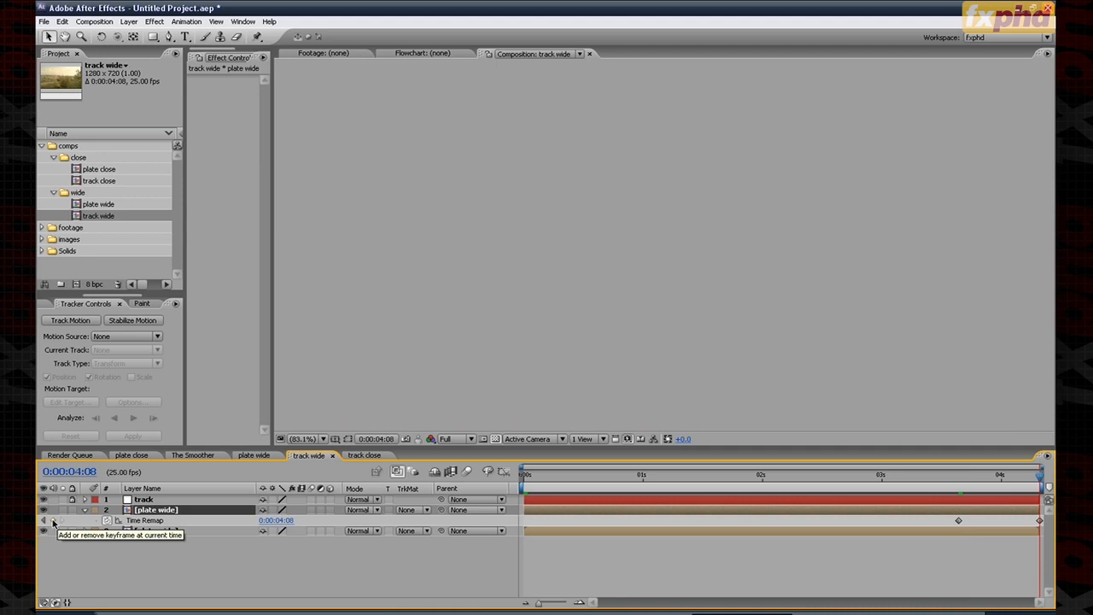
click(989, 475)
drag(989, 475, 604, 475)
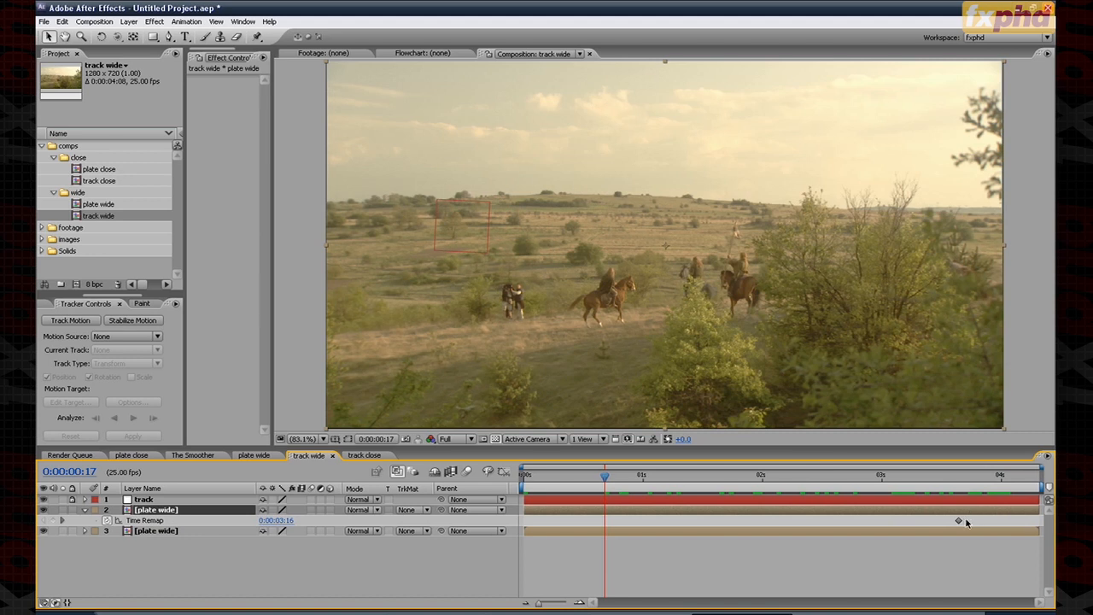
click(958, 482)
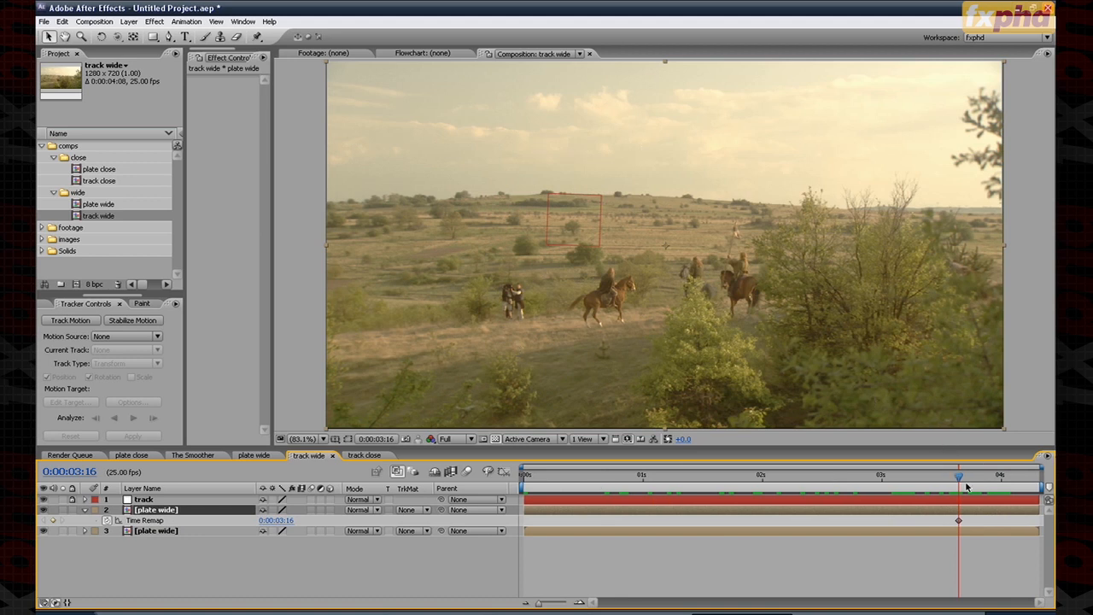
Step: Show the frozen plate wide layer's opacity, parent the layer to the track null, and scrub to 0:00:01:16
key(t)
drag(441, 509, 144, 499)
drag(958, 476, 719, 491)
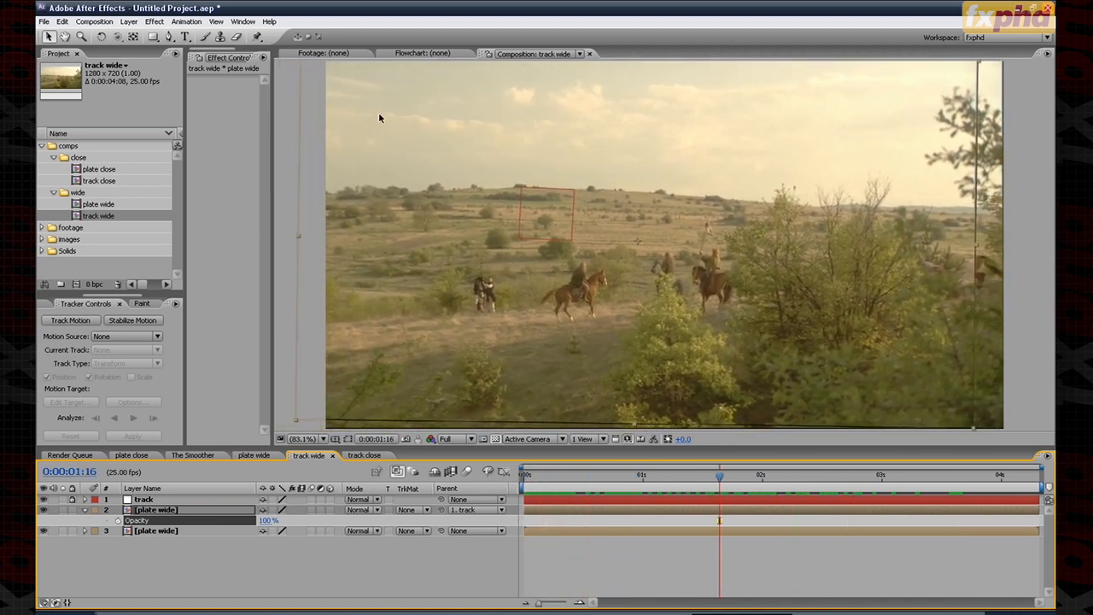
Step: Draw a closed Pen tool mask on the frozen plate wide layer around the hilltop horizon and the sky just above it
click(169, 36)
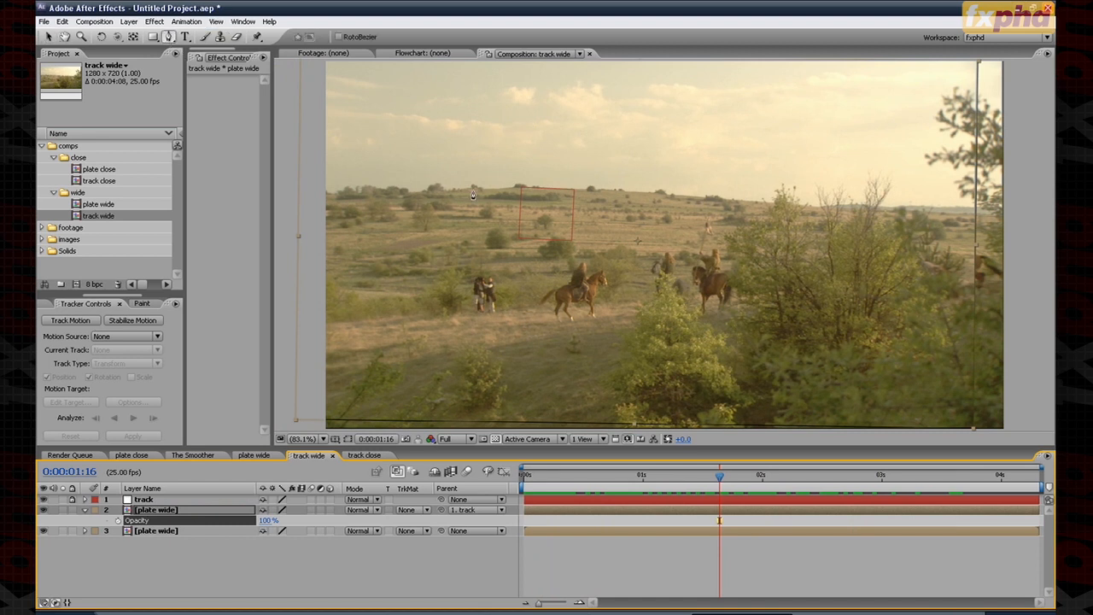
click(342, 224)
click(584, 224)
click(852, 229)
click(886, 154)
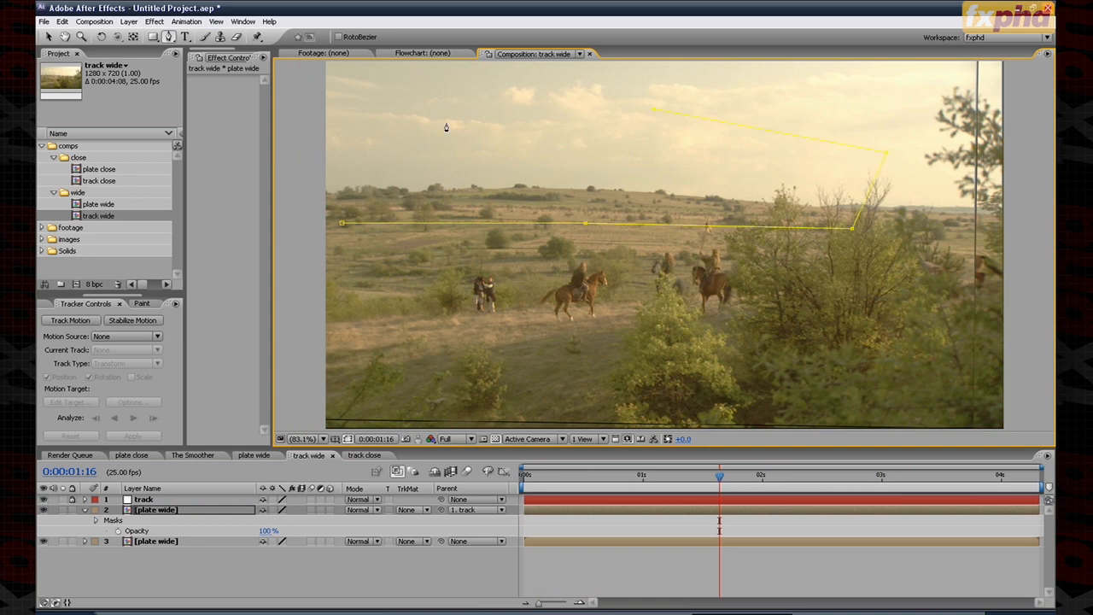
click(323, 143)
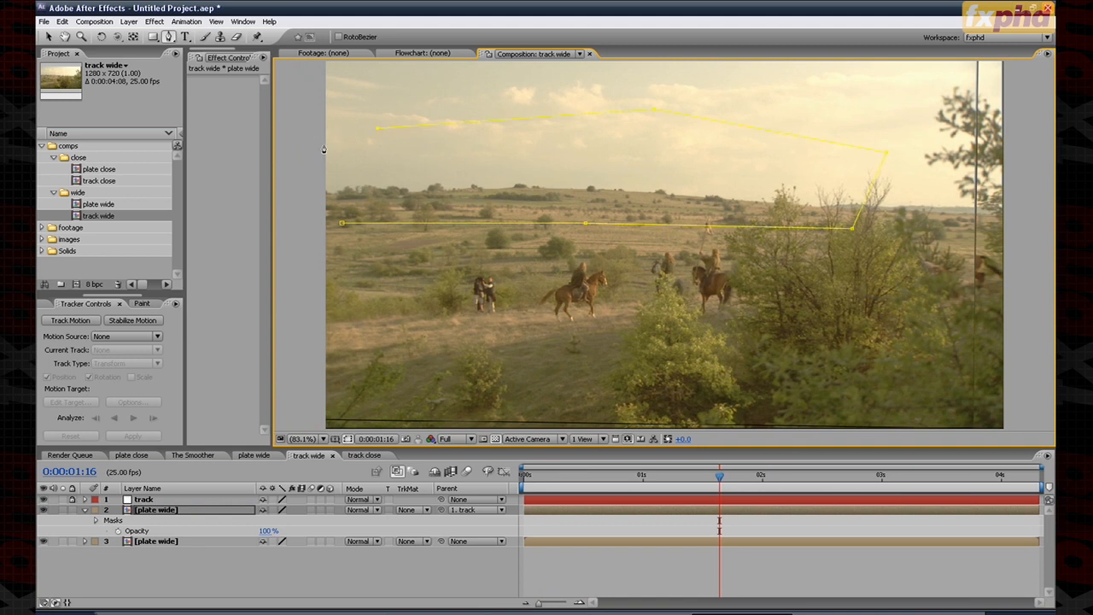
click(342, 224)
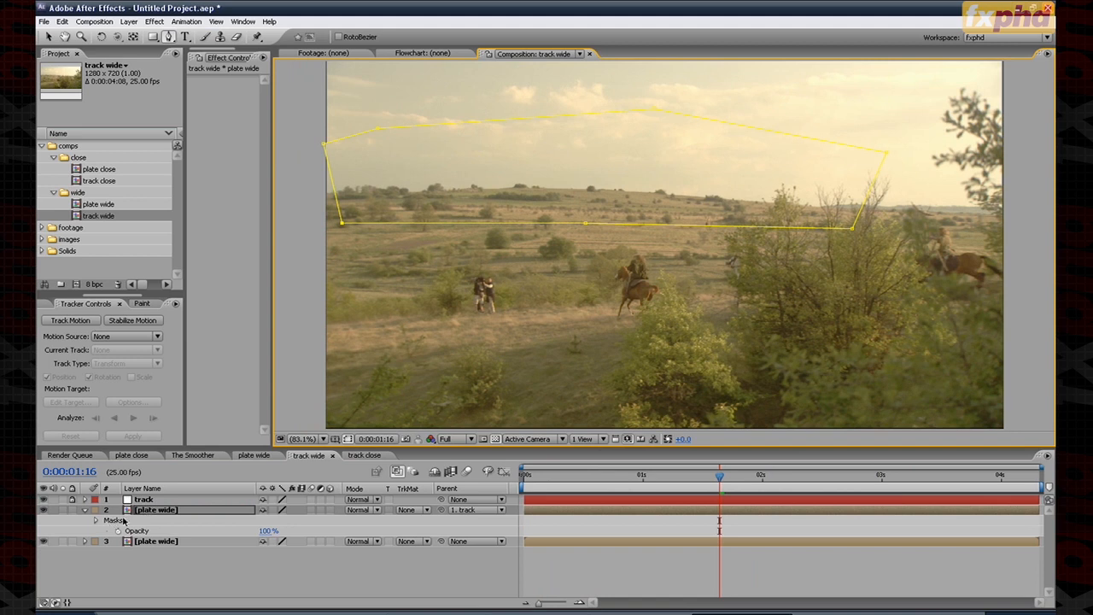
Step: Apply Levels to the masked plate wide layer with Input Black 53 and Output White 186 to darken the patch
click(154, 22)
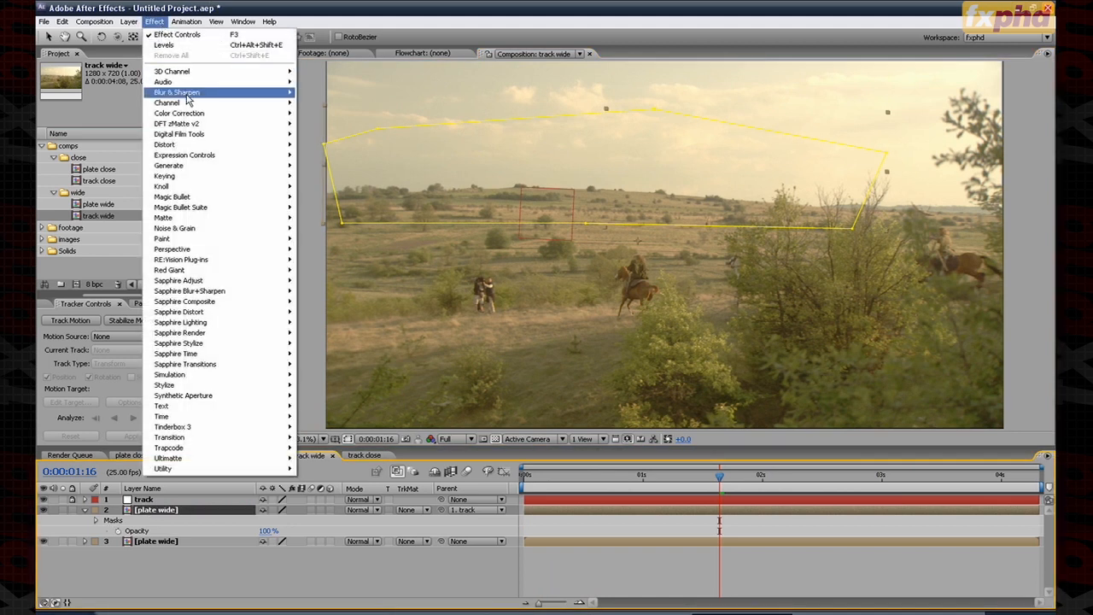
mouse_move(202, 113)
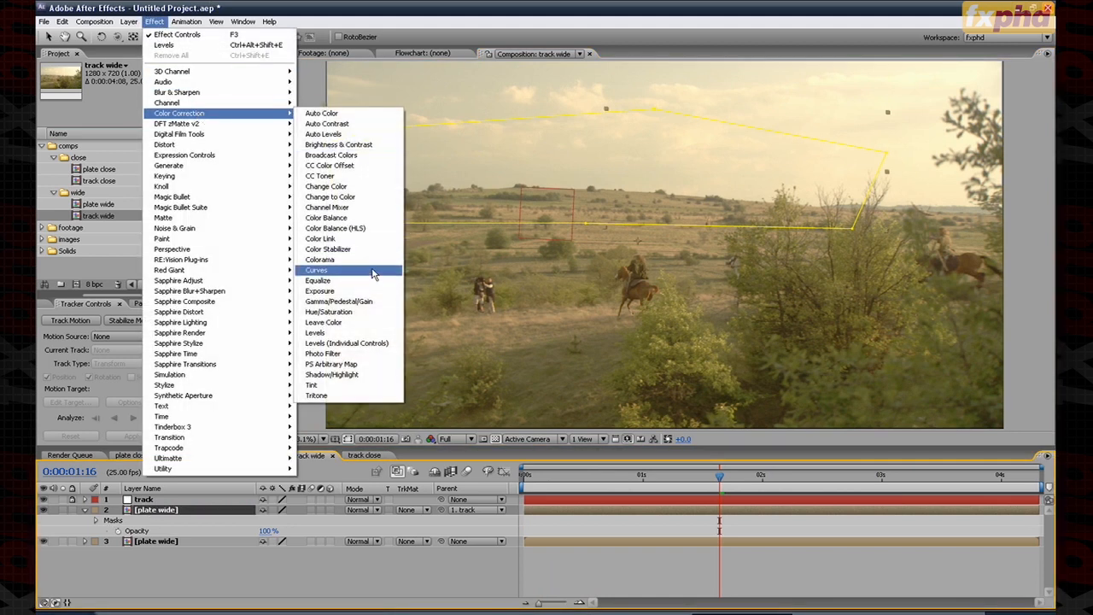
click(367, 334)
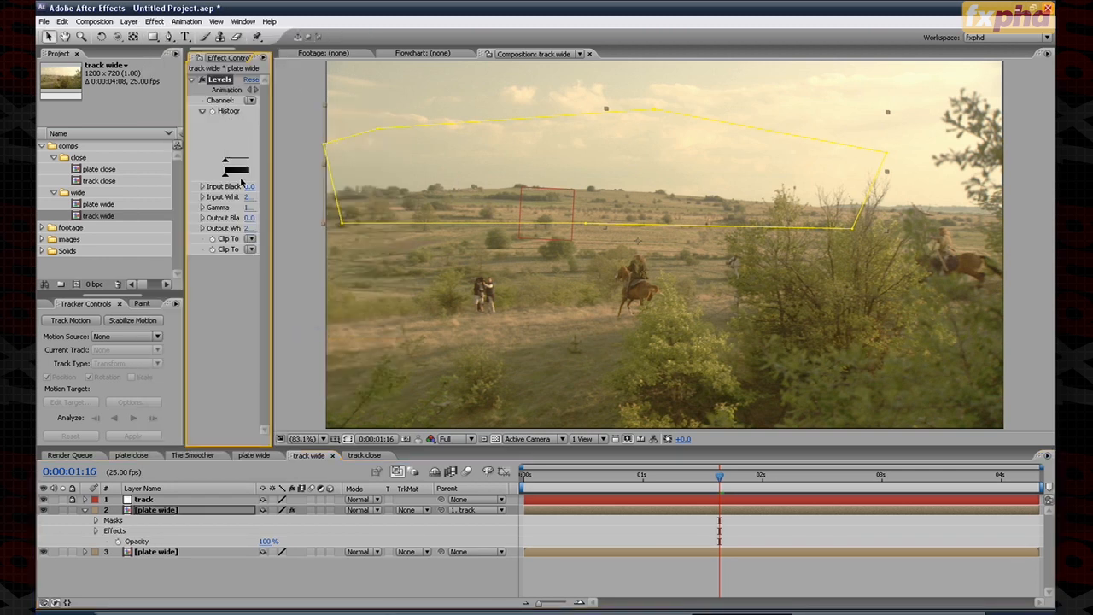
drag(227, 160, 260, 159)
drag(341, 174, 344, 175)
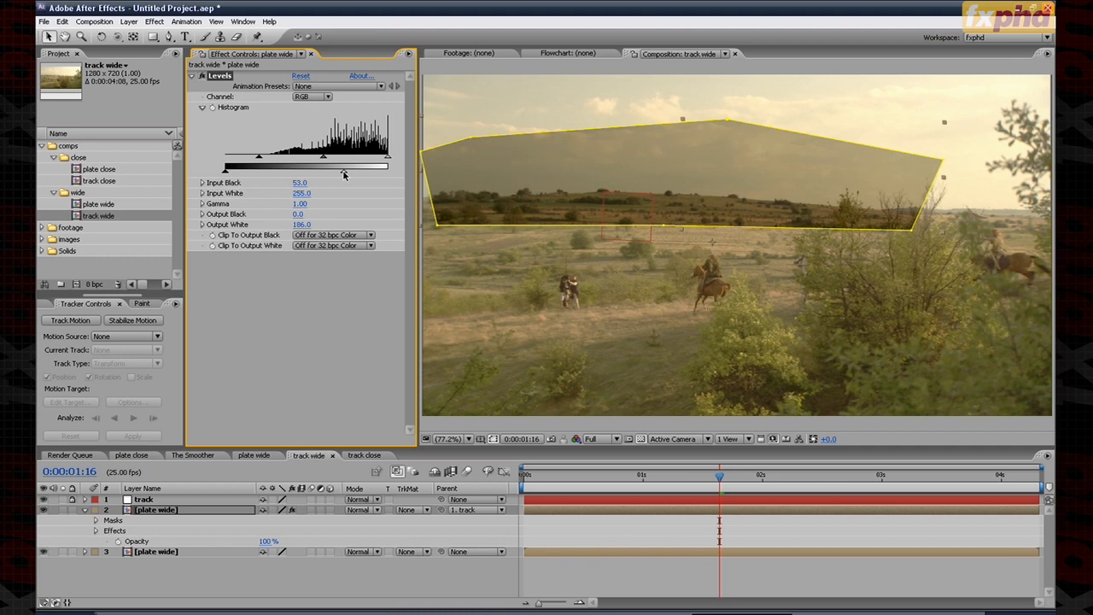
Step: Scrub through the composition to check how the darkened patch follows the moving plate
click(642, 559)
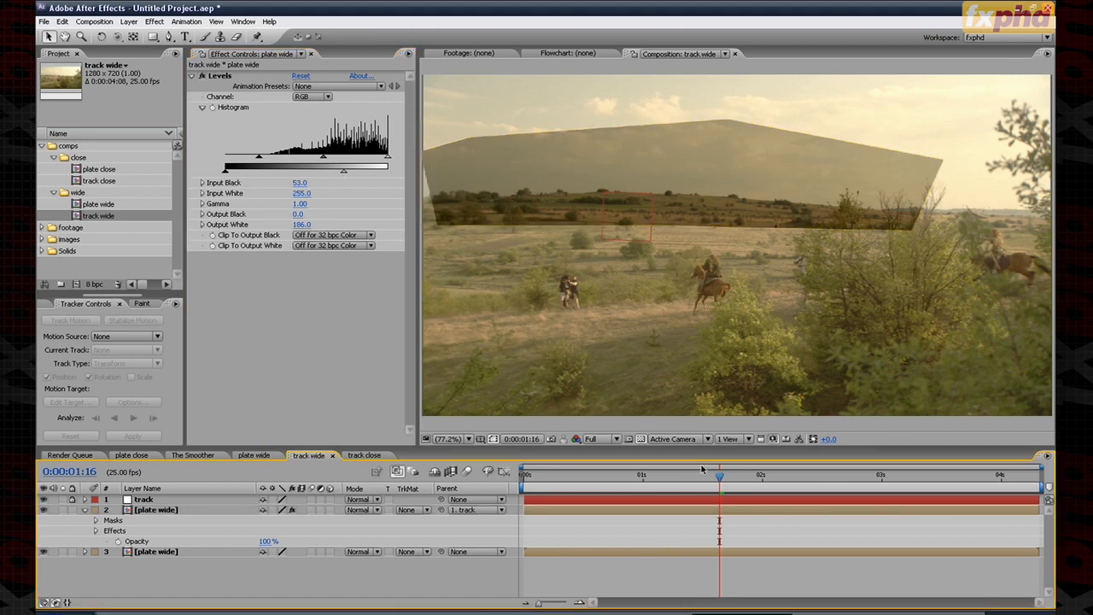
drag(718, 482, 839, 488)
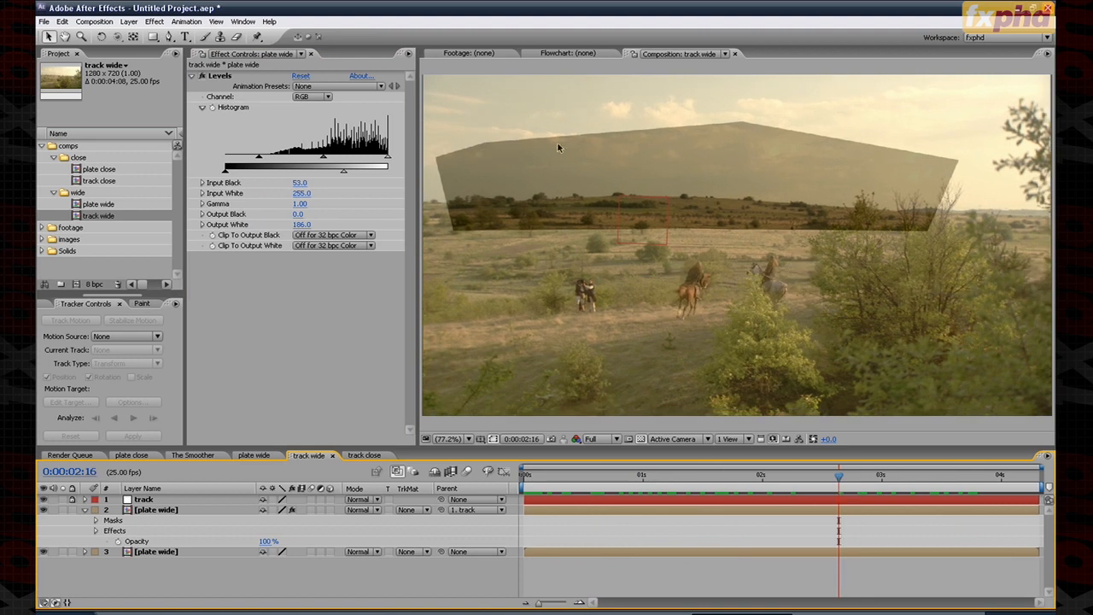
drag(884, 485, 805, 496)
Step: Delete the Levels effect from the masked plate wide layer
click(212, 78)
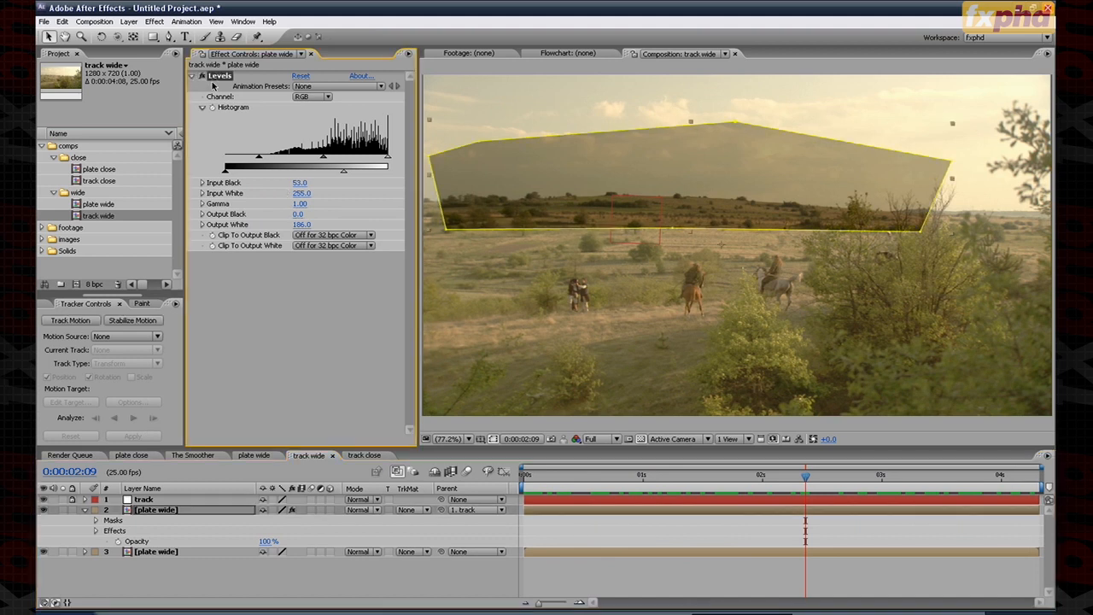
key(Delete)
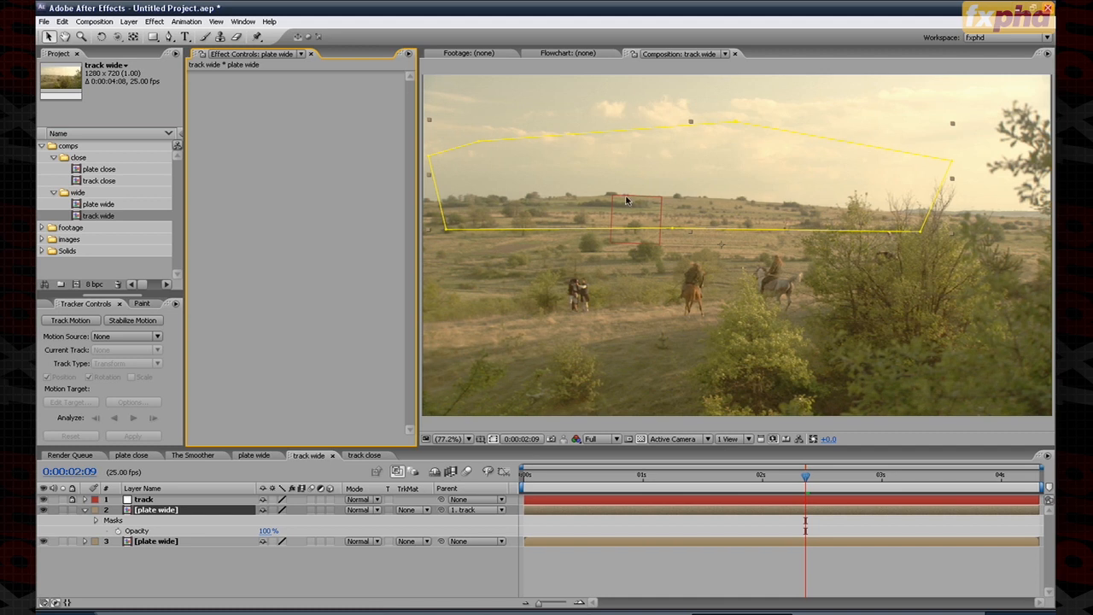
mouse_move(807, 478)
mouse_down()
mouse_move(954, 480)
mouse_move(546, 483)
mouse_move(805, 483)
mouse_up()
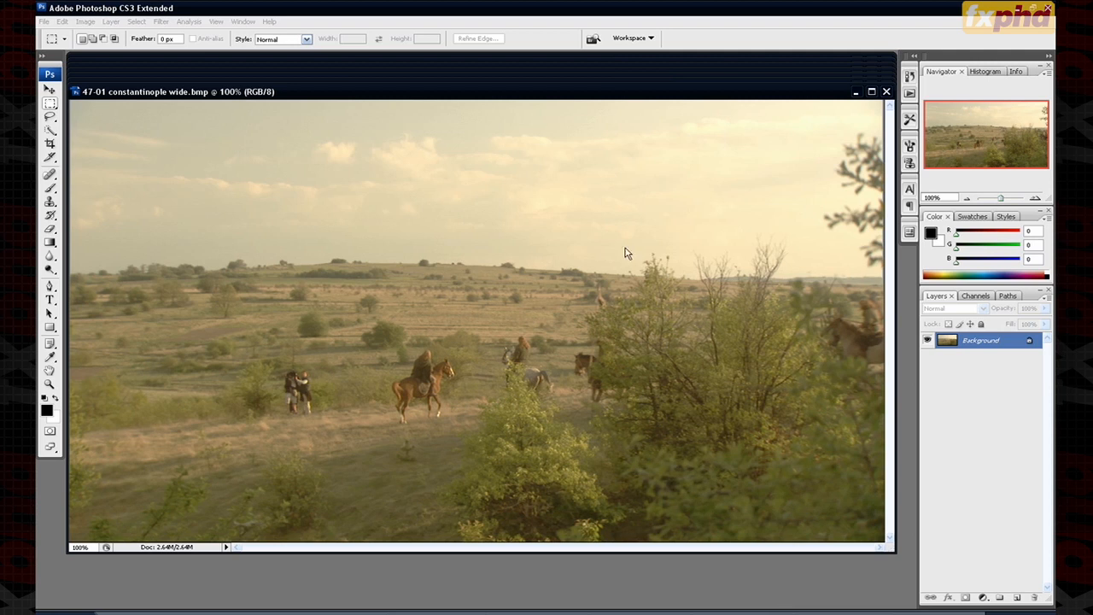
Step: In Photoshop, rearrange the open stills to view the plate frames, ending with 47-01 constantinople wide.bmp in front
drag(547, 89, 611, 120)
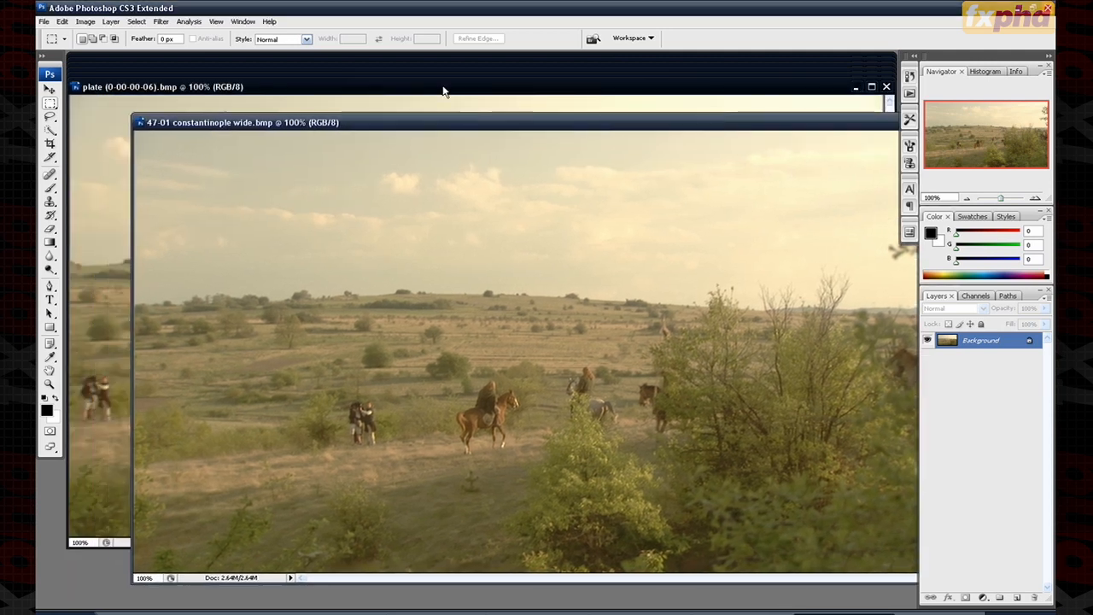
click(443, 90)
drag(443, 90, 405, 65)
click(432, 70)
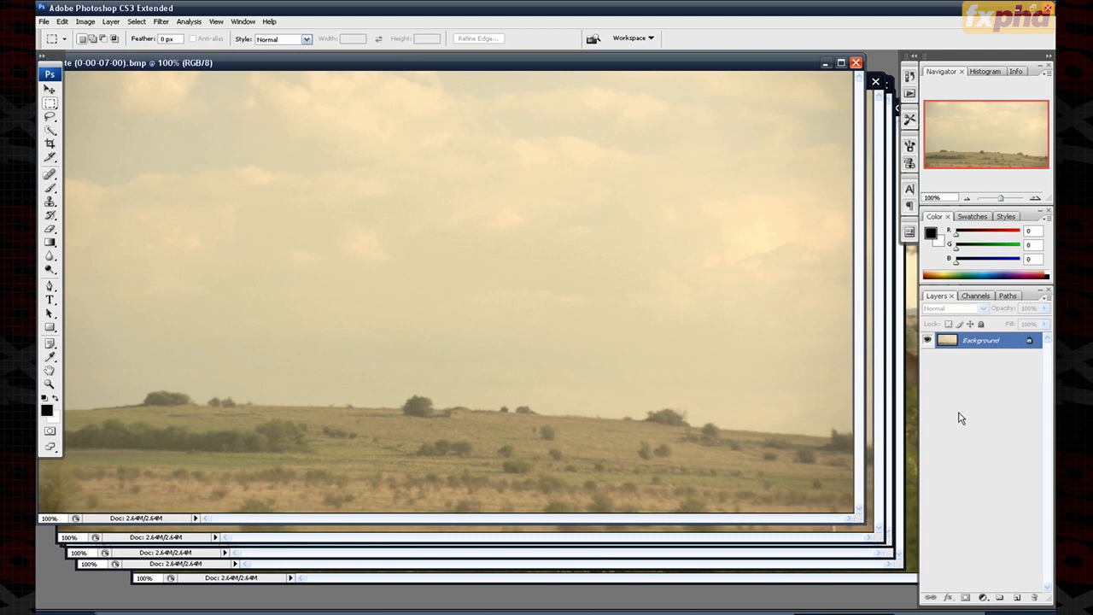
click(897, 252)
drag(675, 124, 690, 150)
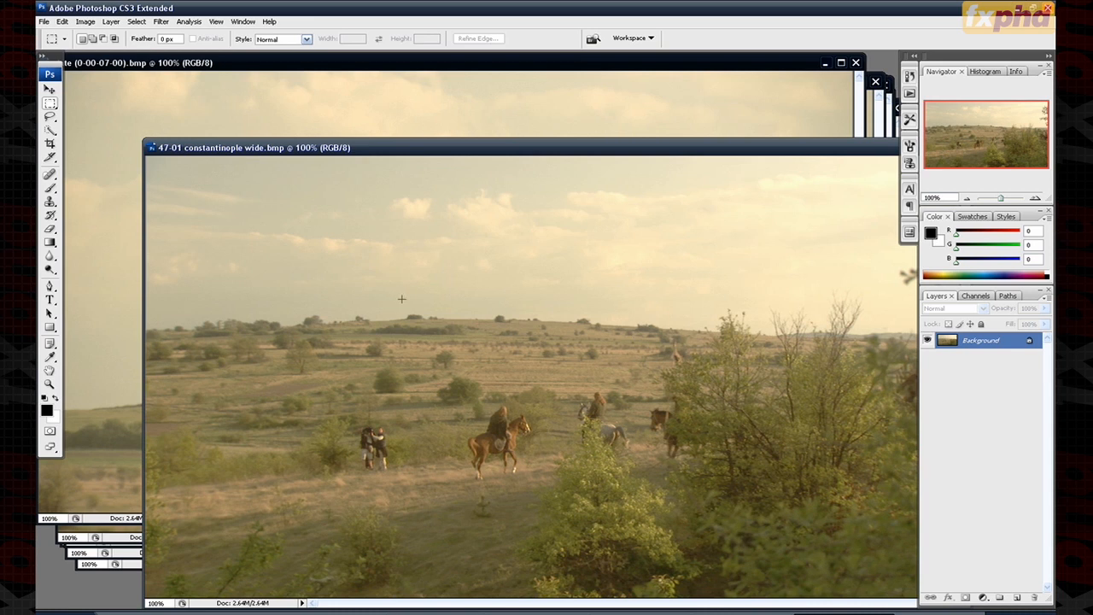
click(394, 70)
drag(506, 70, 393, 70)
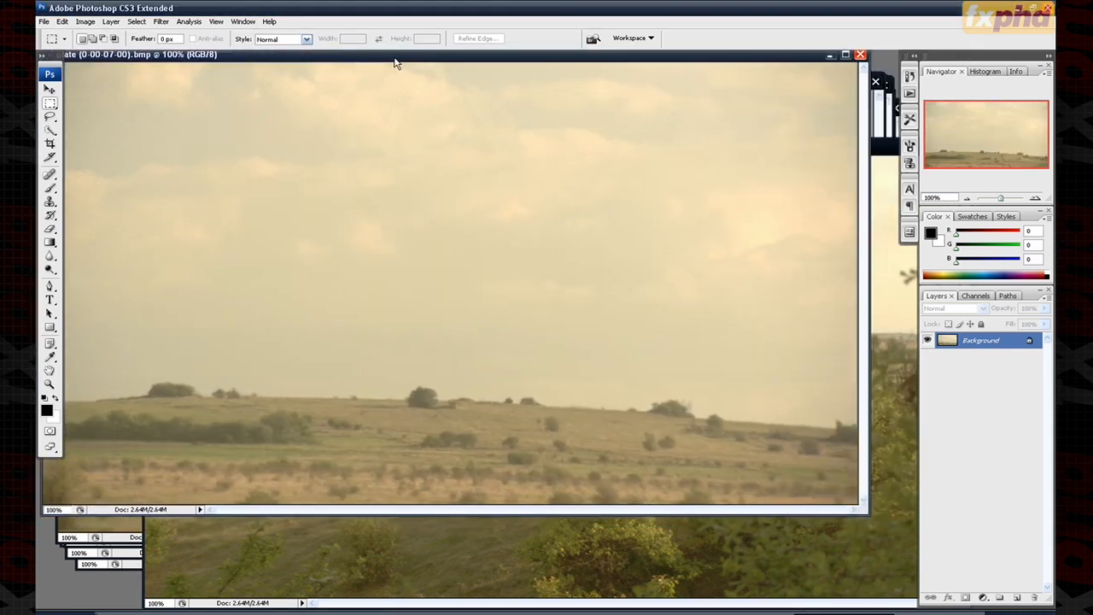
drag(881, 152, 807, 137)
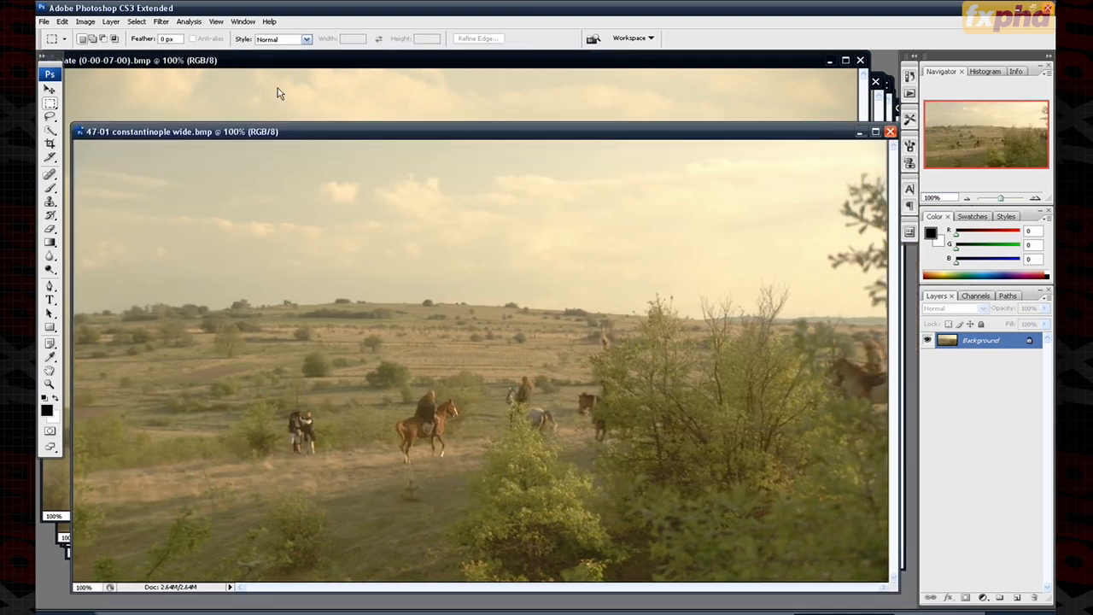
Step: Create a new 3000 by 3000 pixel RGB document at 72 pixels/inch with a white background
click(62, 23)
mouse_move(104, 24)
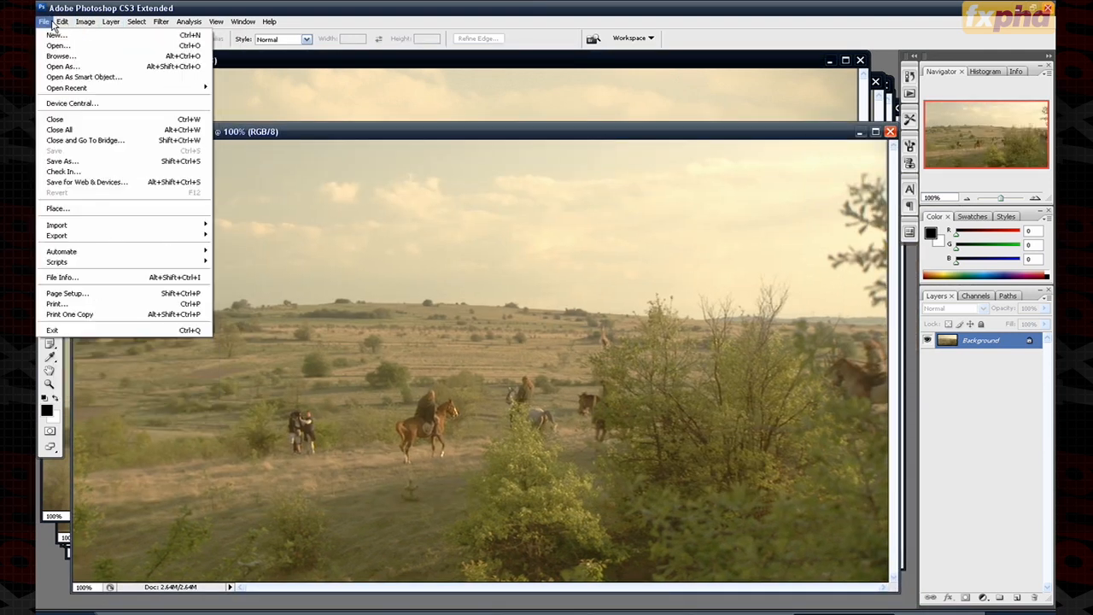
click(55, 36)
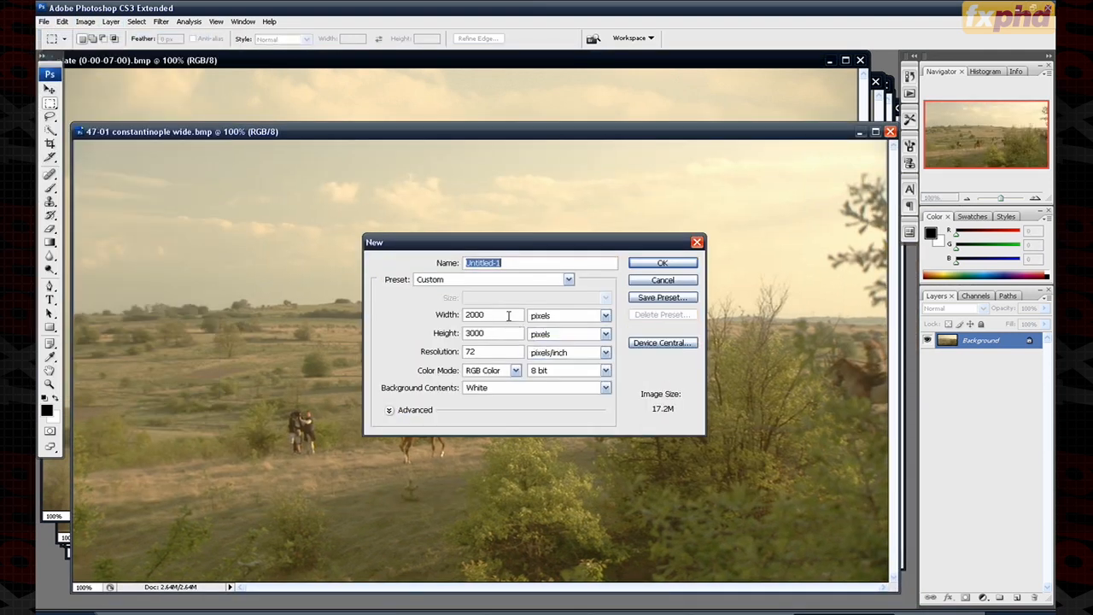
double_click(509, 315)
text(3000)
key(Tab)
key(Tab)
key(Return)
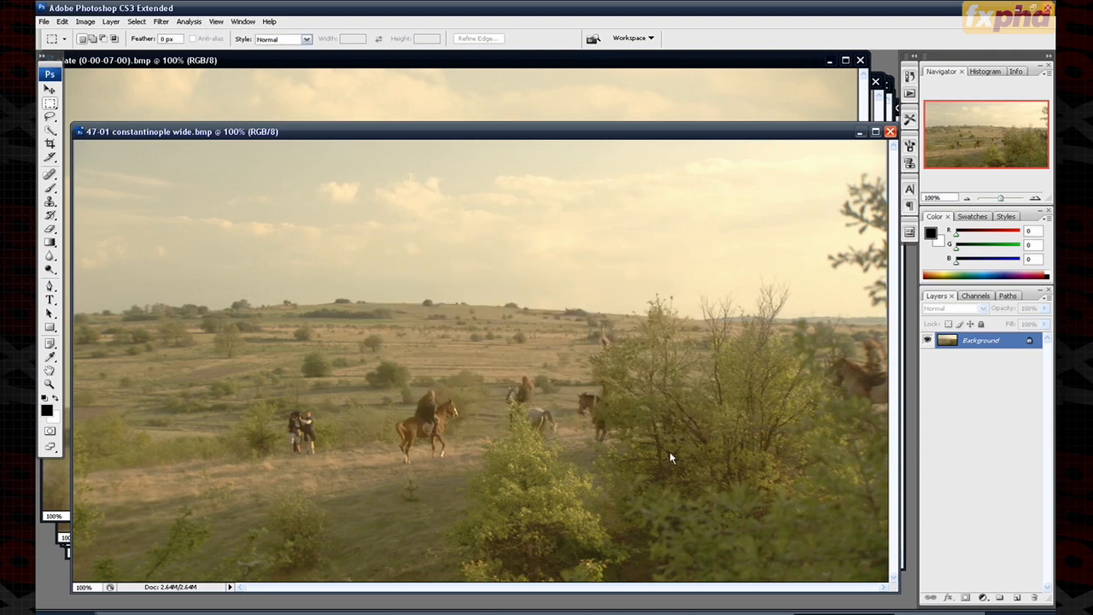
Step: Copy the plate (0-00-07-00).bmp still into the new document, place it in the upper middle of the canvas, and close the original
drag(360, 98, 326, 135)
click(50, 89)
click(552, 105)
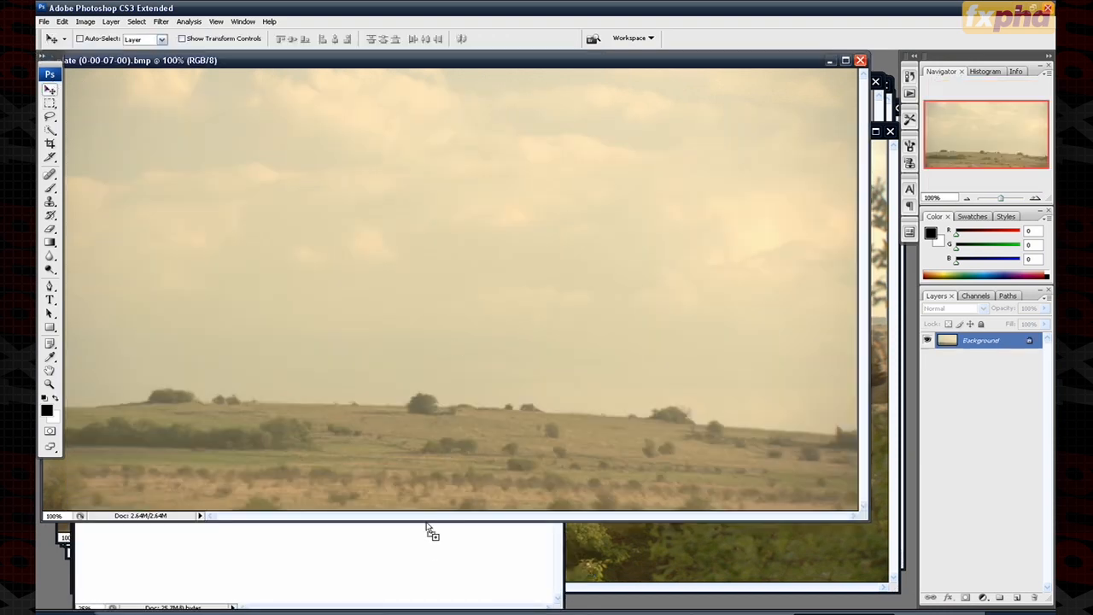
drag(428, 515, 424, 539)
drag(368, 490, 306, 325)
drag(373, 383, 327, 288)
click(859, 60)
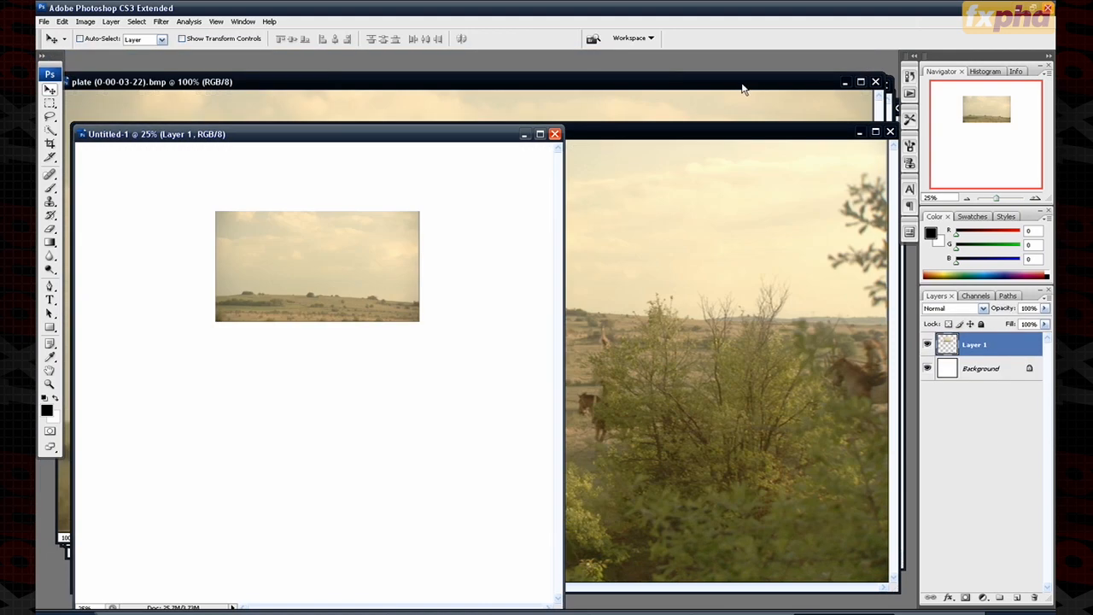
Step: Copy plate (0-00-03-22).bmp and plate (0-00-01-13).bmp into the new document, overlap them with the first still along the landscape, and close both originals
click(743, 87)
drag(380, 418, 293, 236)
click(876, 81)
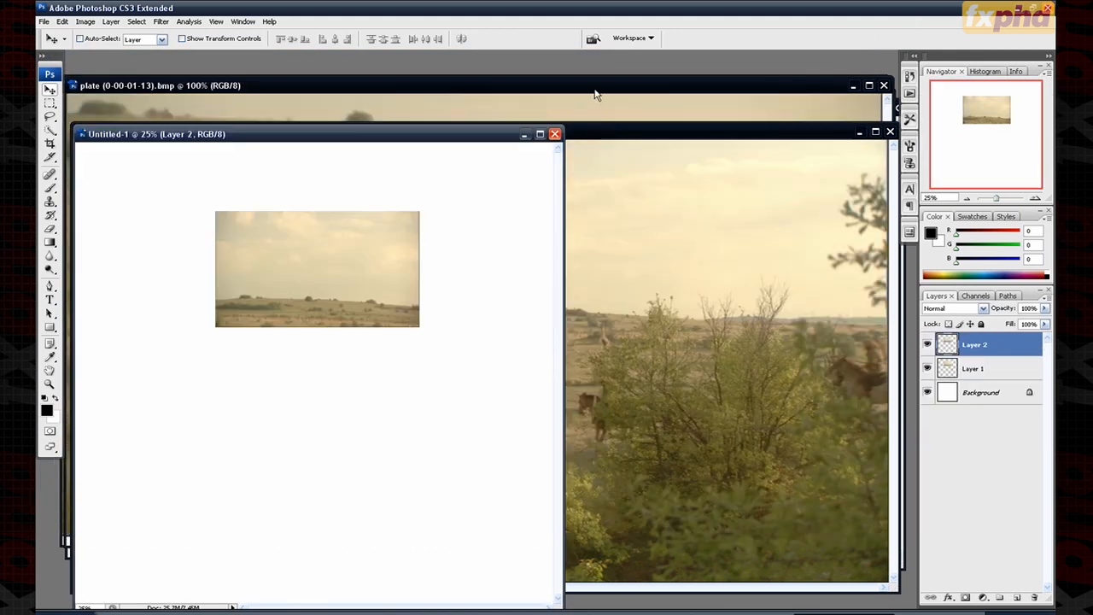
click(598, 102)
drag(542, 231, 338, 304)
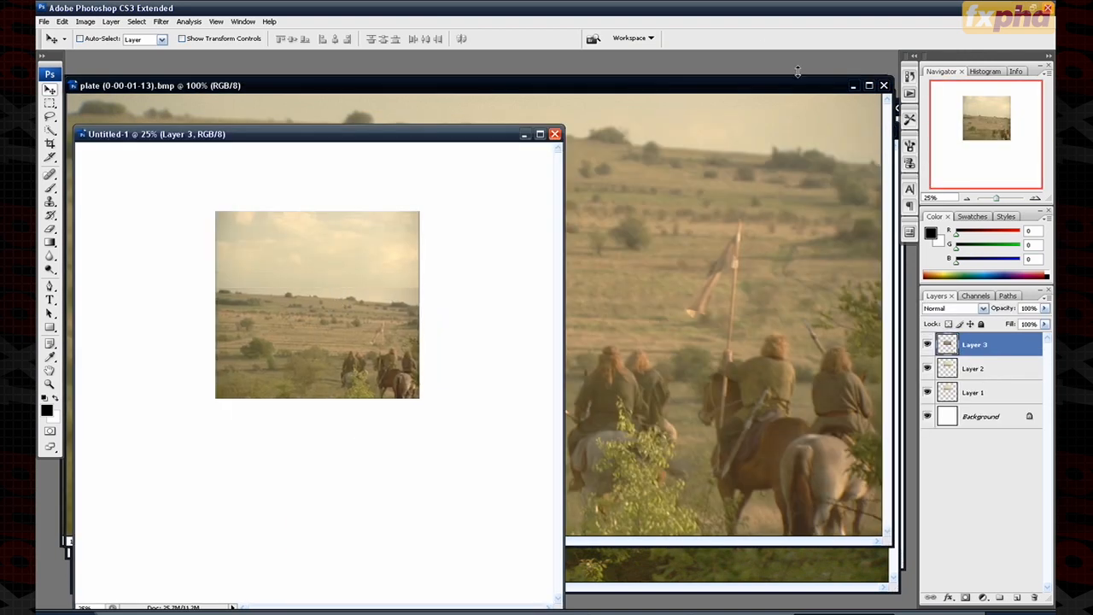
click(885, 86)
Step: Add plate (0-00-02-15).bmp and plate (0-00-00-20).bmp to the stitched stills, lining up the hills and riders, and close both originals
click(717, 89)
drag(527, 331, 423, 570)
drag(432, 521, 331, 291)
click(880, 86)
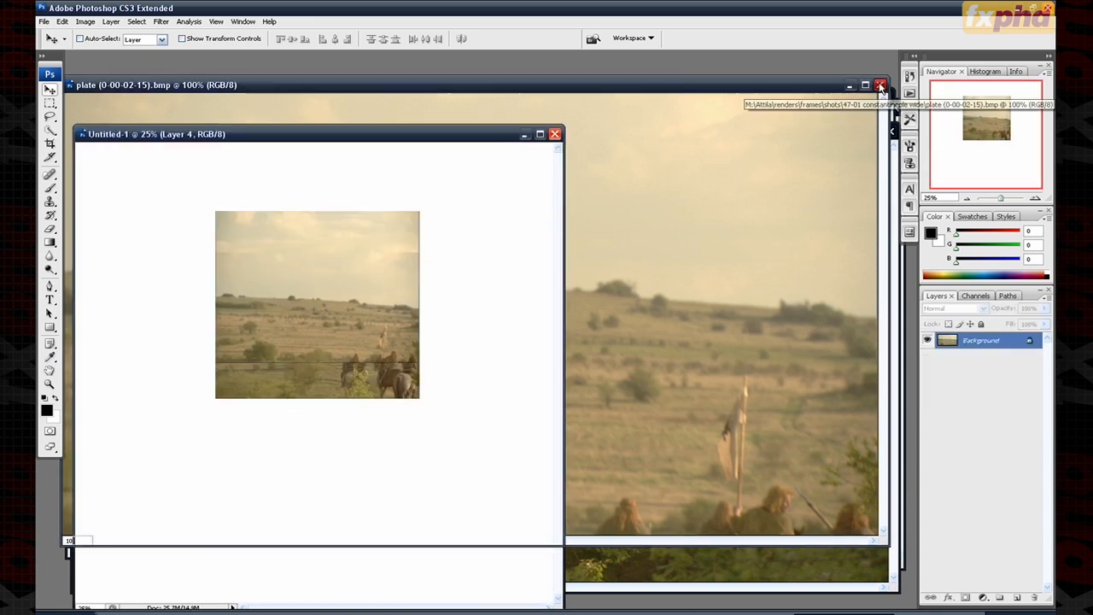
click(803, 102)
drag(541, 285, 333, 341)
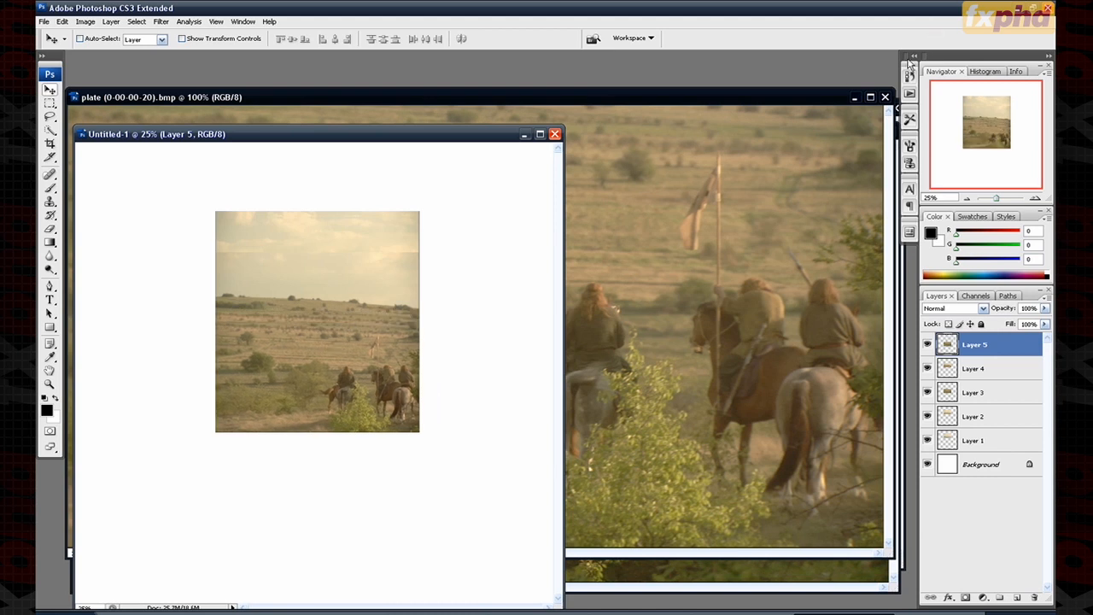
click(888, 96)
Step: Move the plate (0-00-00-06).bmp window aside and enlarge the Untitled-1 window to show the stitched stills at 66.7%
click(825, 110)
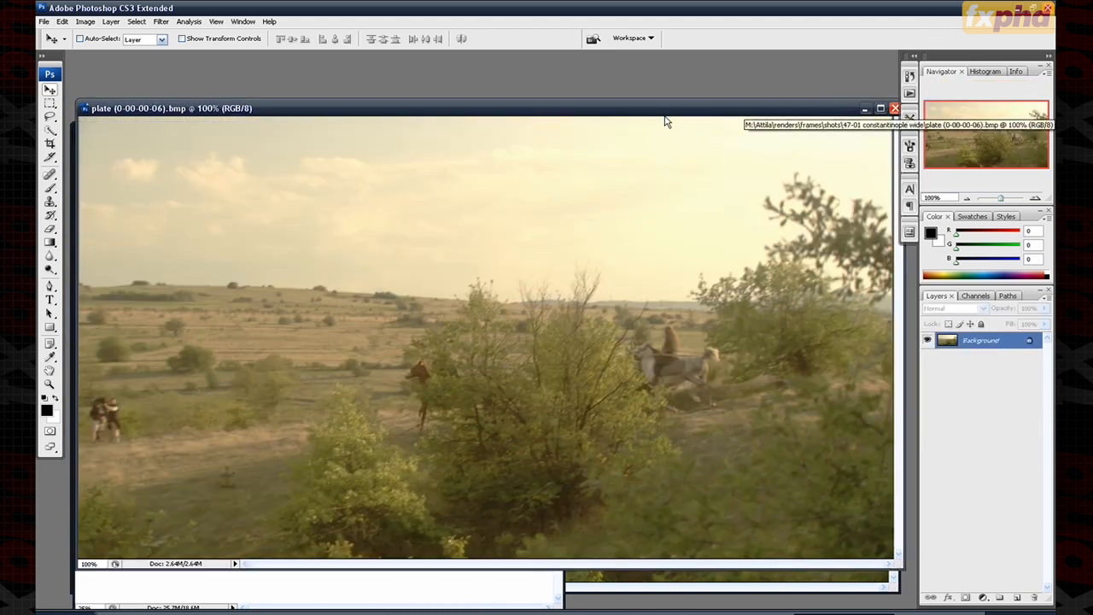
drag(655, 110, 909, 110)
click(251, 139)
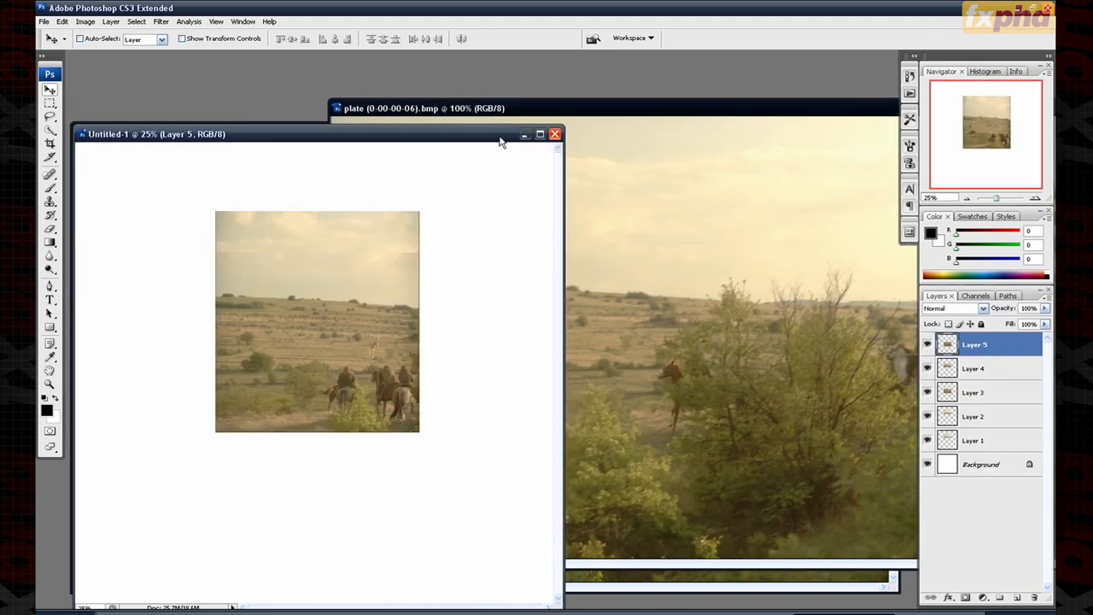
key(ctrl+plus)
key(ctrl+plus)
key(ctrl+plus)
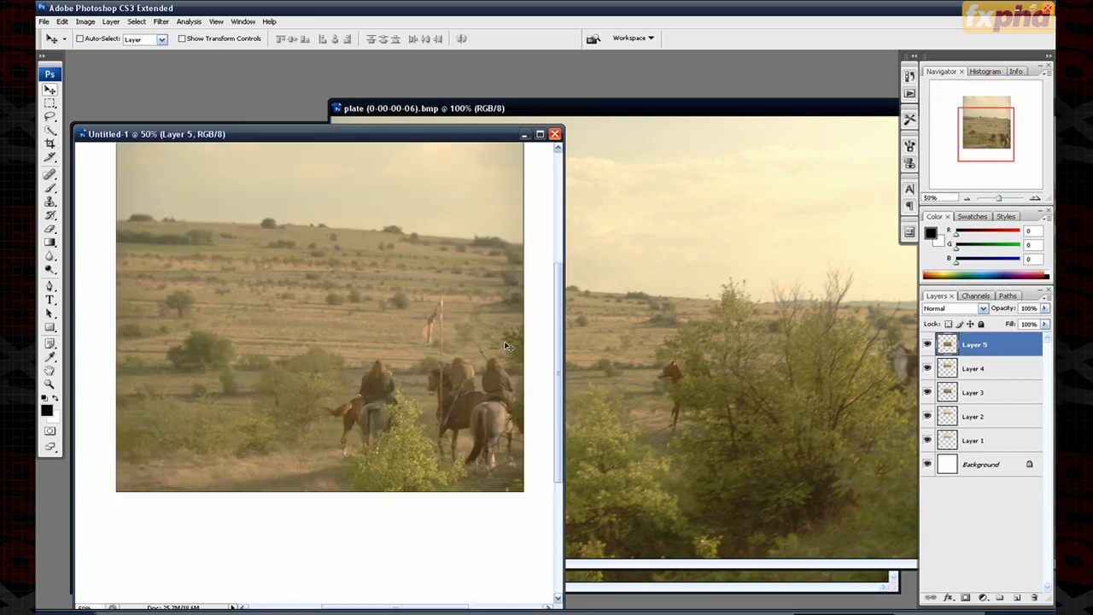
drag(559, 124, 816, 53)
drag(1011, 150, 997, 135)
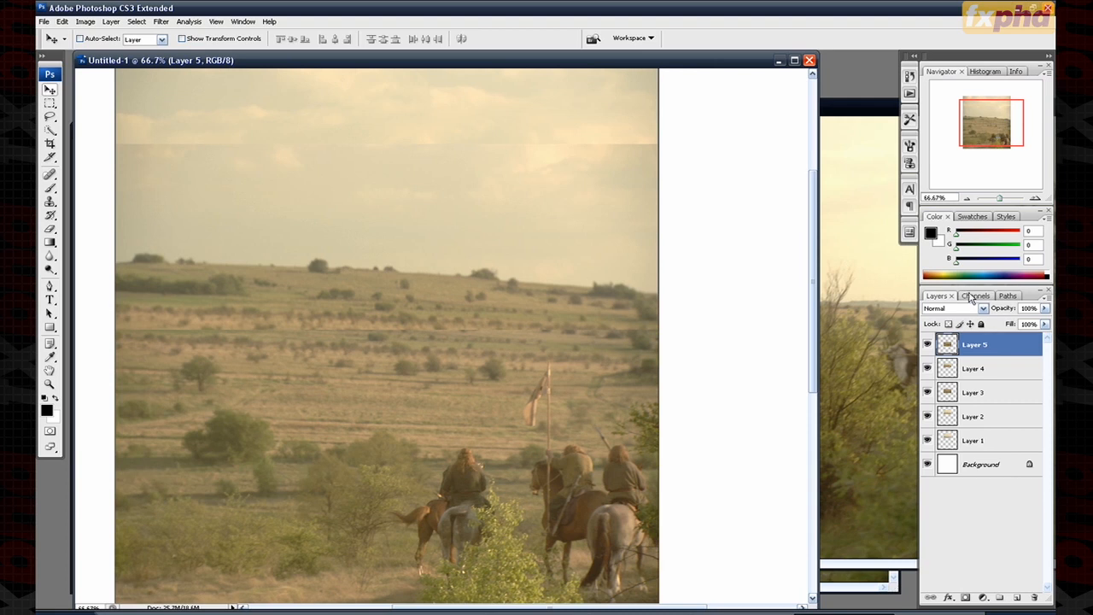
Step: Hide all five plate layers and show them one at a time, starting with Layer 5 and Layer 4
drag(927, 344, 928, 443)
click(927, 344)
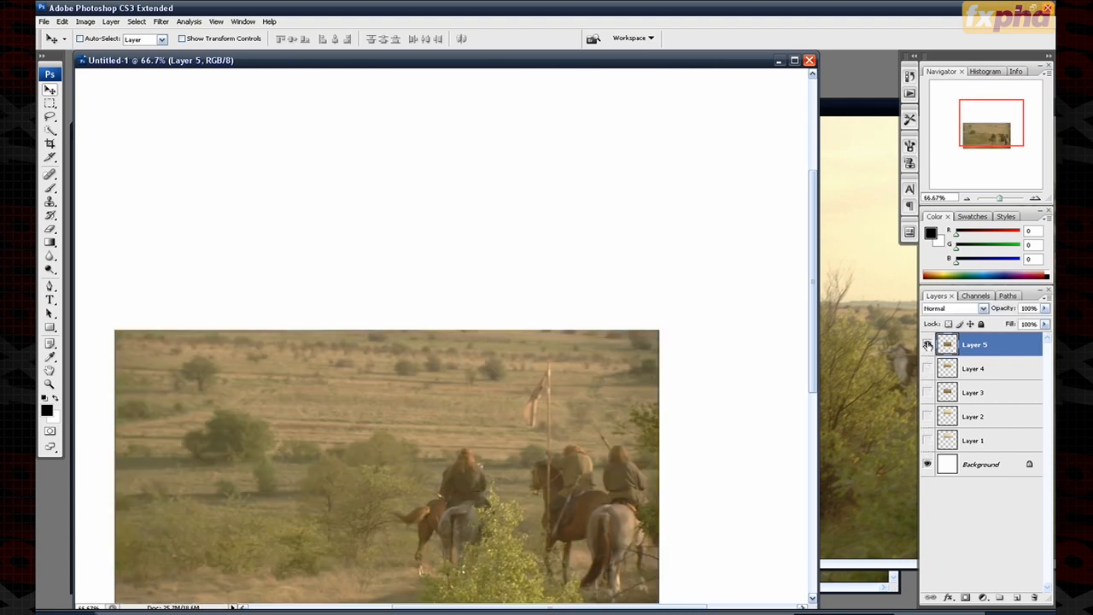
click(927, 344)
click(928, 373)
click(928, 376)
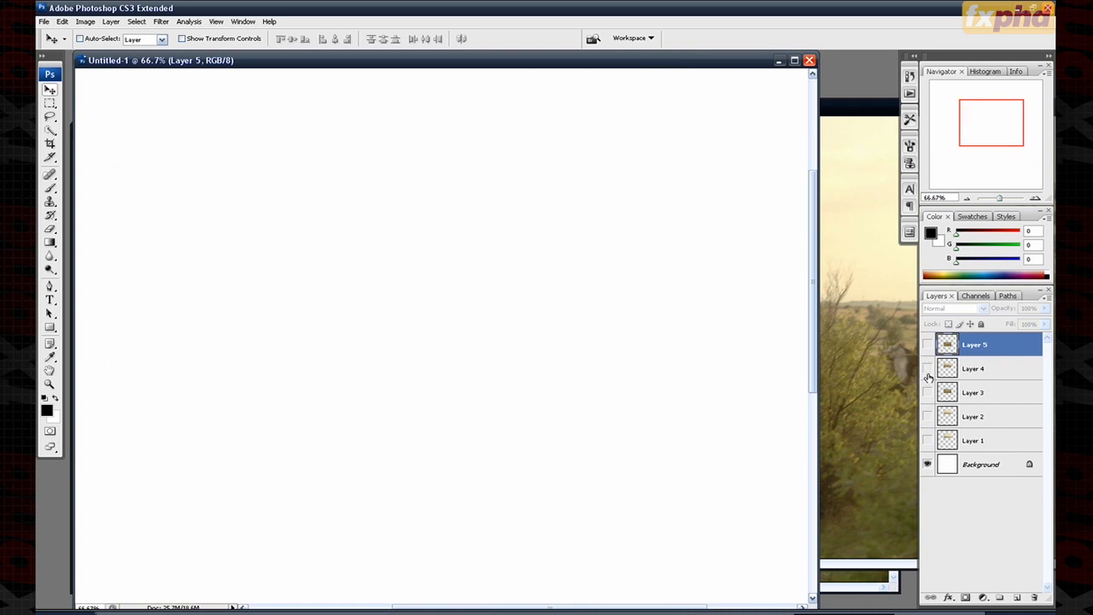
Step: Show Layer 1 and Layer 5, and move Layer 1 to the top of the layer stack
click(929, 391)
click(929, 392)
click(927, 416)
click(927, 416)
click(928, 440)
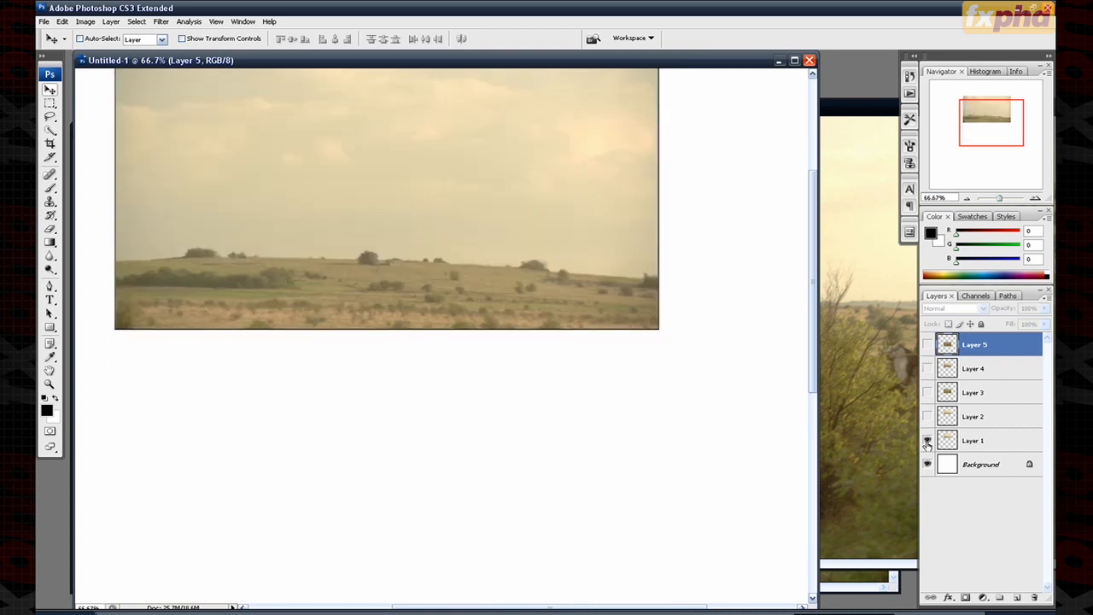
drag(963, 441, 984, 351)
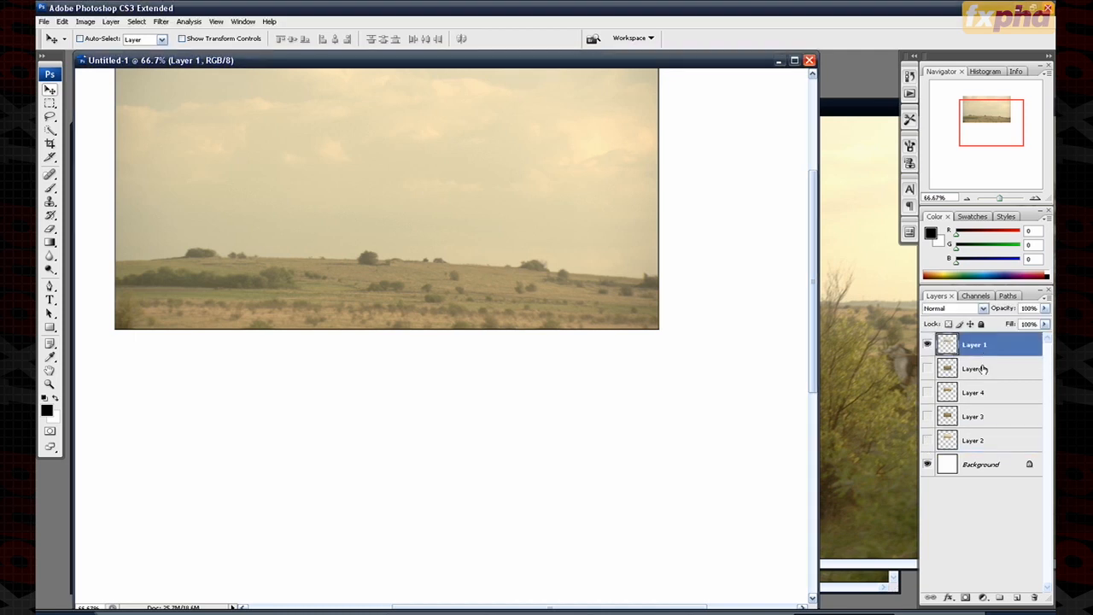
click(928, 368)
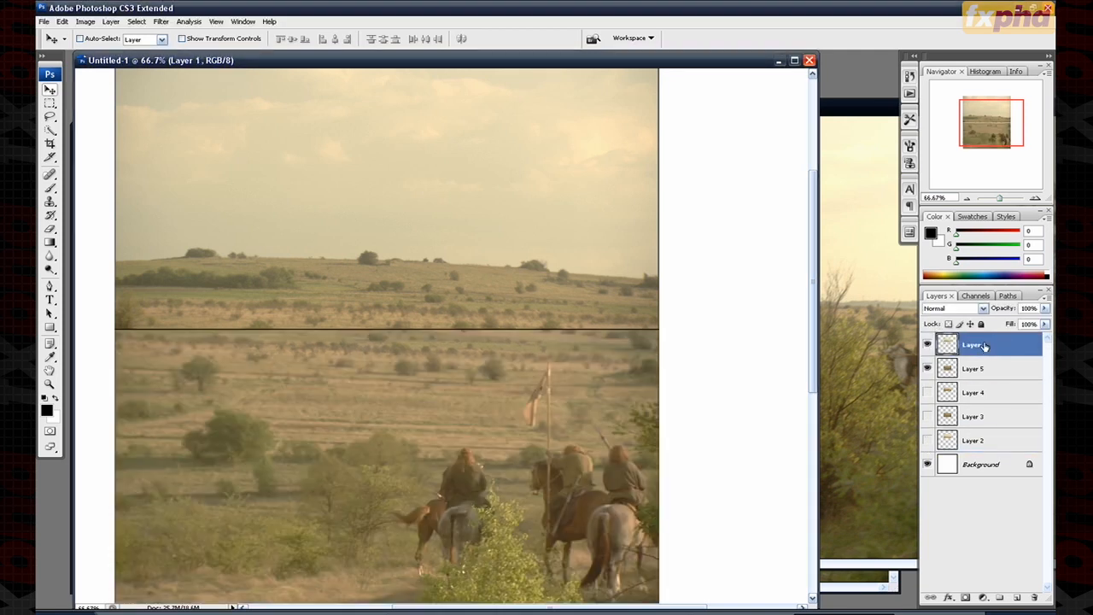
Step: Set Layer 1's opacity to 57% and move the sky plate down so it overlaps the upper edge of Layer 5
drag(1044, 308, 1018, 324)
click(997, 347)
drag(461, 332, 455, 285)
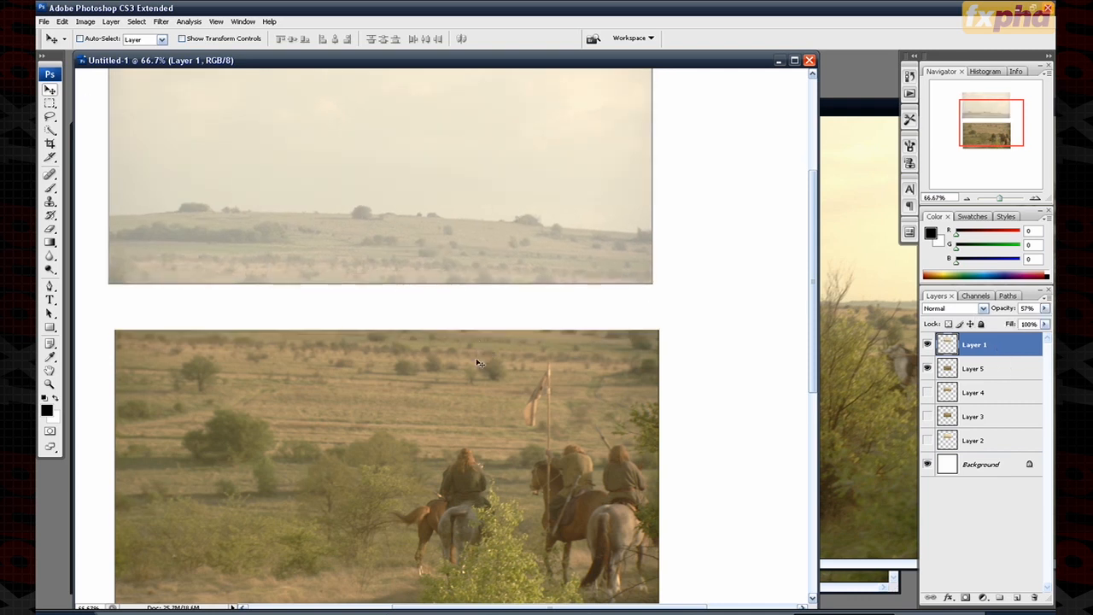
drag(464, 284, 496, 371)
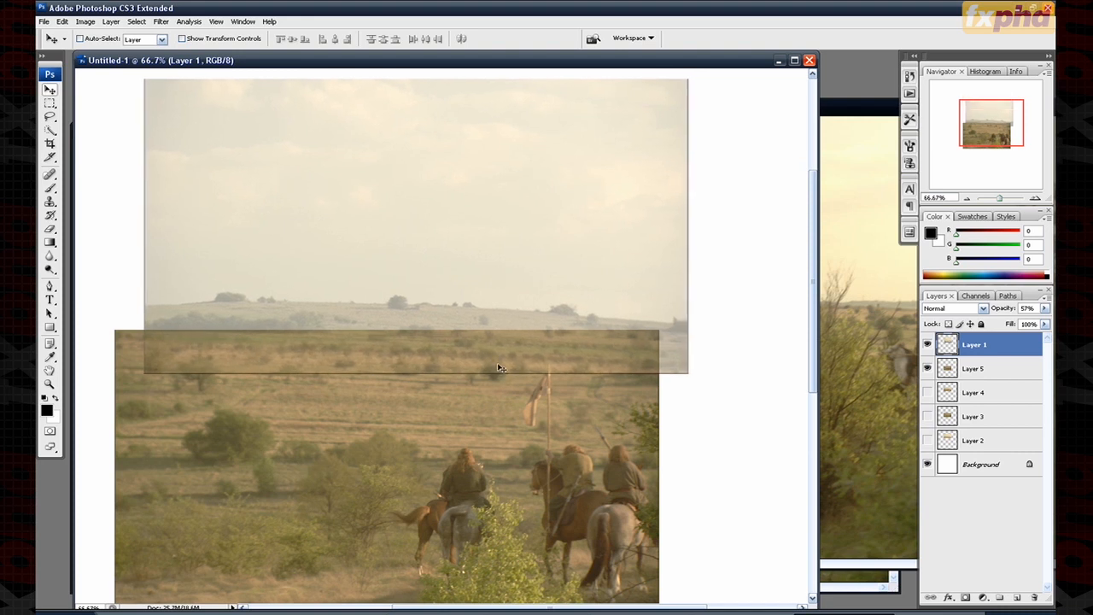
Step: Fine-tune Layer 1's position over Layer 5 until the bushes in the overlapping strip line up
key(ctrl+plus)
key(ctrl+plus)
key(ctrl+plus)
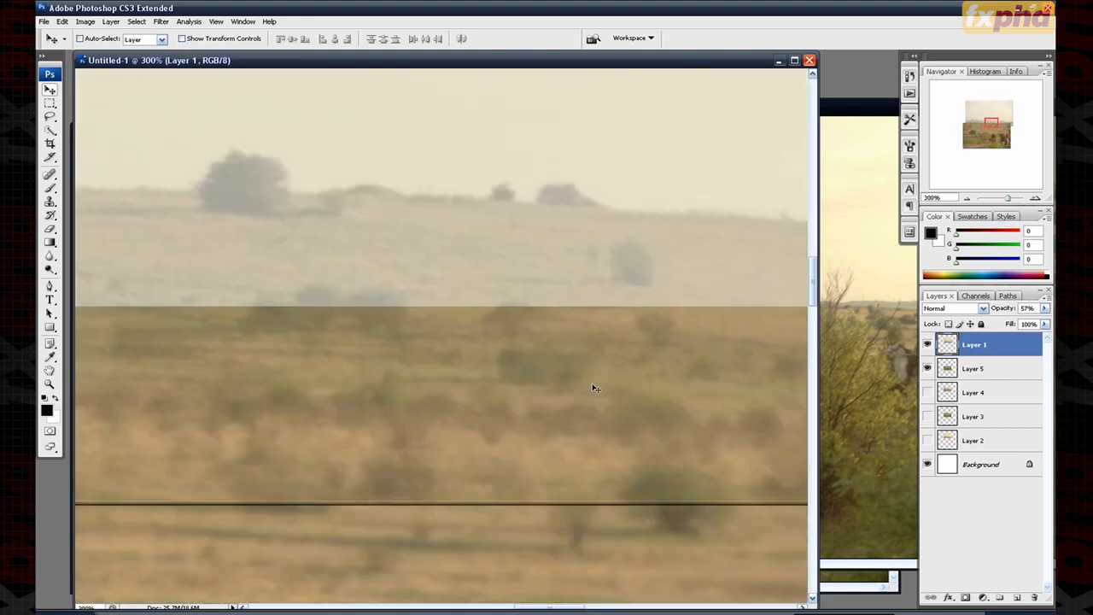
key(Left)
key(Left)
key(Left)
key(Right)
key(Right)
key(Right)
mouse_move(609, 421)
mouse_down()
mouse_move(601, 362)
mouse_move(603, 398)
mouse_move(595, 391)
mouse_move(607, 406)
mouse_move(604, 363)
mouse_move(605, 399)
mouse_up()
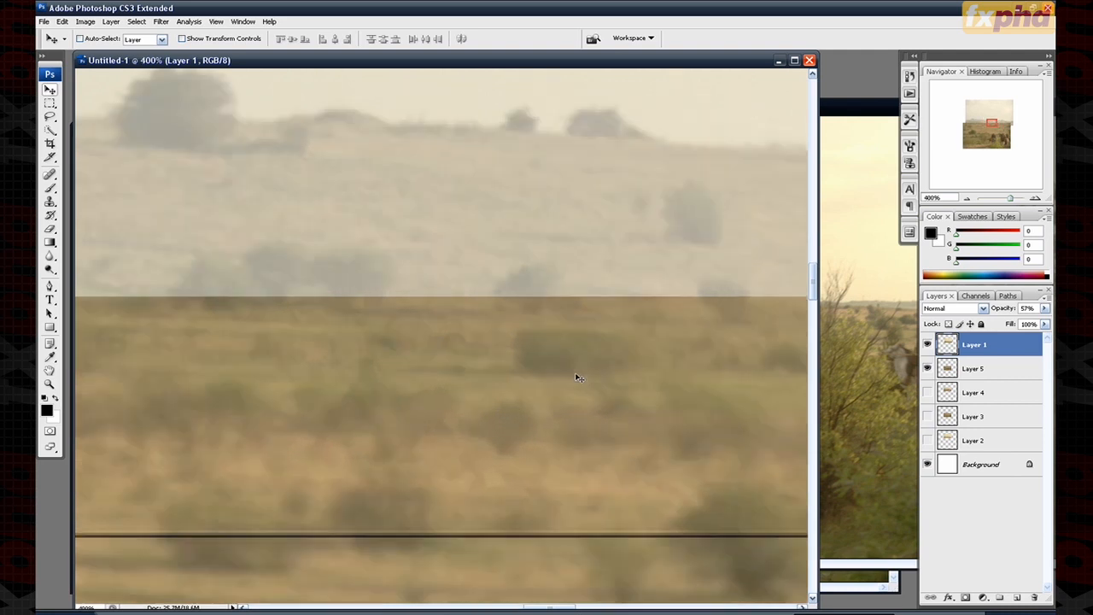
Step: Restore Layer 1's opacity to 100%
key(ctrl+minus)
key(ctrl+minus)
key(ctrl+minus)
key(ctrl+minus)
click(1044, 308)
drag(1015, 323, 1045, 323)
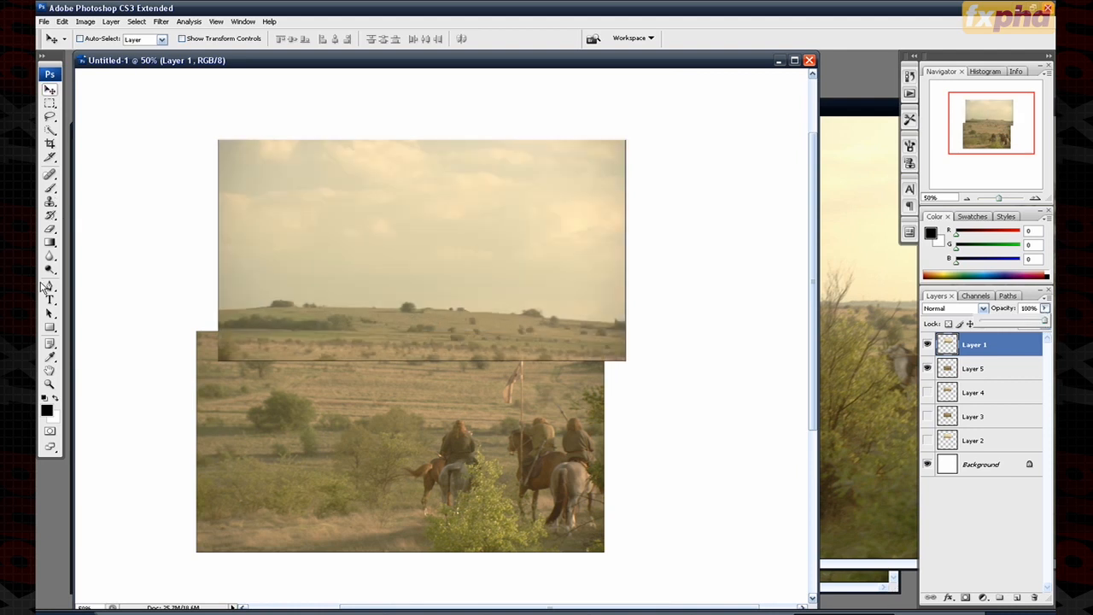
Step: Erase Layer 1's lower edge with a soft 41 px eraser to blend it into Layer 5
click(50, 229)
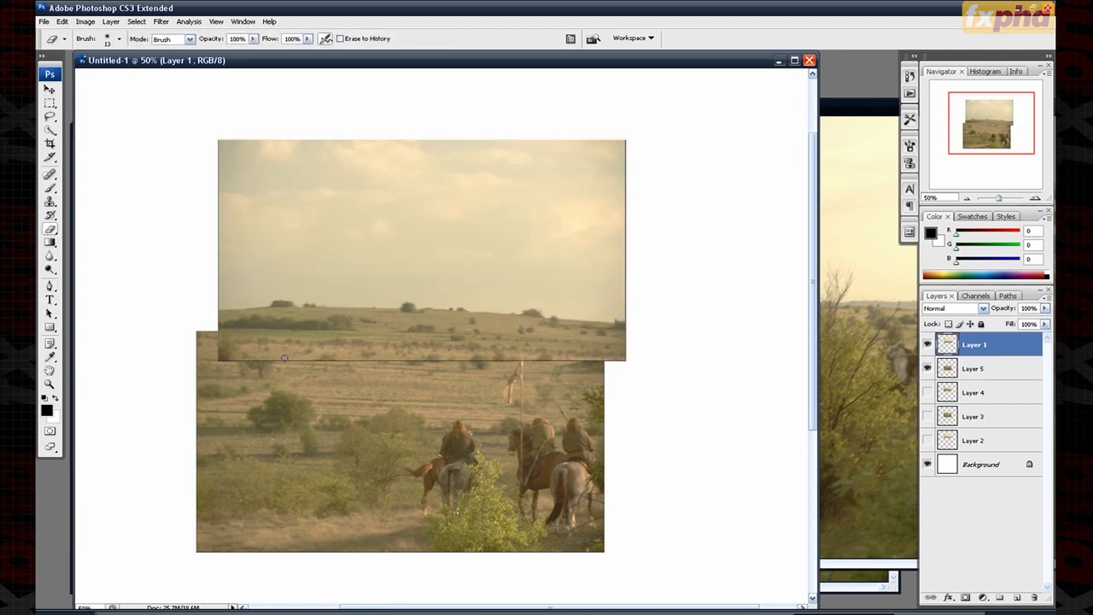
click(118, 41)
click(77, 74)
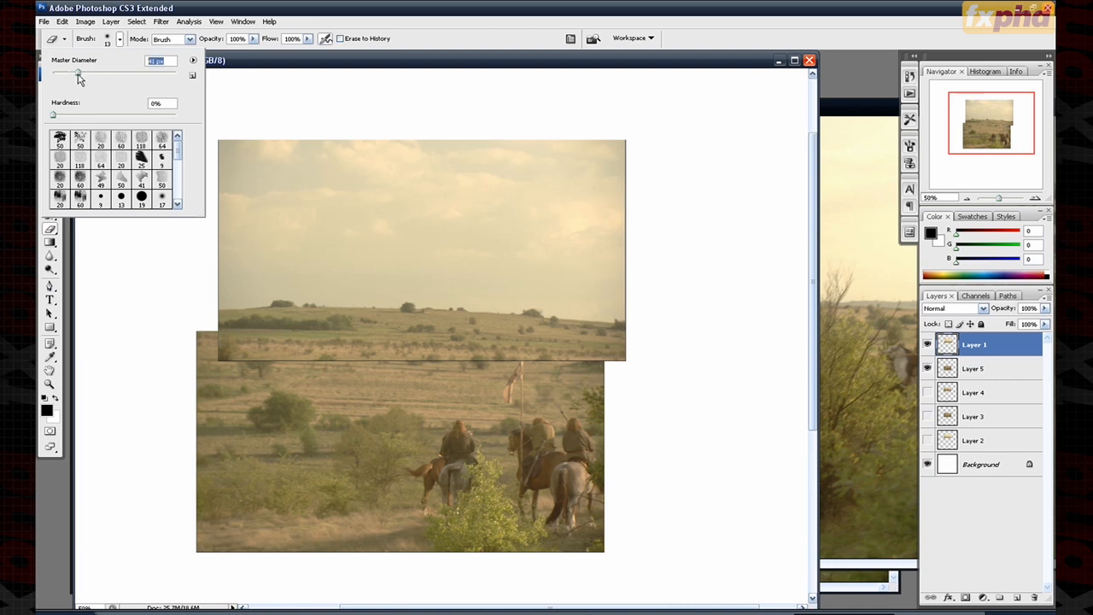
click(260, 62)
mouse_move(228, 355)
mouse_down()
mouse_move(295, 362)
mouse_move(202, 362)
mouse_move(617, 365)
mouse_move(598, 369)
mouse_up()
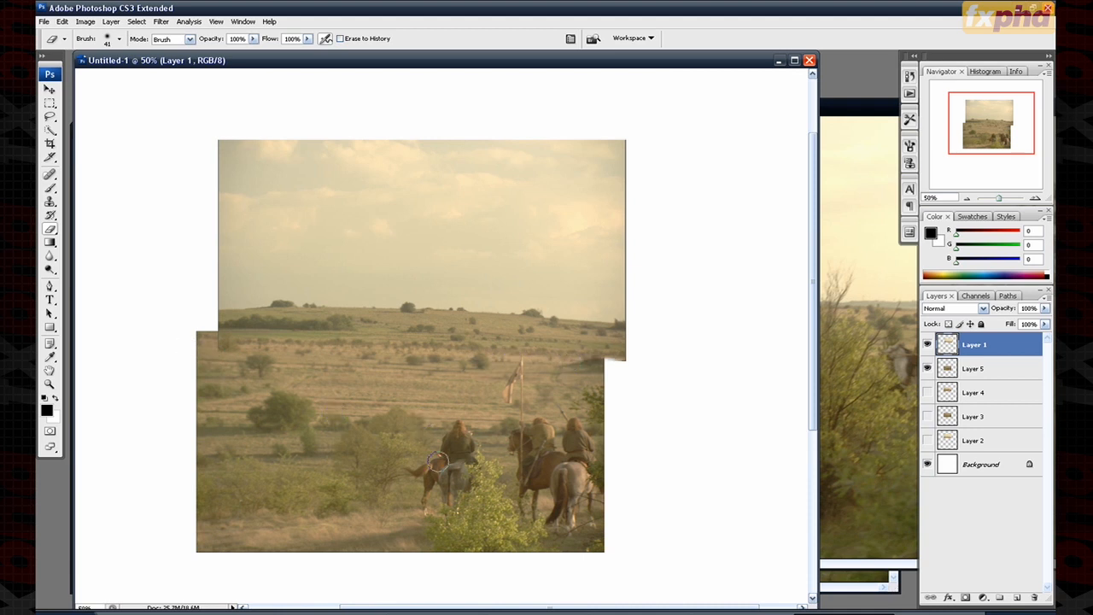
Step: Merge Layer 1 down into Layer 5 and rename the merged layer "close"
key(ctrl+e)
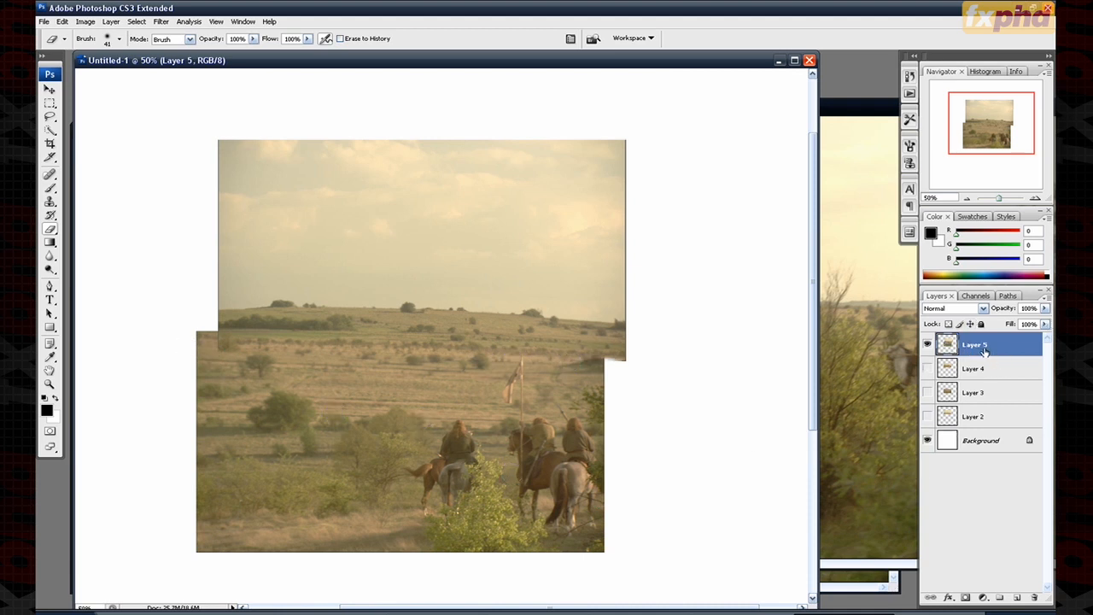
double_click(974, 345)
text(close)
key(Return)
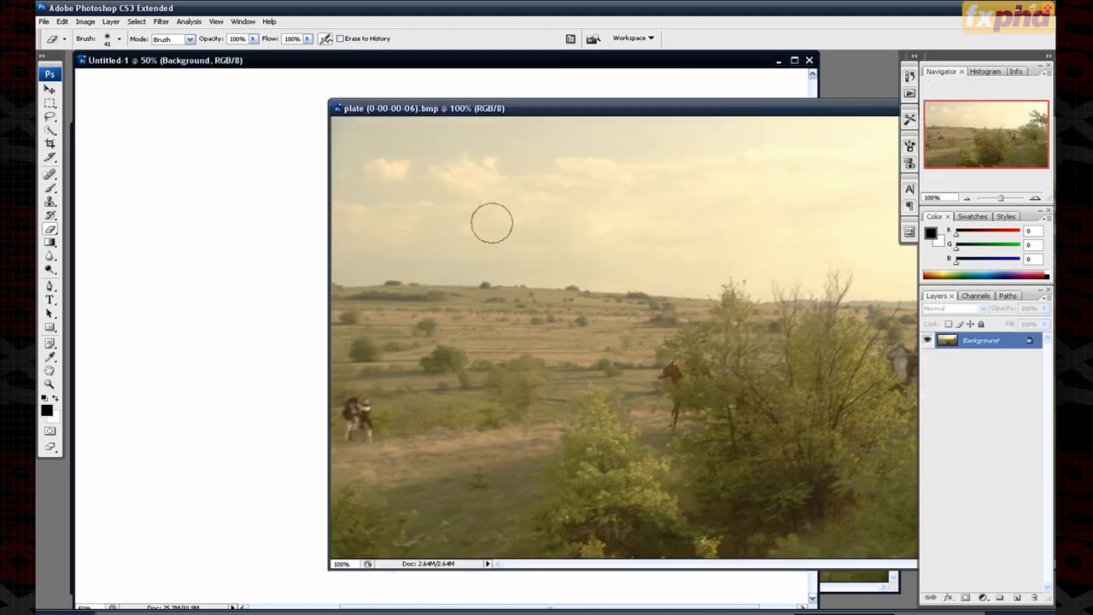
Step: Copy plate (0-00-00-06).bmp and 47-01 constantinople wide.bmp into Untitled-1 as layers, and close the constantinople wide image
key(v)
drag(564, 322, 316, 327)
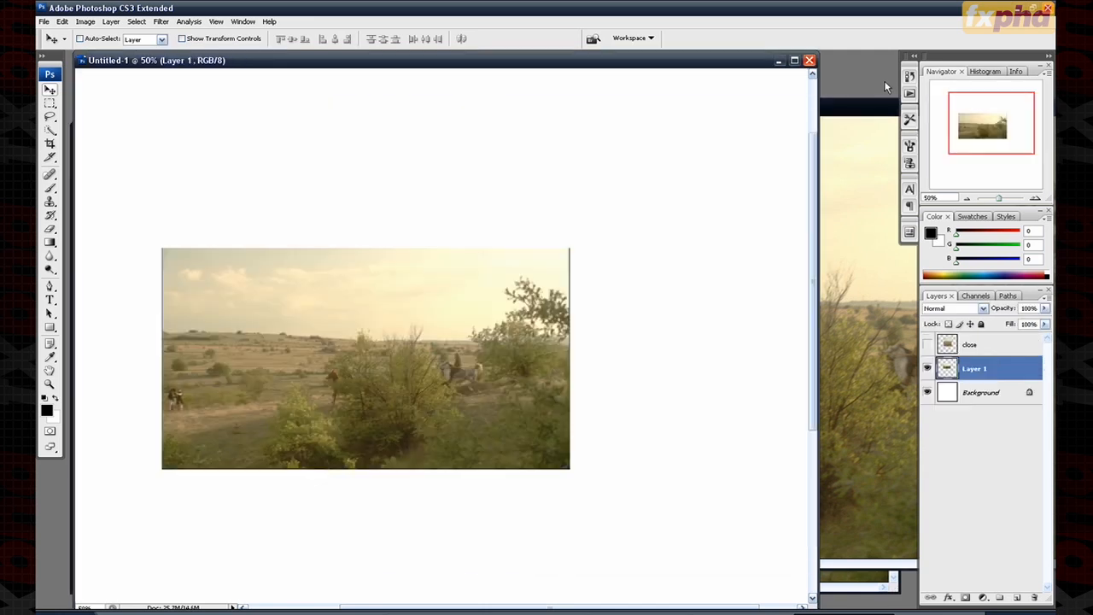
drag(884, 108, 594, 146)
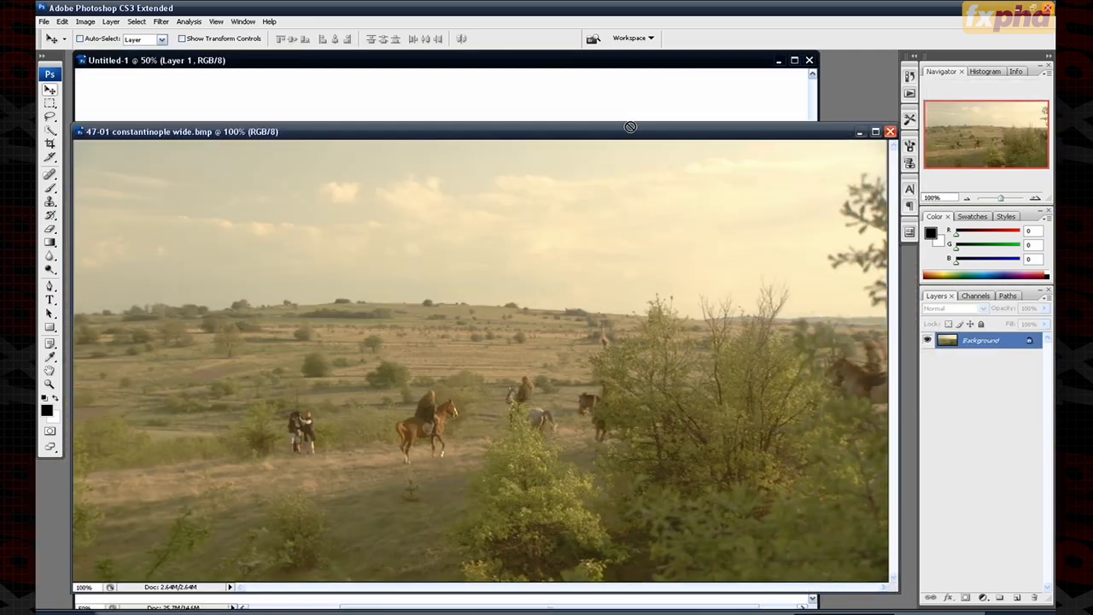
drag(630, 127, 632, 116)
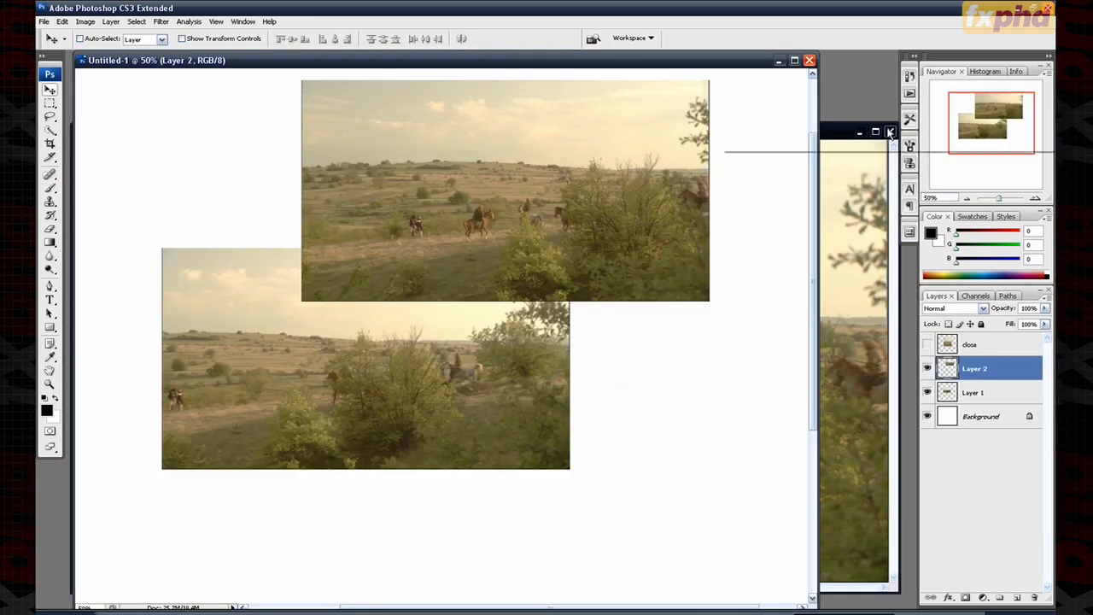
click(889, 133)
Step: Move Layer 2 over Layer 1 with their upper and lower edges level, and compare the overlap by toggling Layer 2's visibility
drag(418, 242, 327, 399)
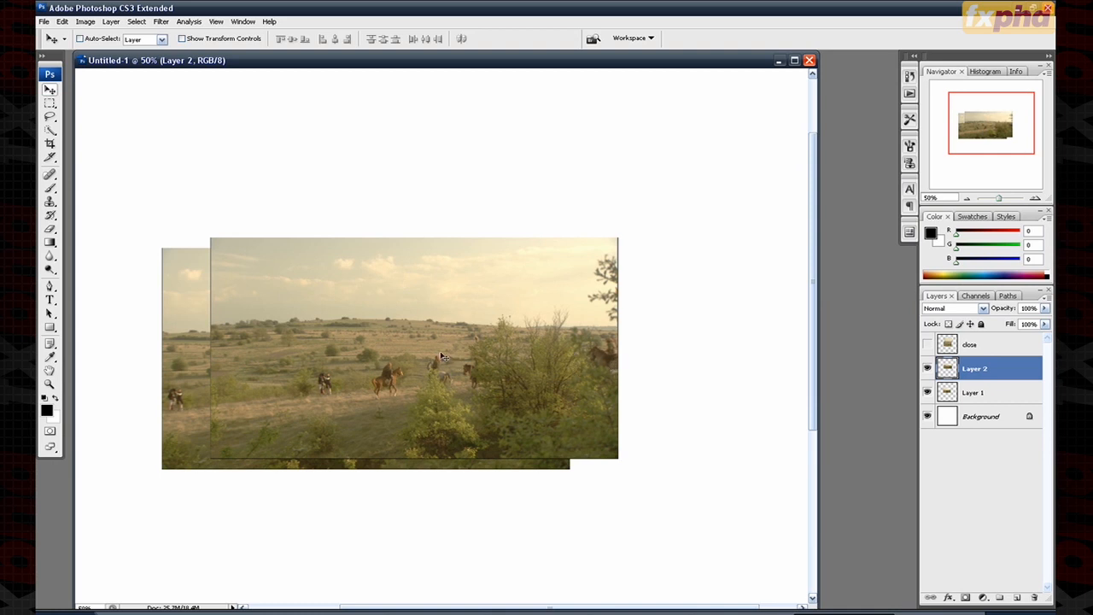
drag(403, 394, 431, 405)
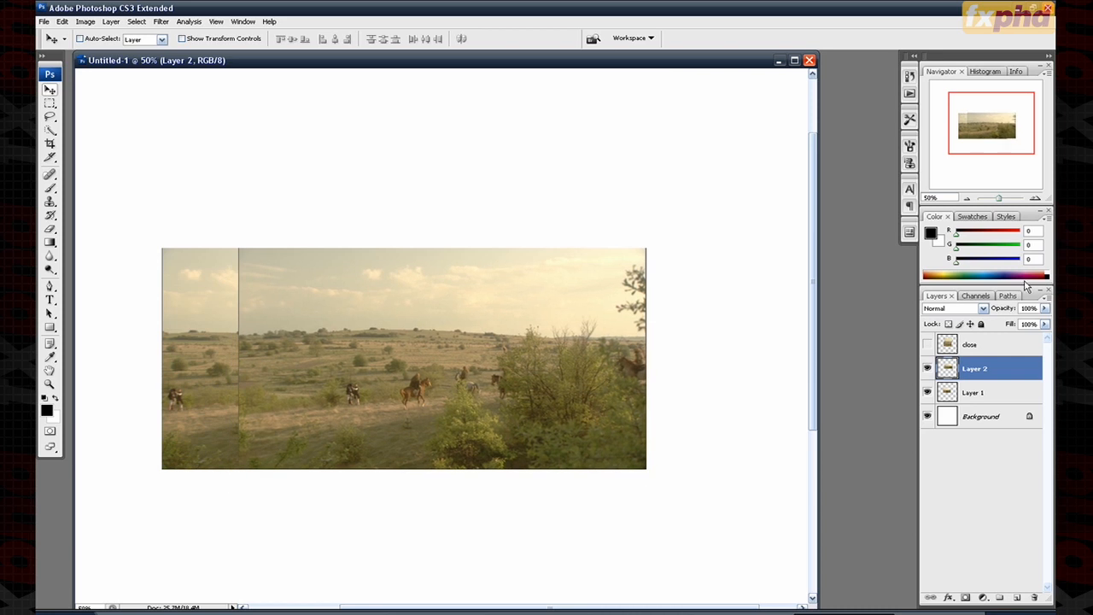
click(1035, 199)
click(1036, 199)
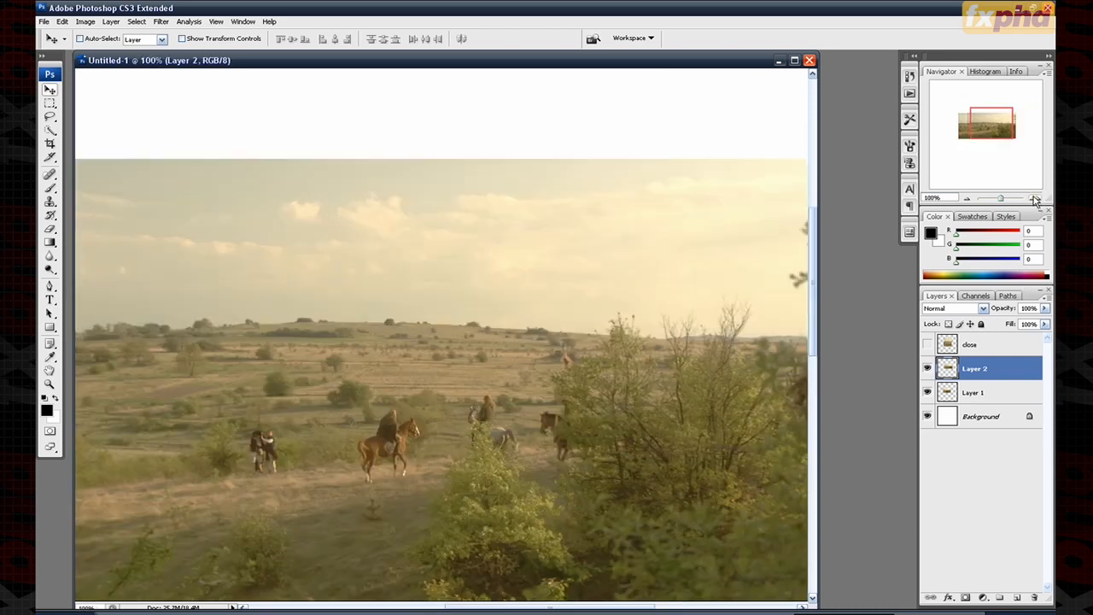
drag(989, 131, 993, 121)
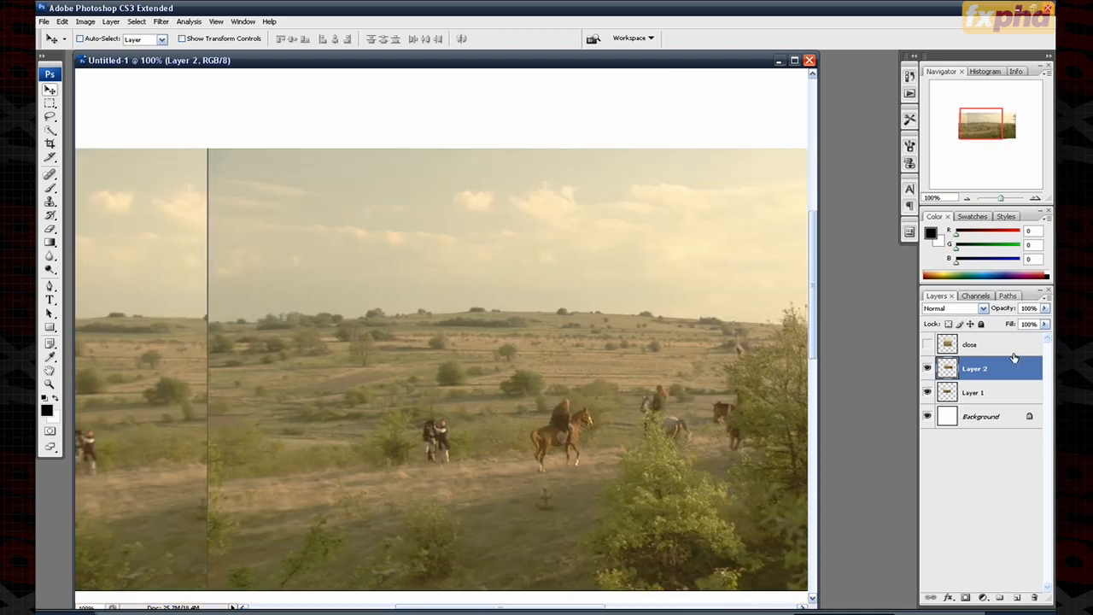
click(927, 368)
click(927, 368)
Step: Set Layer 2's opacity to 63% and shift it left over Layer 1 until the hills and trees match
click(1044, 308)
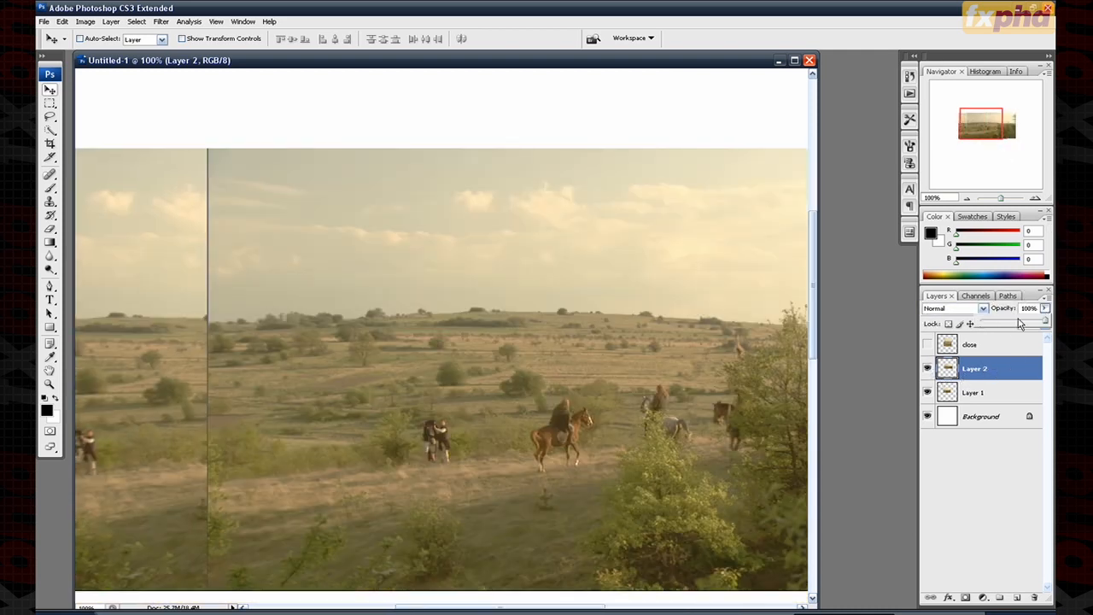
click(1021, 322)
drag(422, 385, 286, 401)
drag(342, 373, 436, 348)
drag(626, 370, 486, 392)
drag(405, 279, 459, 259)
drag(491, 331, 450, 259)
drag(499, 327, 406, 307)
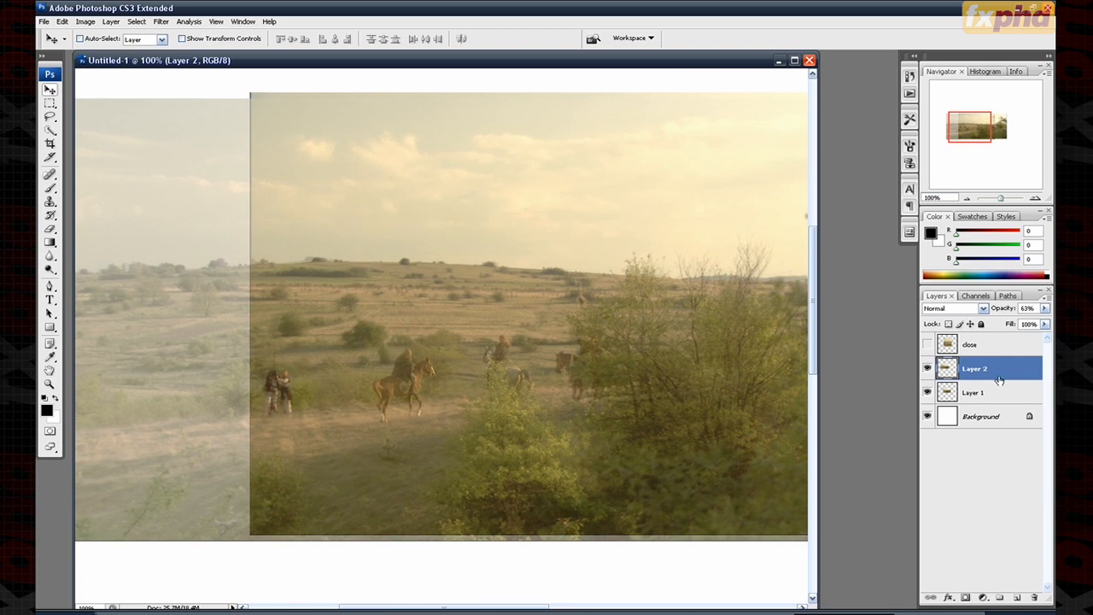
Step: Restore Layer 2's opacity to 100%
click(1045, 309)
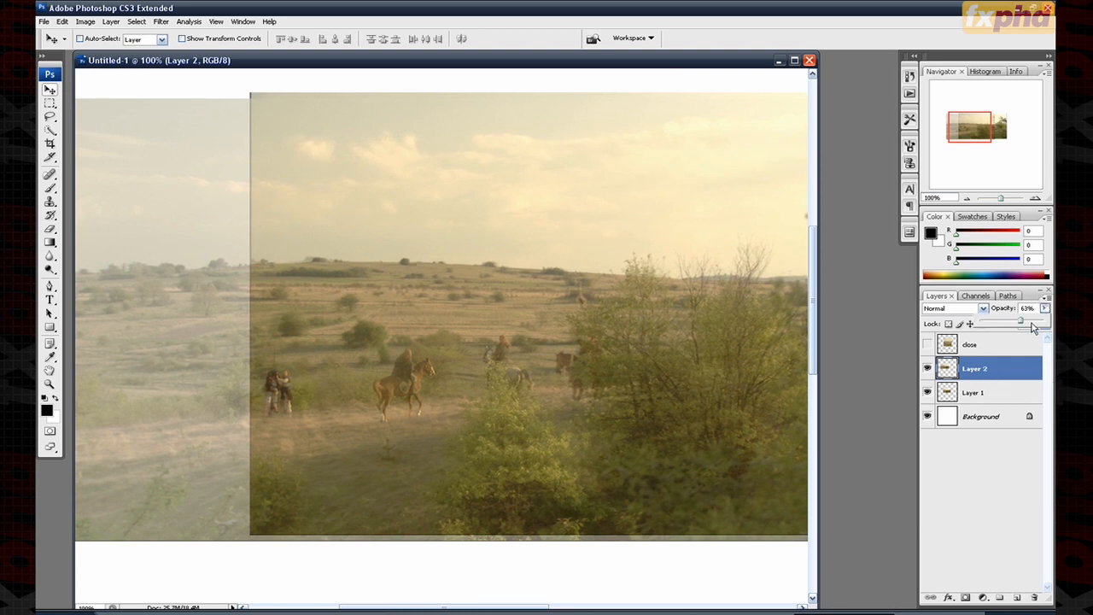
drag(1025, 325, 1047, 324)
click(1004, 374)
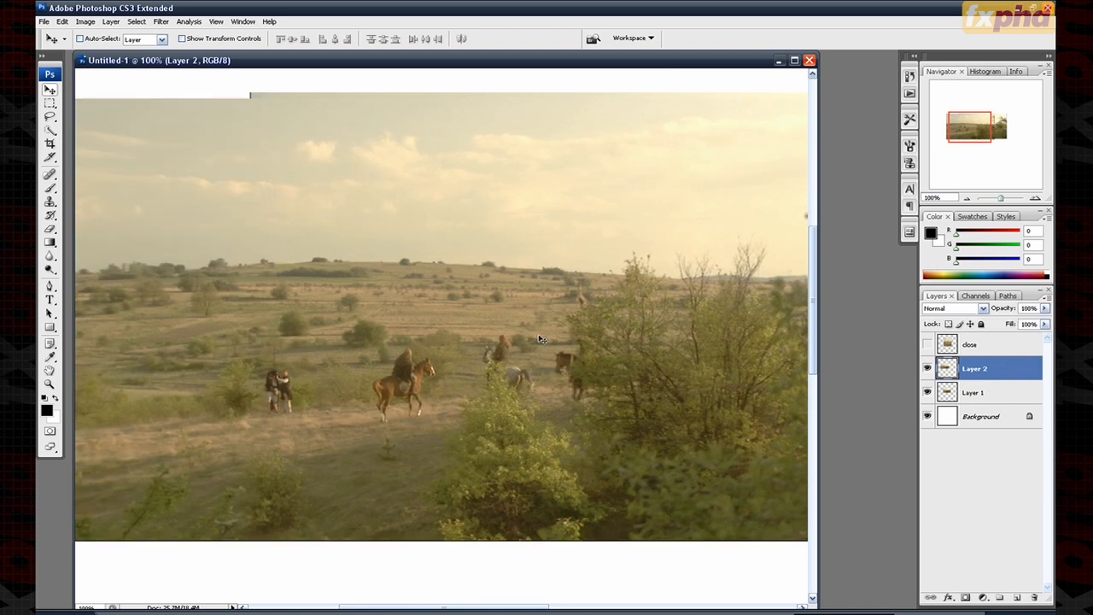
Step: Erase Layer 2's right edge and overhanging branches with the soft eraser, enlarging it to 97 px, to blend into Layer 1
key(ctrl+minus)
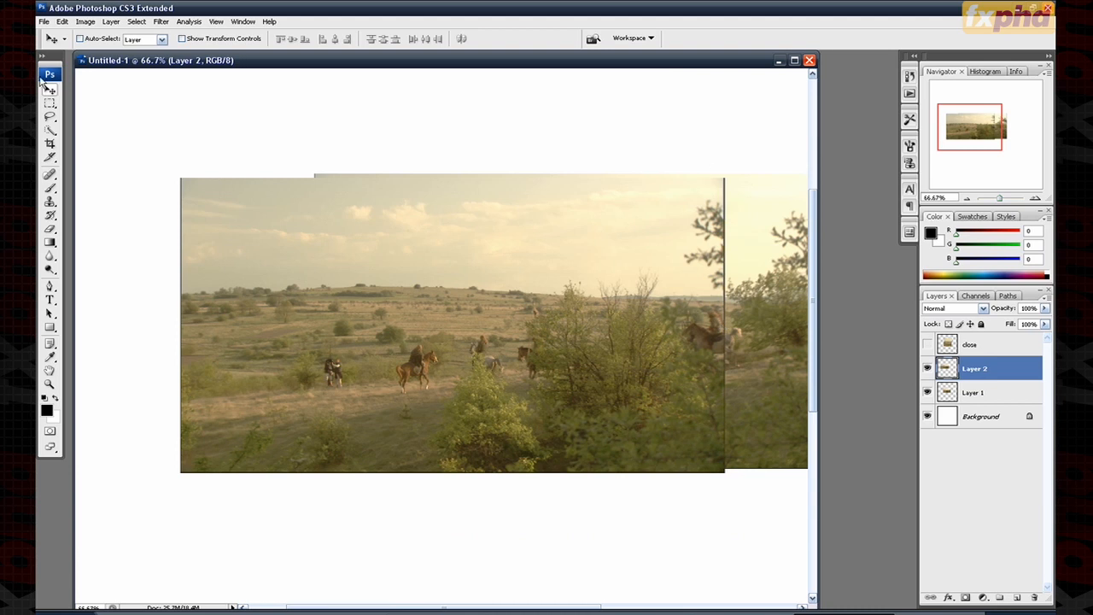
click(49, 231)
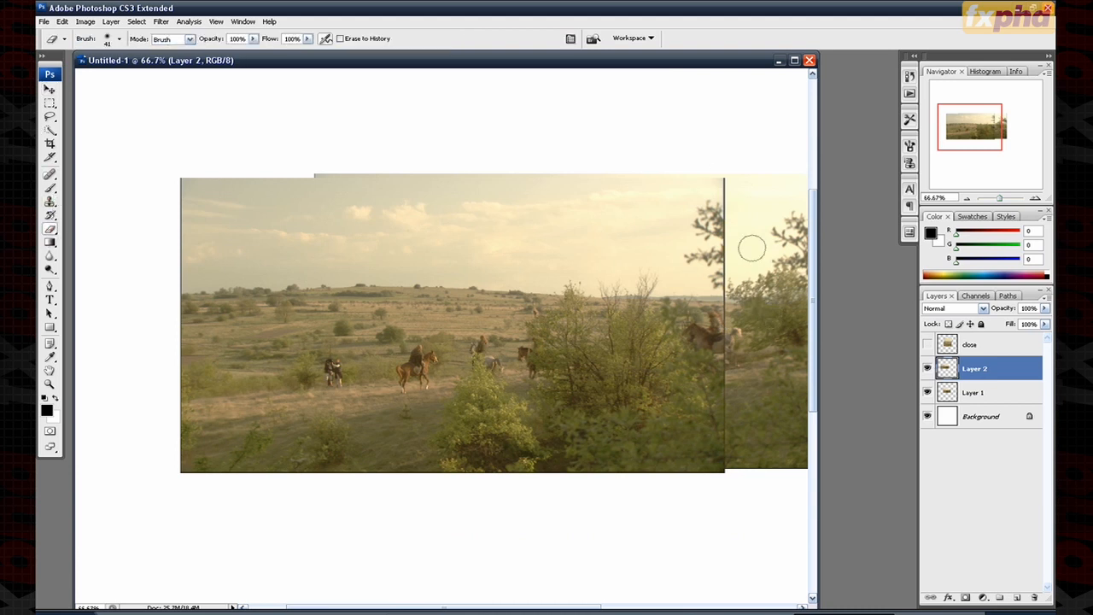
drag(722, 220, 710, 295)
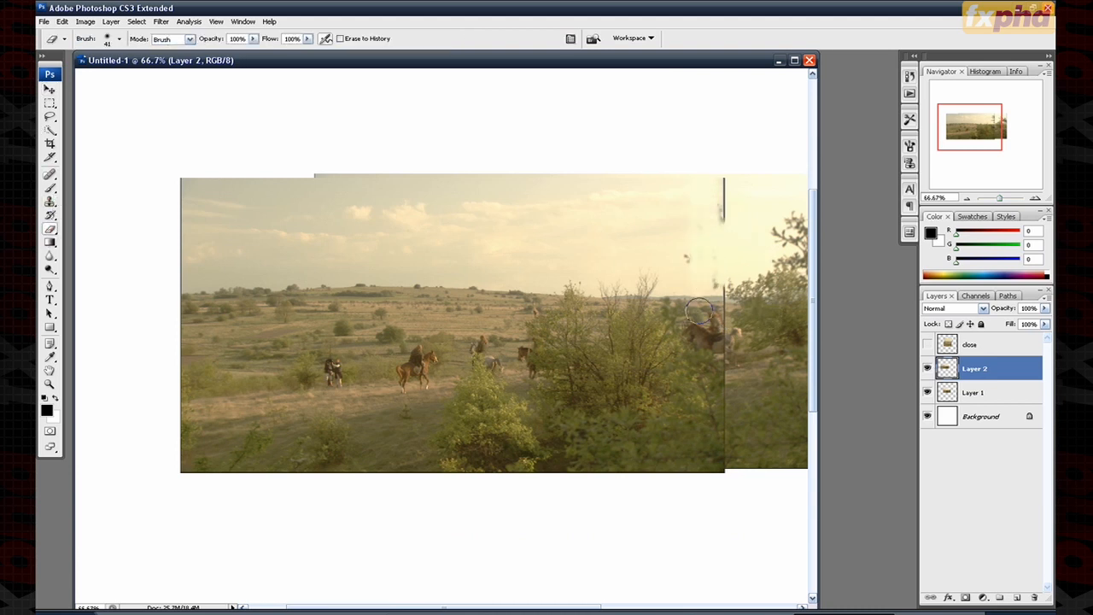
click(119, 40)
click(108, 73)
mouse_move(736, 256)
mouse_down()
mouse_move(708, 219)
mouse_move(698, 181)
mouse_move(700, 237)
mouse_move(733, 173)
mouse_move(755, 343)
mouse_move(725, 314)
mouse_move(720, 340)
mouse_move(725, 331)
mouse_move(710, 327)
mouse_move(740, 369)
mouse_move(728, 434)
mouse_move(746, 478)
mouse_up()
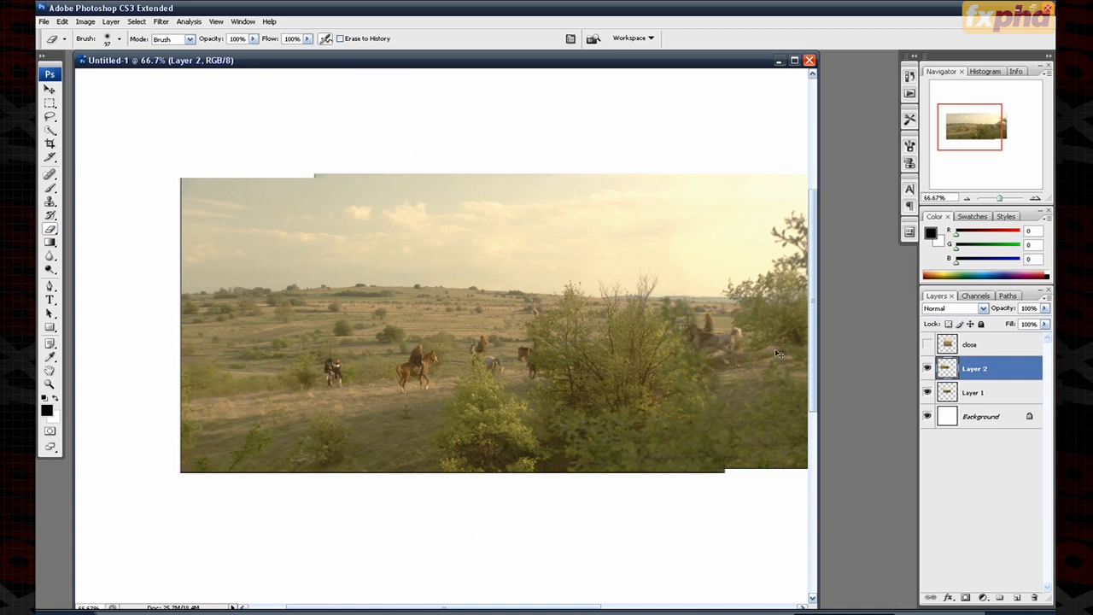
Step: Merge Layer 2 down into Layer 1 and rename the merged layer "wide"
key(ctrl+e)
double_click(976, 369)
text(wide)
key(Return)
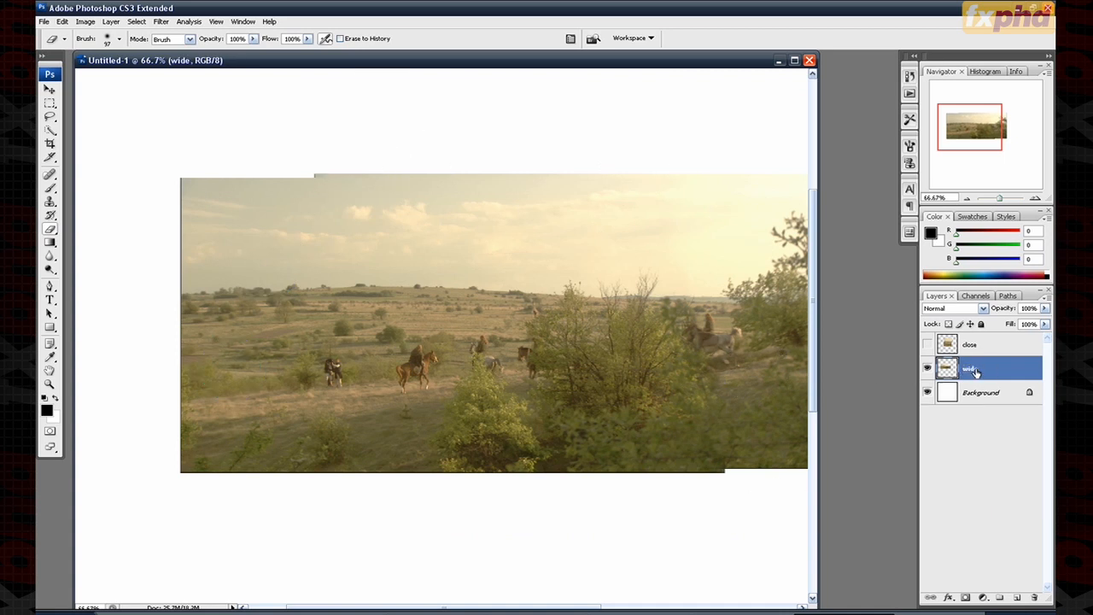
Step: Show the close layer and reposition it over the right part of the wide layer with the Move tool
click(927, 345)
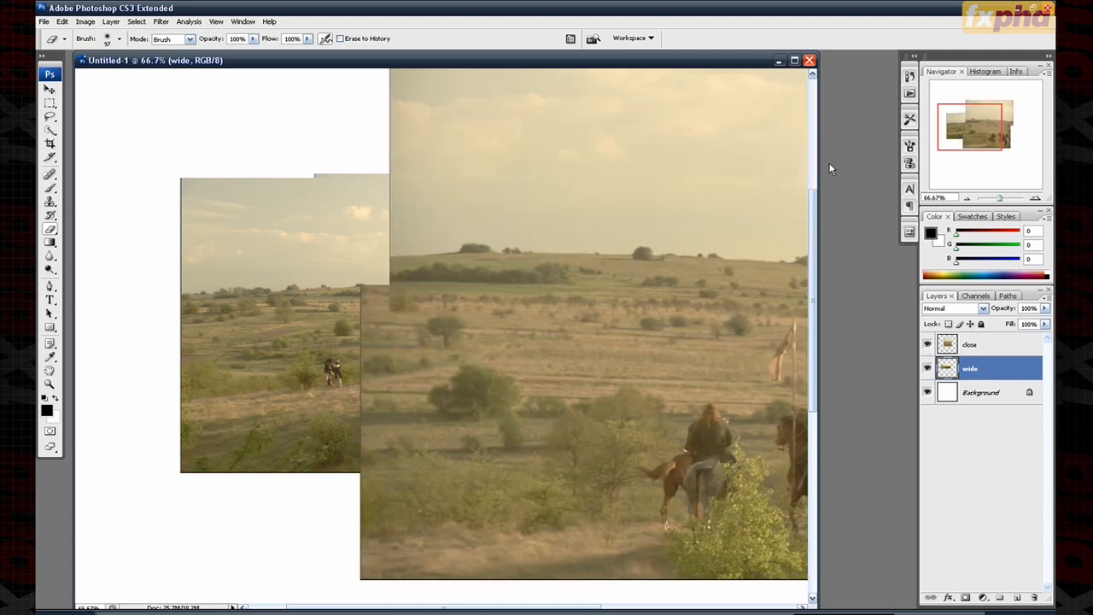
key(ctrl+minus)
drag(980, 128, 992, 131)
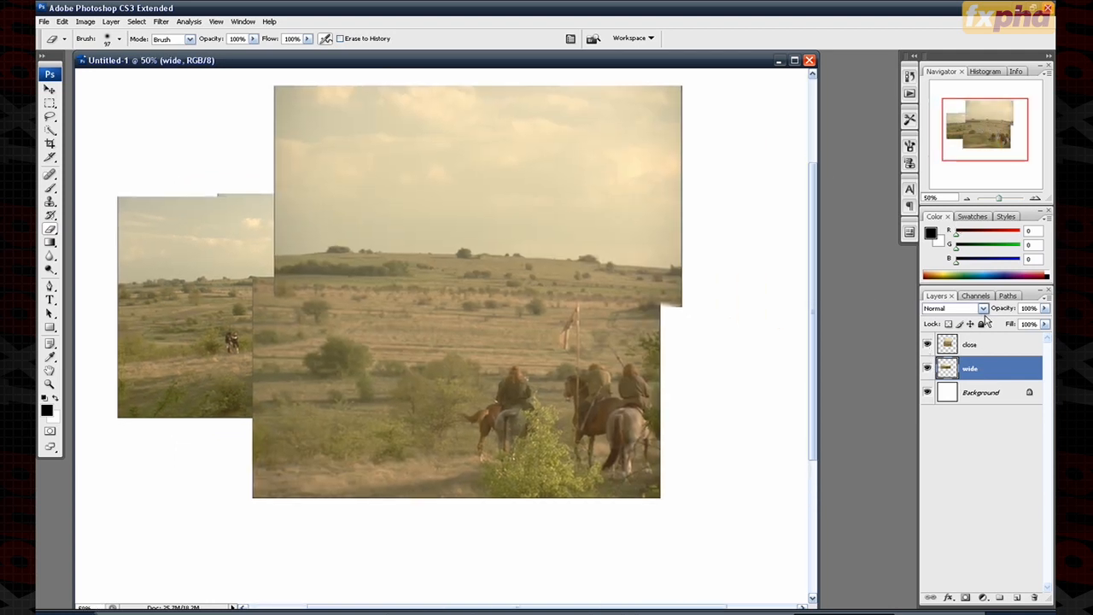
click(994, 343)
click(49, 89)
drag(436, 232, 472, 269)
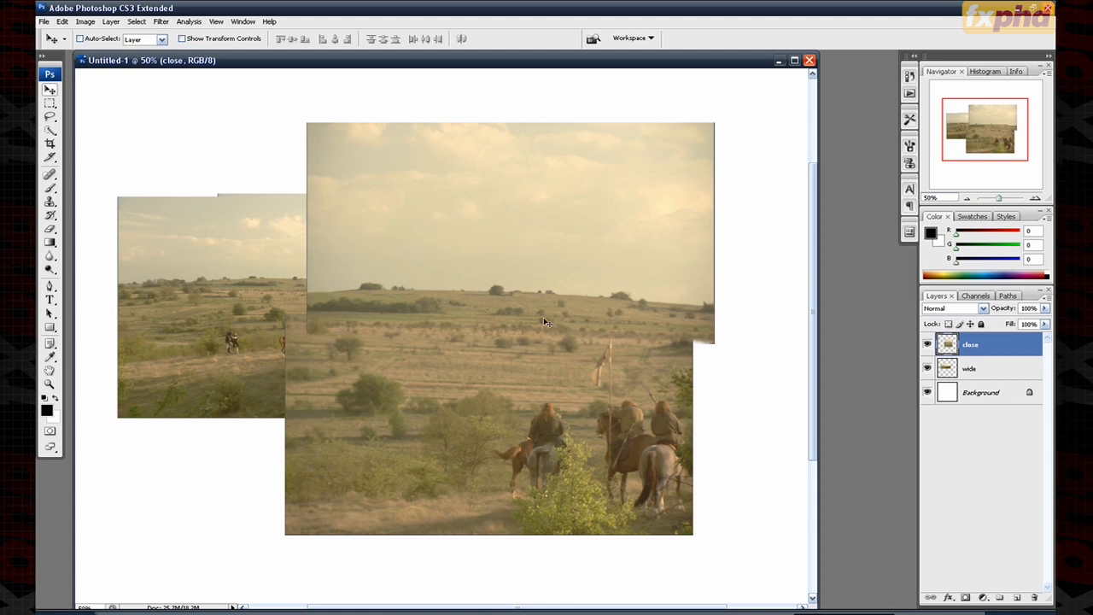
drag(505, 322, 462, 307)
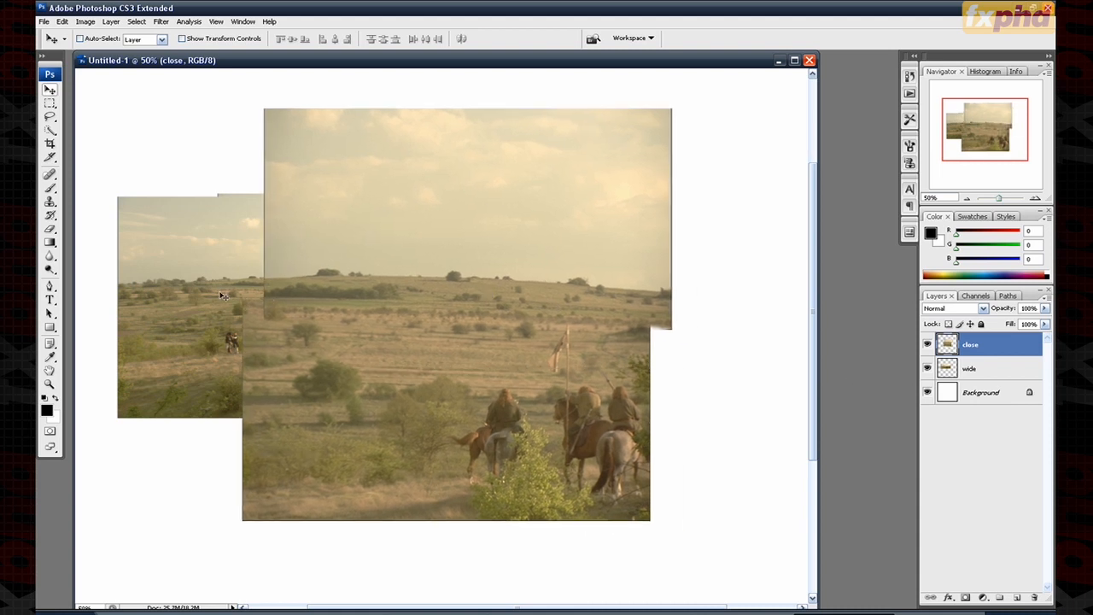
Step: Move the wide layer above the close layer in the layer stack and view the whole canvas
drag(979, 369, 990, 341)
click(963, 198)
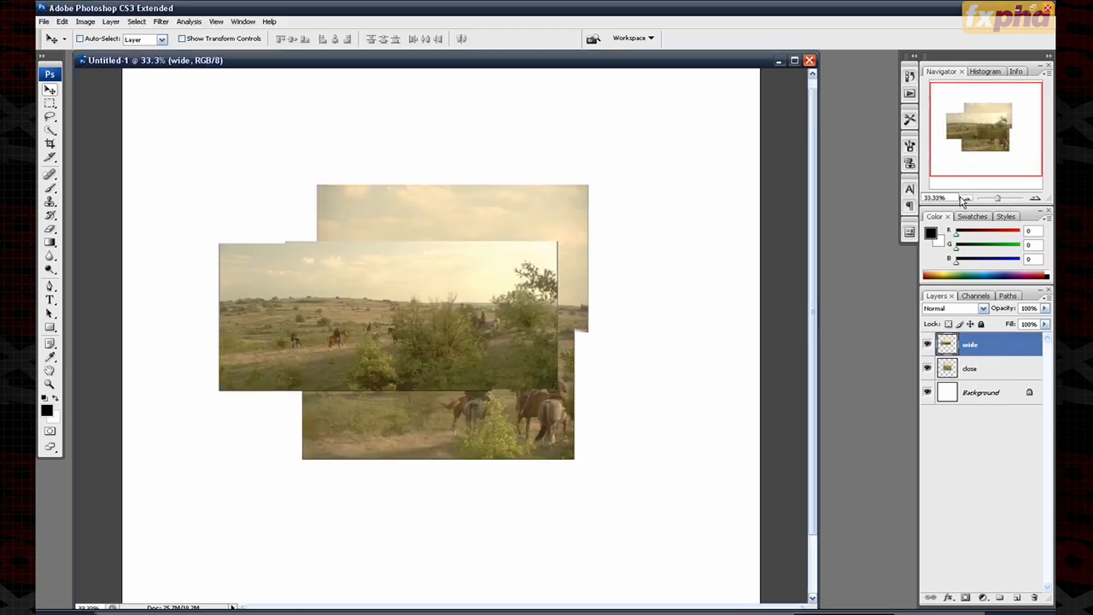
click(963, 198)
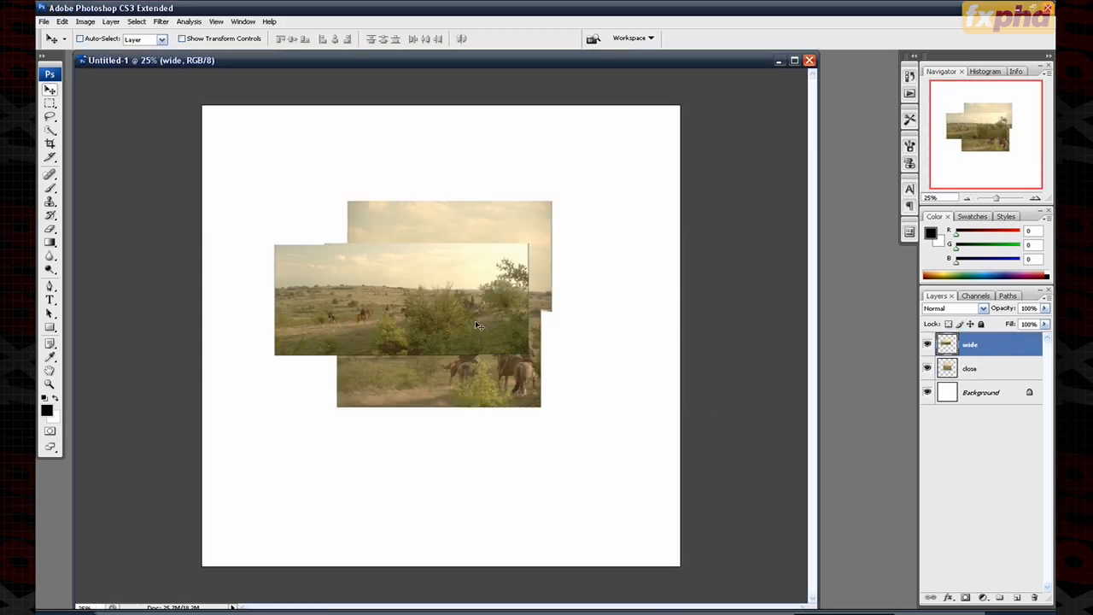
Step: Lower the wide layer's opacity to 51% so the close layer shows through it
key(ctrl+t)
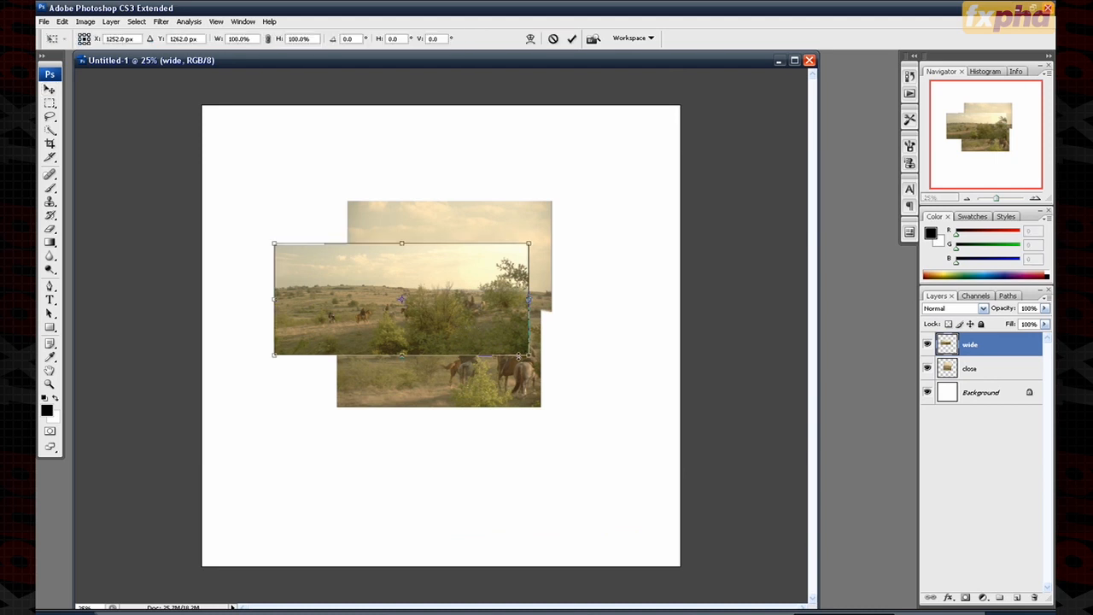
key(Return)
drag(1044, 308, 1014, 322)
Step: Scale the wide layer proportionally to about 187% and move it so its hill line overlaps the close layer's horizon
key(ctrl+t)
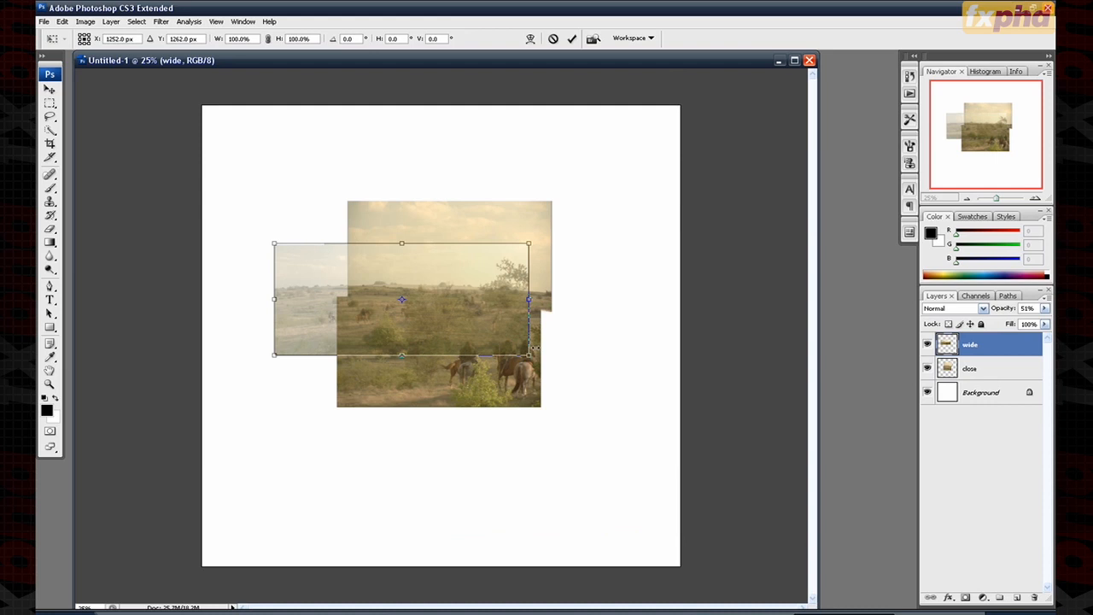
drag(528, 355, 753, 449)
drag(305, 247, 310, 205)
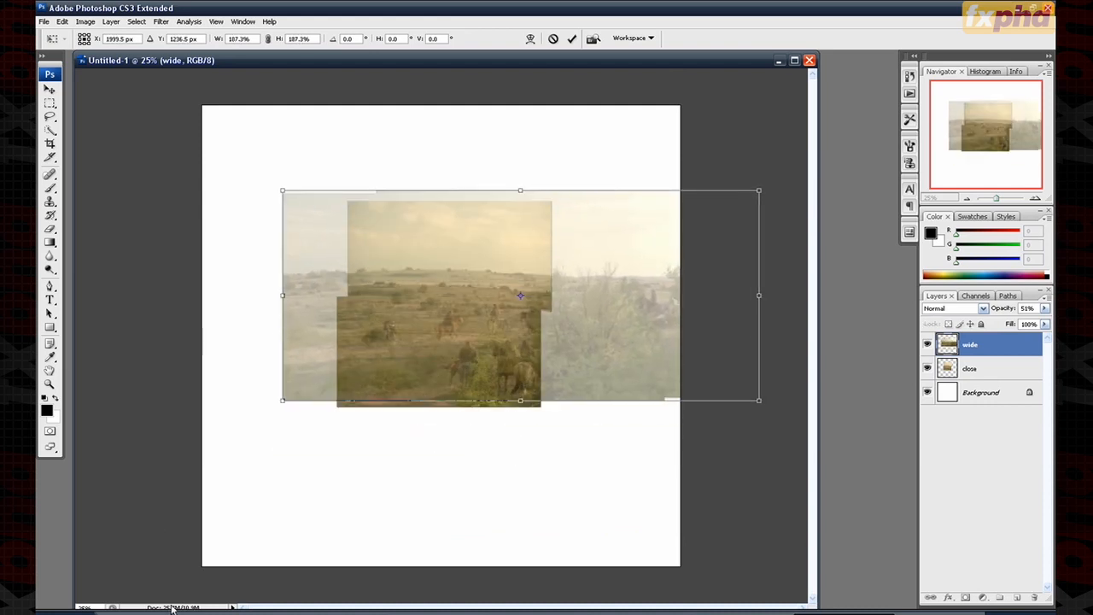
key(ctrl+plus)
key(ctrl+plus)
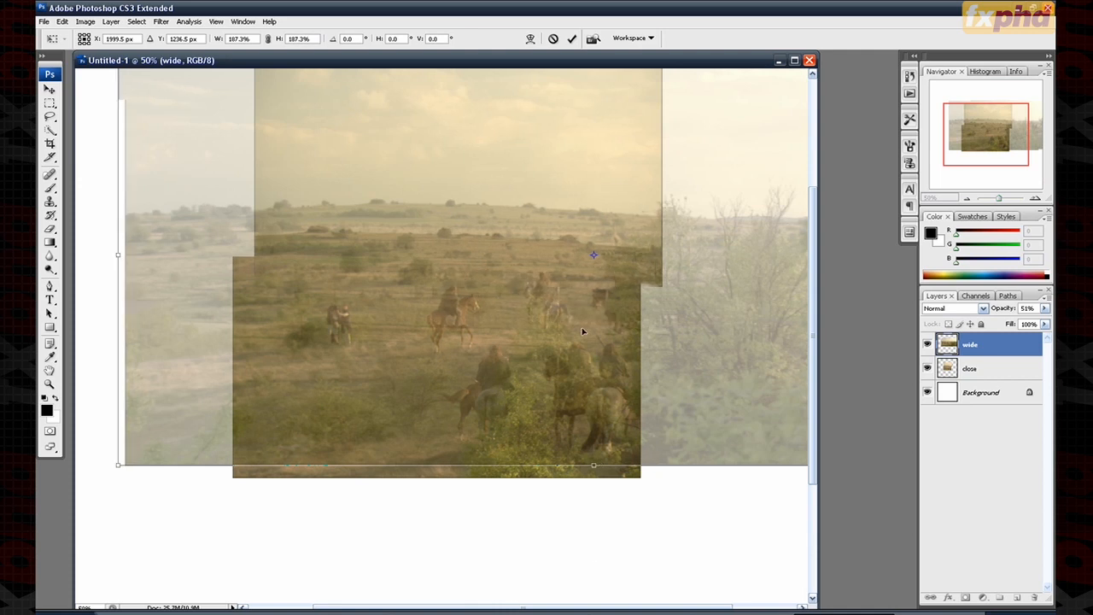
drag(628, 322, 554, 404)
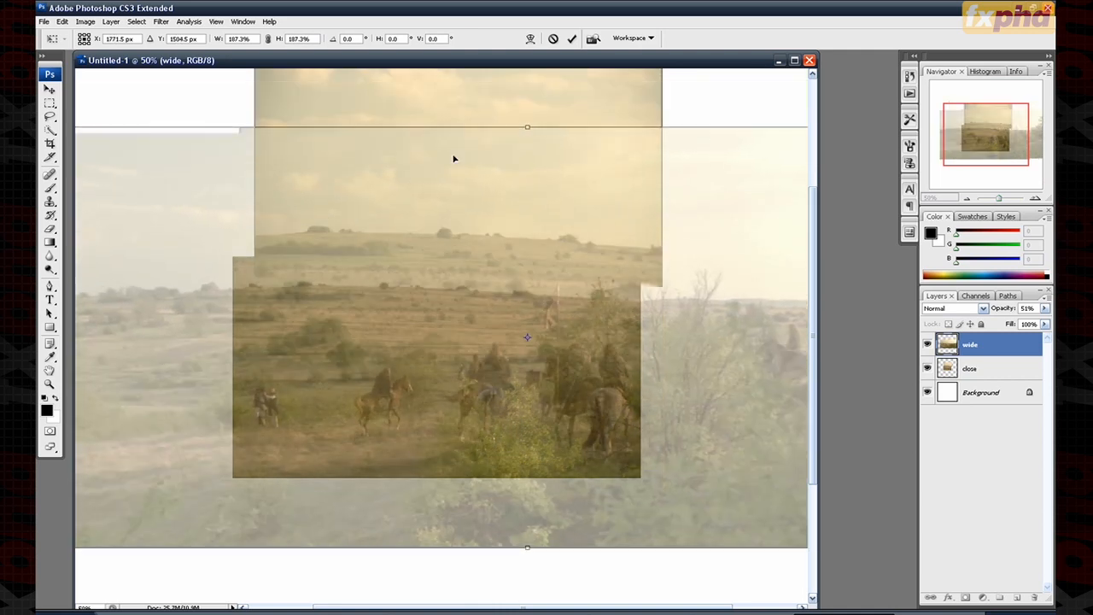
drag(482, 306, 506, 186)
Step: Place the transform's reference point on the matched horizon and enlarge the wide layer around it to about 293%, applying the transform
drag(431, 202, 488, 239)
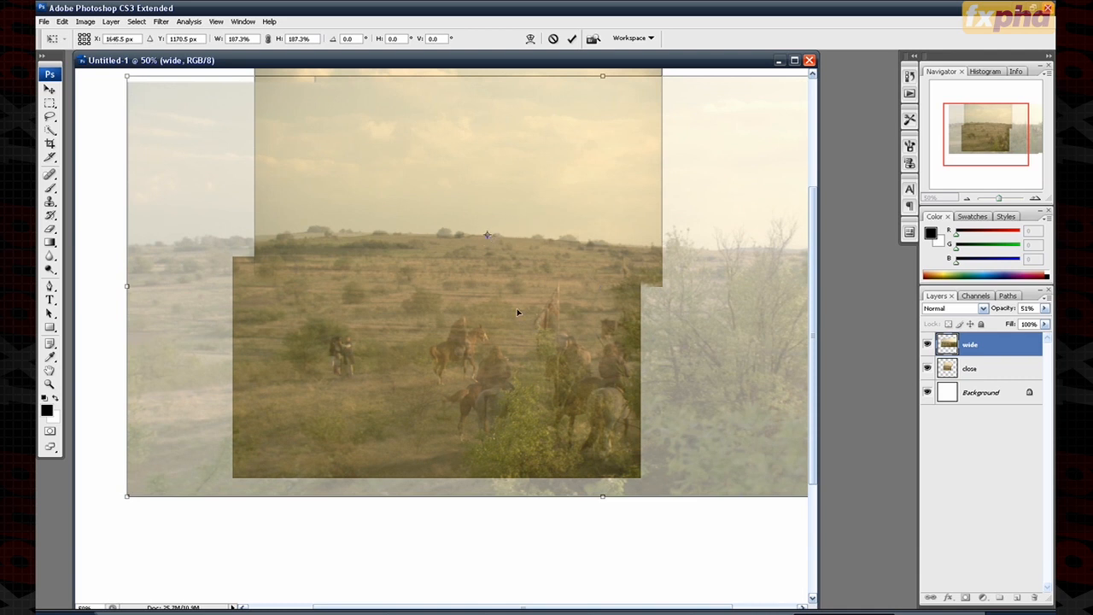
key(ctrl+minus)
key(ctrl+minus)
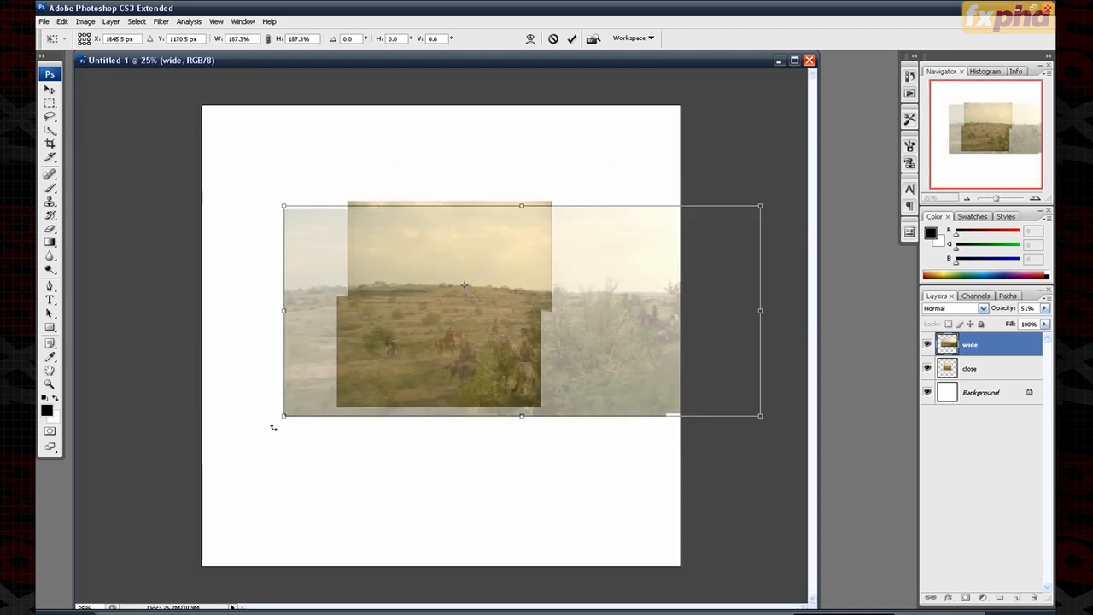
drag(283, 414, 120, 501)
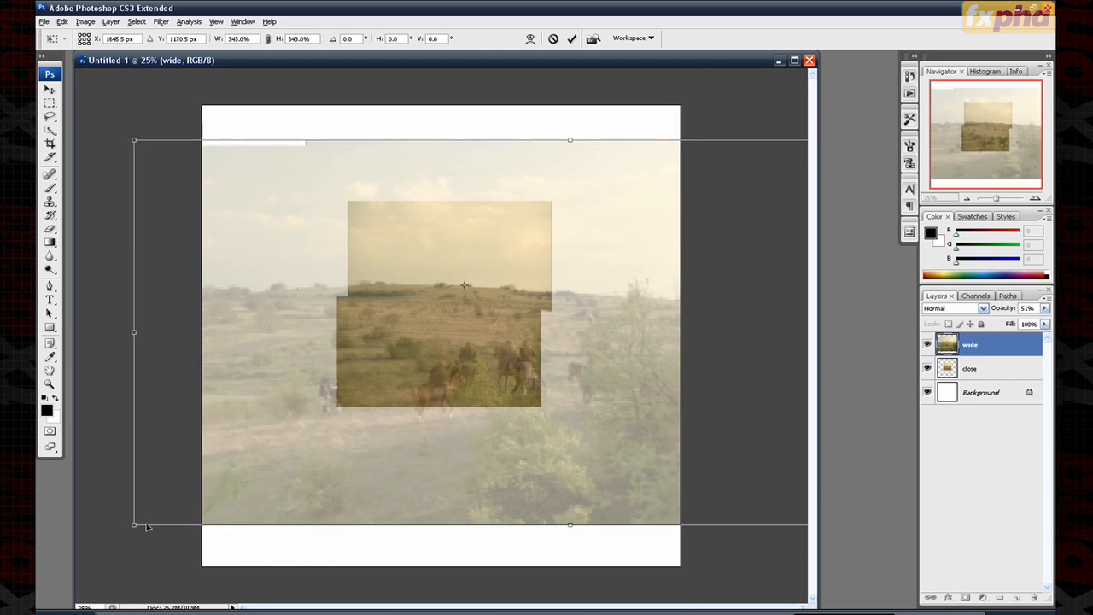
drag(135, 526, 191, 502)
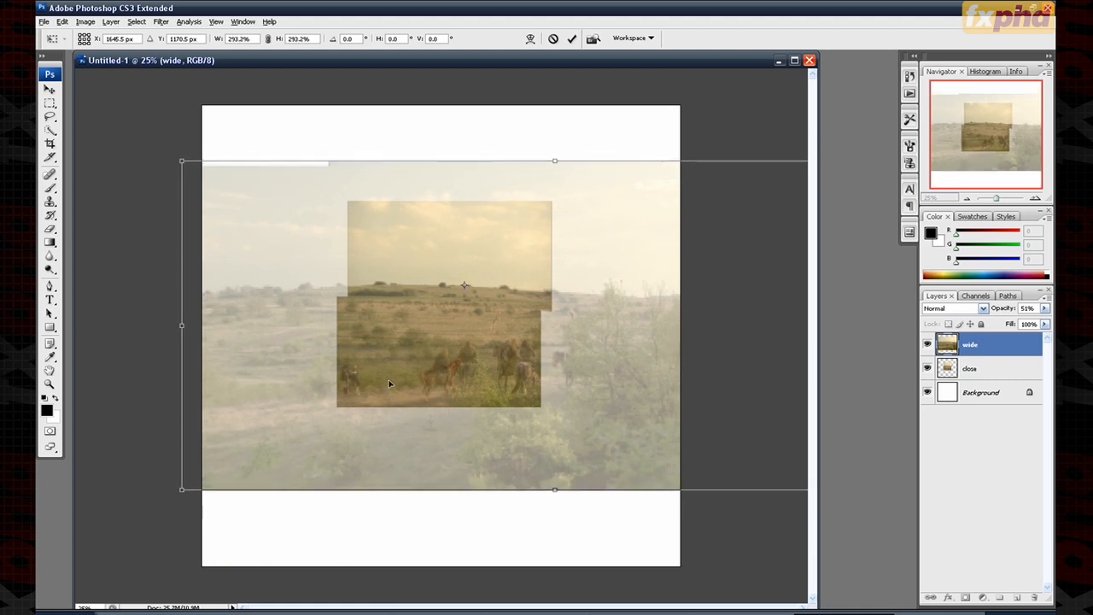
key(Return)
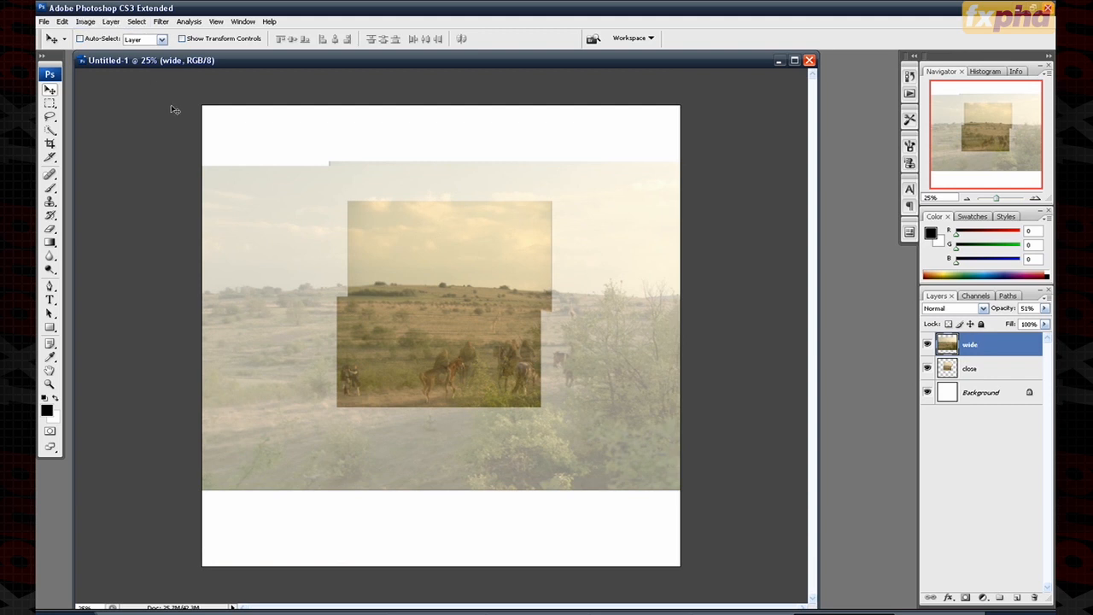
Step: Try rotating the wide layer by about -14.5 degrees with Free Transform and undo the rotation
key(ctrl+t)
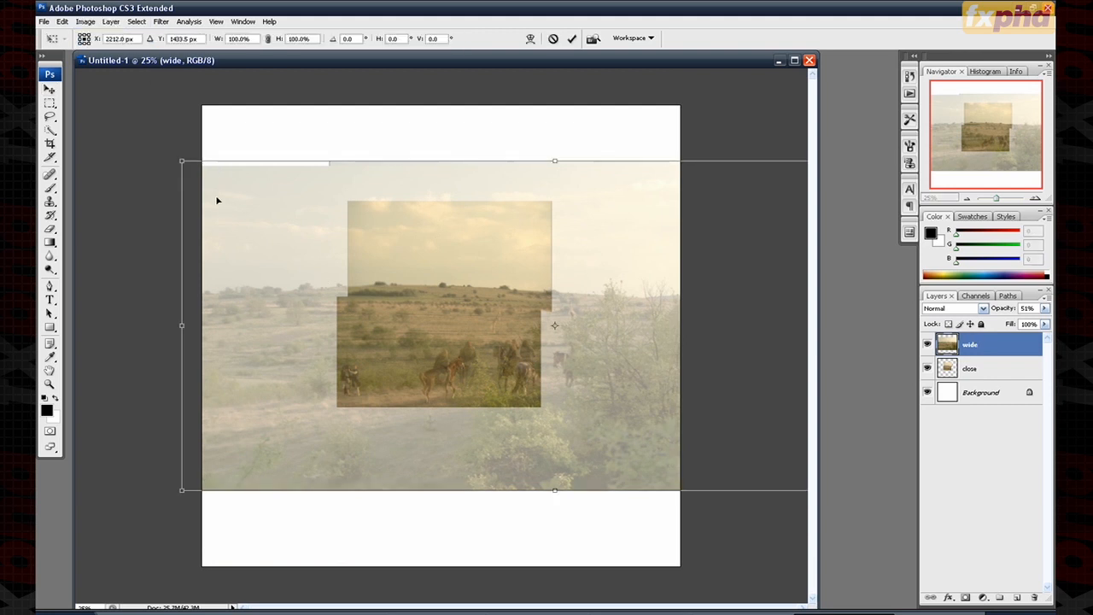
drag(166, 134, 139, 227)
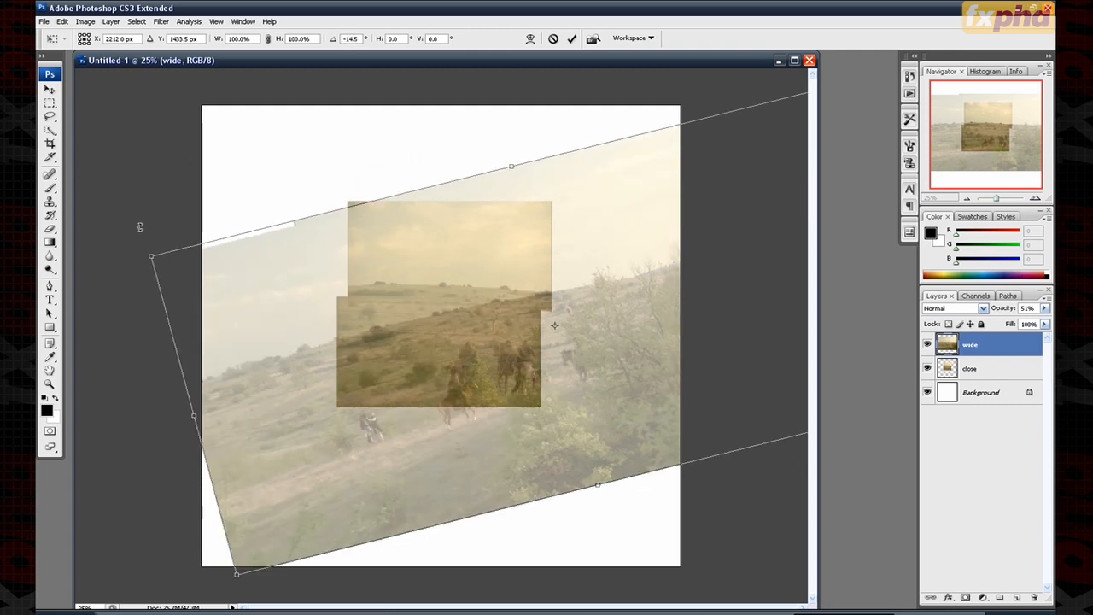
key(ctrl+z)
key(Return)
Step: Restore the wide layer's opacity to 100%
click(1044, 310)
drag(1014, 322, 1048, 324)
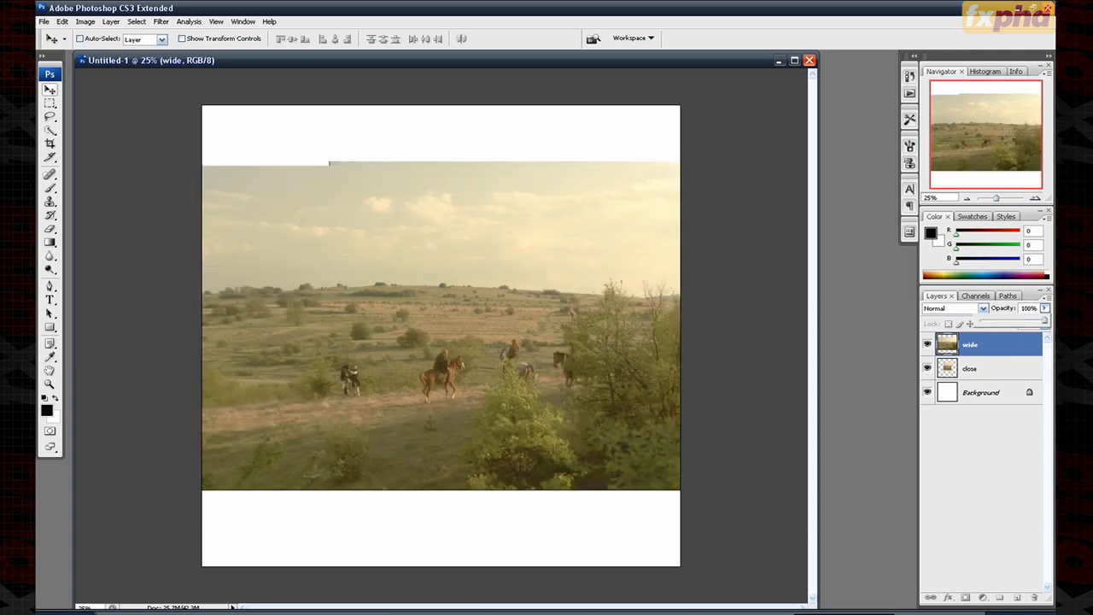
click(992, 349)
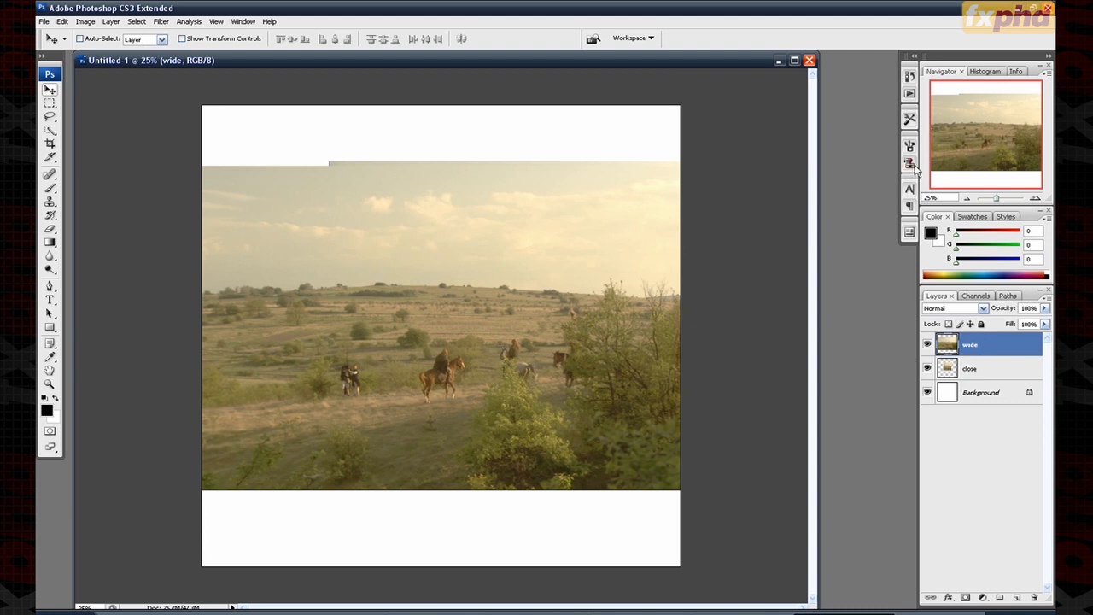
Step: Check the alignment of the horizon at 100% zoom by repeatedly hiding and showing the wide layer over the close layer
click(1035, 198)
click(1034, 198)
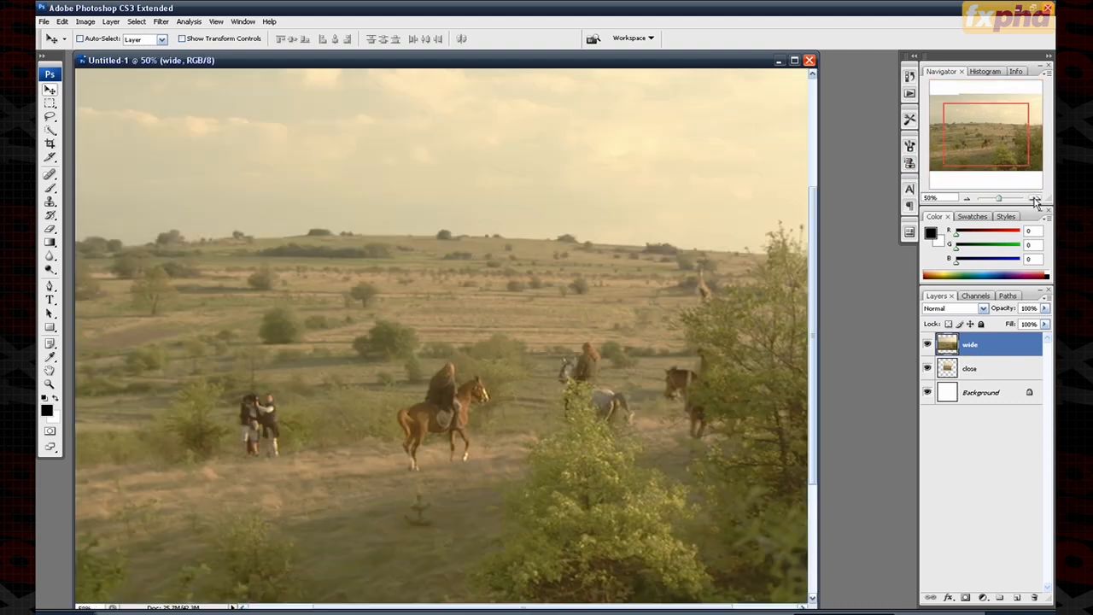
click(1035, 198)
click(1036, 199)
drag(988, 139, 984, 133)
click(927, 345)
click(927, 345)
click(927, 345)
click(927, 345)
click(927, 345)
click(927, 345)
click(927, 345)
click(927, 345)
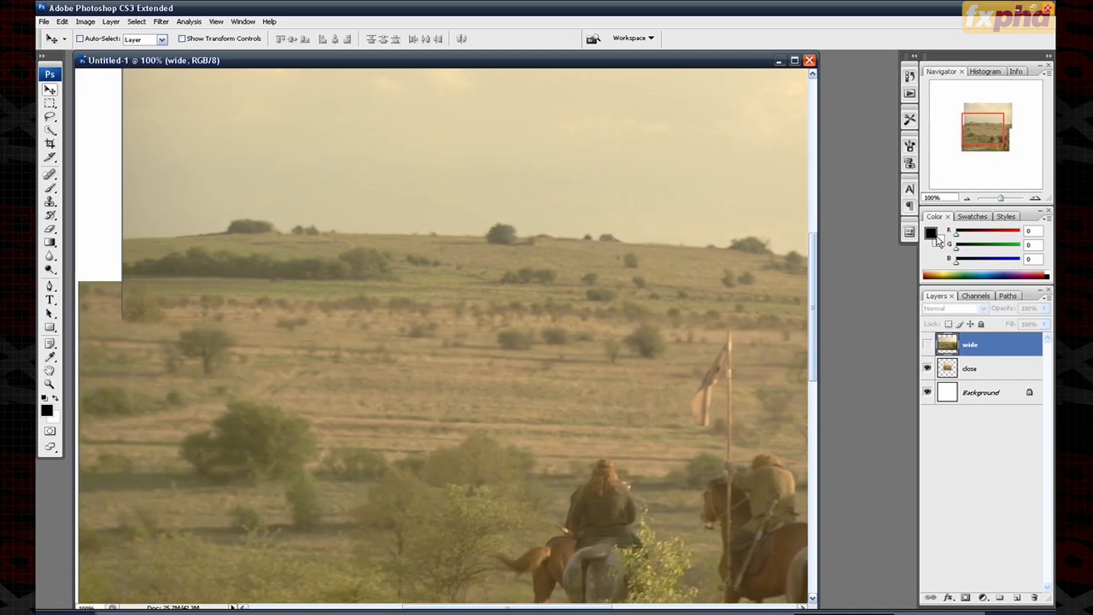
Step: Show the wide layer again and move it below the close layer in the layer stack
click(967, 199)
click(967, 199)
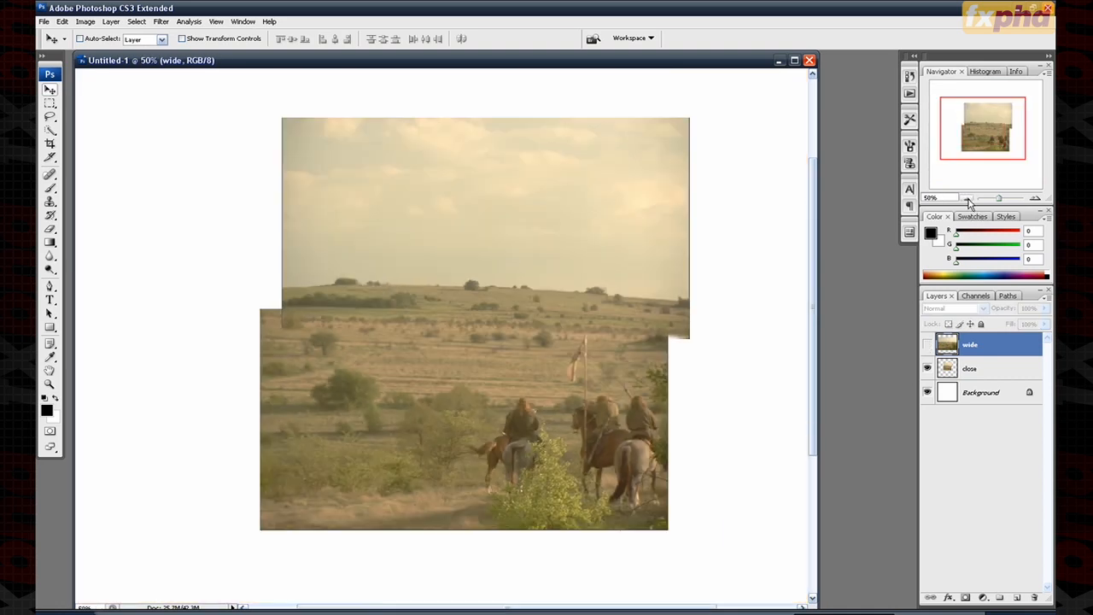
click(927, 346)
drag(978, 347, 993, 379)
click(977, 350)
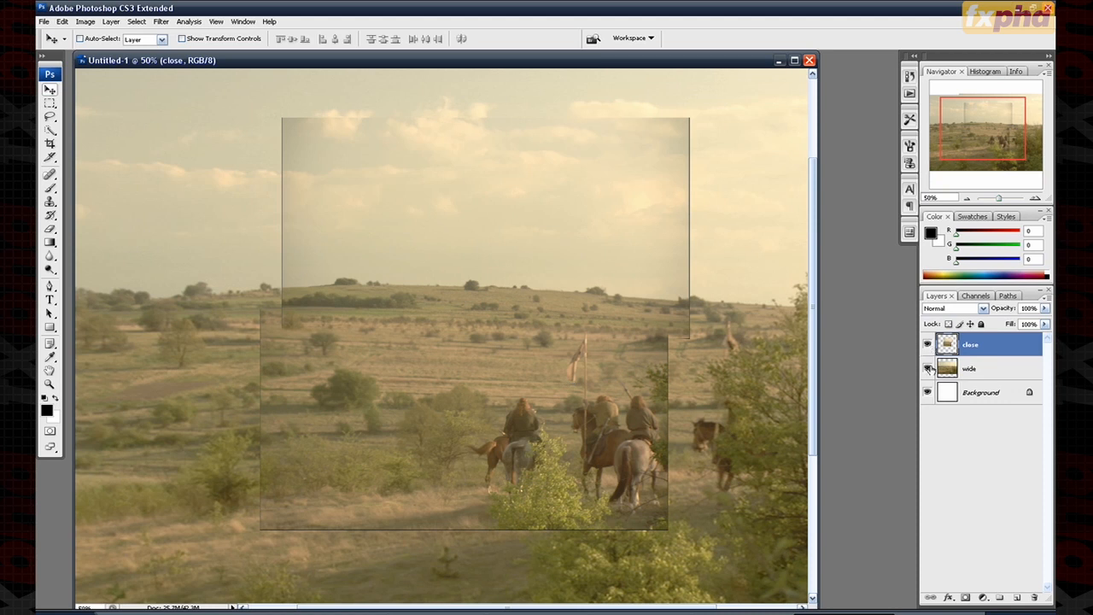
Step: Compare the panorama with and without the close layer by hiding it and showing it again
click(928, 345)
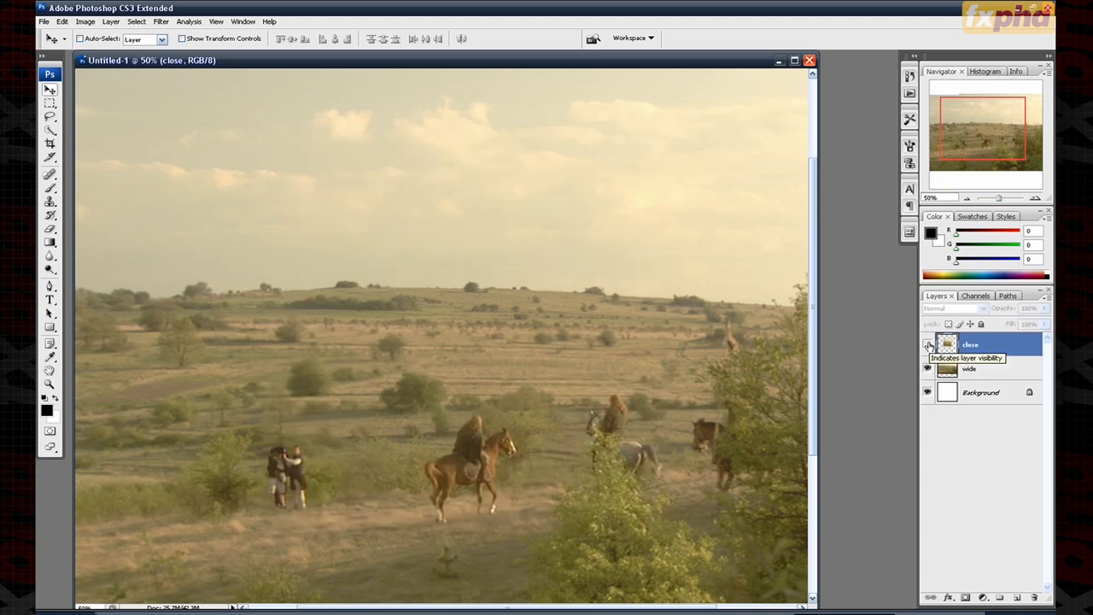
click(966, 199)
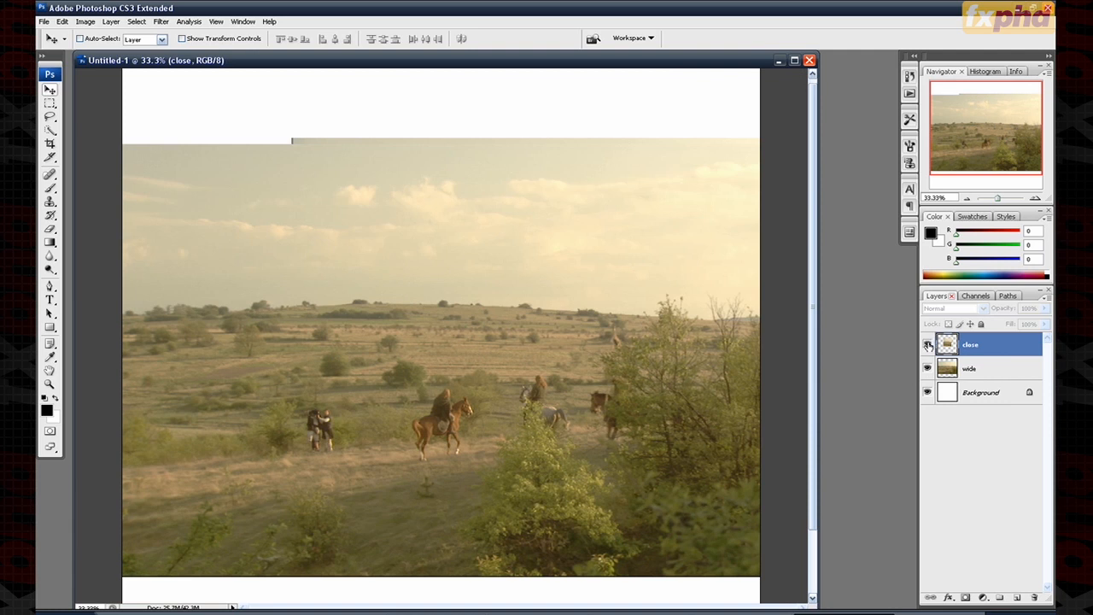
click(929, 345)
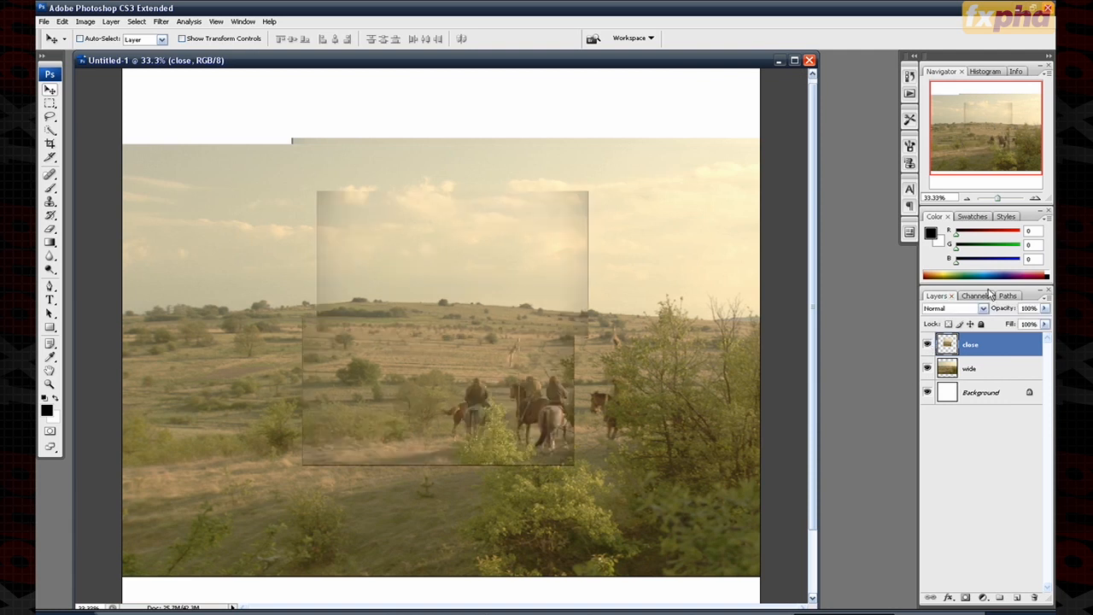
click(1036, 198)
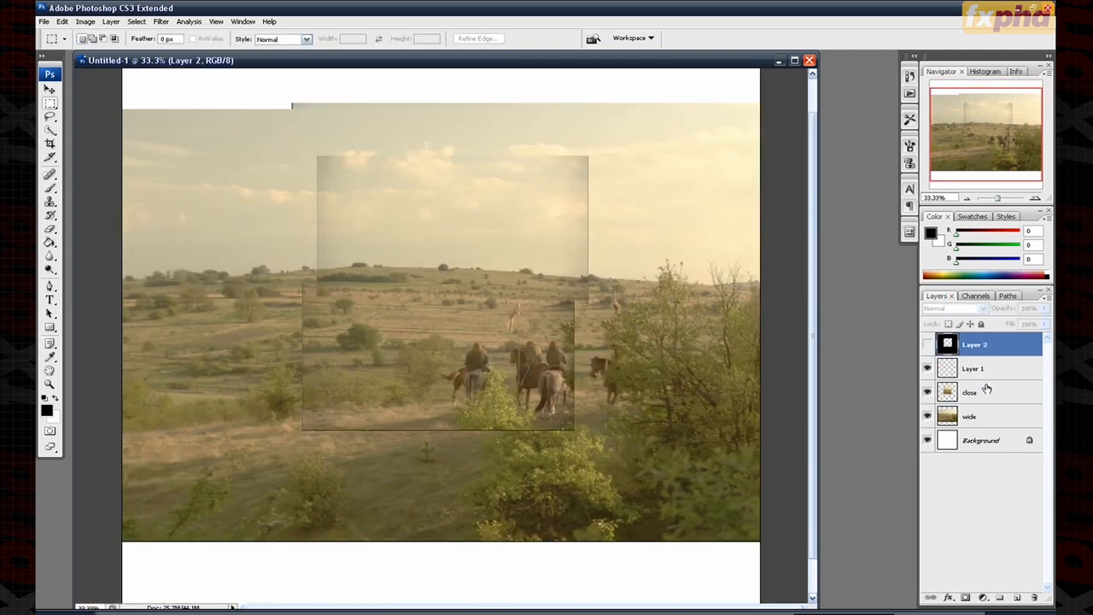
Step: Erase all outer edges of the close layer with a soft 97 px eraser to blend it into the wide layer
click(981, 391)
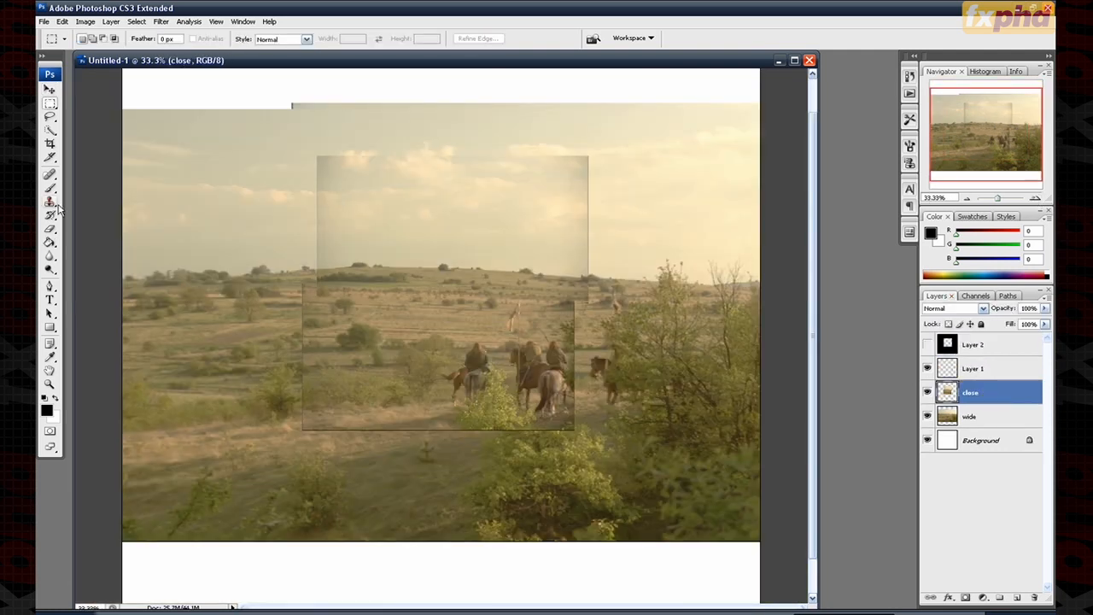
click(49, 229)
mouse_move(319, 159)
mouse_down()
mouse_move(323, 299)
mouse_move(315, 187)
mouse_move(293, 248)
mouse_move(313, 287)
mouse_move(298, 427)
mouse_move(332, 423)
mouse_up()
mouse_move(314, 371)
mouse_down()
mouse_move(313, 343)
mouse_move(375, 429)
mouse_move(598, 429)
mouse_move(525, 430)
mouse_move(556, 419)
mouse_move(580, 351)
mouse_move(575, 389)
mouse_move(567, 323)
mouse_move(545, 338)
mouse_move(586, 347)
mouse_move(588, 309)
mouse_up()
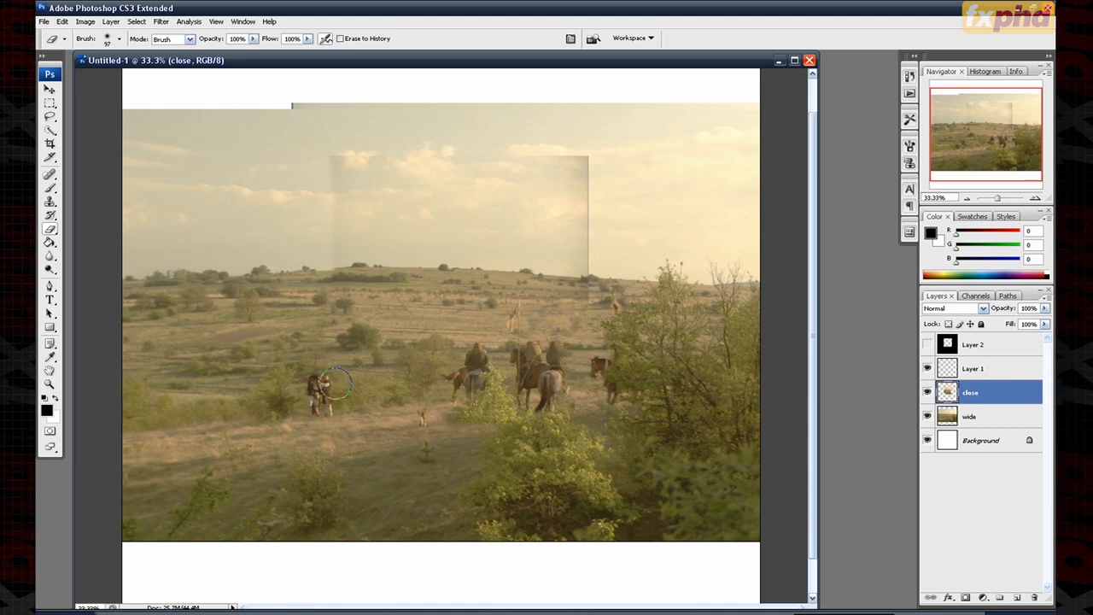
mouse_move(582, 291)
mouse_down()
mouse_move(599, 265)
mouse_move(589, 268)
mouse_move(583, 235)
mouse_move(626, 211)
mouse_move(584, 154)
mouse_move(437, 170)
mouse_move(428, 149)
mouse_move(261, 175)
mouse_move(396, 193)
mouse_move(324, 239)
mouse_move(323, 260)
mouse_move(367, 215)
mouse_move(285, 194)
mouse_move(294, 178)
mouse_move(607, 176)
mouse_move(565, 234)
mouse_move(605, 251)
mouse_move(586, 263)
mouse_move(595, 266)
mouse_move(558, 201)
mouse_move(569, 266)
mouse_move(597, 282)
mouse_up()
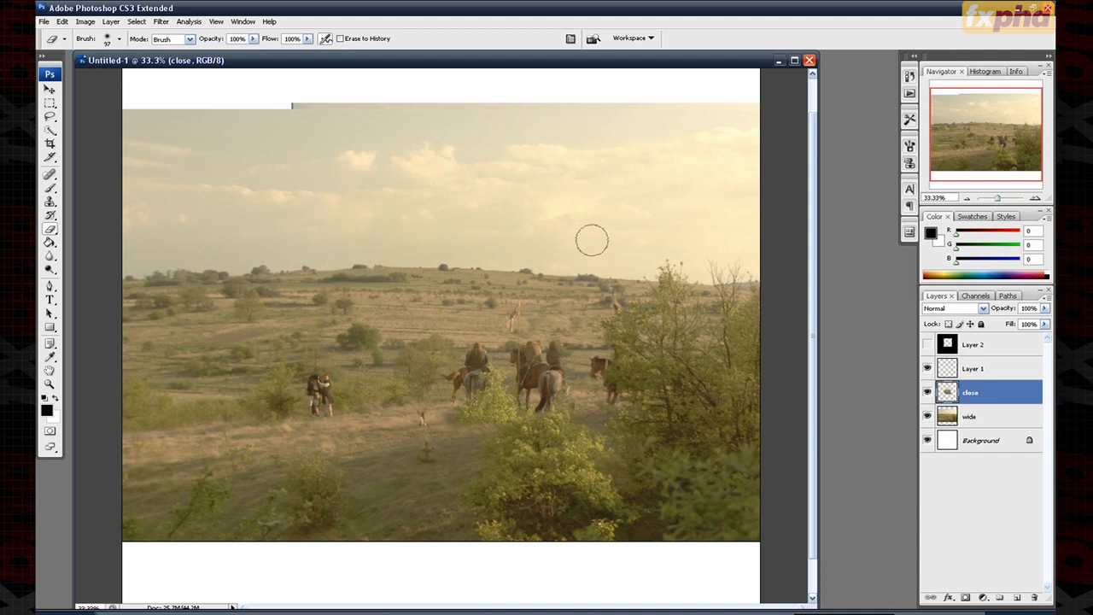
Step: Merge the close layer down into the wide layer and rename the merged layer "background"
key(ctrl+e)
double_click(971, 393)
text(background)
key(Return)
drag(376, 256, 498, 238)
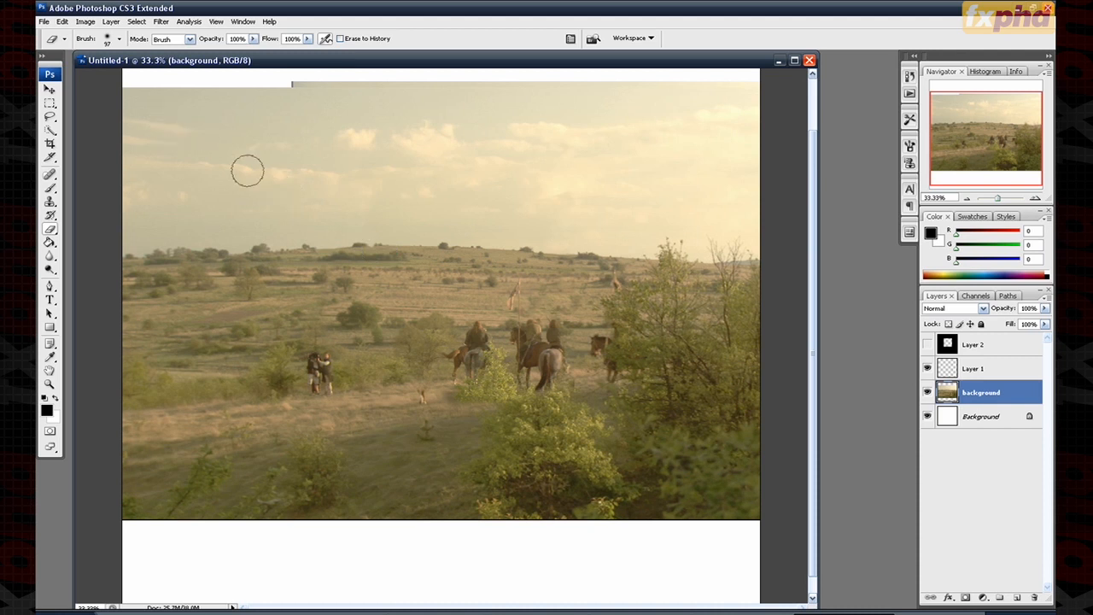
Step: Switch to After Effects and import background.psd from the fxphd "class 1" folder as footage with merged layers
right_click(84, 268)
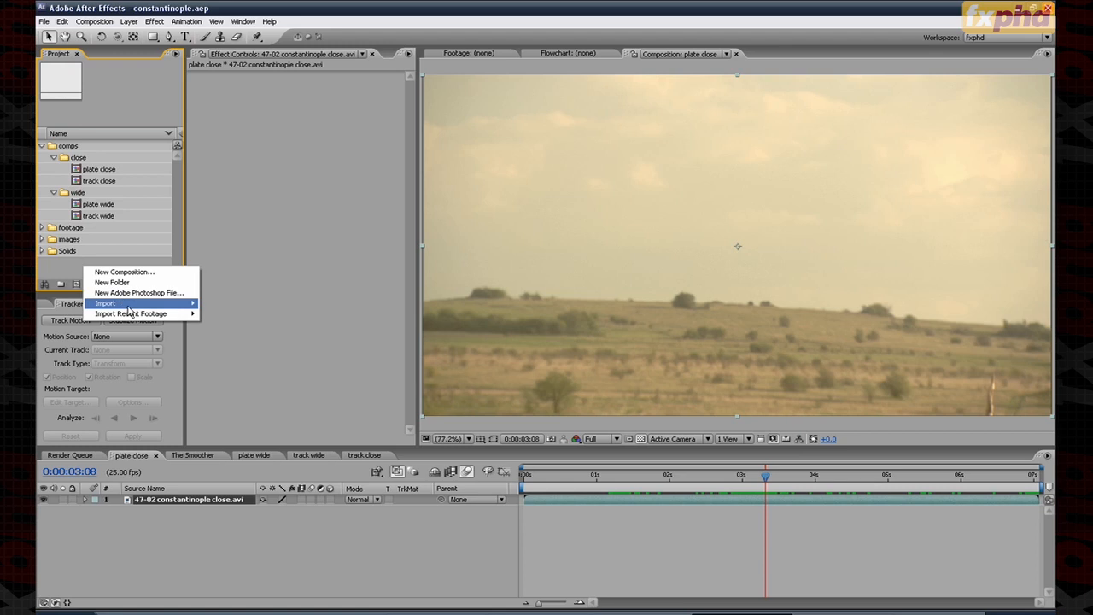
mouse_move(130, 305)
click(224, 305)
click(518, 163)
click(475, 292)
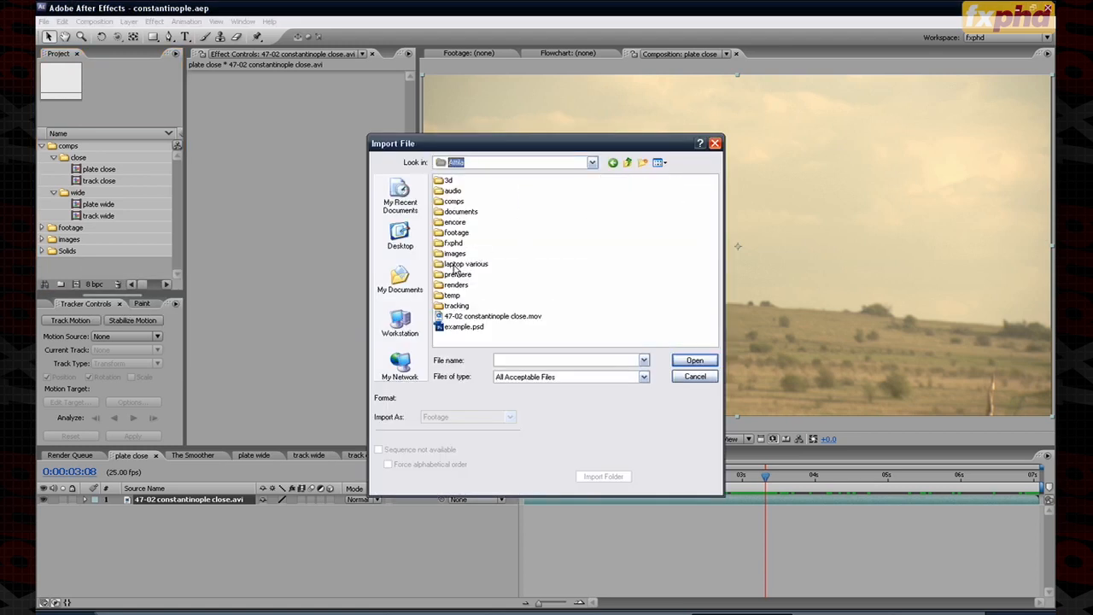
double_click(455, 243)
double_click(450, 182)
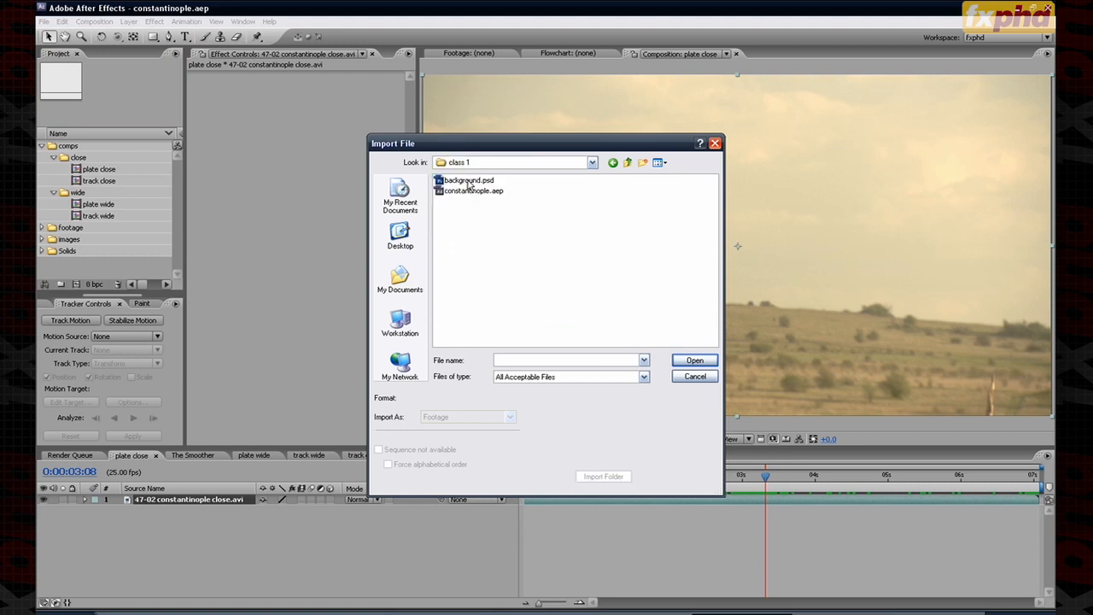
click(466, 181)
key(Return)
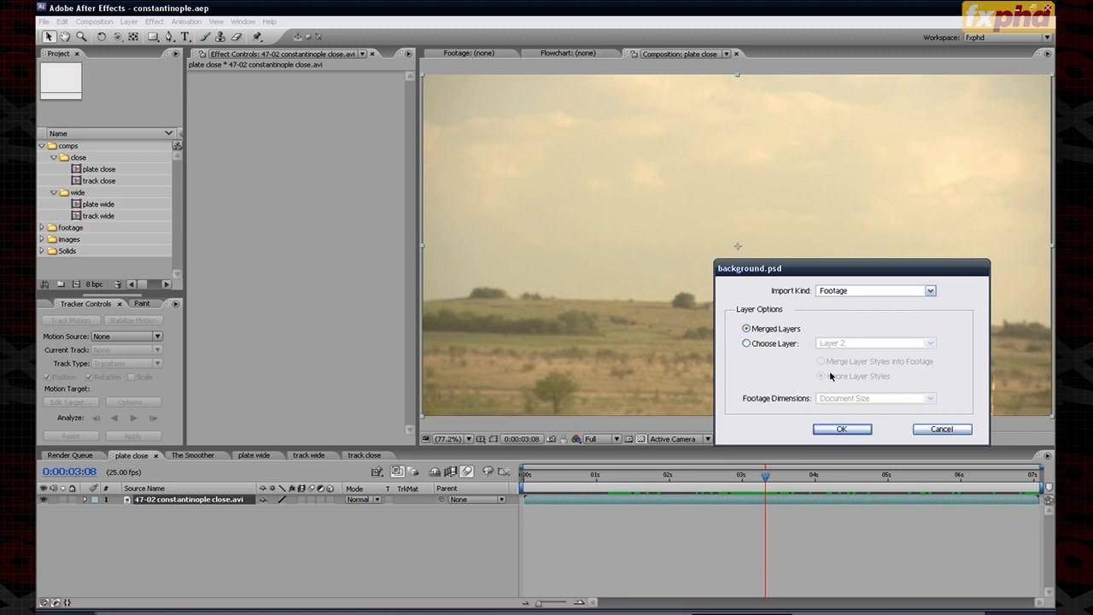
click(842, 429)
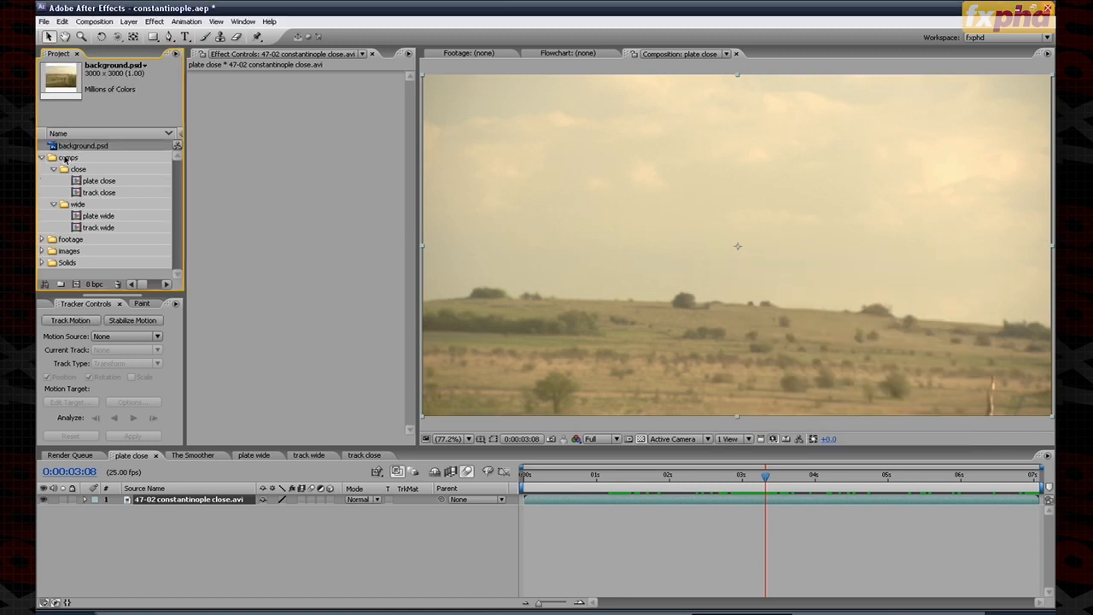
Step: Create a new composition from background.psd and widen the project area
drag(73, 150, 76, 283)
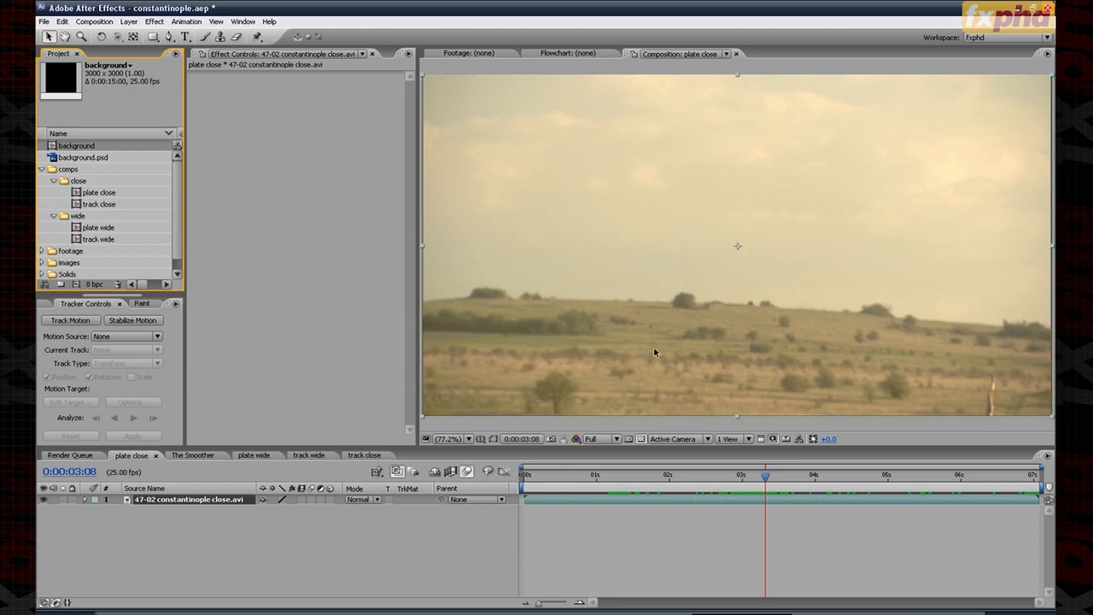
drag(420, 341, 479, 345)
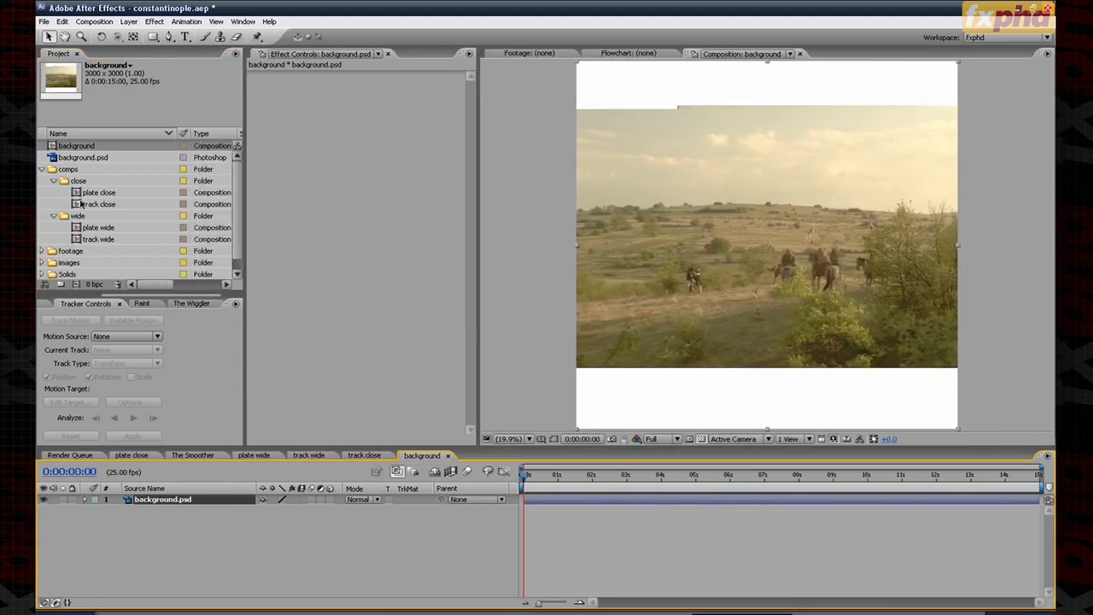
Step: Open the "track close" composition, add background.psd as its top layer, and position it roughly over the plate
double_click(107, 206)
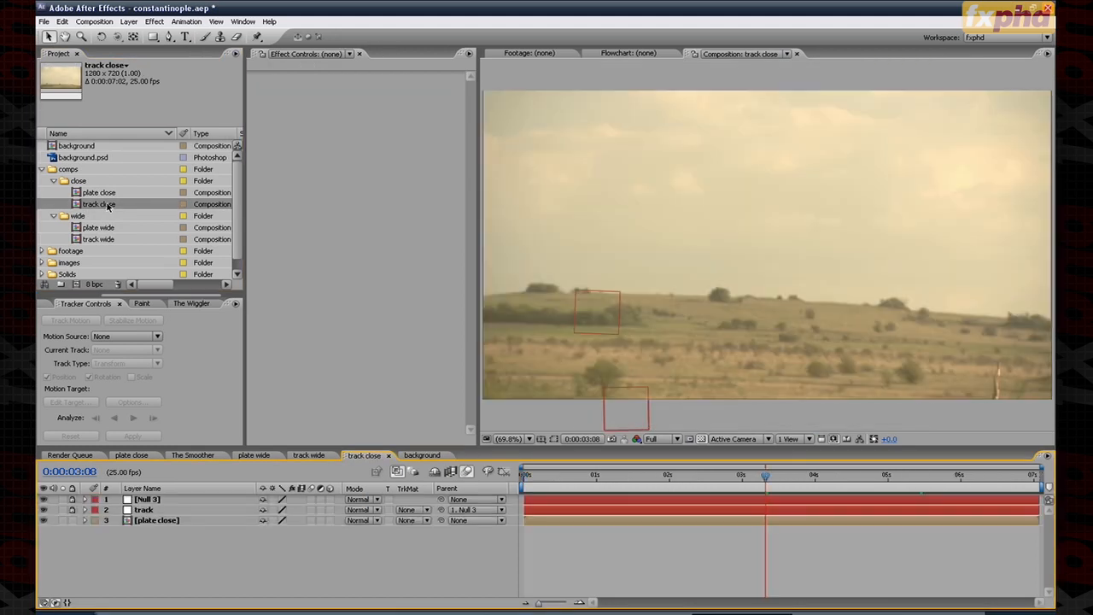
drag(75, 155, 823, 341)
drag(814, 260, 773, 295)
Step: Set the background.psd layer's opacity to 58% and move it to line up its horizon with the plate
key(t)
drag(267, 511, 231, 511)
drag(849, 207, 783, 325)
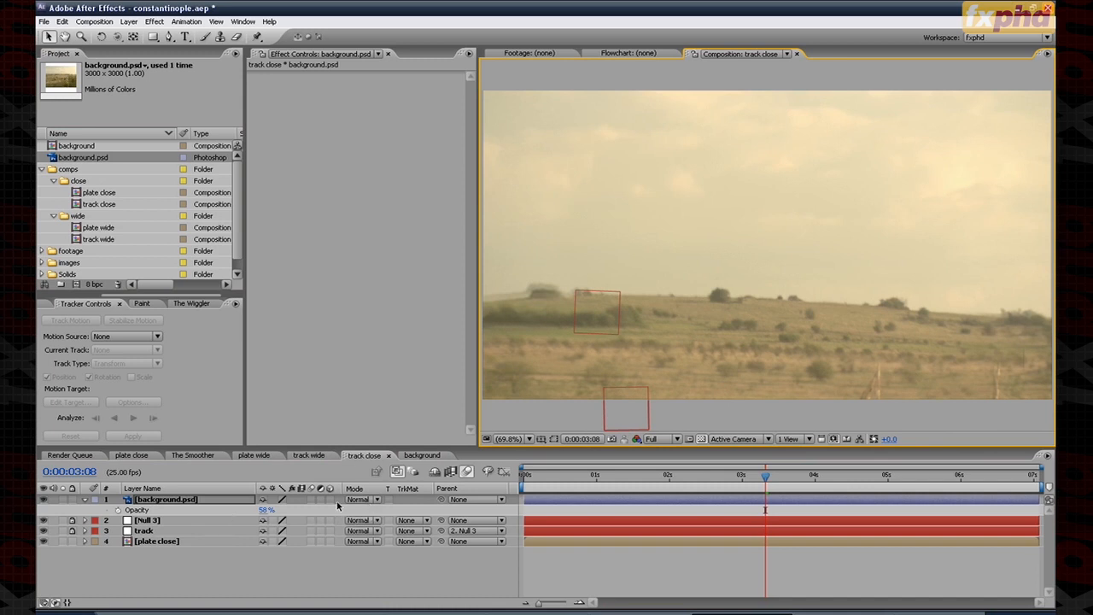
Step: Raise the background.psd layer's opacity to 67% and parent it to the track layer in the "track close" composition
click(167, 587)
click(162, 501)
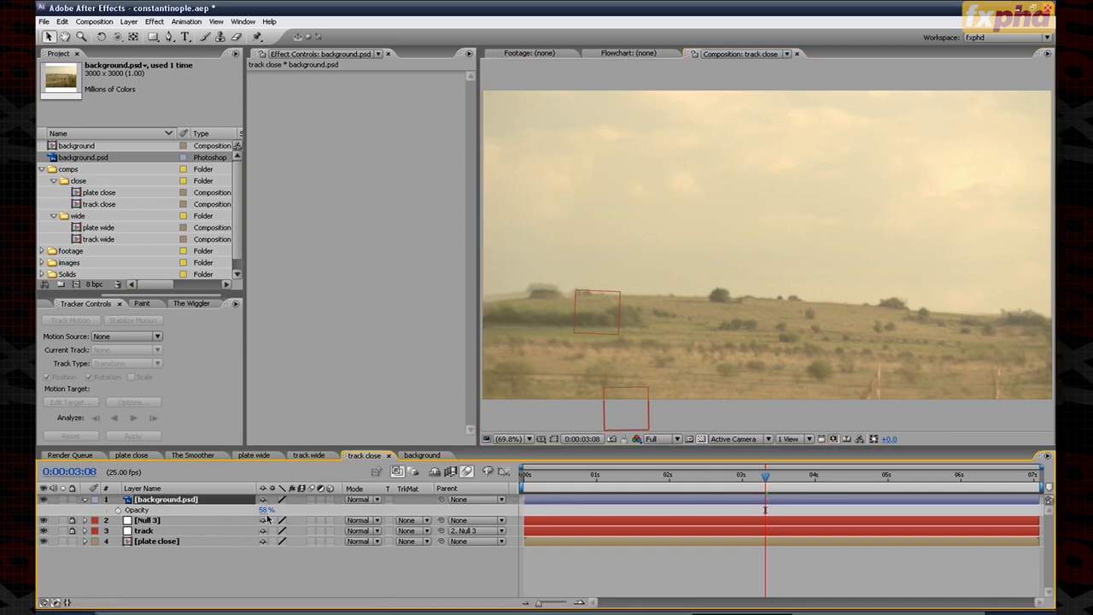
drag(267, 510, 270, 510)
drag(441, 500, 168, 534)
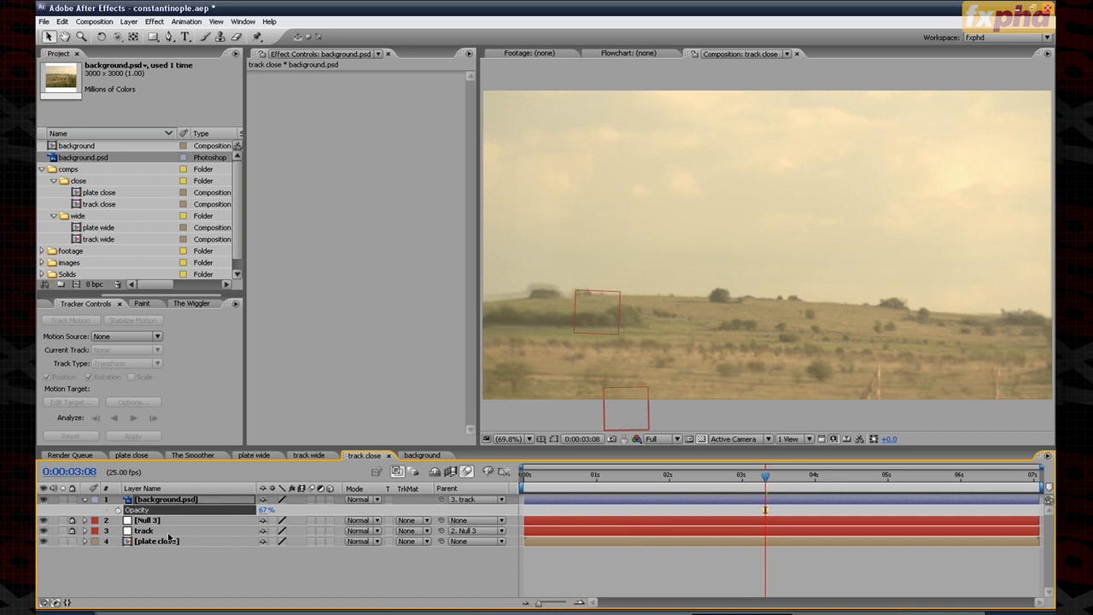
click(229, 564)
click(514, 440)
click(524, 463)
drag(773, 475, 719, 487)
drag(600, 488, 654, 489)
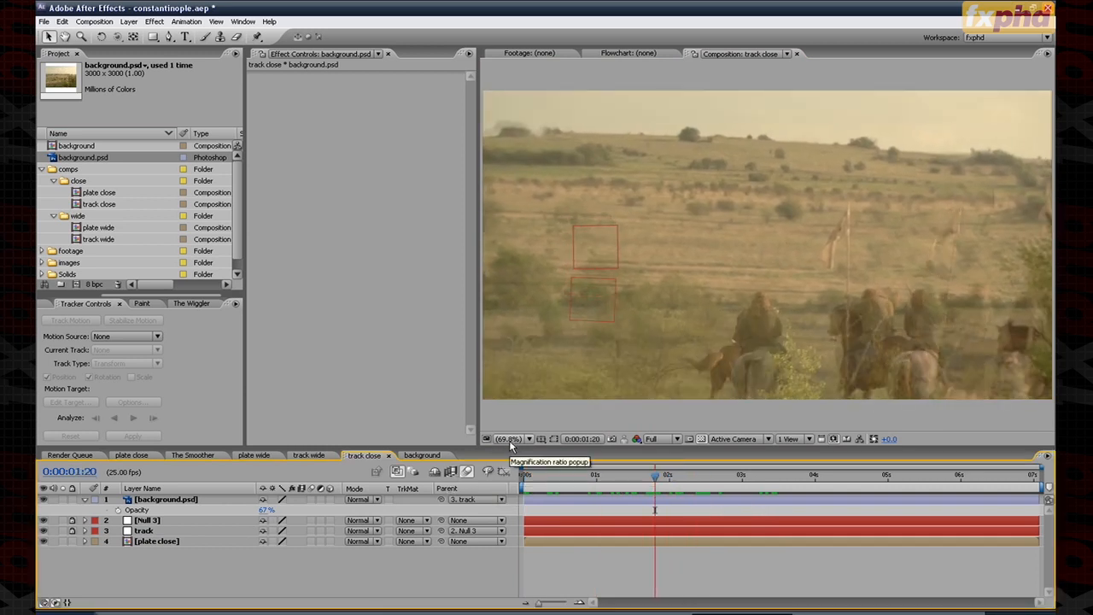
Step: Enlarge the viewer area, show the composition at 50% magnification, and set the background.psd layer's opacity to 100%
drag(479, 420, 286, 420)
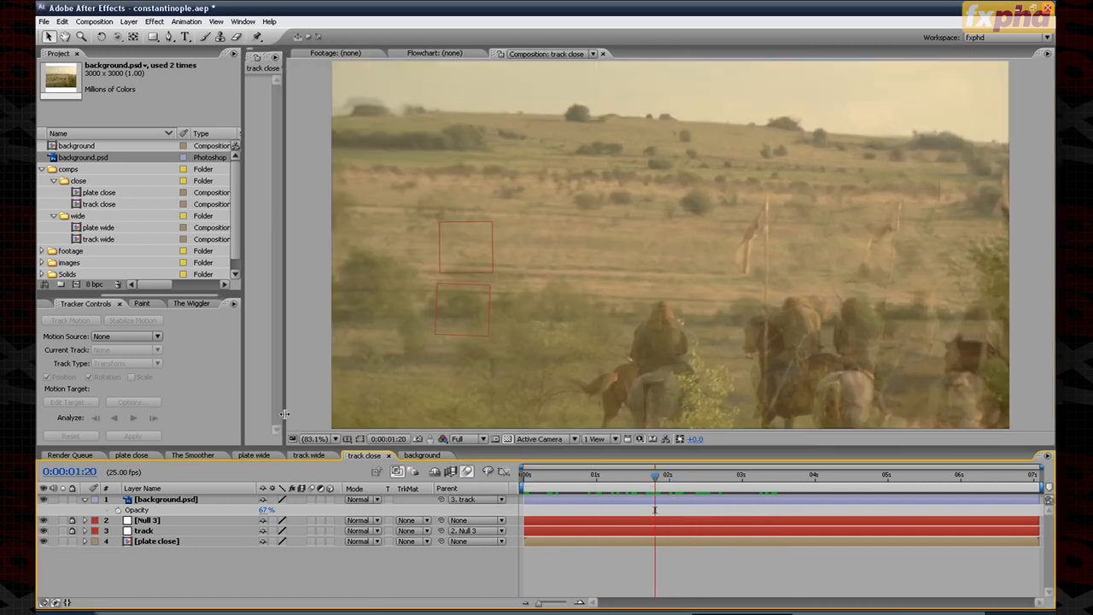
click(315, 439)
click(329, 540)
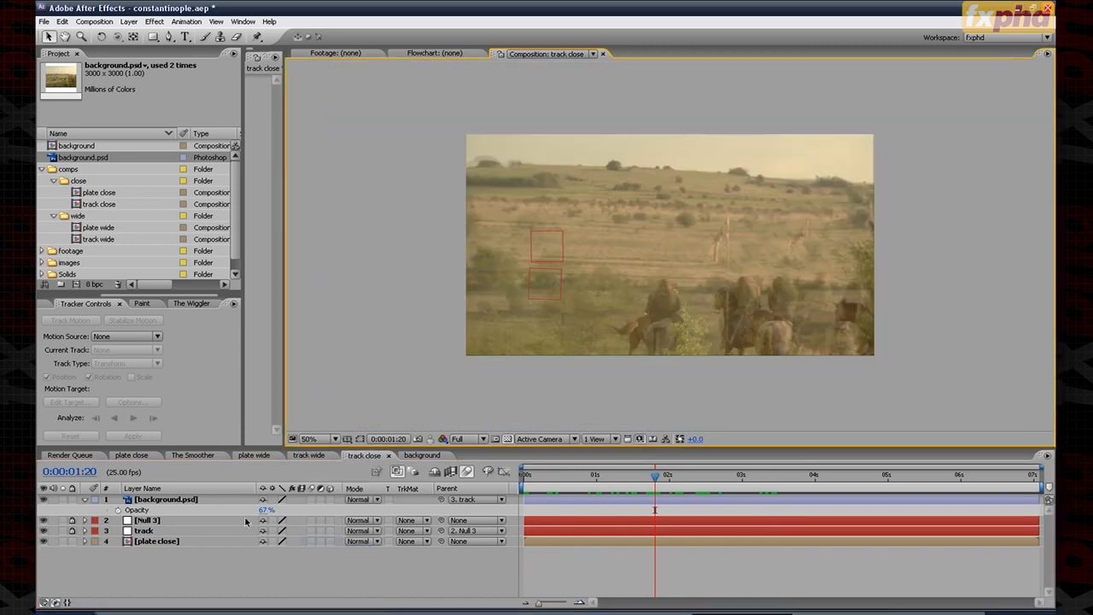
drag(265, 509, 294, 509)
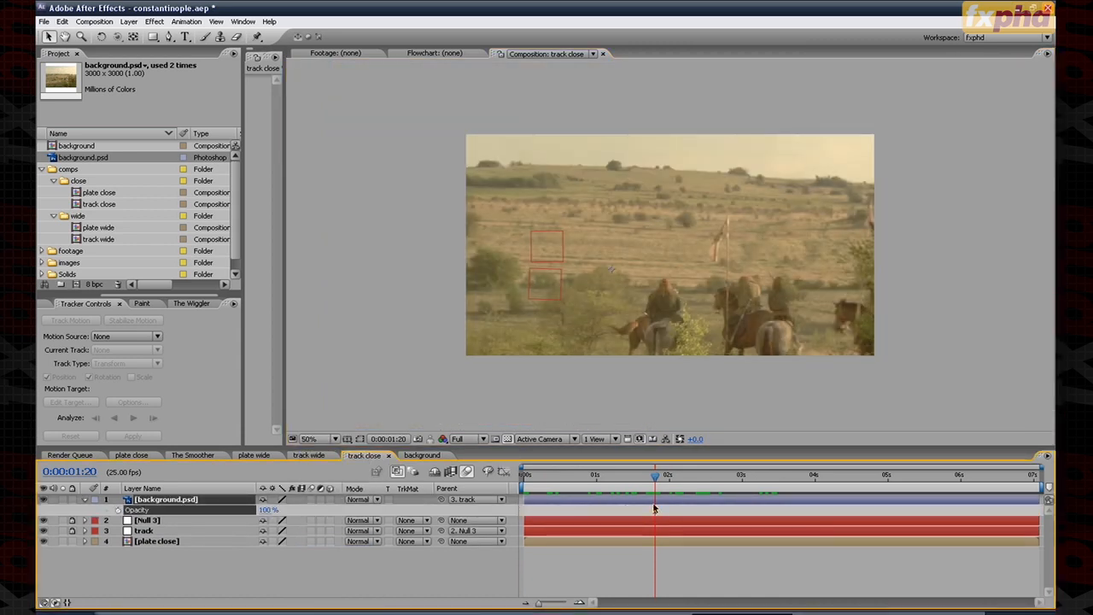
Step: Draw a closed Pen mask on background.psd around the hills below the horizon and the sky above, extending past the frame sides
click(167, 37)
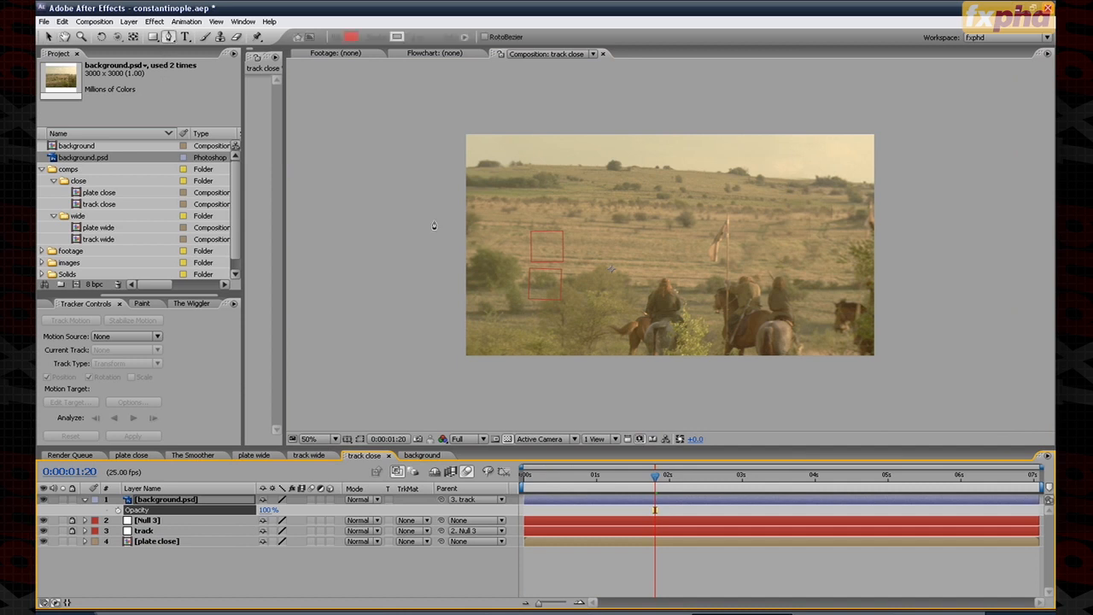
click(388, 218)
click(540, 209)
click(715, 198)
click(849, 201)
click(974, 217)
click(1032, 210)
click(1012, 121)
click(814, 75)
click(402, 78)
click(389, 148)
click(389, 218)
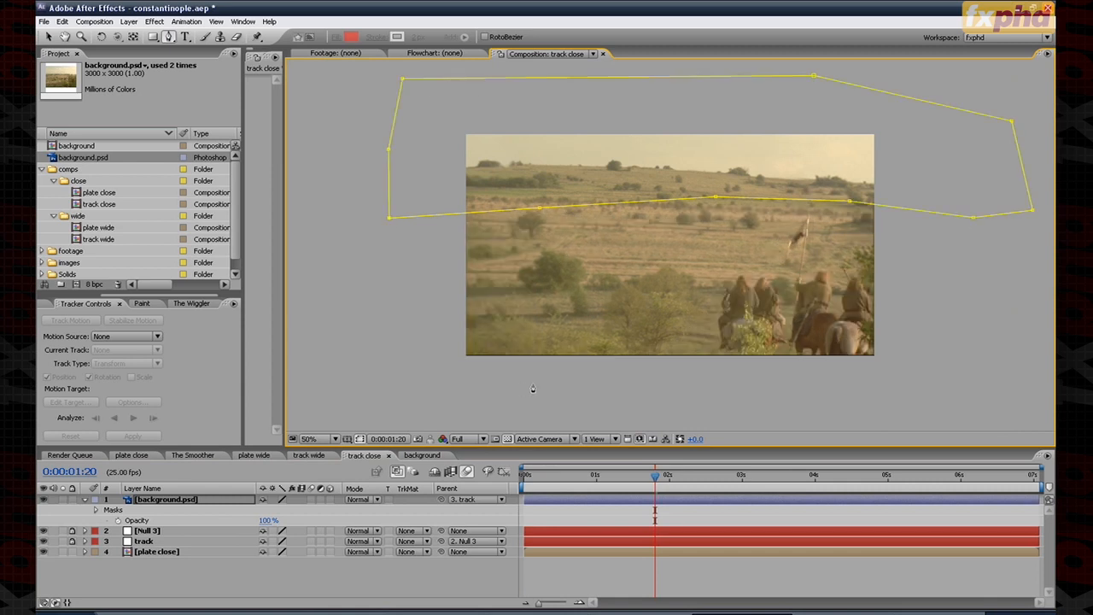
drag(656, 482, 762, 492)
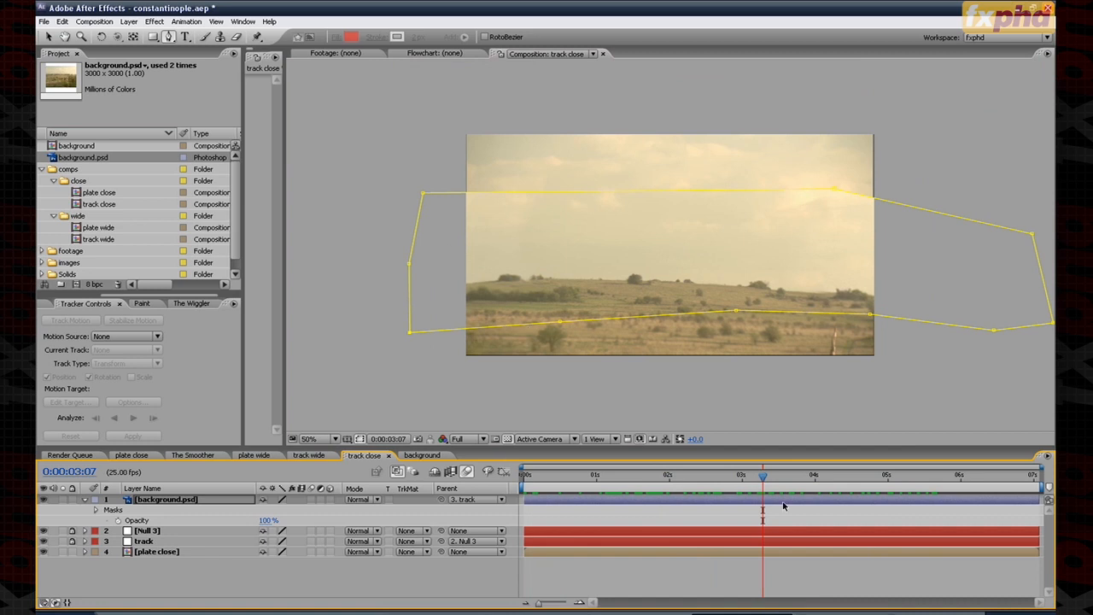
mouse_move(773, 488)
mouse_down()
mouse_move(854, 488)
mouse_move(590, 487)
mouse_move(783, 486)
mouse_up()
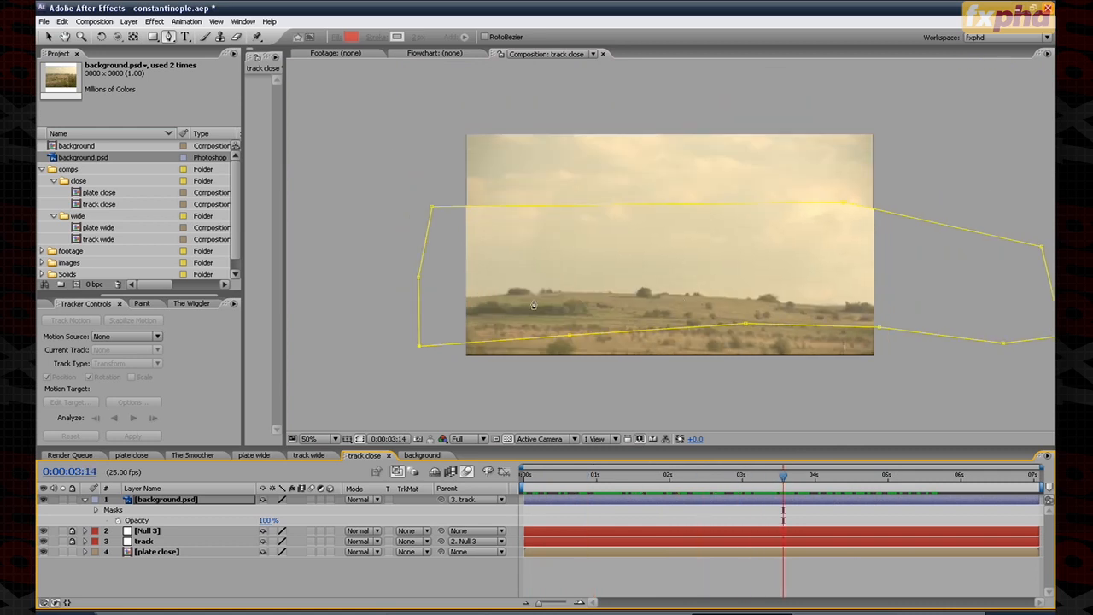
Step: Open the "track wide" composition, add background.psd as its top layer, and set that layer's opacity to 66%
double_click(107, 242)
drag(83, 161, 580, 231)
key(v)
key(t)
drag(265, 510, 234, 510)
Step: Move the background.psd layer over the wide plate so that its horizon lines up with the plate's horizon
drag(648, 265, 658, 346)
drag(688, 192, 694, 301)
drag(768, 260, 781, 317)
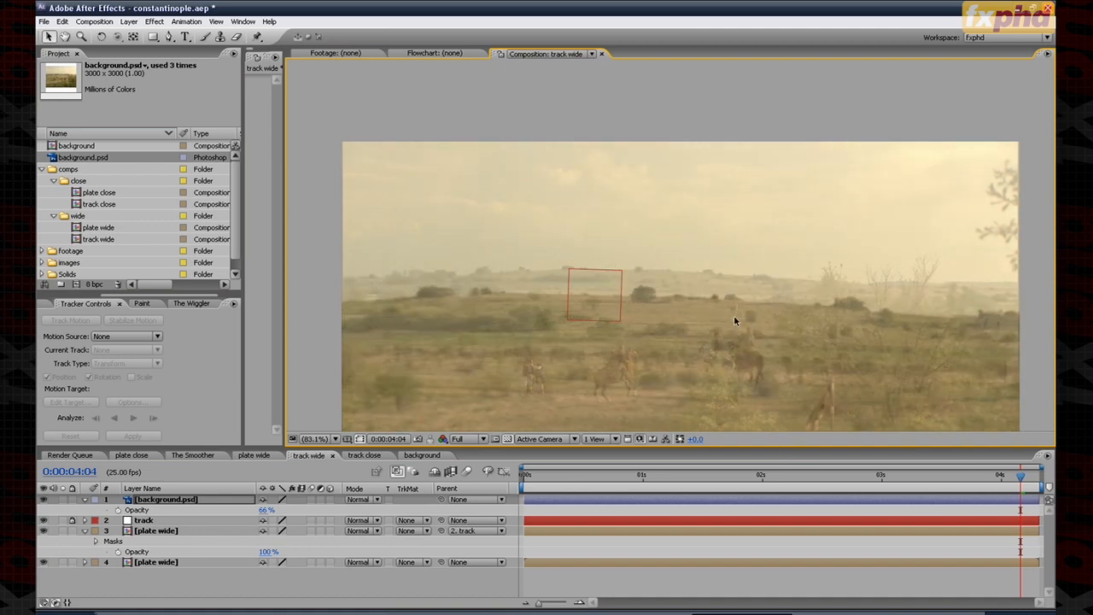
drag(696, 304, 588, 312)
mouse_move(728, 312)
mouse_down()
mouse_move(720, 296)
mouse_move(739, 285)
mouse_move(712, 298)
mouse_up()
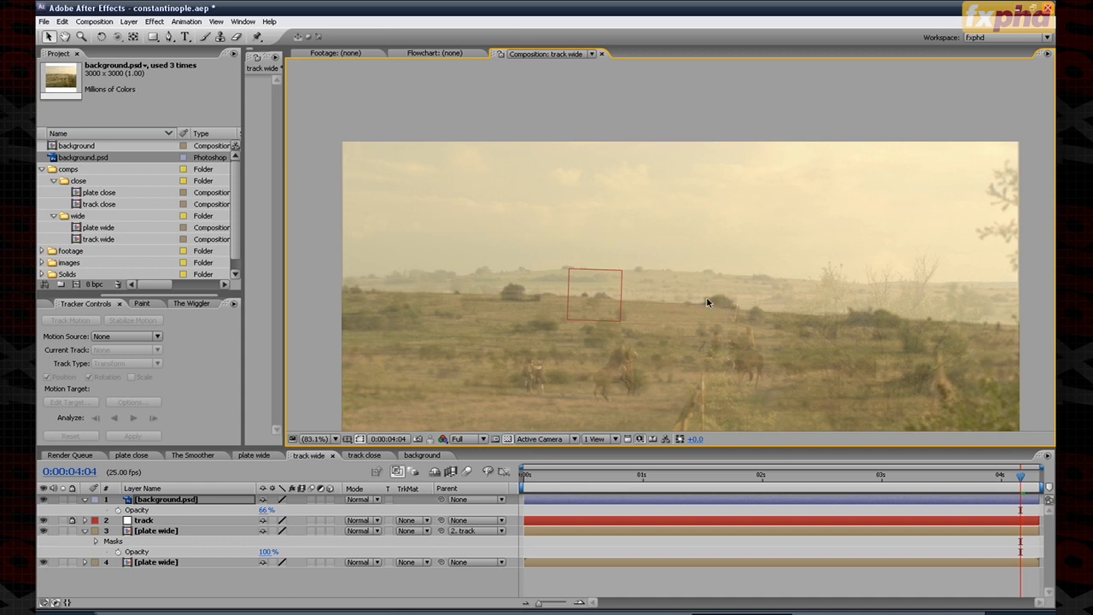
drag(707, 303, 704, 274)
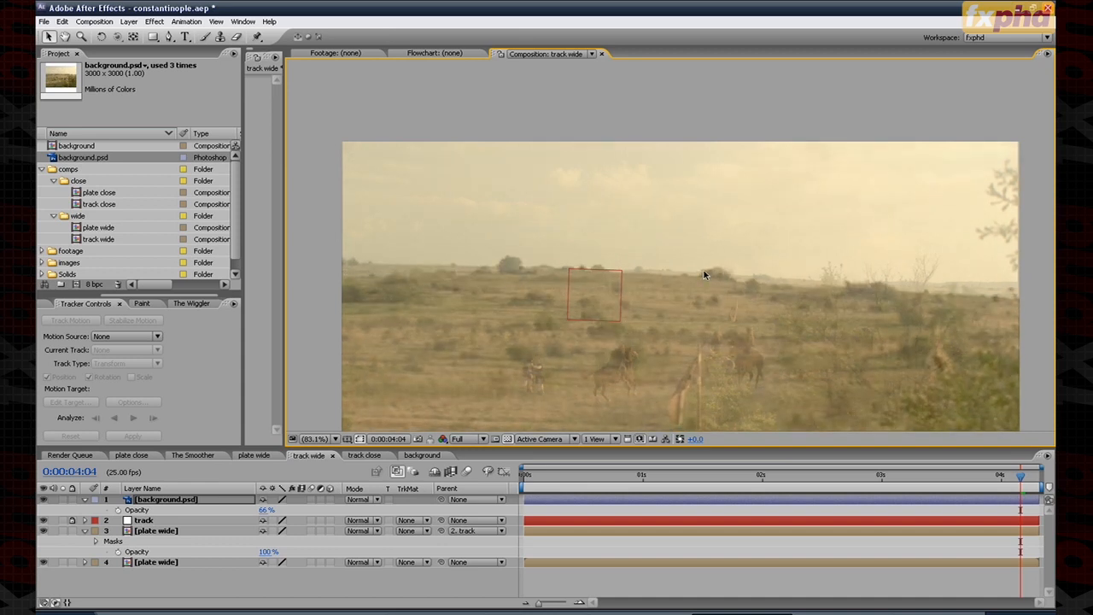
Step: Move the background.psd layer's anchor point onto the horizon with the Pan Behind tool
key(space)
drag(730, 327, 762, 190)
key(space)
drag(646, 256, 557, 320)
click(133, 37)
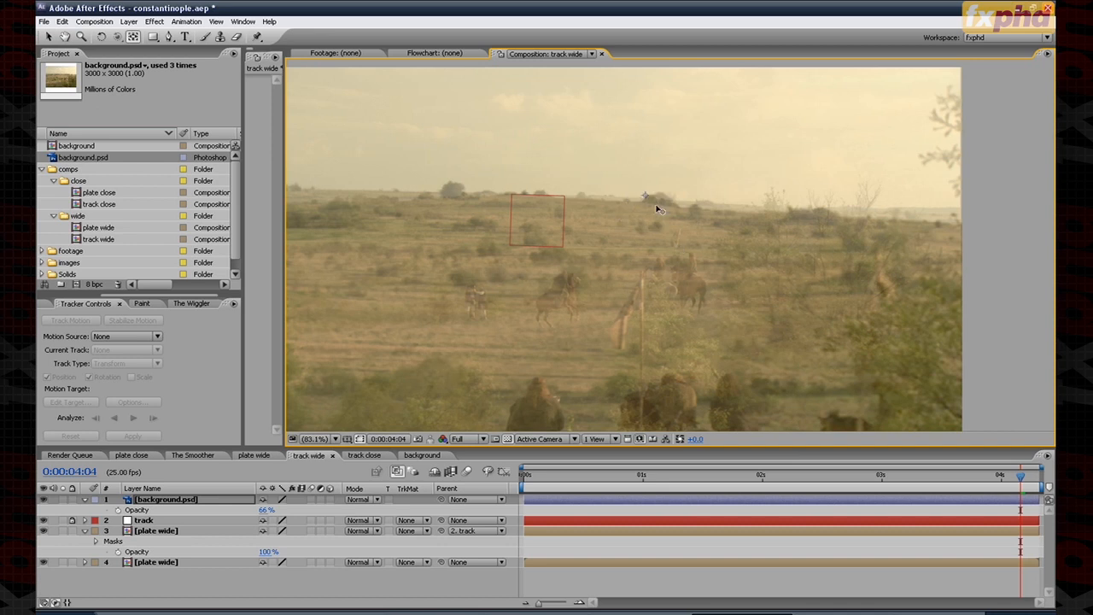
click(65, 36)
drag(647, 260, 617, 244)
Step: Scale the background.psd layer down to 34% to match the wide plate
key(v)
key(s)
drag(275, 510, 240, 509)
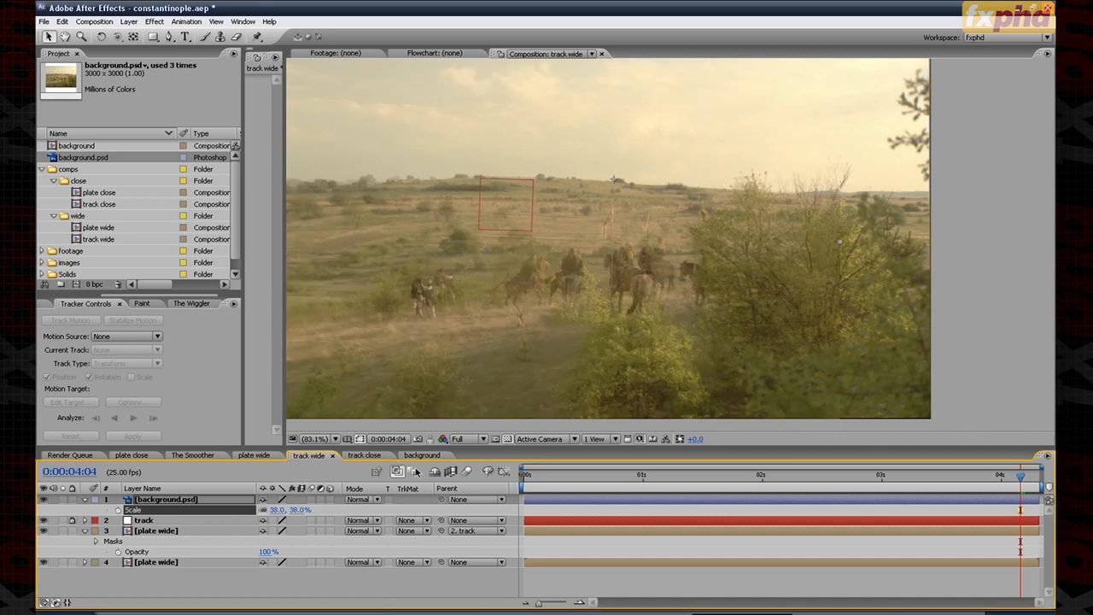
drag(297, 512, 296, 511)
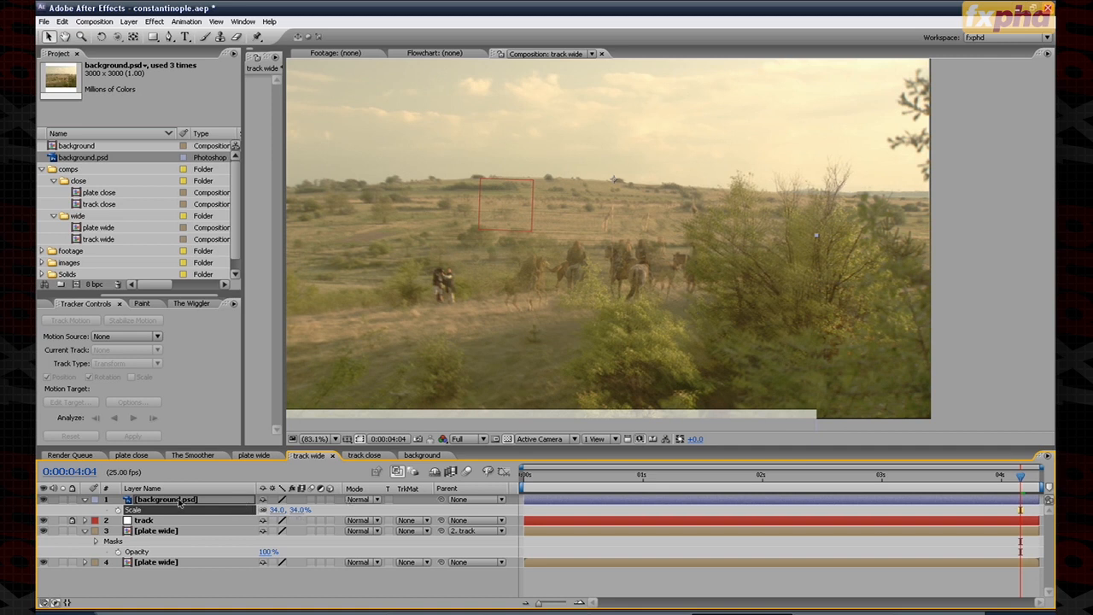
Step: Parent the background.psd layer to the track layer and lower its opacity to 11%
click(134, 498)
drag(442, 498, 143, 520)
drag(948, 477, 929, 516)
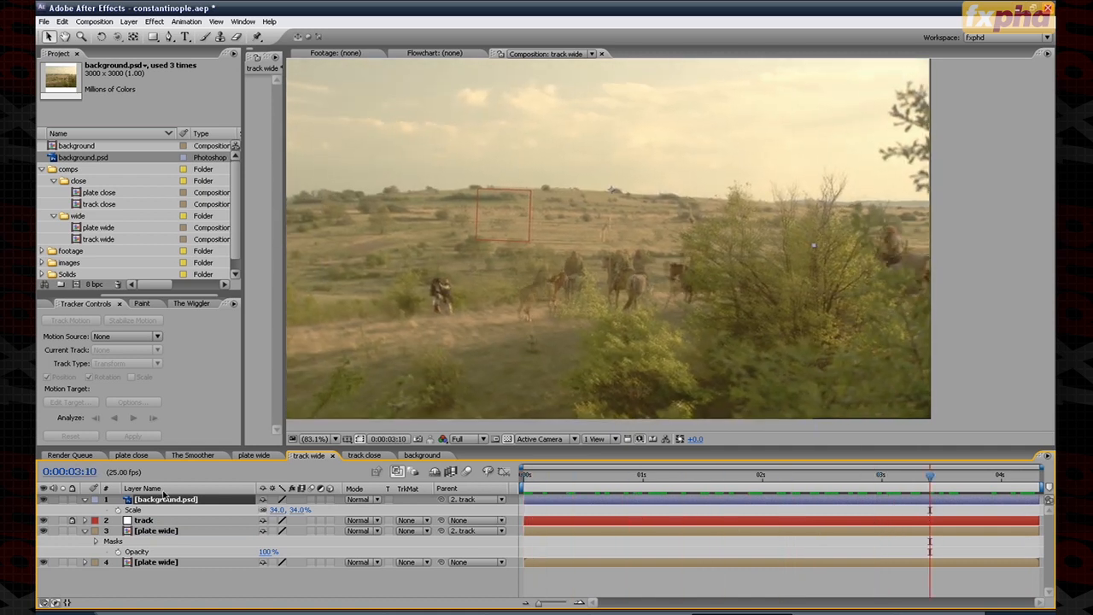
key(t)
drag(264, 512, 315, 510)
drag(406, 511, 294, 510)
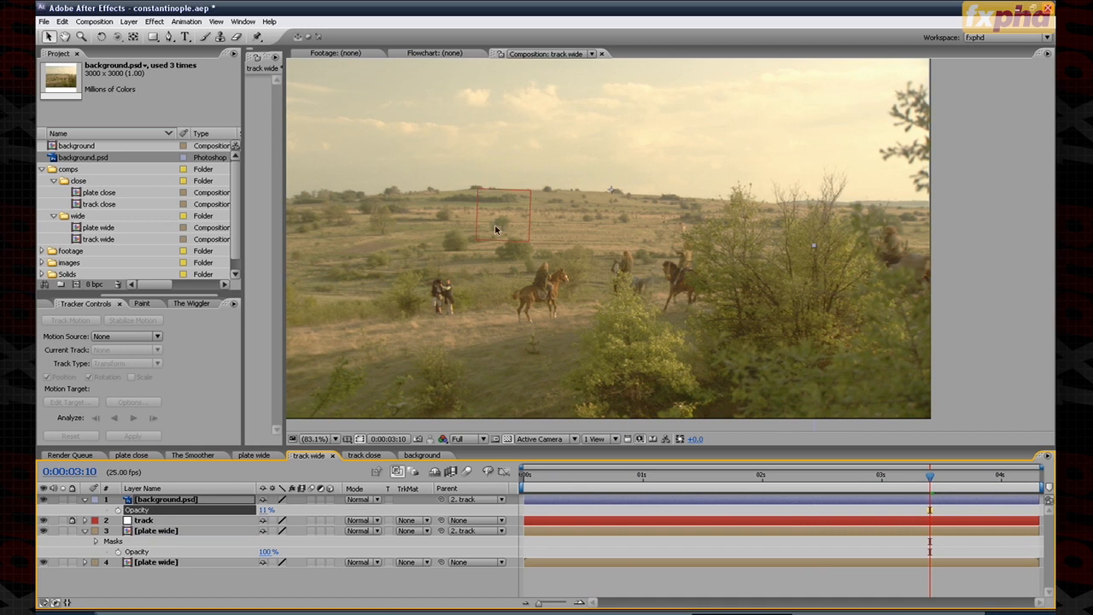
Step: Draw a closed Pen mask on background.psd around the distant hills and the lower sky, ending at the large bush
click(182, 502)
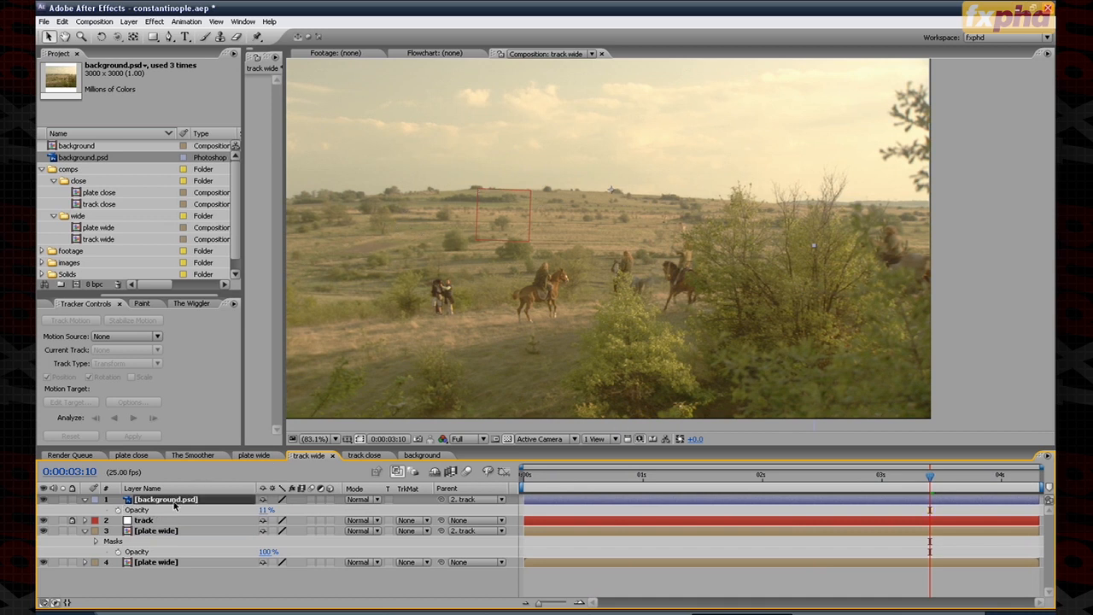
click(169, 37)
click(387, 226)
click(530, 226)
click(654, 225)
click(748, 222)
click(806, 210)
click(321, 144)
click(319, 189)
click(388, 226)
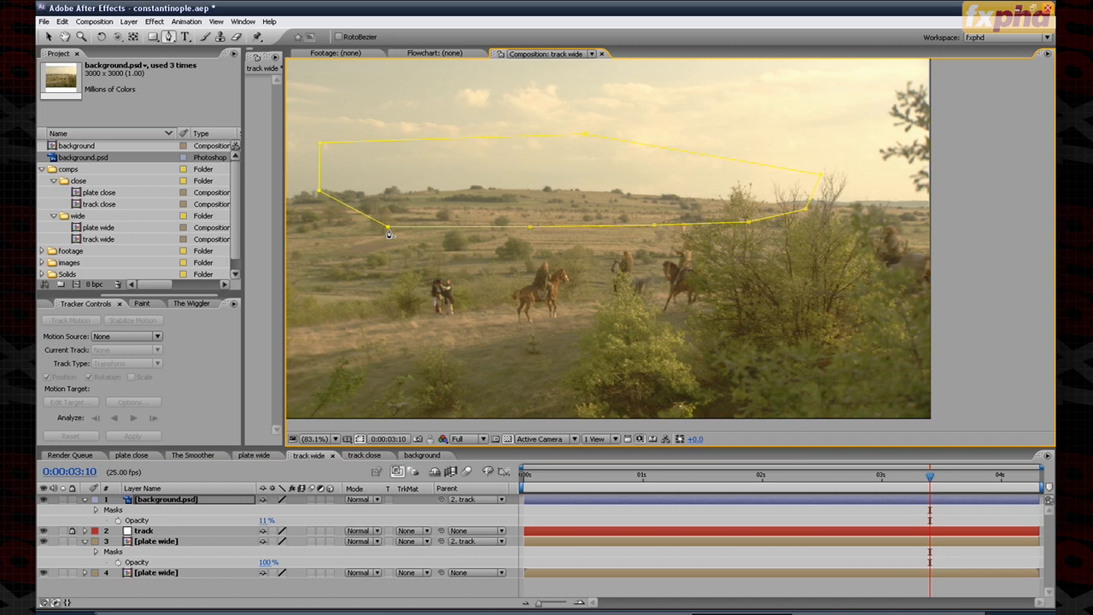
Step: Apply a Levels effect to background.psd with input black 118 and output white 198 to exaggerate the masked area
click(160, 502)
click(154, 21)
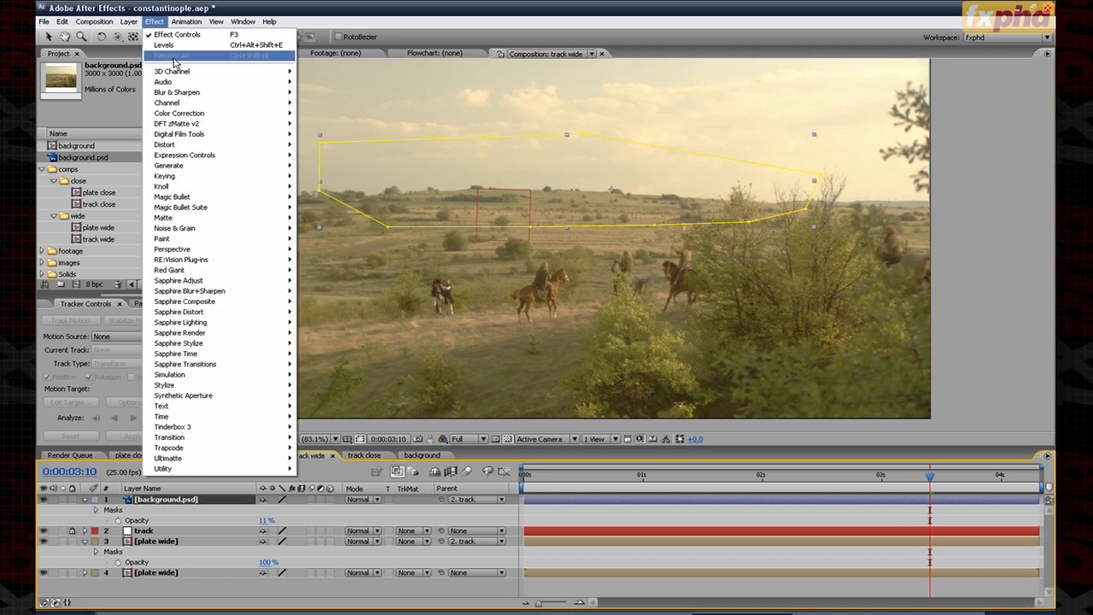
click(166, 44)
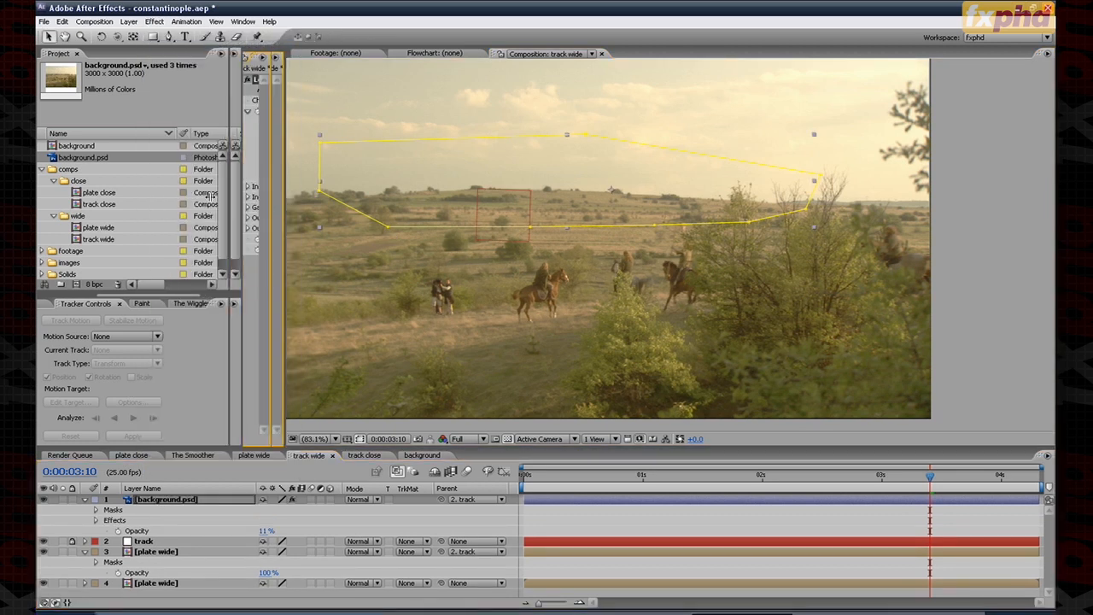
mouse_move(238, 173)
mouse_down()
mouse_move(121, 172)
mouse_move(184, 181)
mouse_move(229, 172)
mouse_up()
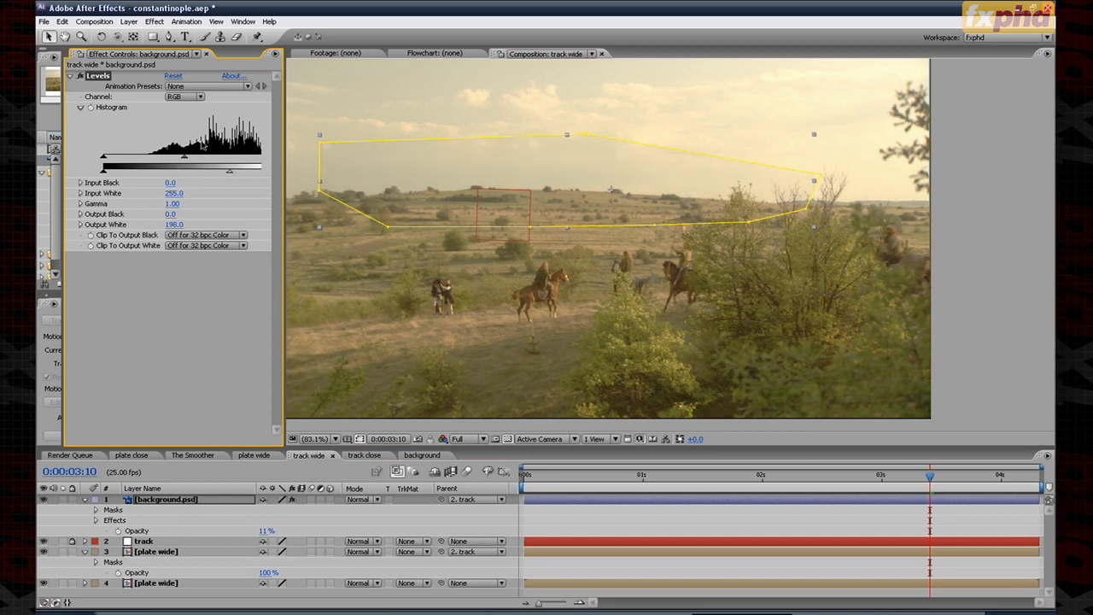
drag(131, 157, 179, 160)
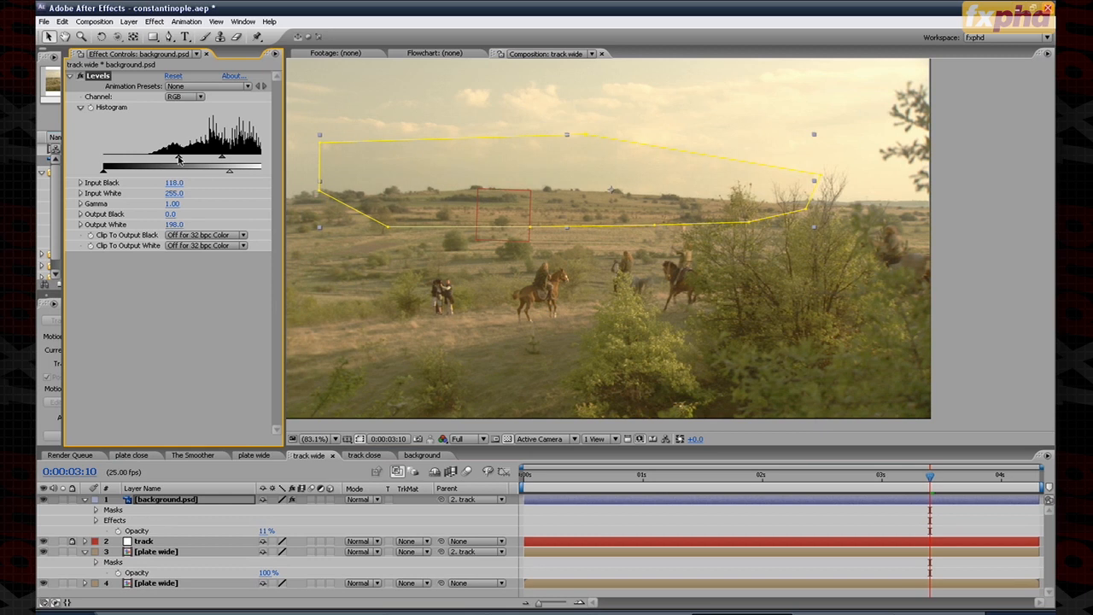
Step: Set the background.psd layer's opacity to 80% and check the masked patch against the moving plate
key(t)
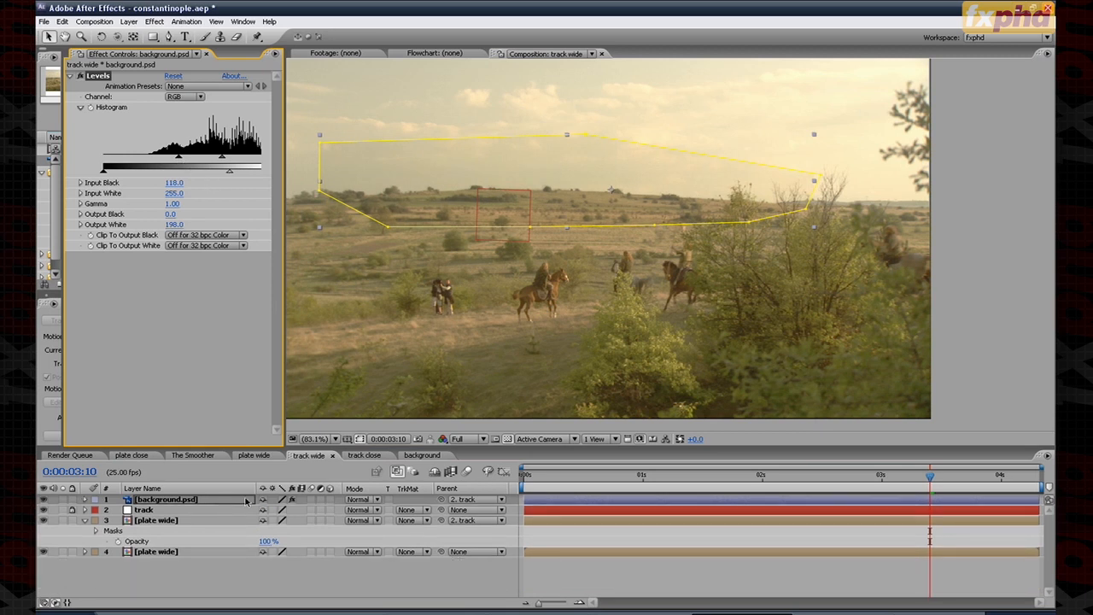
drag(268, 510, 371, 522)
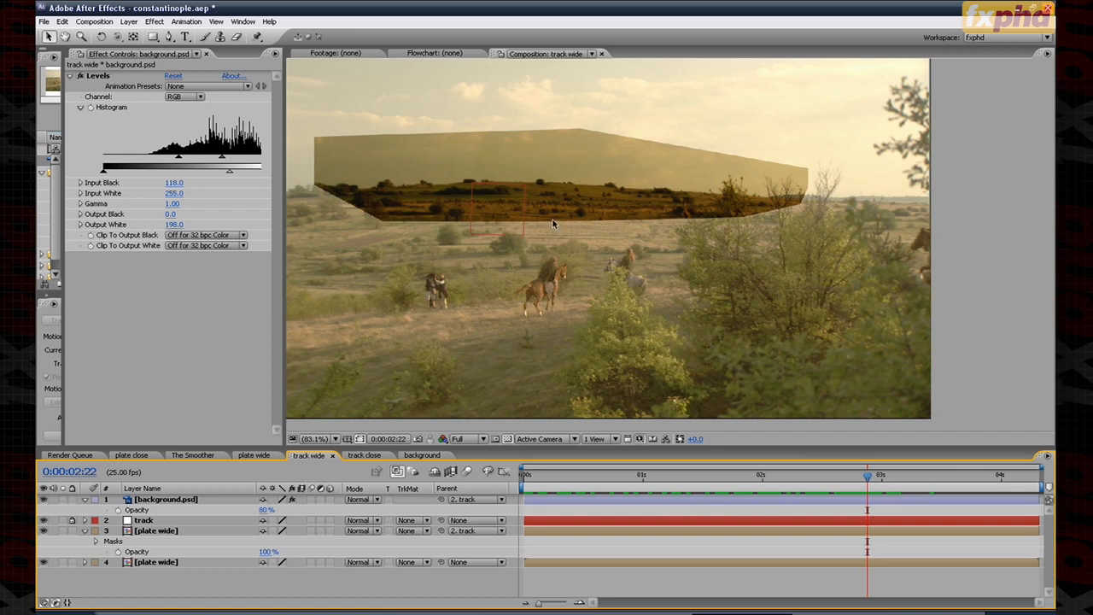
drag(867, 478, 776, 480)
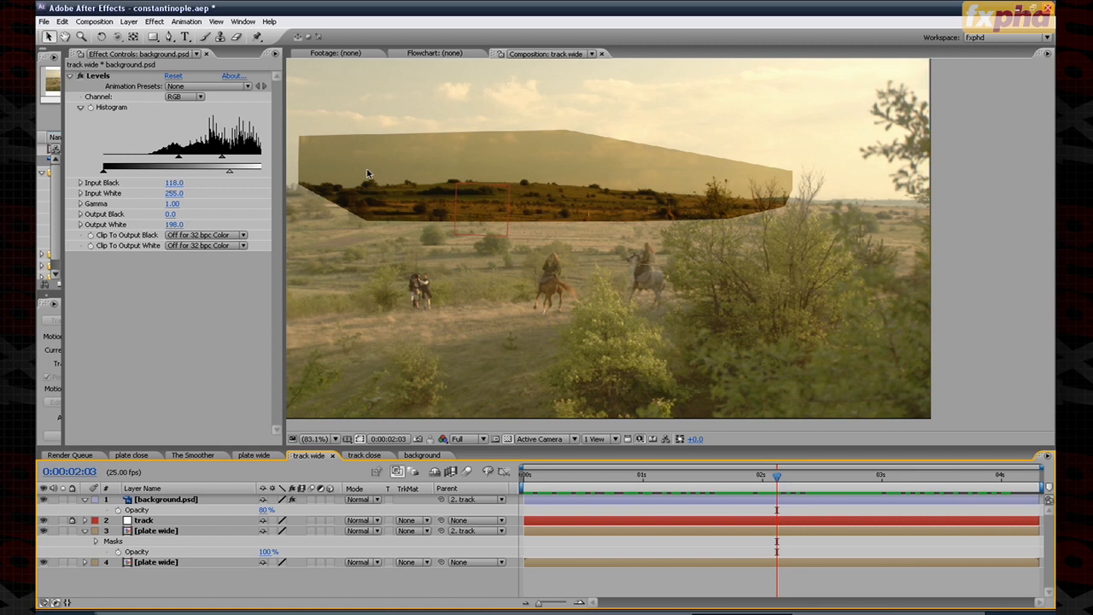
Step: Set the Mask Feather of Mask 1 on background.psd to 78 pixels
click(165, 502)
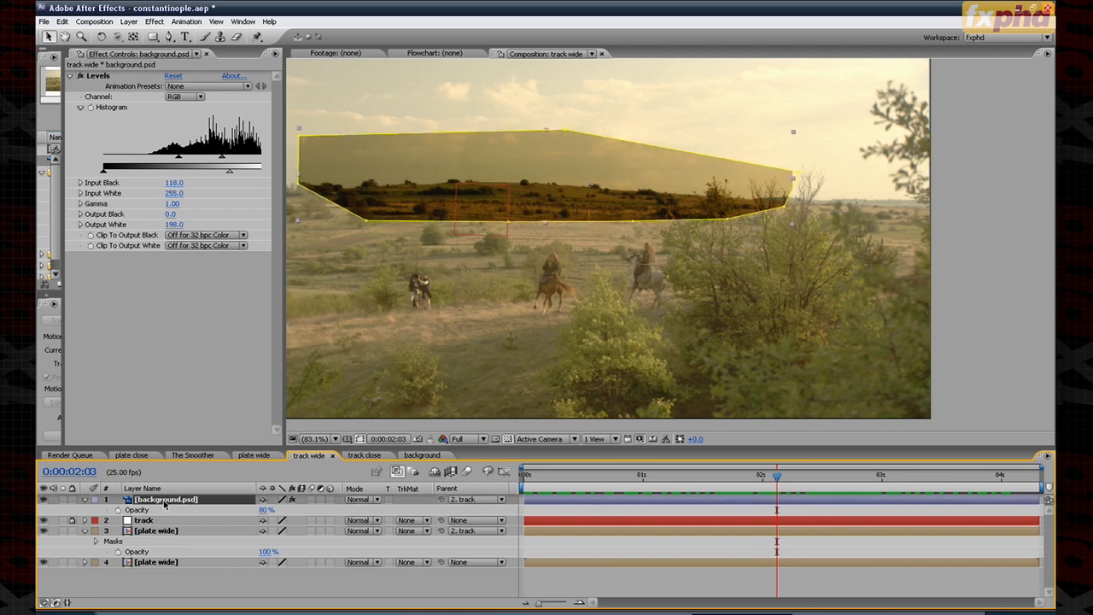
key(m)
key(m)
drag(292, 530, 327, 531)
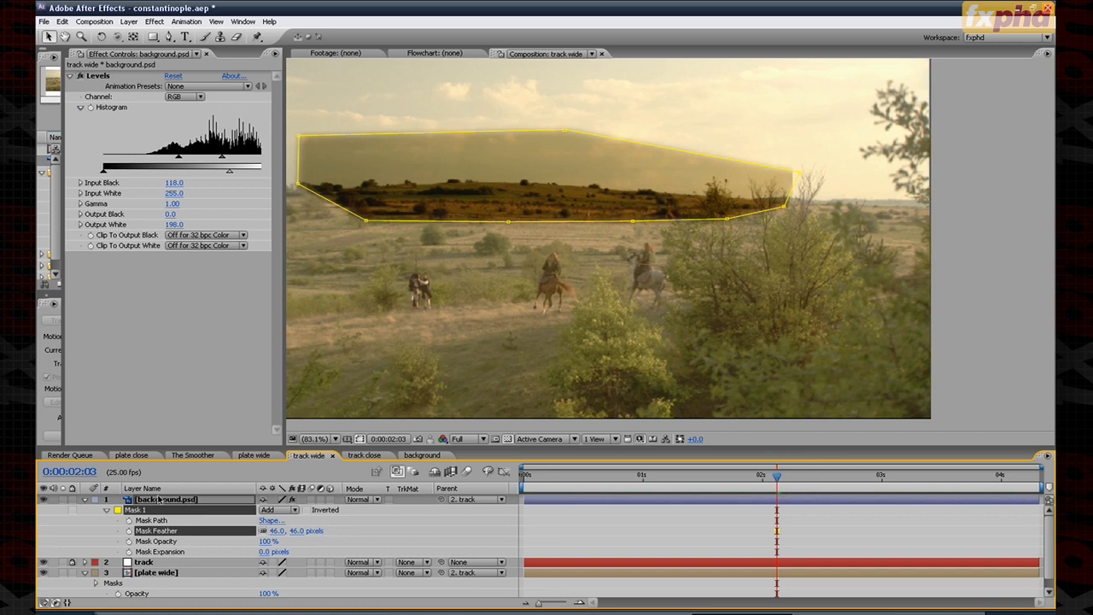
click(159, 498)
key(m)
key(m)
drag(297, 531, 315, 532)
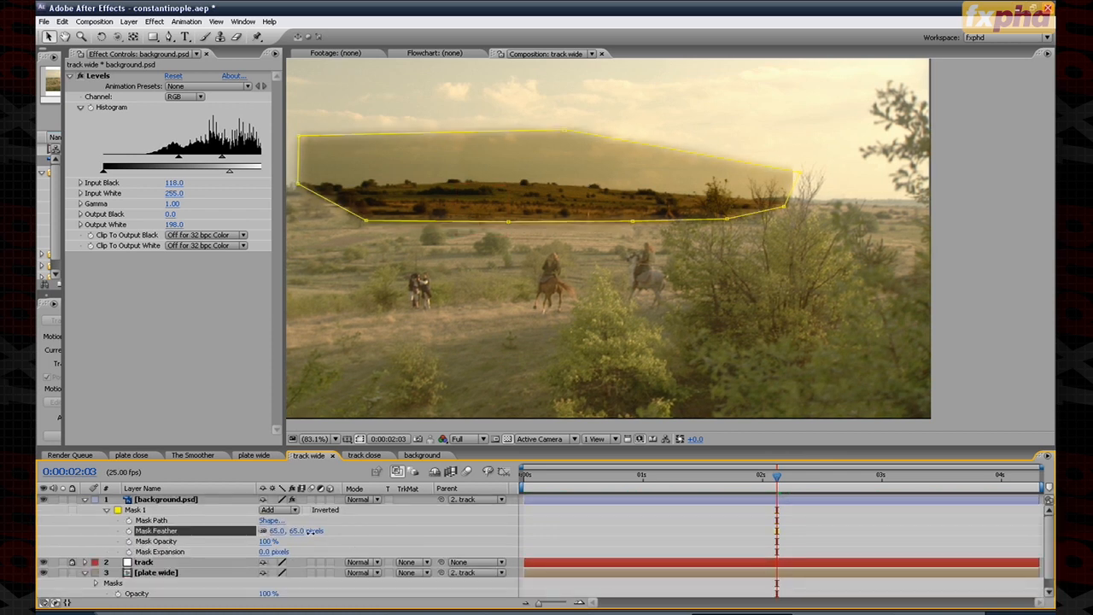
click(419, 529)
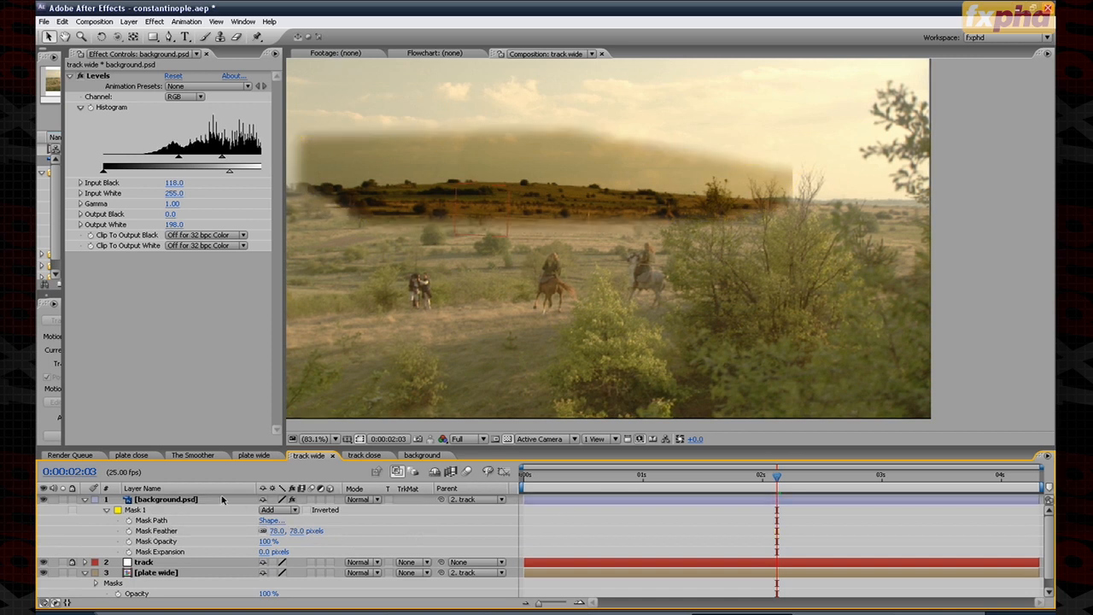
Step: Delete the Levels effect from background.psd and check the blend at other points in the shot
click(94, 76)
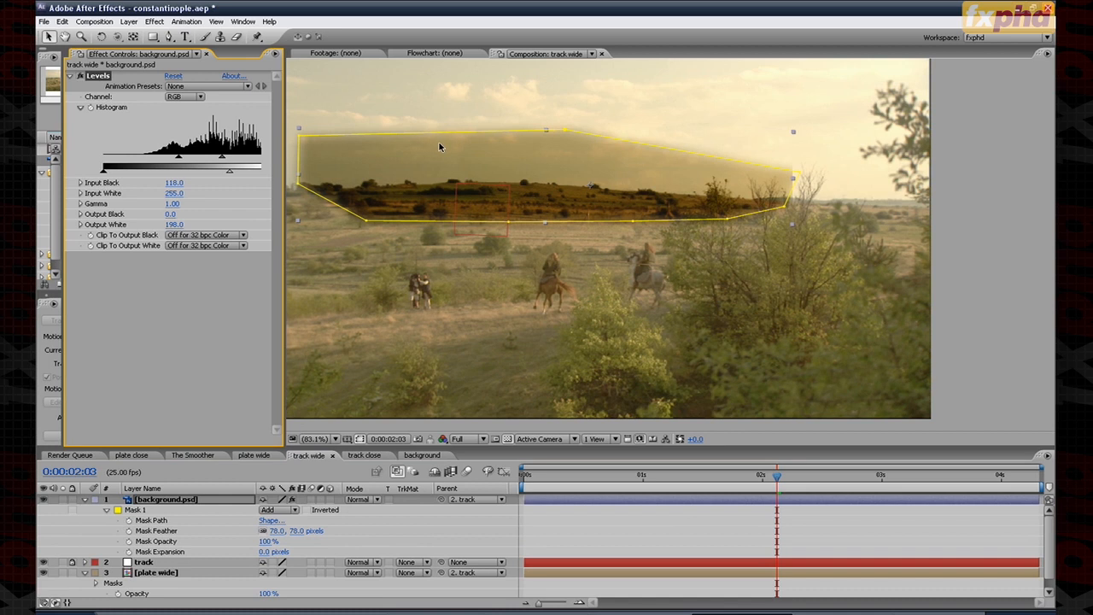
key(Delete)
drag(776, 516, 762, 517)
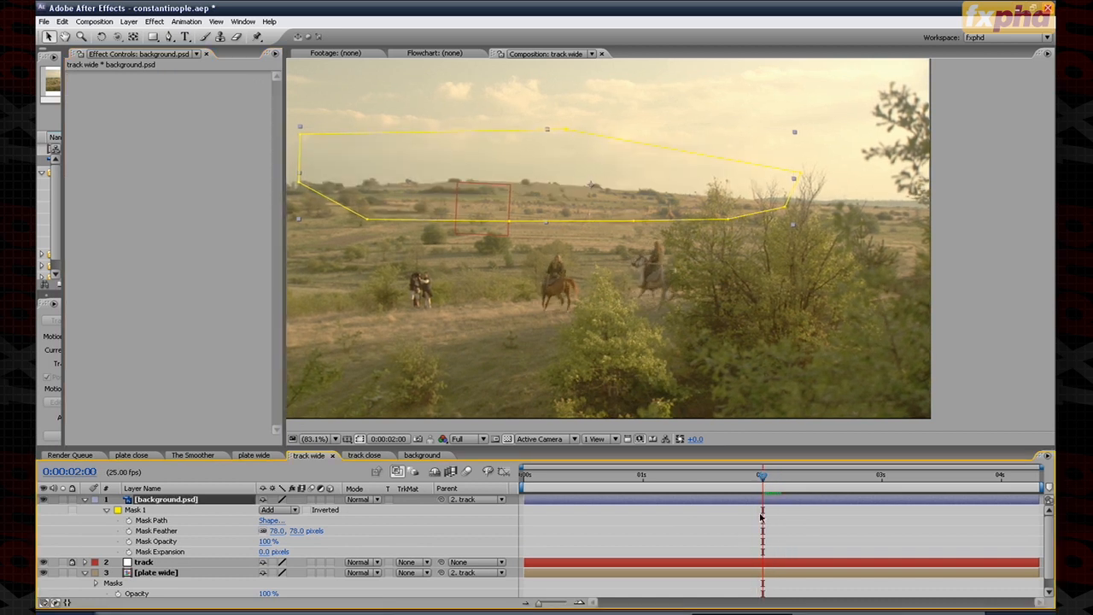
click(743, 529)
drag(779, 481, 878, 489)
Step: Widen the Project panel and open the track wide composition from the wide folder
drag(284, 123, 367, 124)
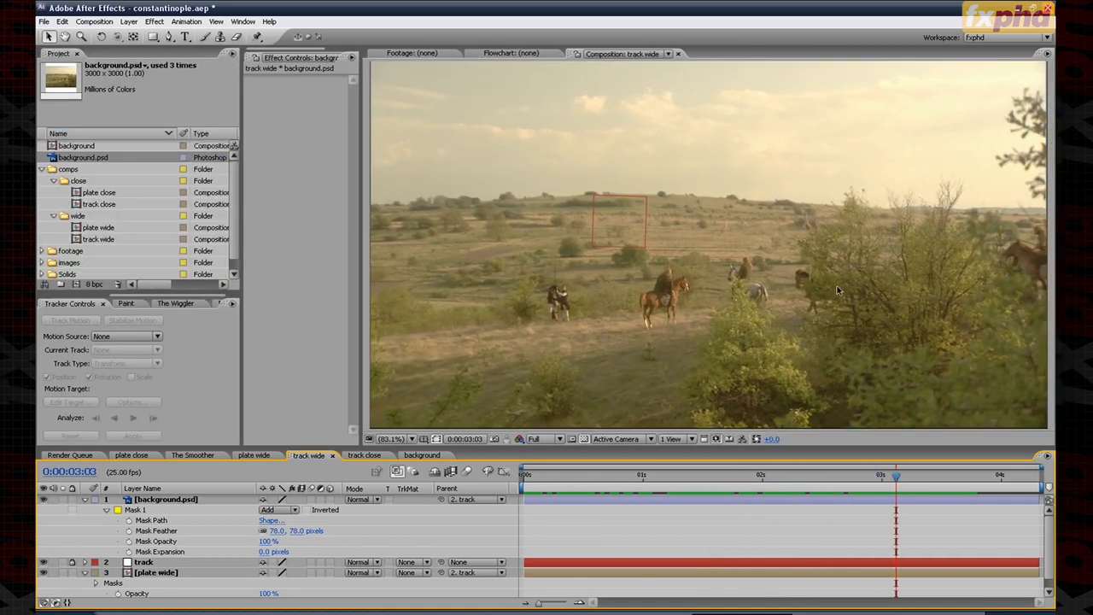
click(106, 205)
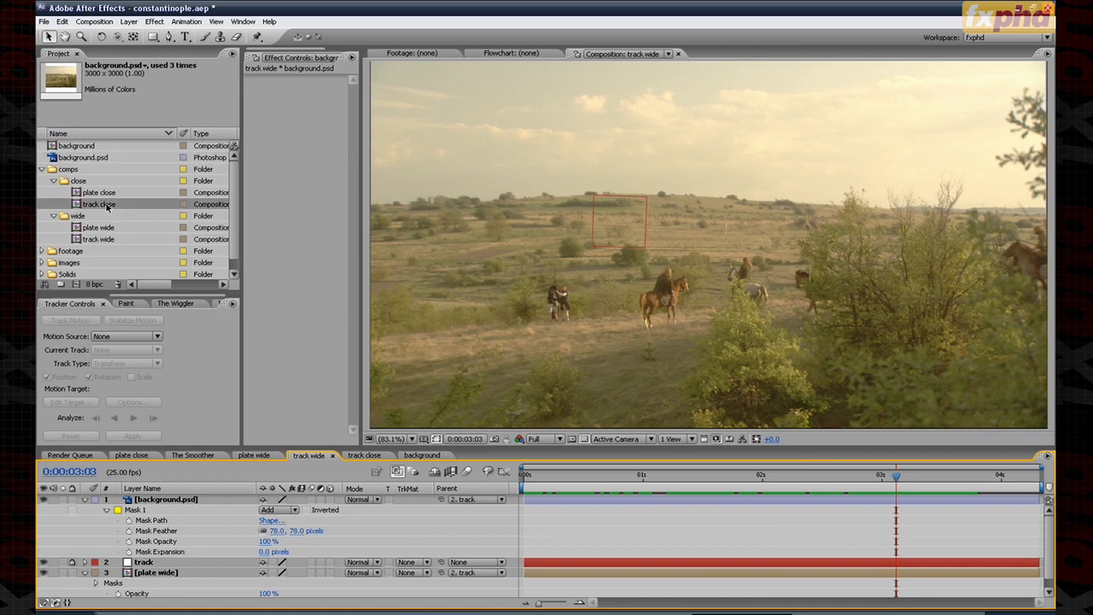
double_click(106, 239)
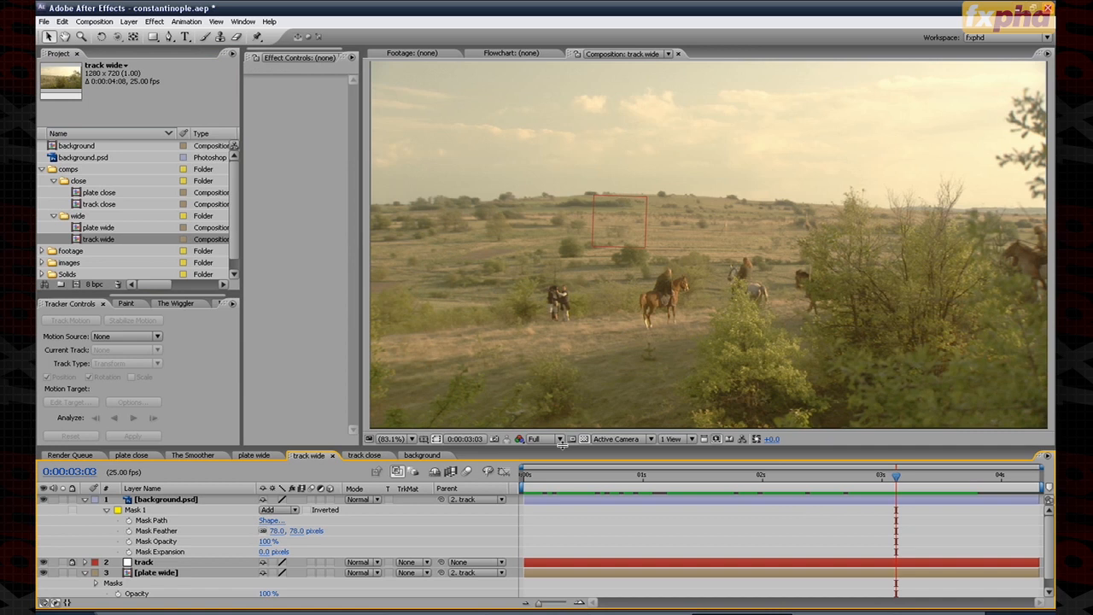
Step: Switch to Photoshop, duplicate the background layer and delete most of the copy's sky with a Magic Wand selection
click(845, 613)
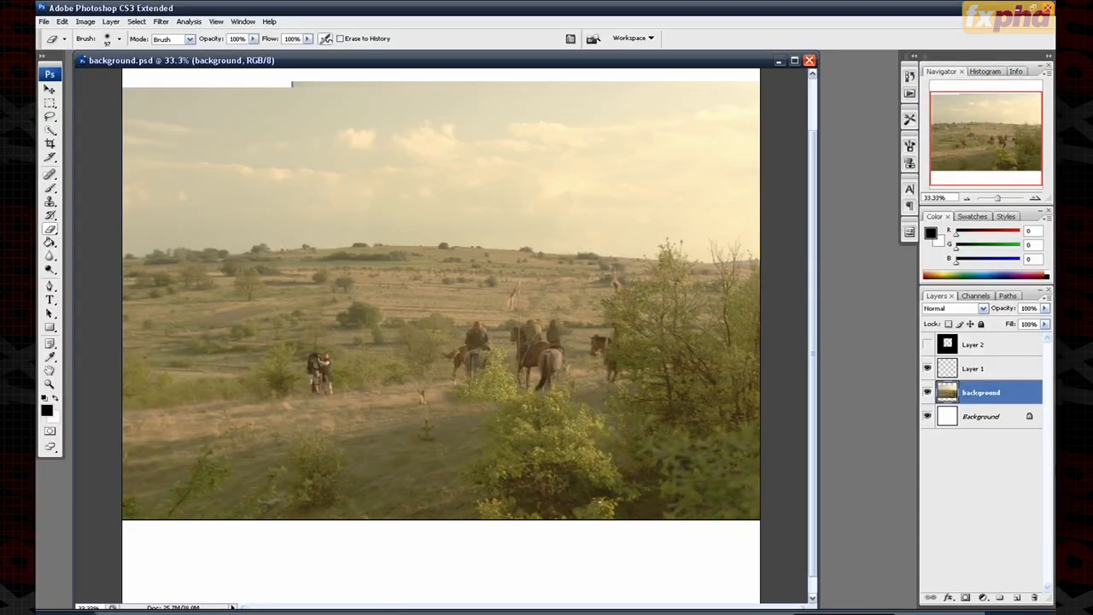
drag(1003, 392, 1017, 597)
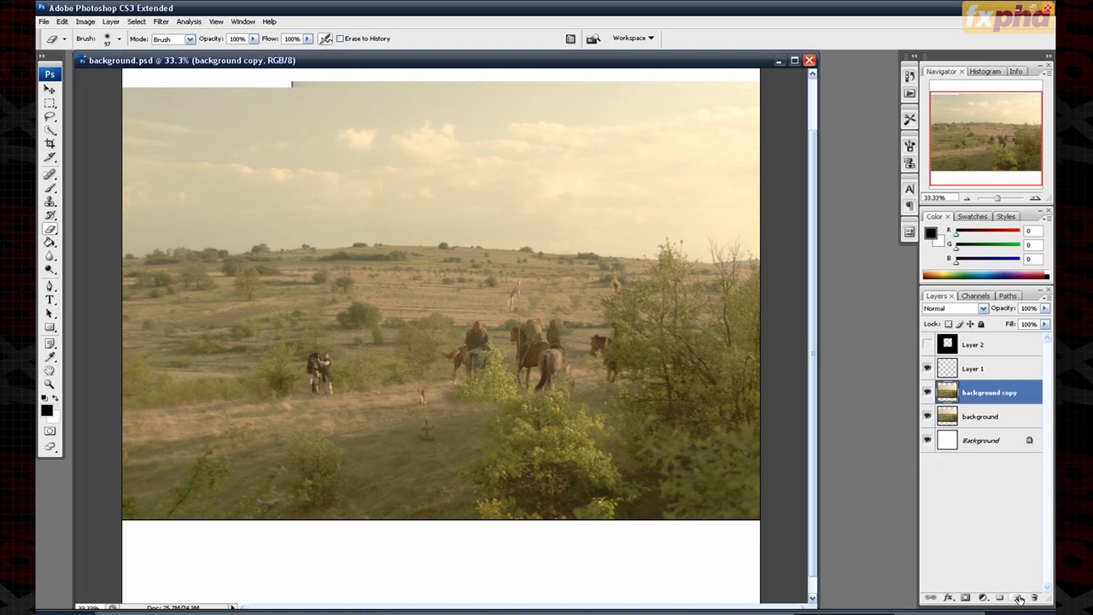
key(m)
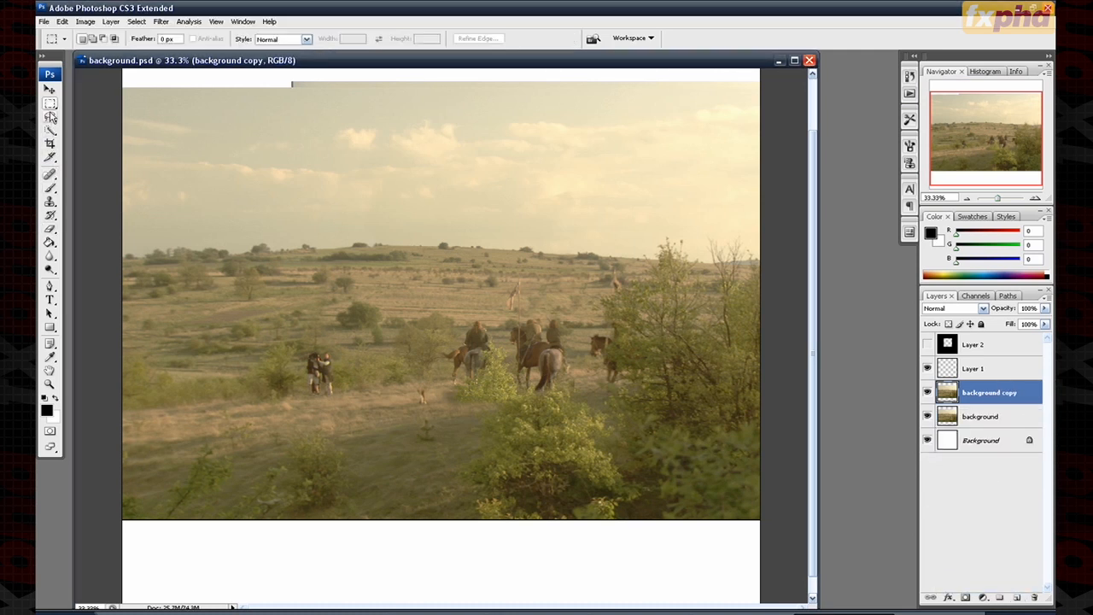
click(55, 132)
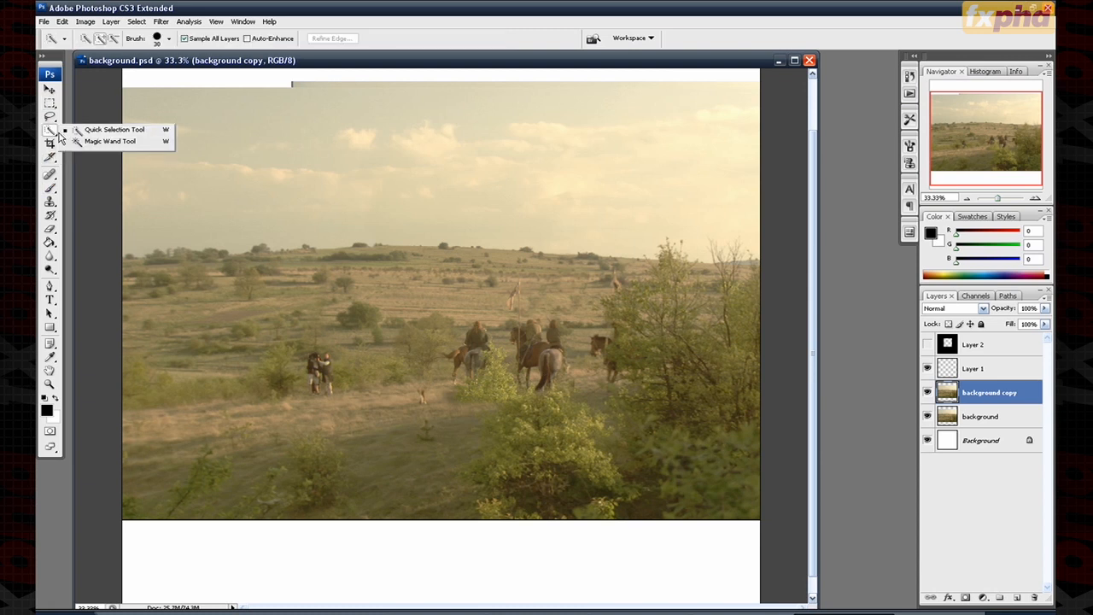
click(95, 141)
click(286, 229)
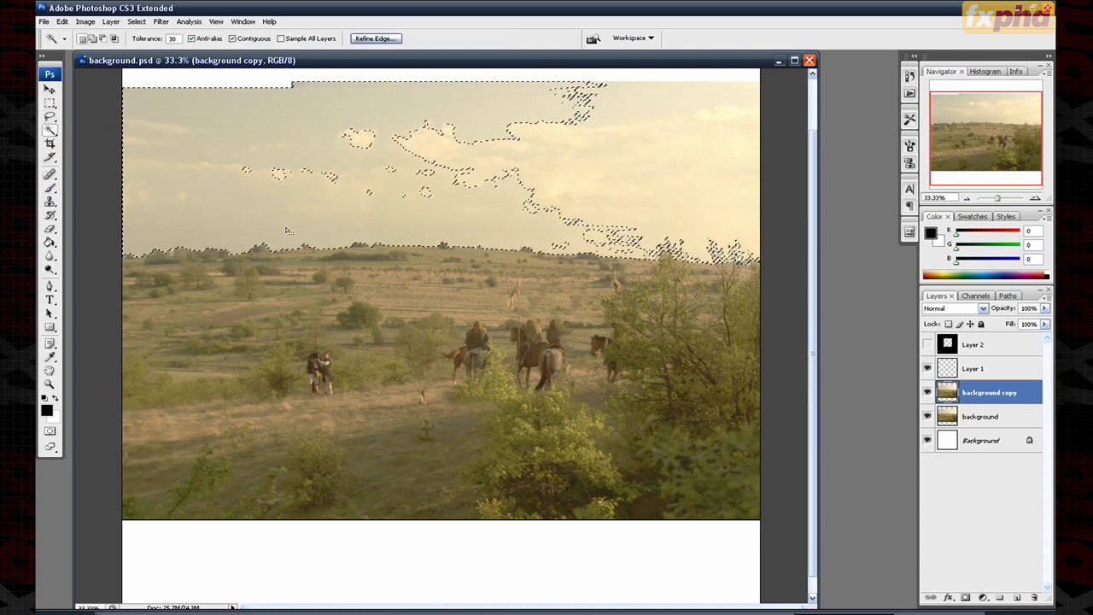
key(m)
click(572, 150)
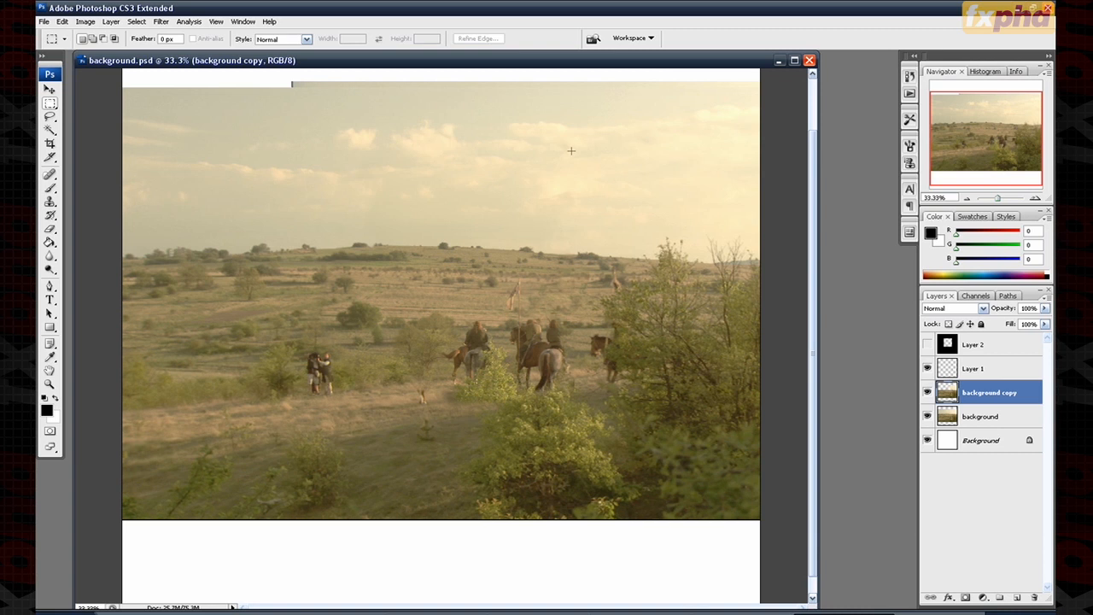
Step: Add a new layer beneath background copy and fill it with mid grey 898989
click(1016, 597)
drag(982, 392, 984, 425)
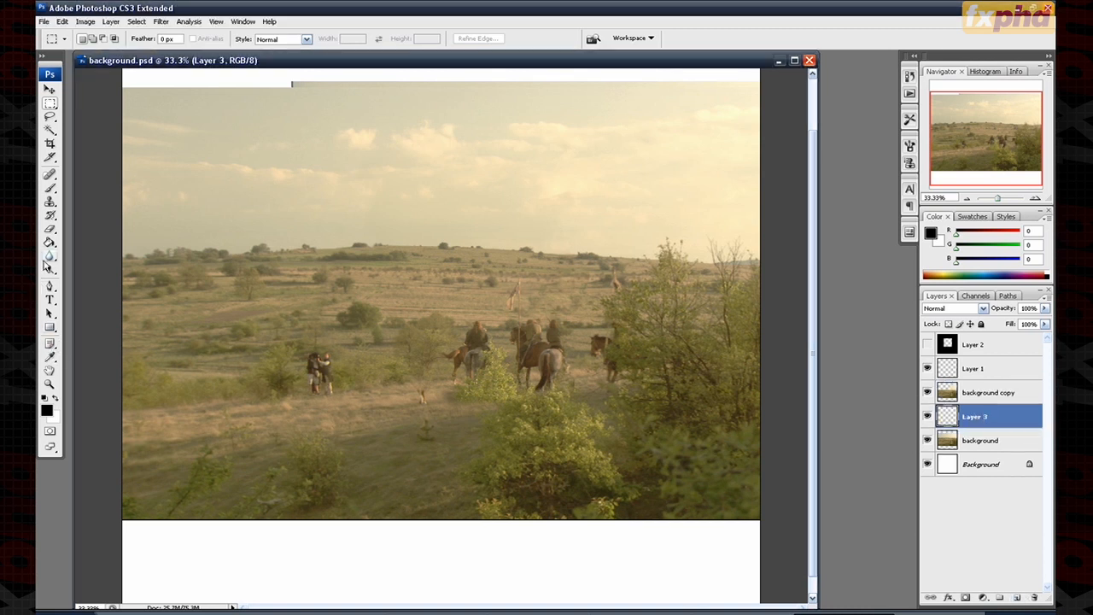
click(50, 243)
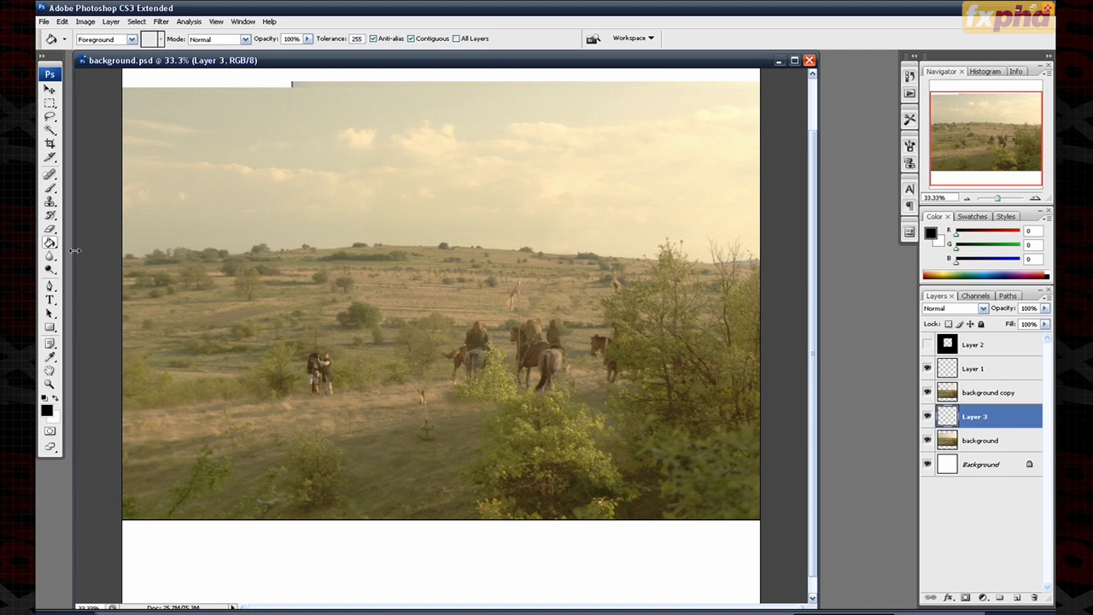
click(50, 411)
drag(406, 231, 312, 234)
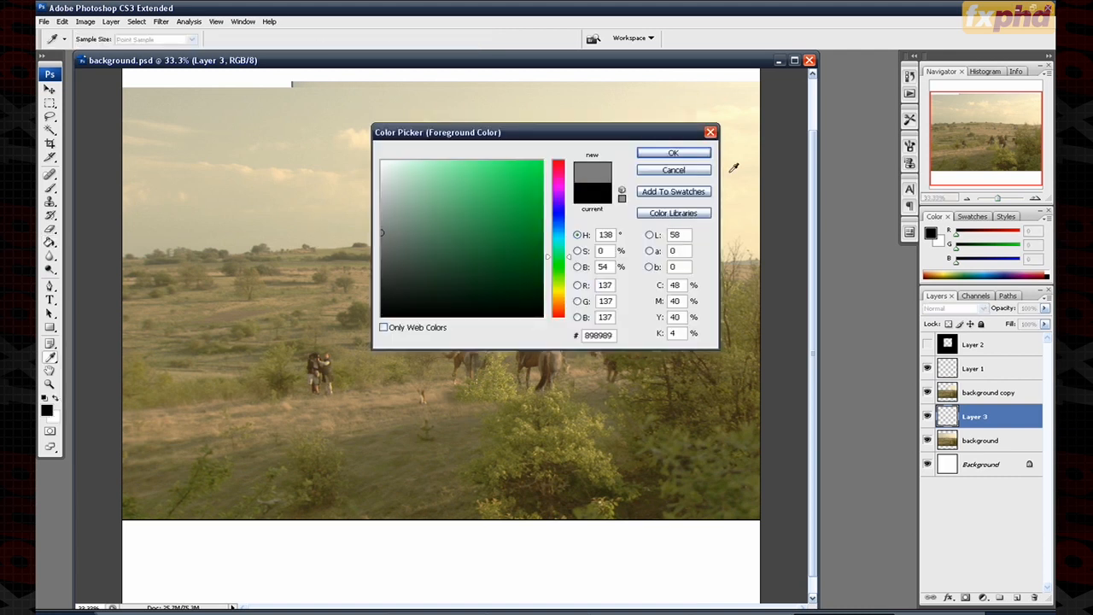
click(698, 160)
click(488, 265)
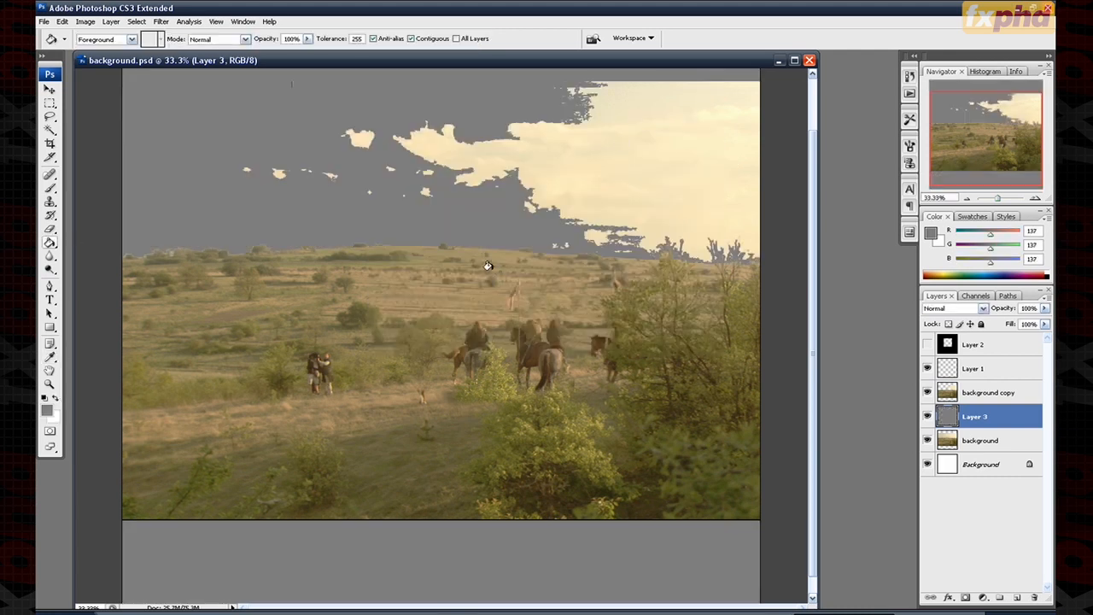
Step: Lasso the leftover upper sky on the background copy layer, delete it and deselect
click(49, 102)
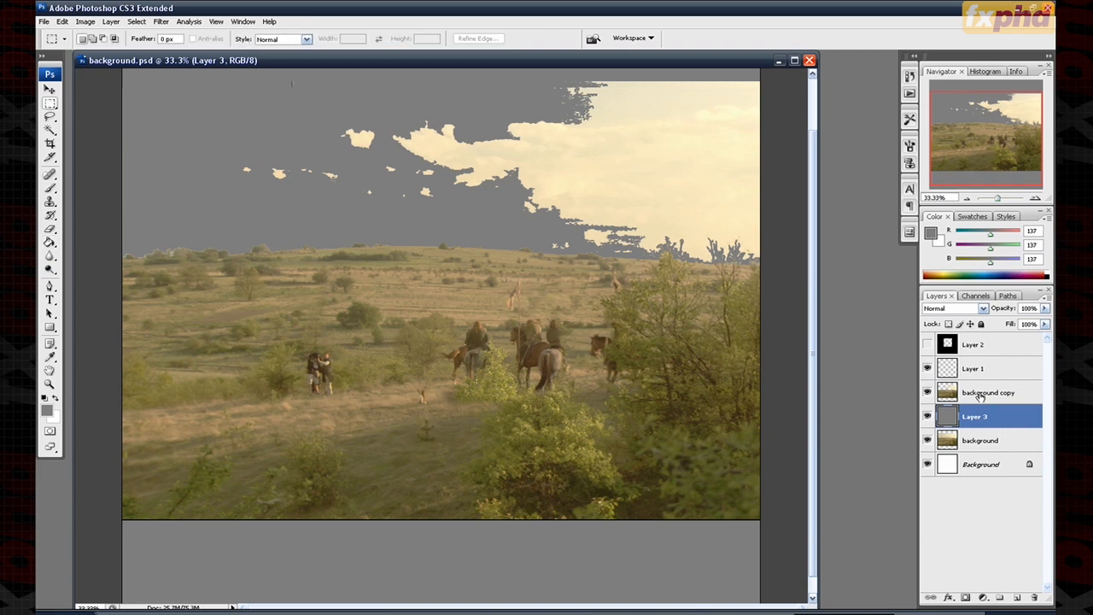
click(980, 393)
click(50, 117)
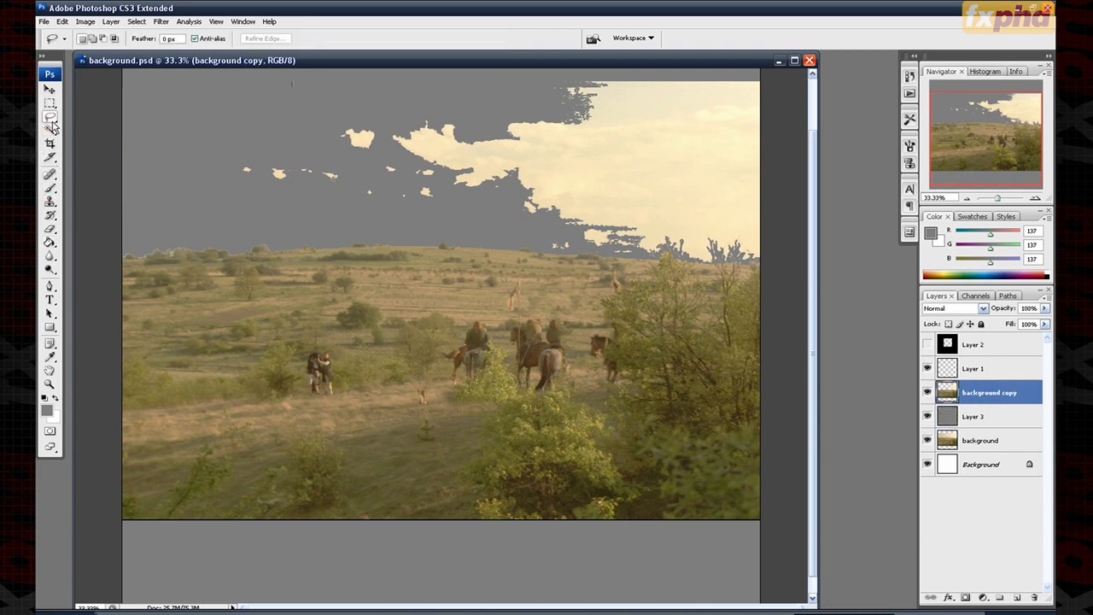
mouse_move(224, 133)
mouse_down()
mouse_move(194, 179)
mouse_move(584, 234)
mouse_move(712, 230)
mouse_move(757, 34)
mouse_move(147, 53)
mouse_up()
key(Delete)
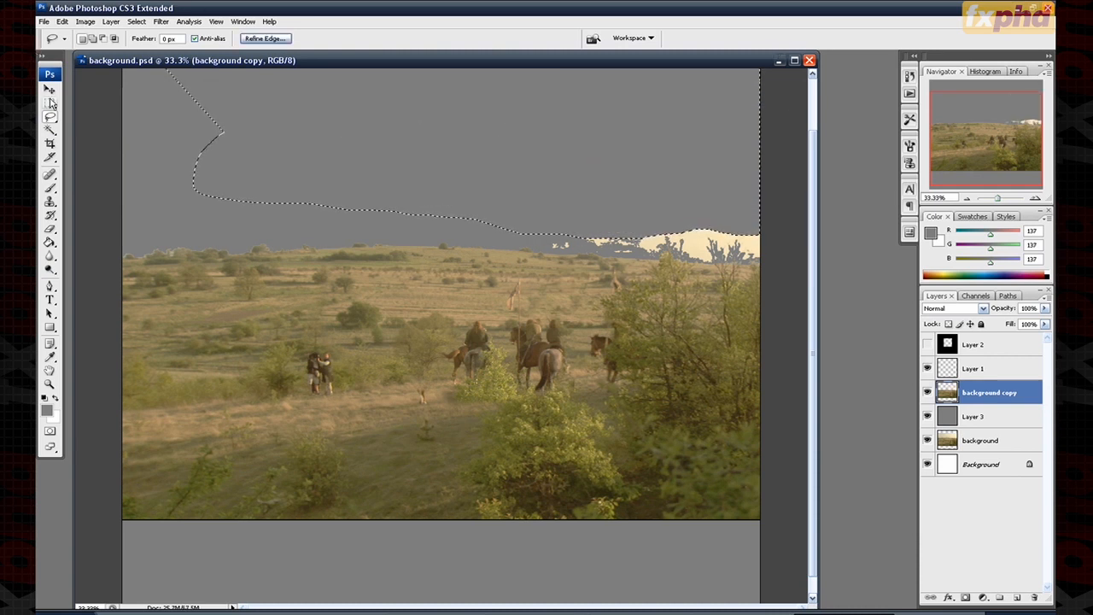
key(m)
key(ctrl+d)
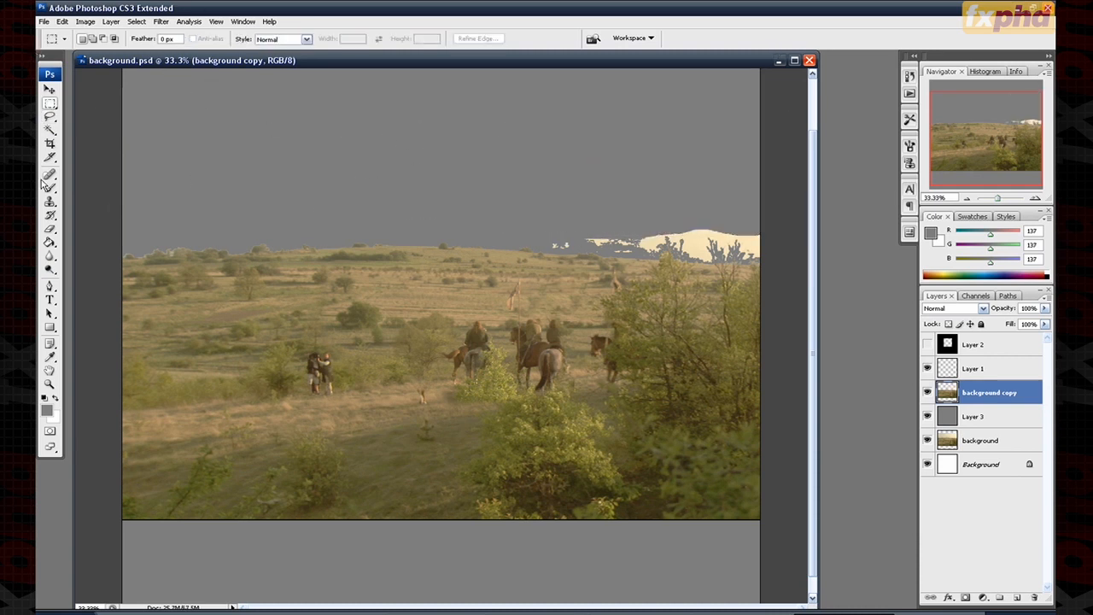
Step: Reduce the Eraser brush to size 40 and erase leftover sky patches along the horizon on background copy
click(50, 228)
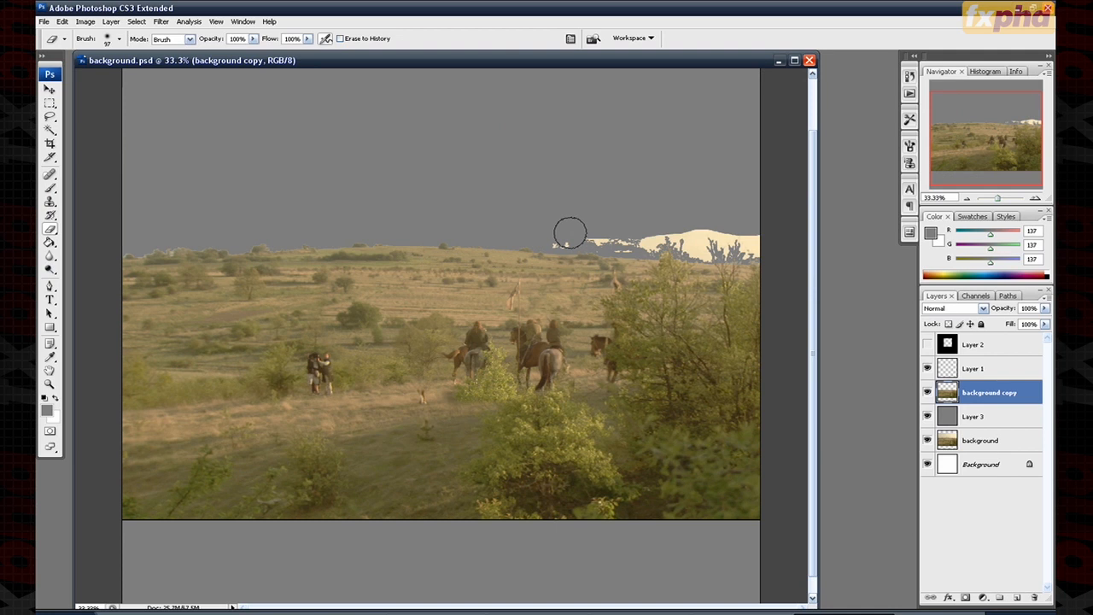
key(bracketleft)
key(bracketleft)
key(bracketleft)
key(bracketleft)
key(bracketleft)
key(bracketleft)
key(bracketleft)
mouse_move(626, 245)
mouse_down()
mouse_move(587, 245)
mouse_move(638, 236)
mouse_move(614, 239)
mouse_move(652, 249)
mouse_move(669, 231)
mouse_move(637, 244)
mouse_move(708, 235)
mouse_move(677, 252)
mouse_up()
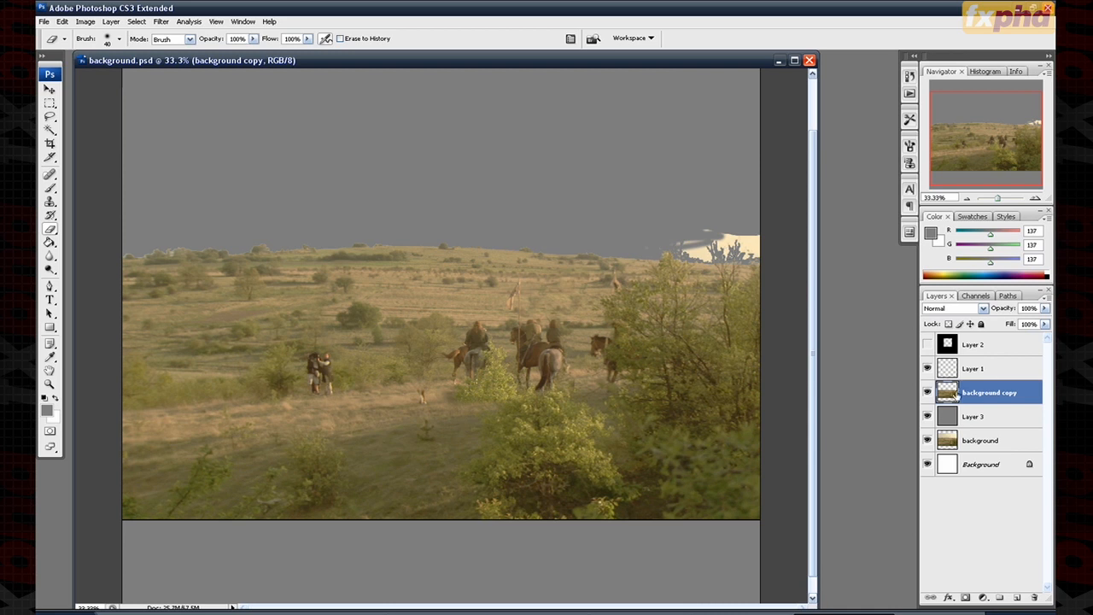
Step: Hide the grey fill layer, rename background copy as foreground and name the fill layer grey
click(927, 417)
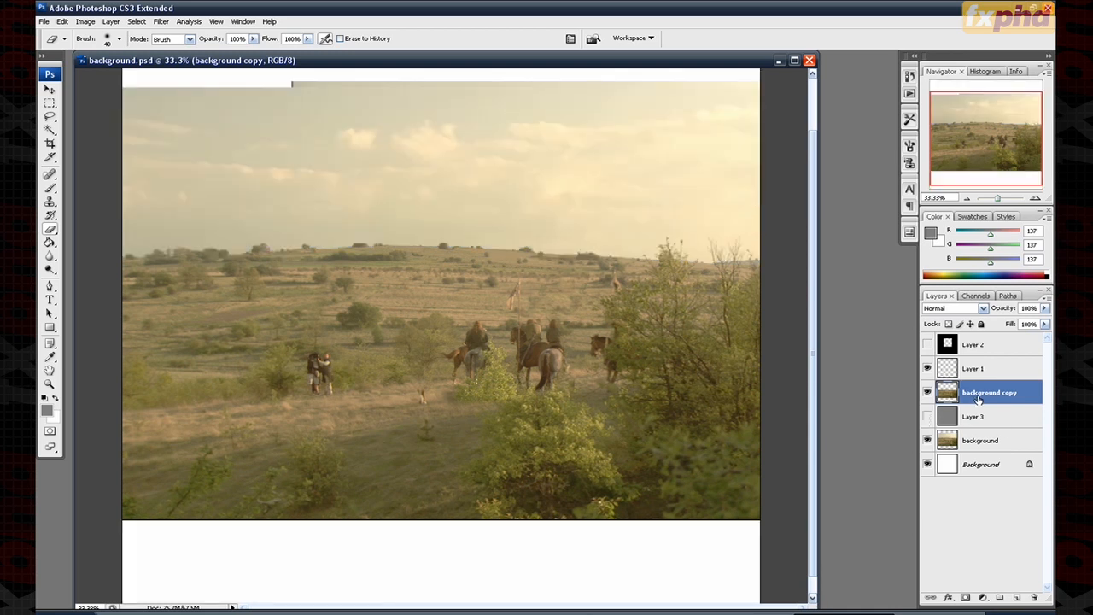
double_click(976, 395)
text(foreground)
key(Return)
double_click(978, 417)
text(grey)
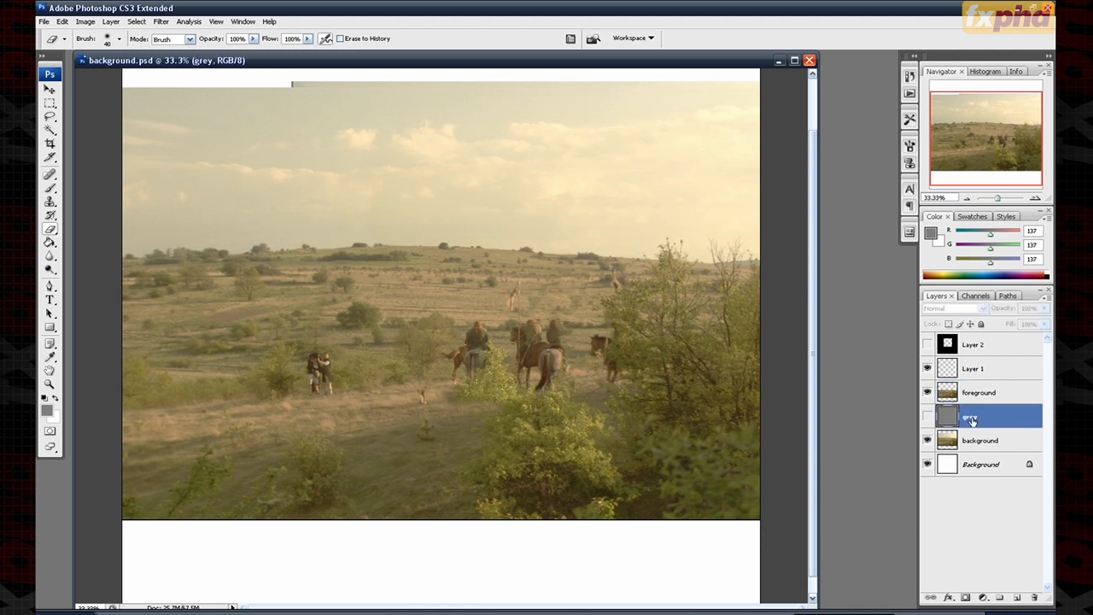
Step: Toggle the grey layer's visibility to check the foreground cut-out, leaving it hidden, and select the background layer
click(927, 416)
click(928, 418)
click(956, 440)
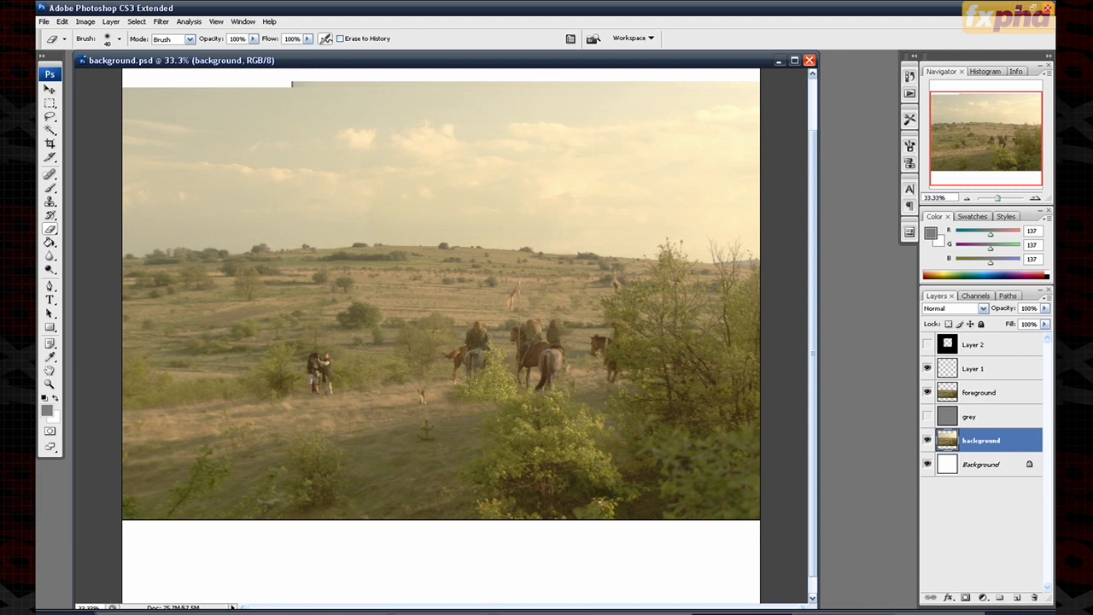
Step: Switch to Bridge, browse the constantinople reference images with larger thumbnails and open the 2002 Hagia Sophia from a boat photo in Photoshop
click(841, 613)
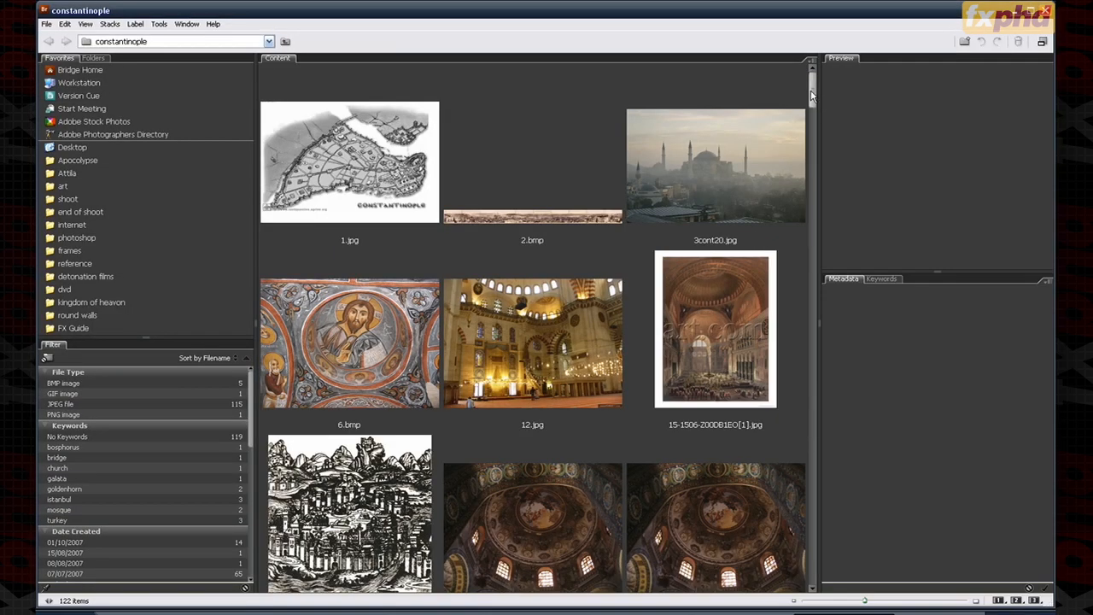
mouse_move(864, 600)
mouse_down()
mouse_move(812, 603)
mouse_move(893, 604)
mouse_move(854, 603)
mouse_move(882, 601)
mouse_up()
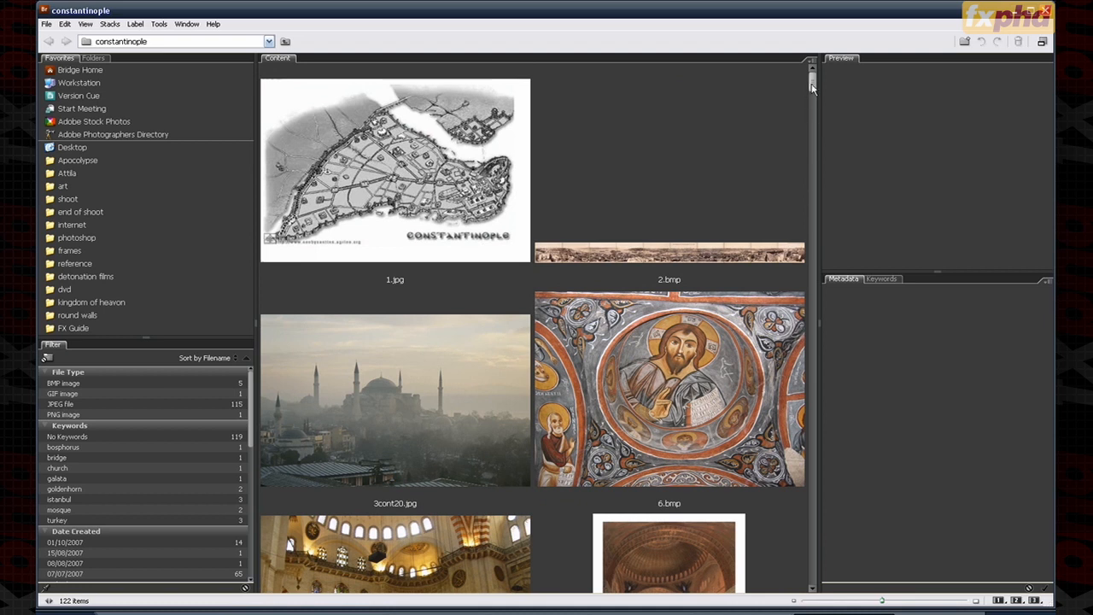
drag(812, 85, 811, 344)
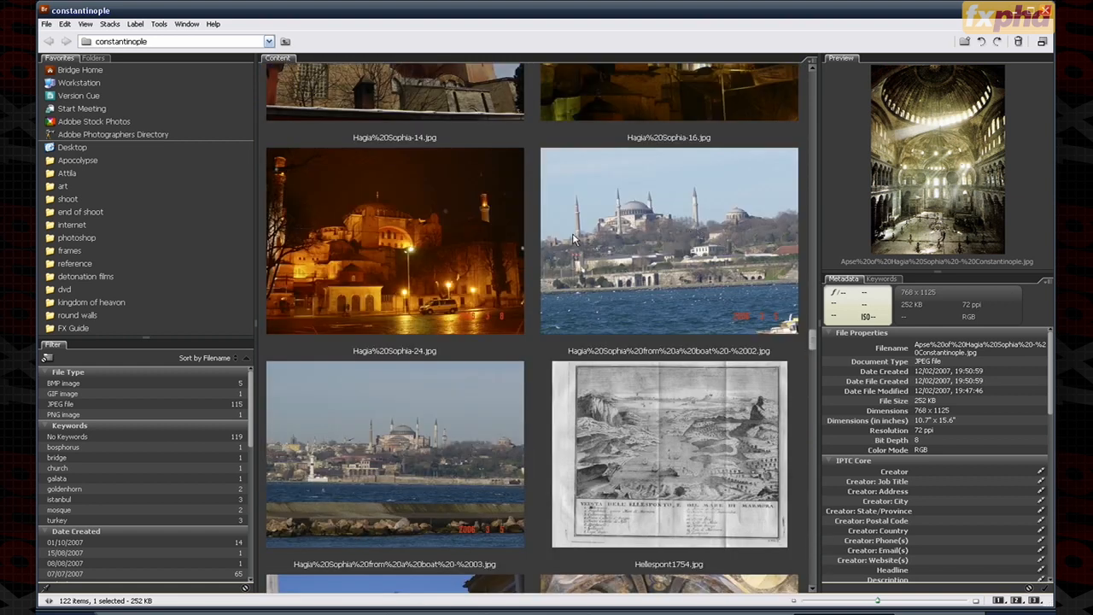
drag(684, 238, 606, 386)
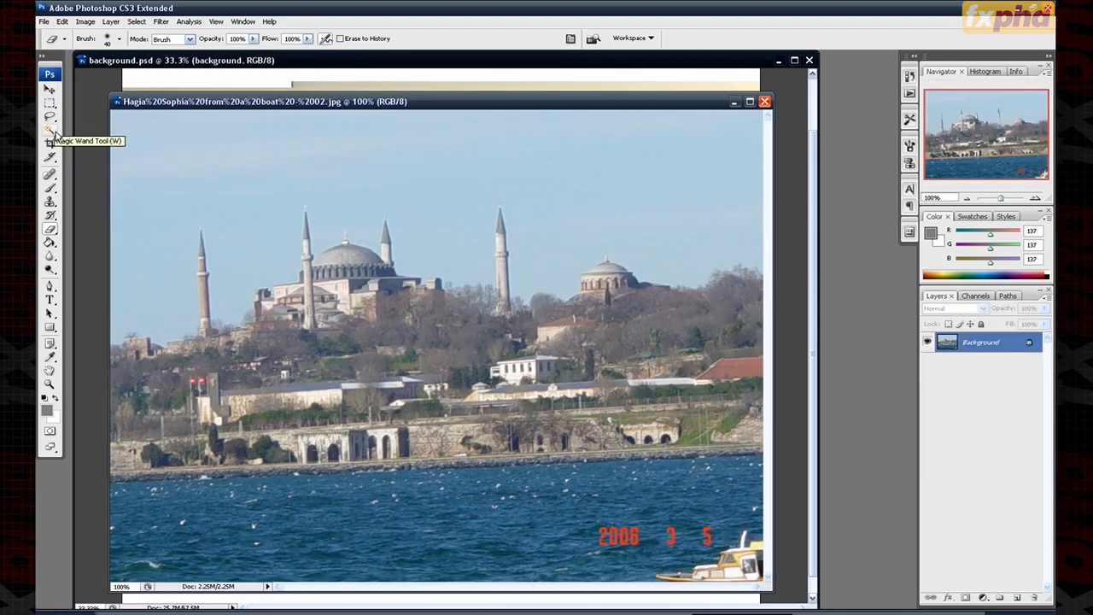
Step: Copy a rectangular area around the Hagia Sophia hilltop into background.psd and place it in the sky, layered above foreground
click(49, 103)
drag(136, 143, 702, 435)
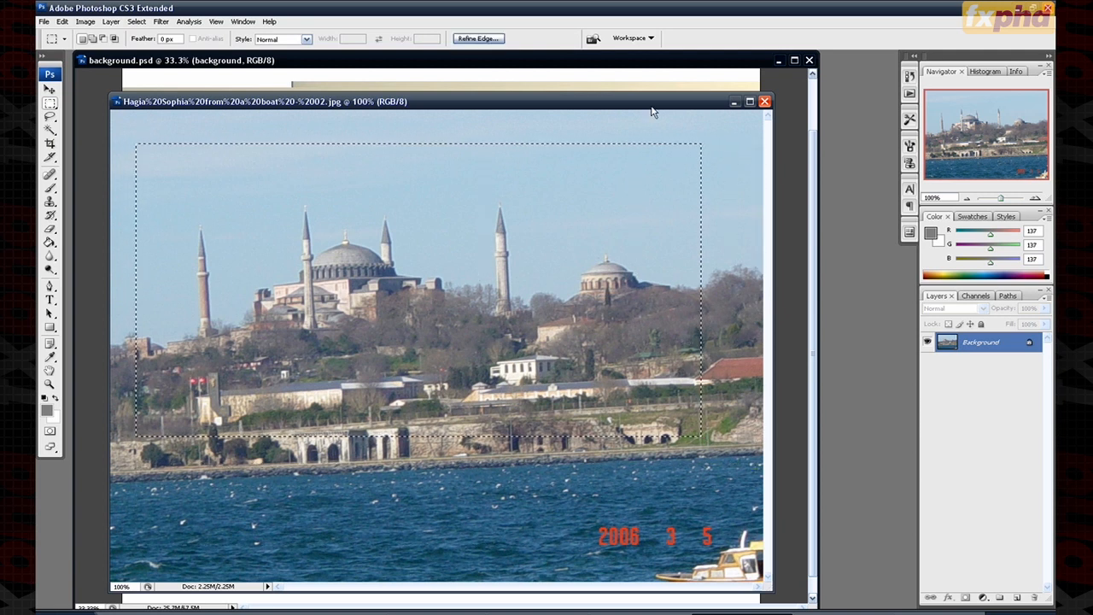
click(637, 61)
key(ctrl+v)
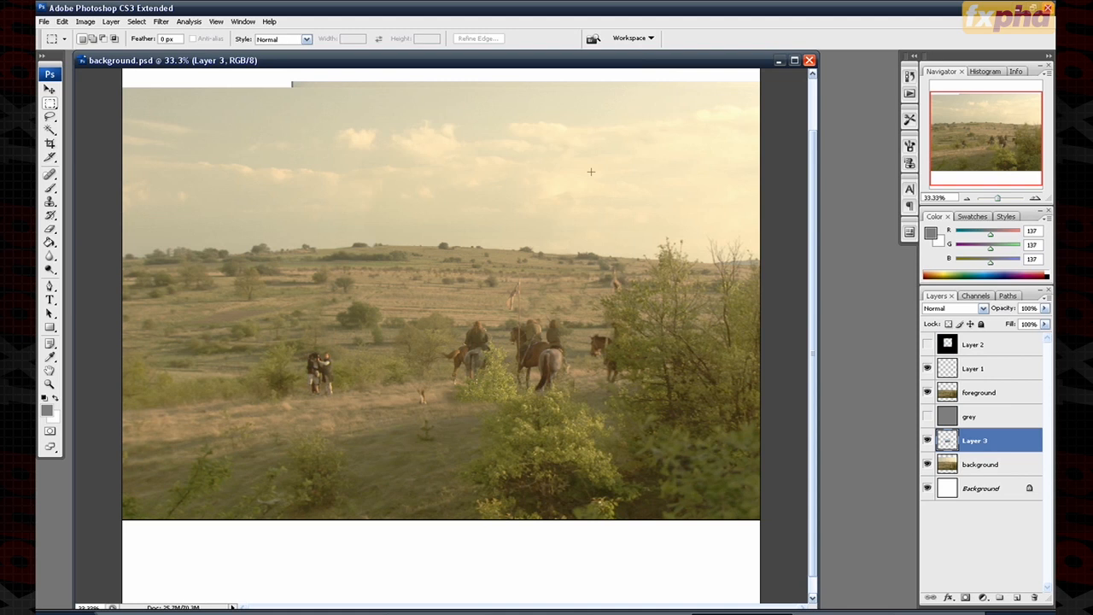
drag(986, 441, 982, 390)
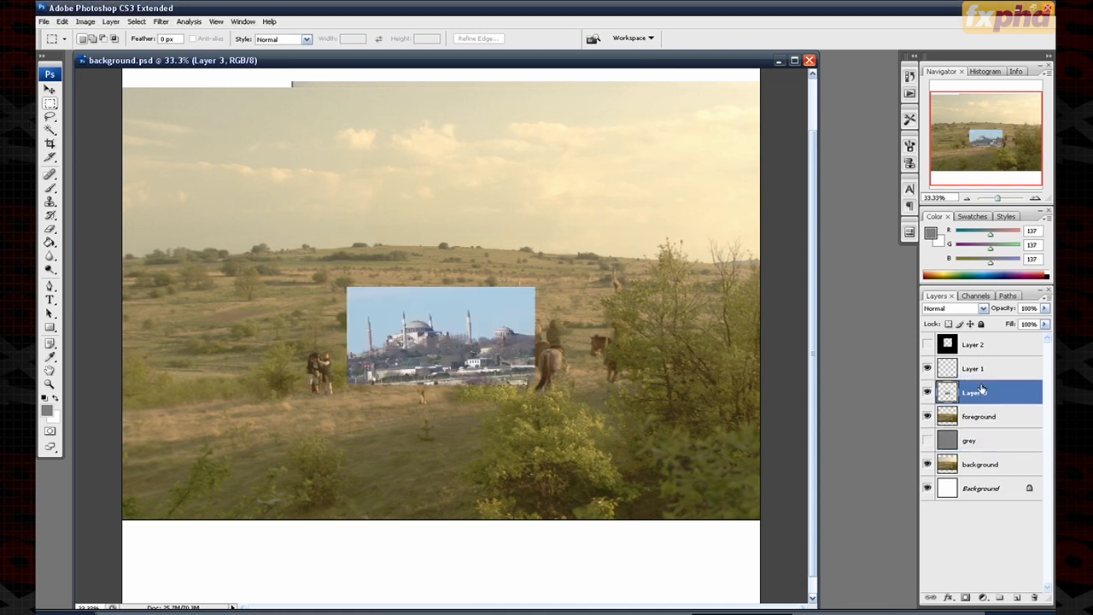
click(49, 89)
drag(421, 334, 370, 175)
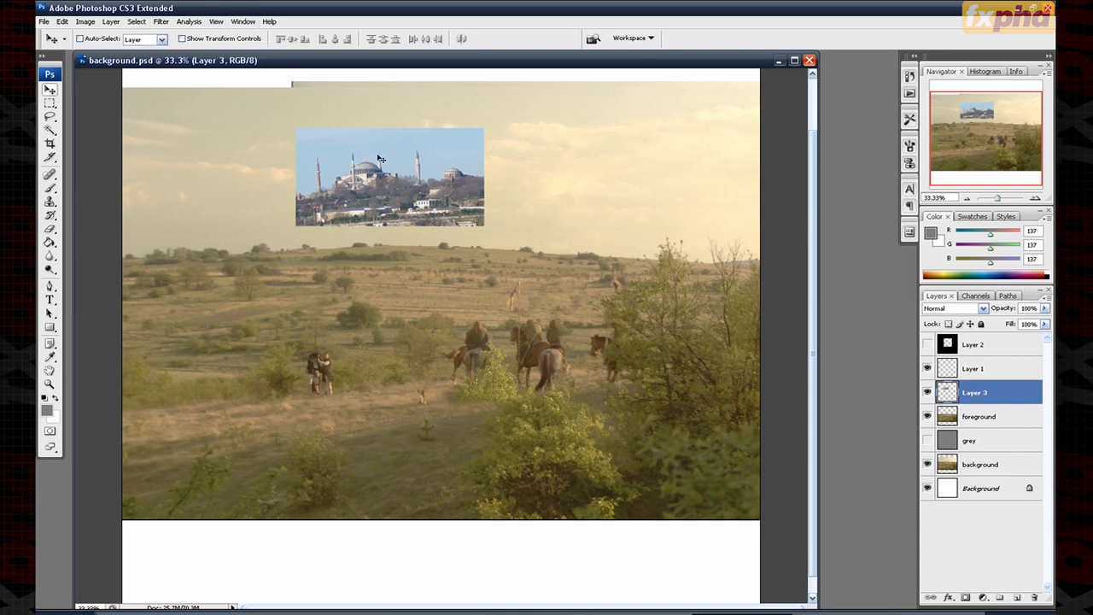
Step: Select the pasted photo's blue sky with Color Range at reduced fuzziness, delete it from Layer 3 and deselect
click(137, 22)
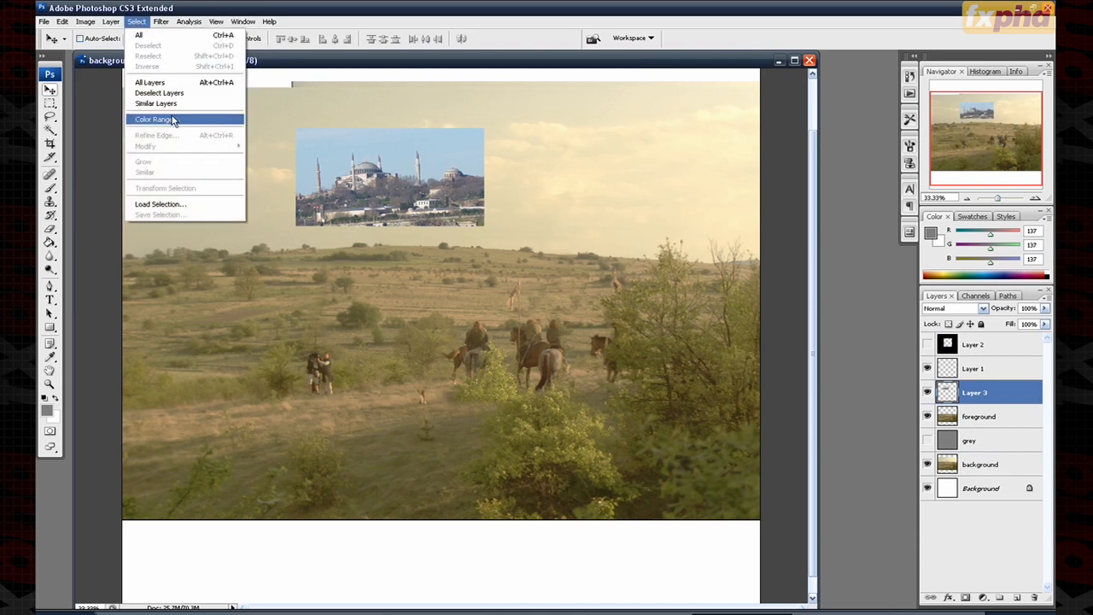
click(171, 121)
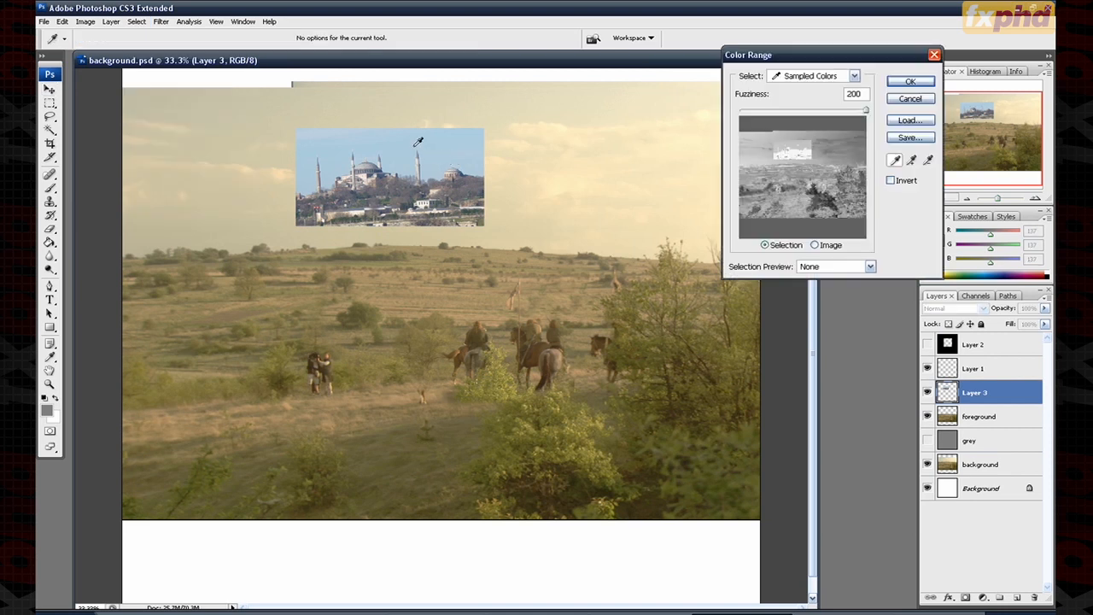
drag(850, 111, 771, 109)
click(908, 81)
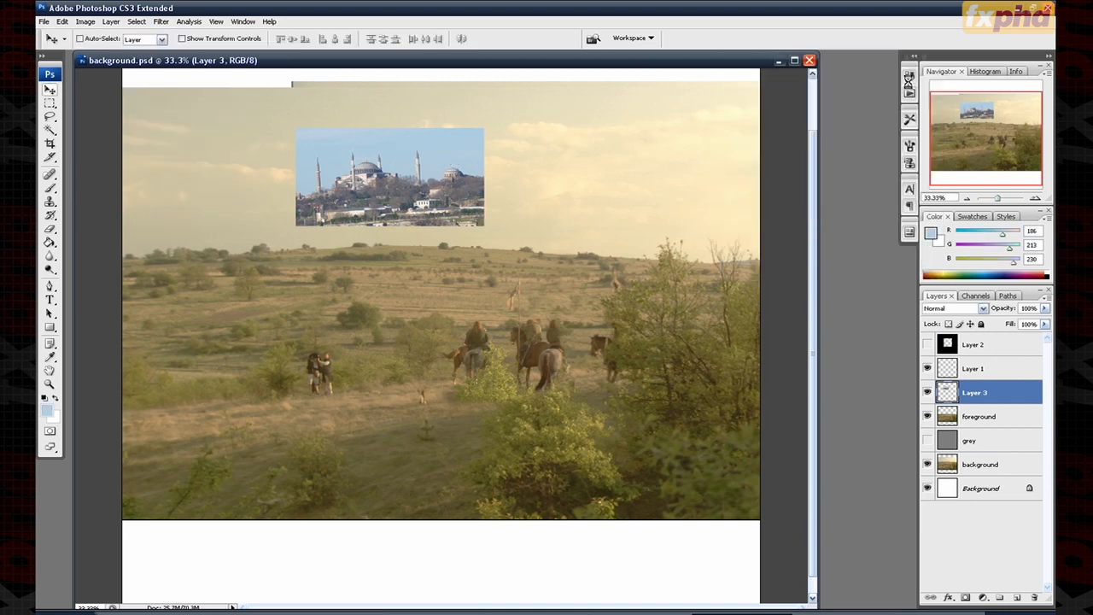
key(Delete)
key(m)
key(ctrl+d)
Step: Move the Hagia Sophia cut-out on Layer 3 down onto the hill's horizon and rotate it about 3.1° clockwise
click(51, 92)
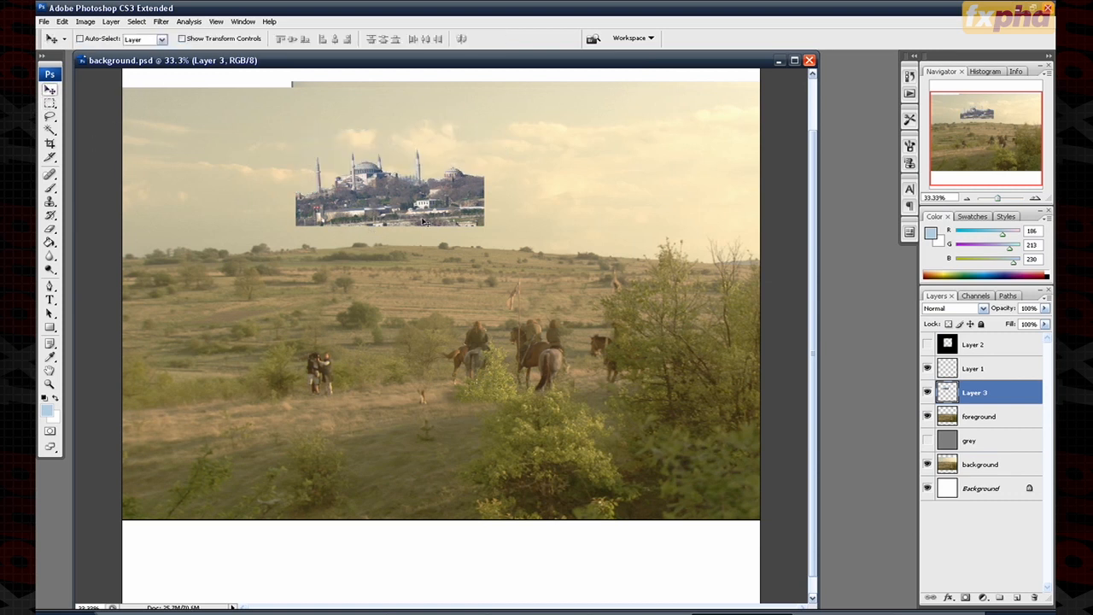
drag(432, 198, 445, 236)
key(ctrl+t)
mouse_move(576, 145)
mouse_down()
mouse_move(583, 161)
mouse_move(579, 152)
mouse_up()
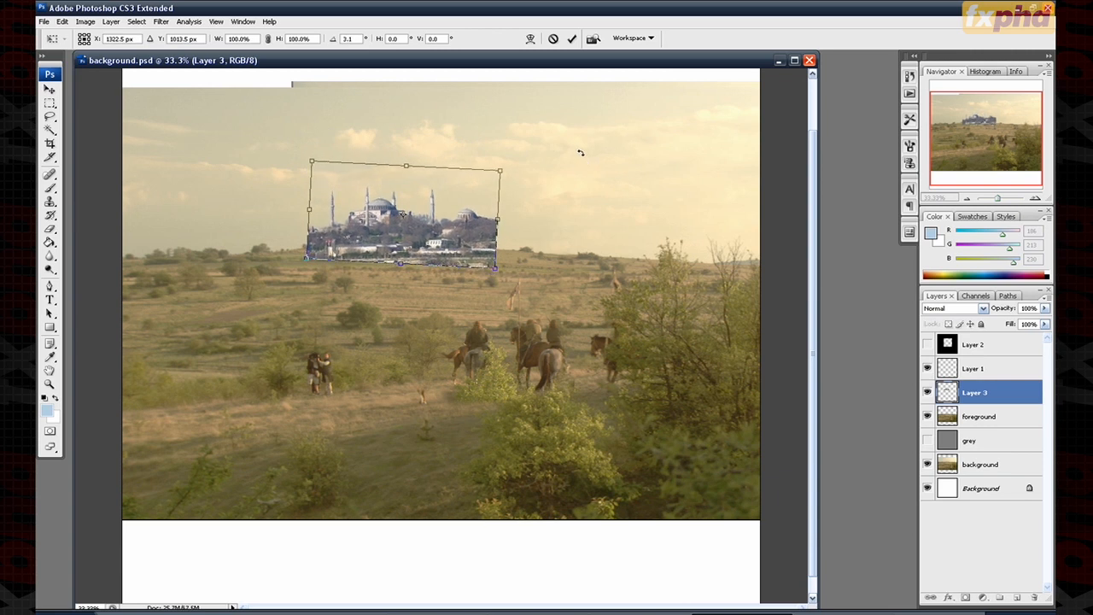
key(Return)
drag(390, 238, 392, 249)
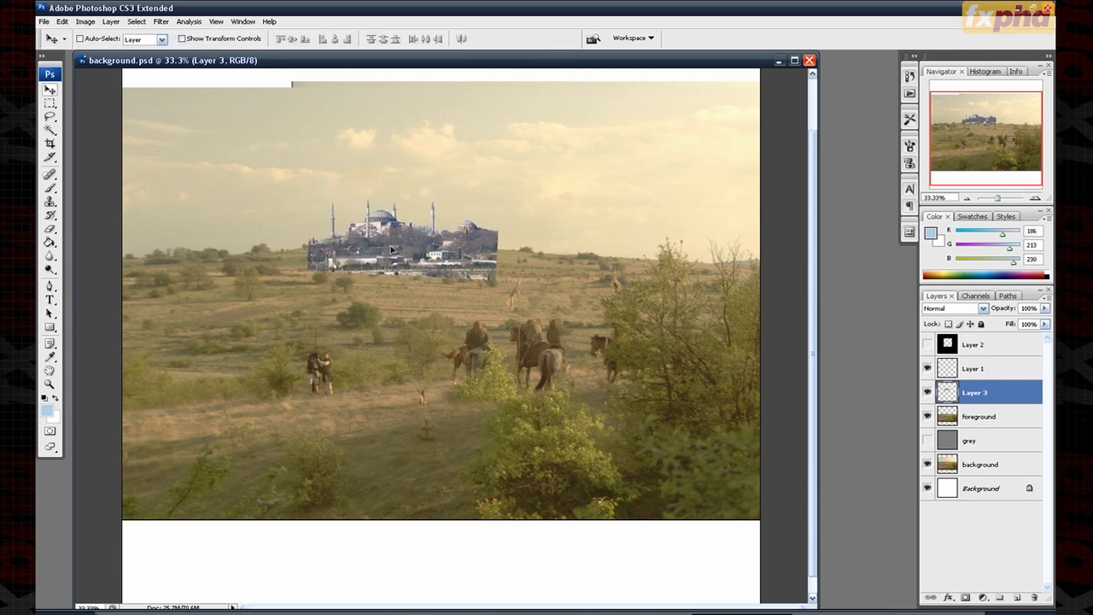
Step: Enlarge the Hagia Sophia cut-out slightly with Free Transform and settle it back over the hilltop
key(ctrl+t)
drag(501, 173, 534, 154)
key(Return)
drag(485, 263, 472, 267)
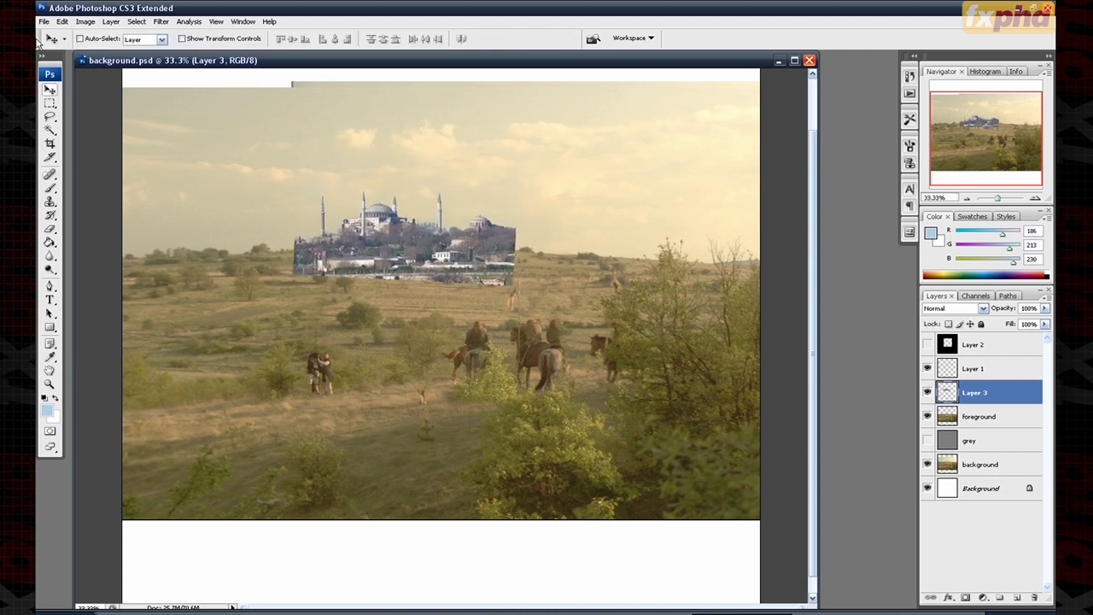
Step: Place Layer 3 beneath the foreground layer, rename it city, and toggle its visibility to check it, leaving it shown
drag(982, 394, 981, 422)
double_click(975, 417)
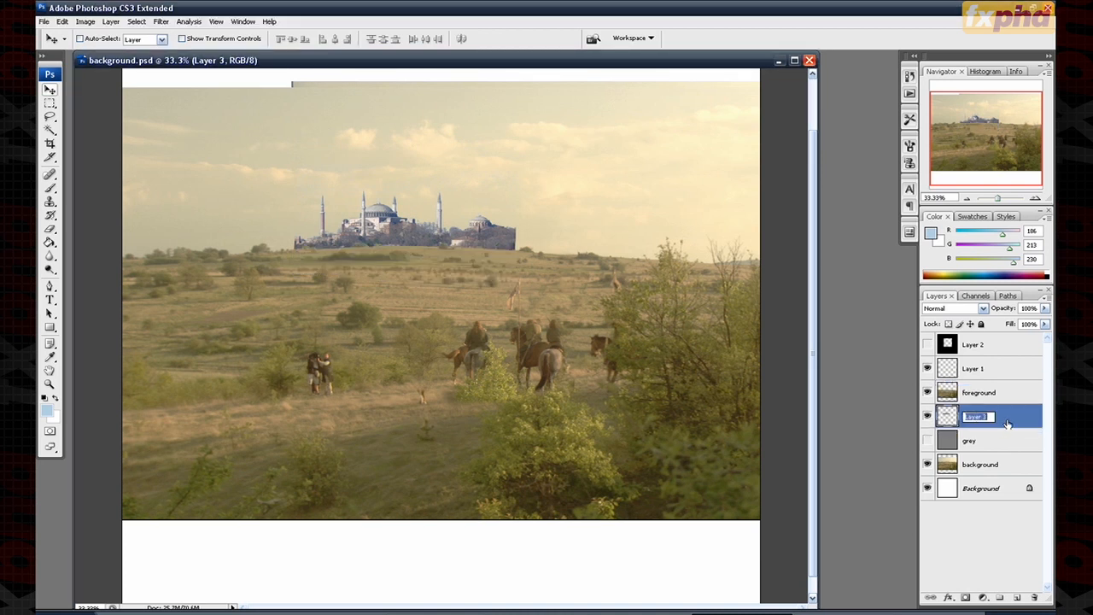
text(city)
key(Return)
click(928, 416)
click(928, 416)
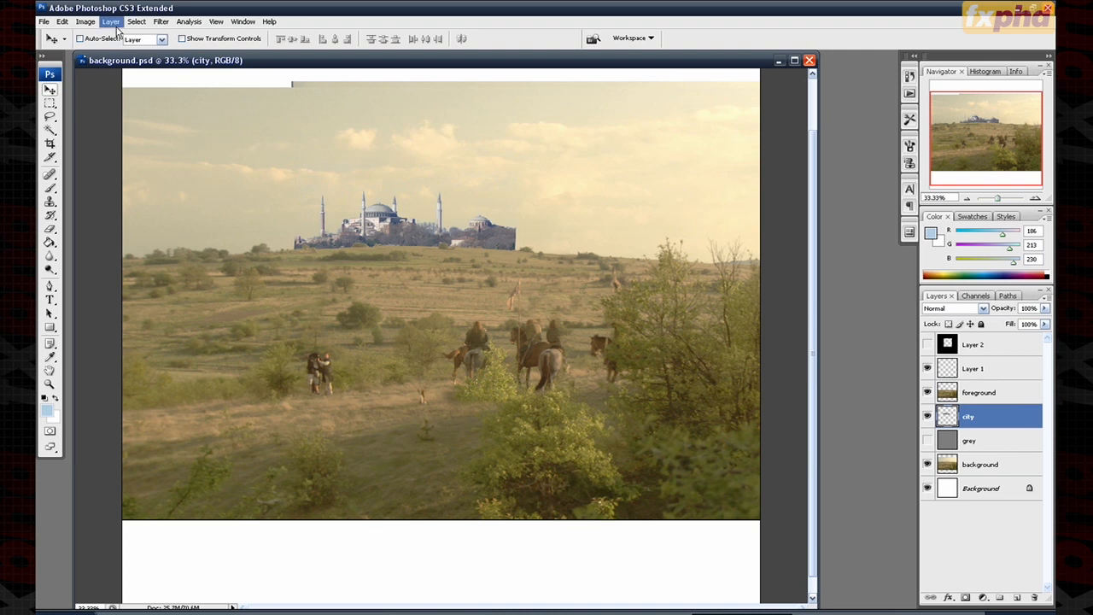
Step: Warm the city layer with Color Balance, shifting its blue cast towards yellow to match the plate
click(85, 21)
mouse_move(119, 52)
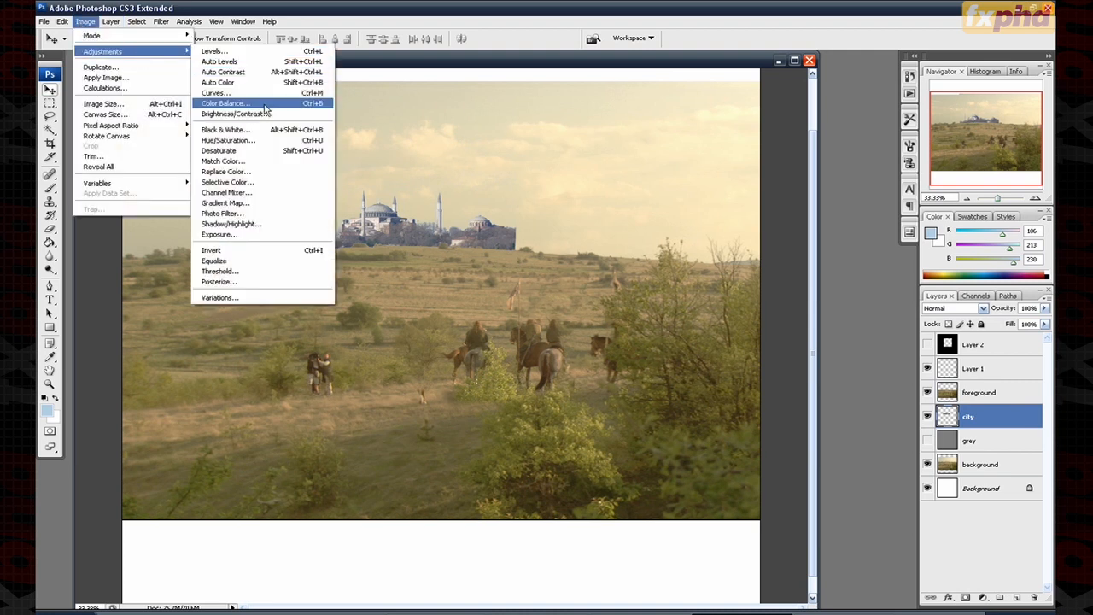
click(223, 102)
drag(494, 141, 731, 132)
drag(700, 218, 666, 220)
drag(702, 185, 701, 207)
click(831, 156)
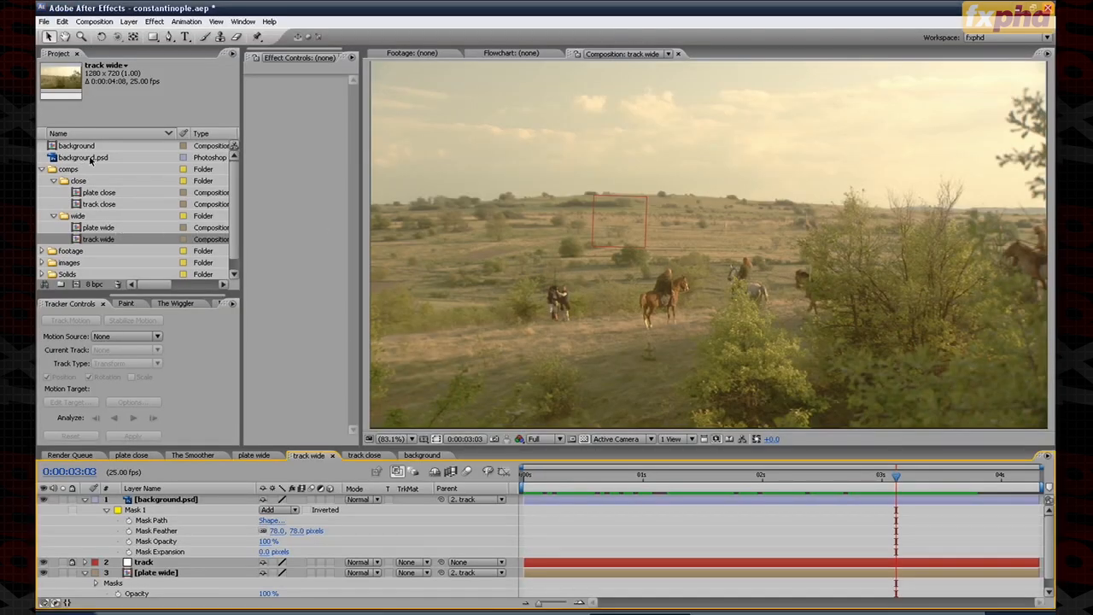
Step: In After Effects, reload the background.psd footage and scrub through the track wide composition to check the city
click(870, 475)
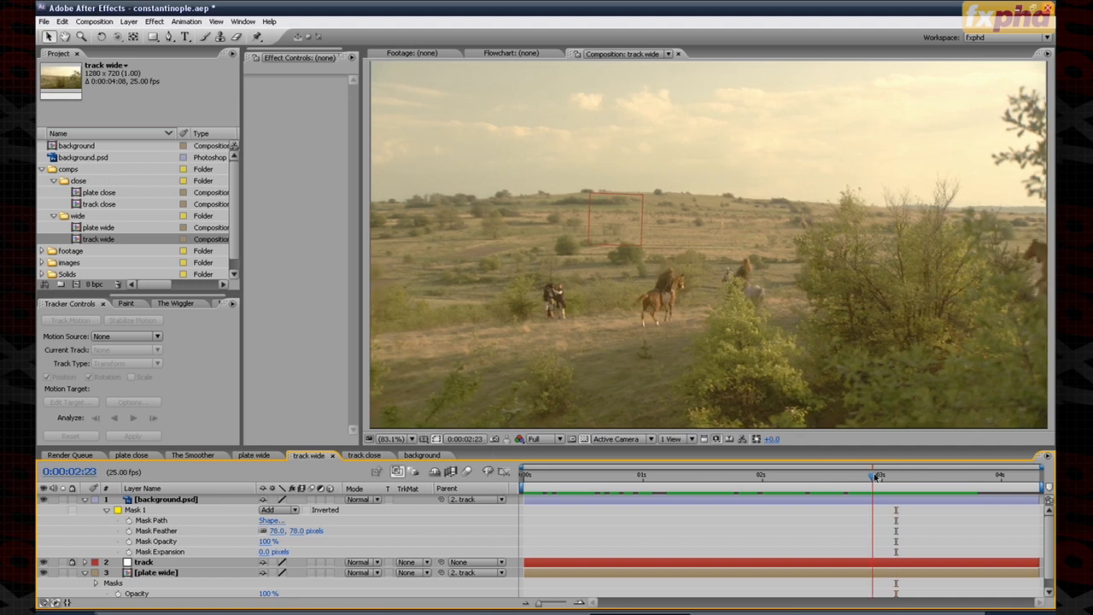
right_click(80, 159)
click(119, 208)
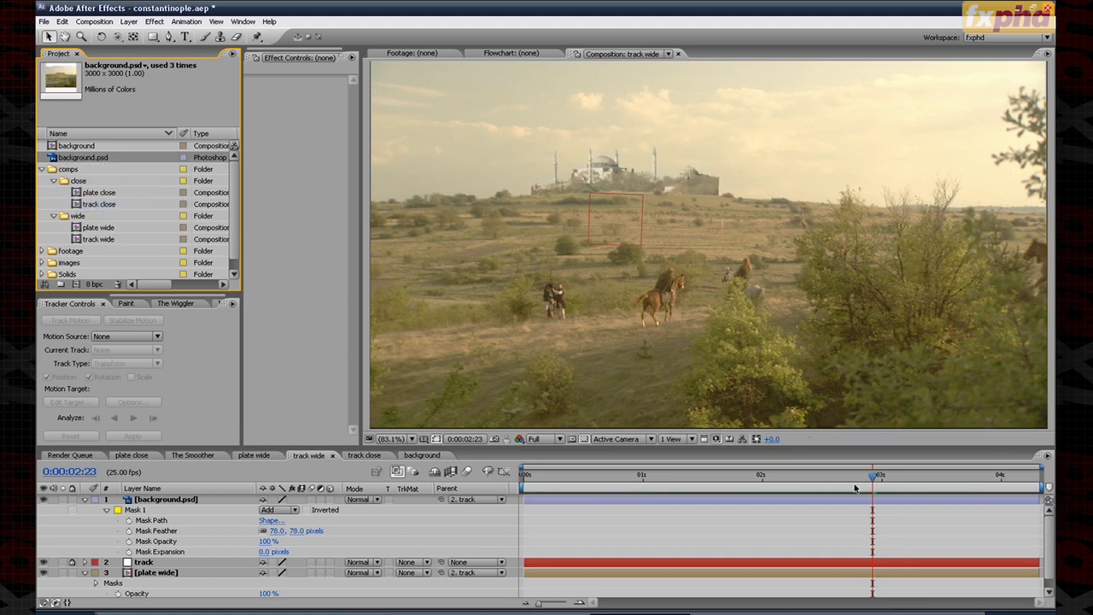
key(KP_0)
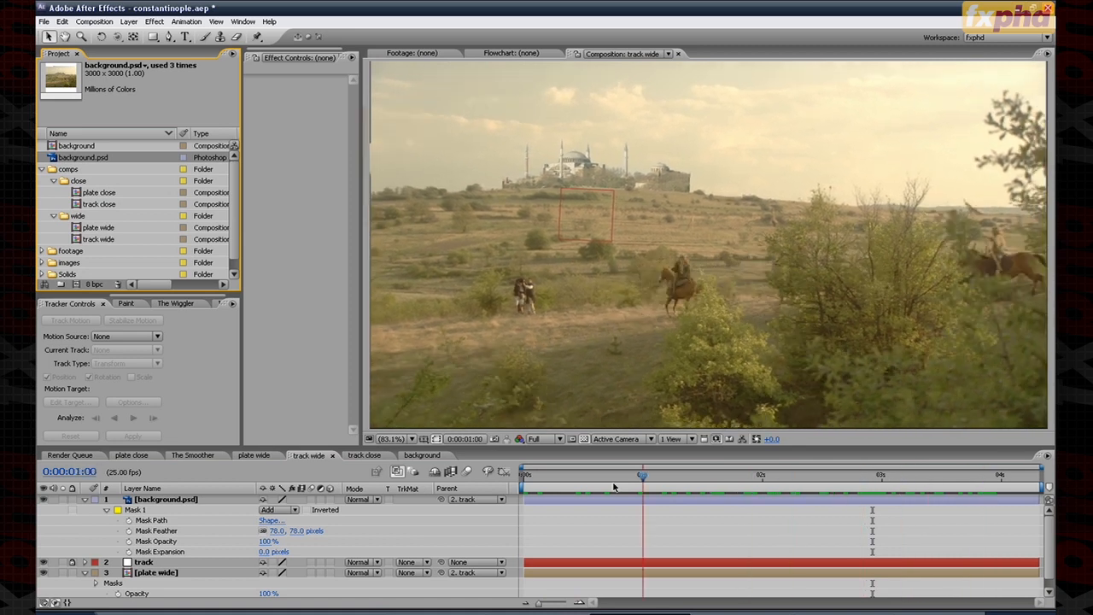
drag(512, 486, 987, 484)
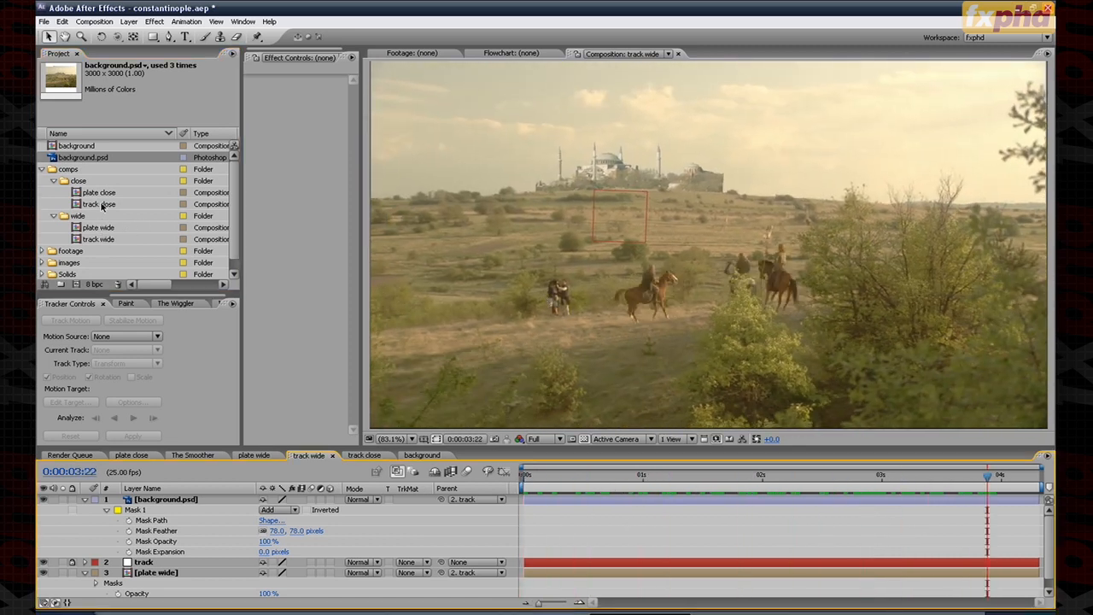
Step: Open the track close composition and scrub through it to examine how the city sits in the camera move
double_click(101, 205)
drag(777, 477, 608, 477)
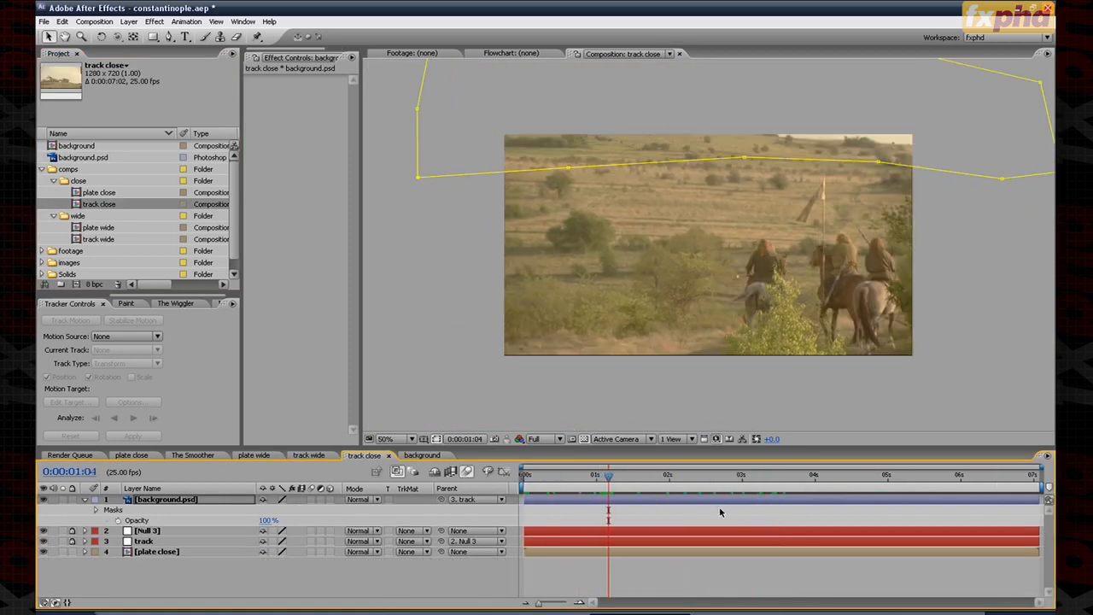
click(722, 518)
drag(674, 476, 791, 478)
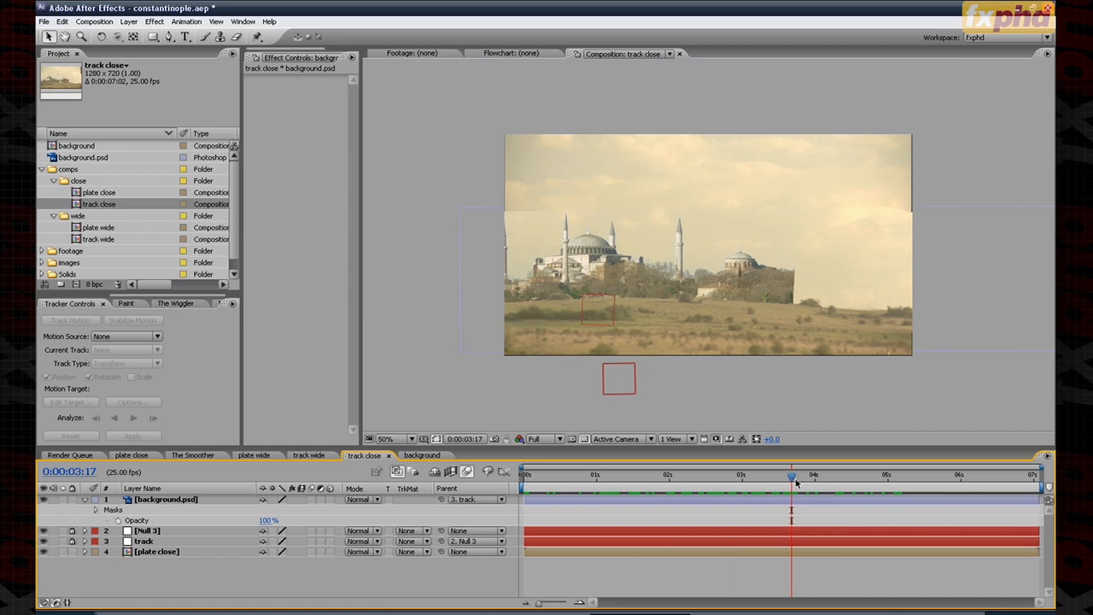
key(space)
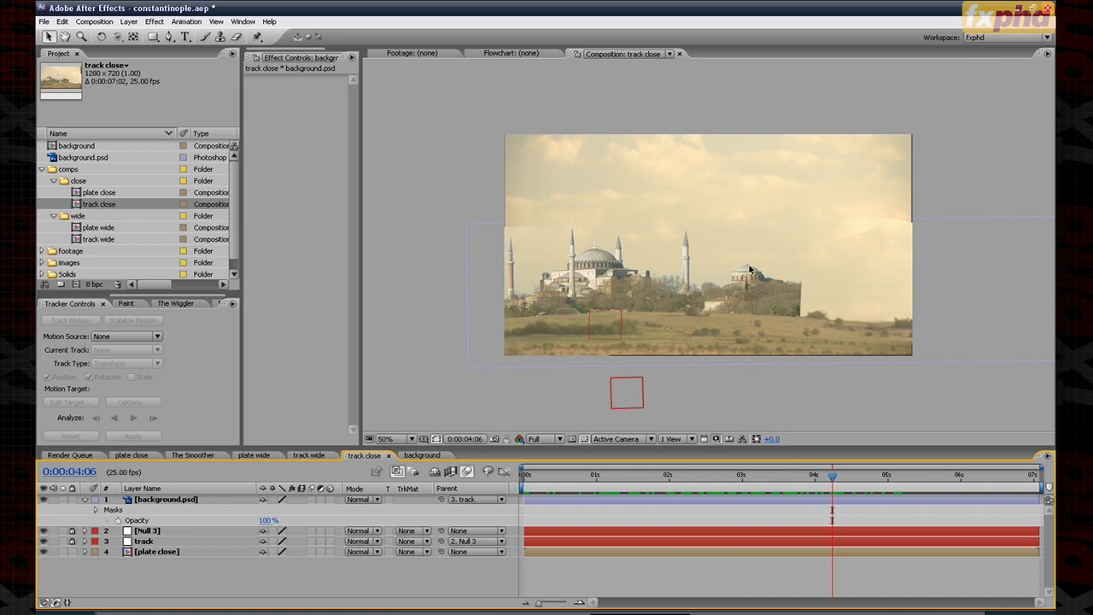
Step: Shift the city layer right along the hilltop in Photoshop, then reload background.psd in After Effects
click(767, 611)
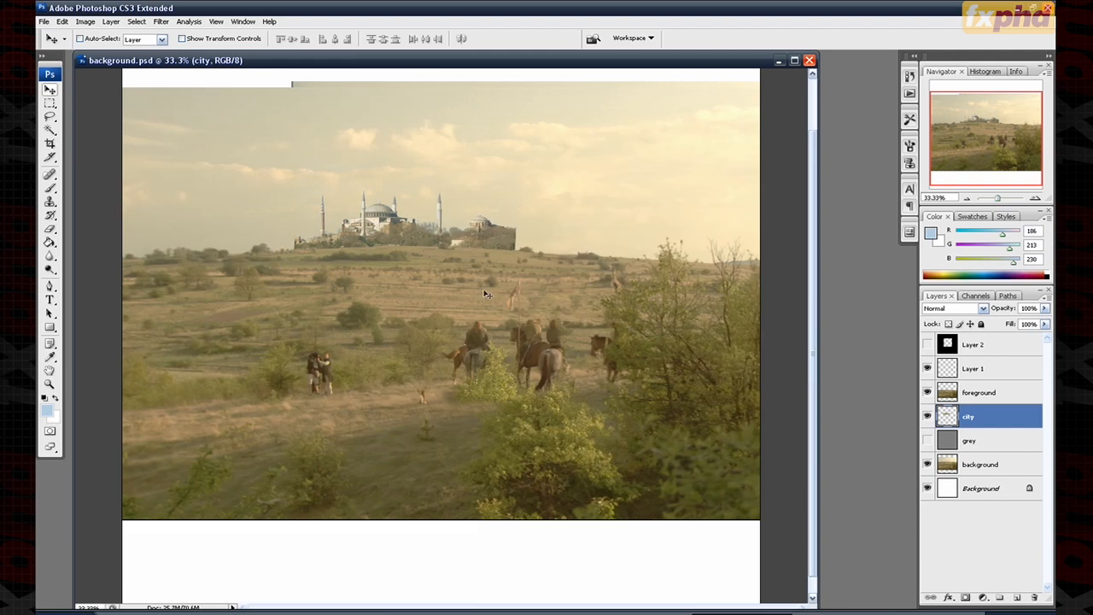
drag(378, 221, 444, 218)
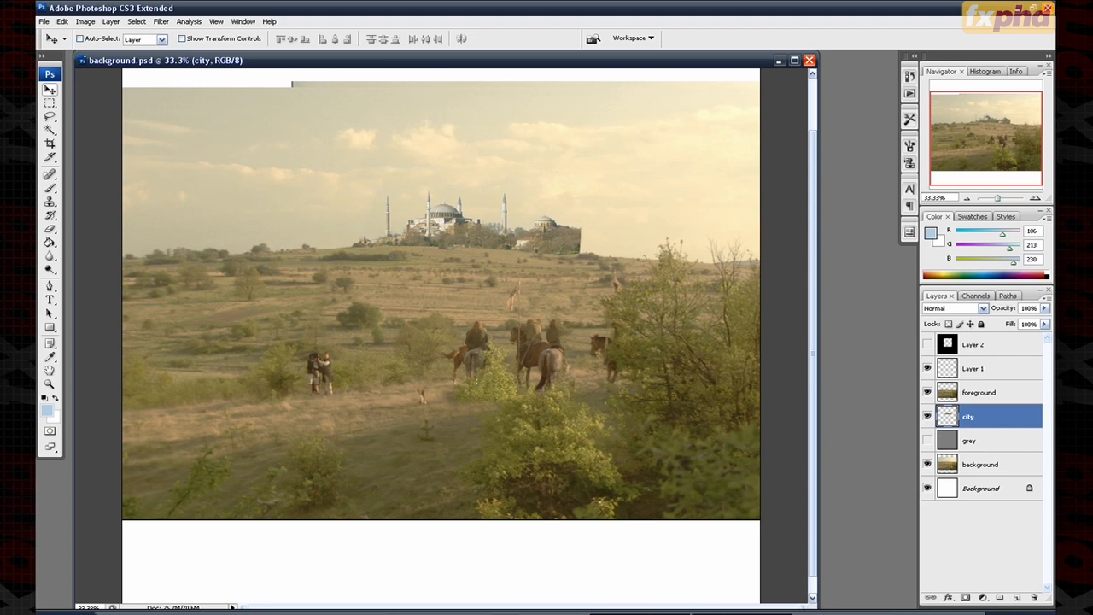
click(597, 614)
right_click(153, 158)
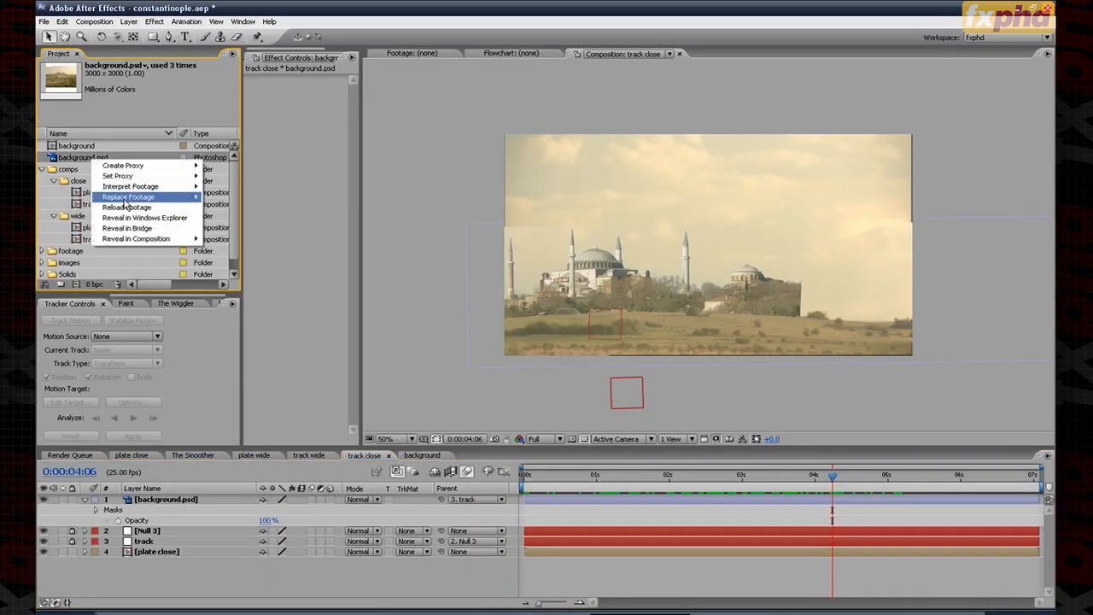
click(184, 209)
Step: View the track close composition at 50% and scrub through the shot to examine the repositioned city
drag(831, 476, 736, 493)
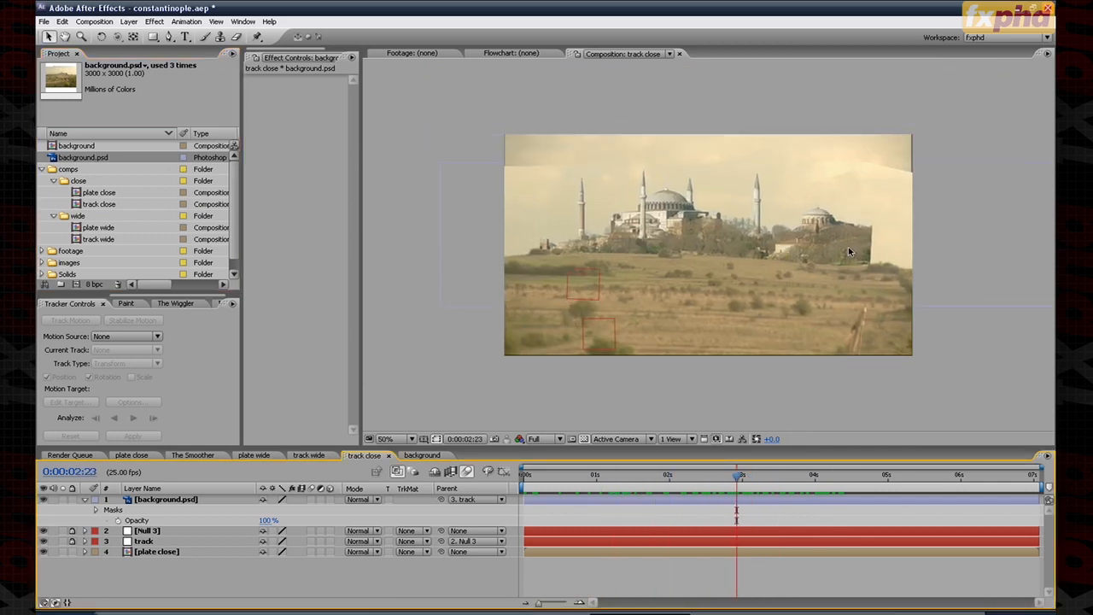
mouse_move(755, 476)
mouse_down()
mouse_move(905, 484)
mouse_move(588, 478)
mouse_move(751, 481)
mouse_up()
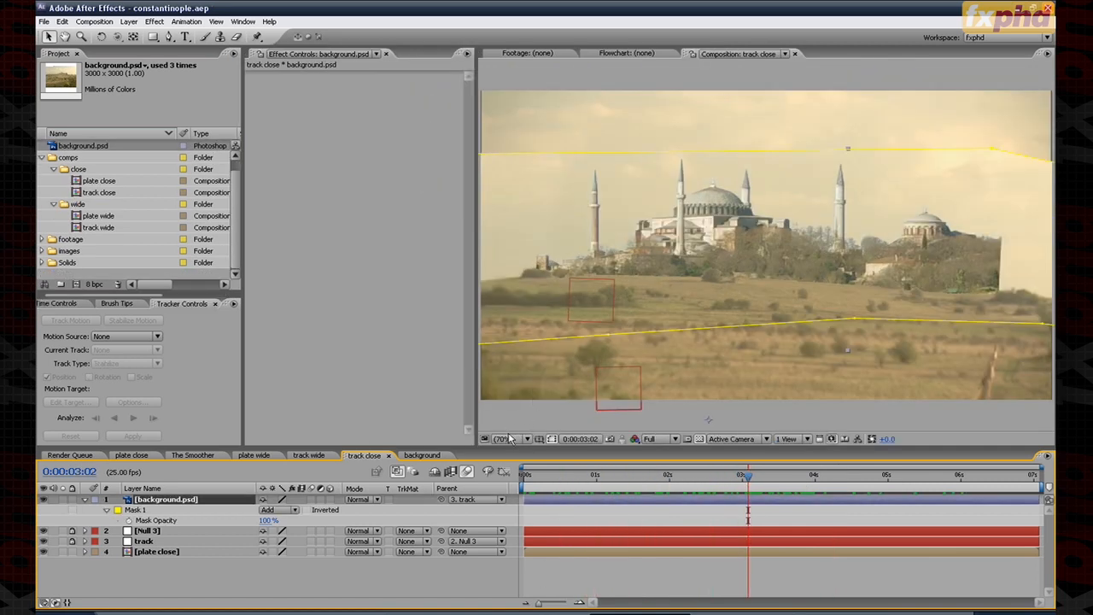
click(504, 439)
click(528, 542)
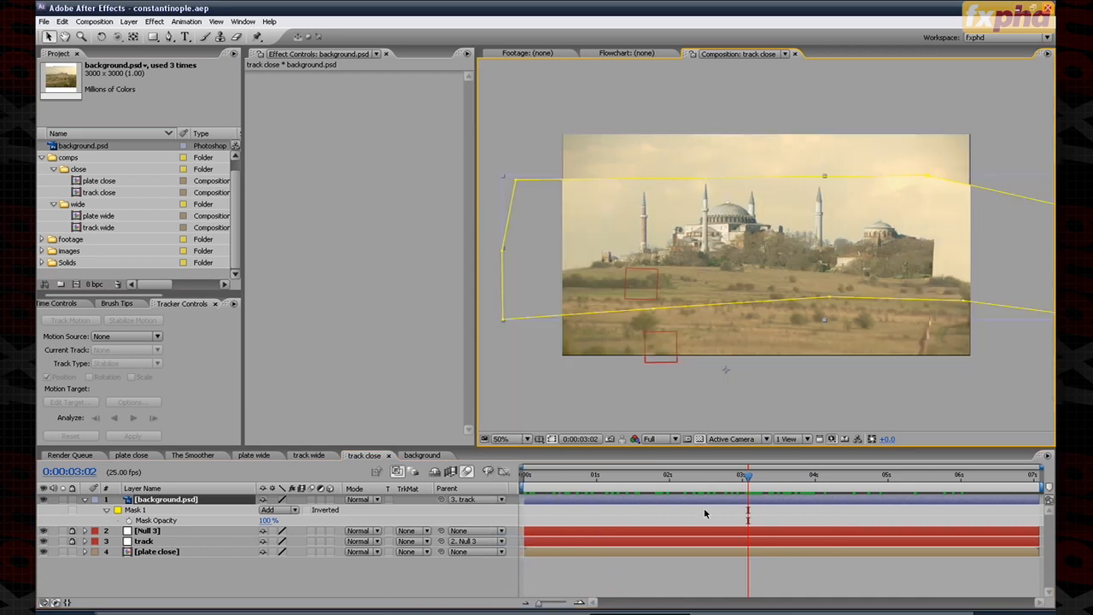
drag(757, 478, 716, 479)
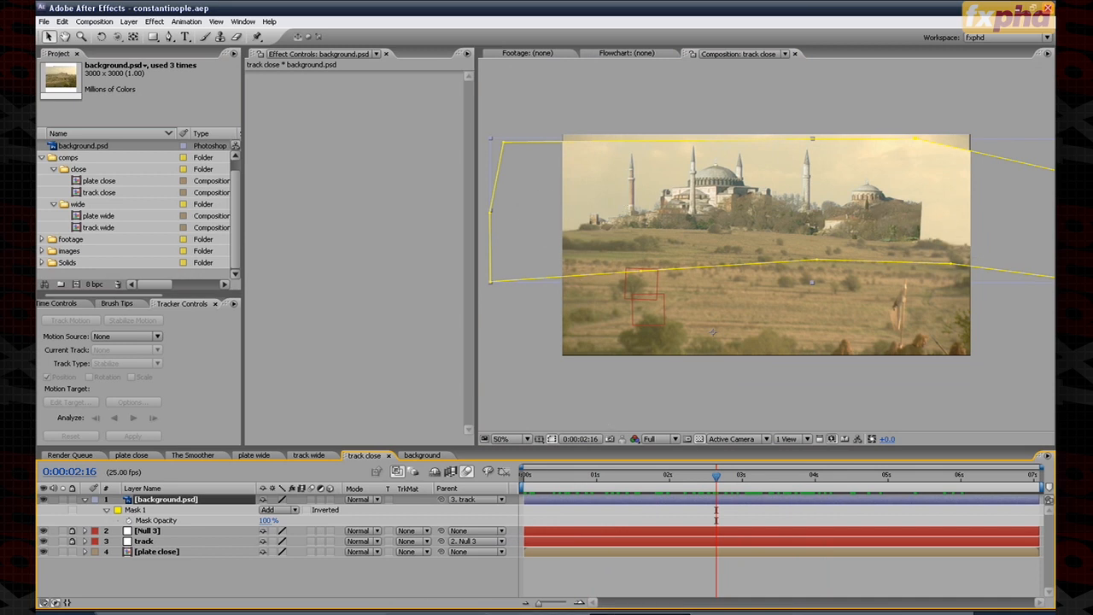
drag(716, 494, 576, 478)
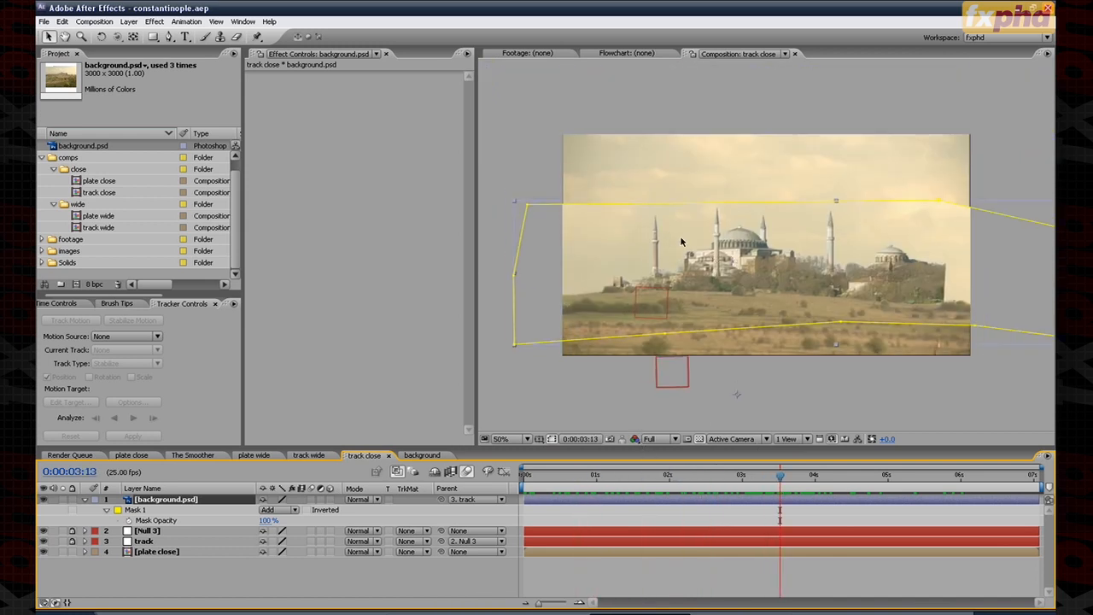
Step: Switch to Photoshop, duplicate the city layer, hide the original, and flip the copy horizontally
click(539, 614)
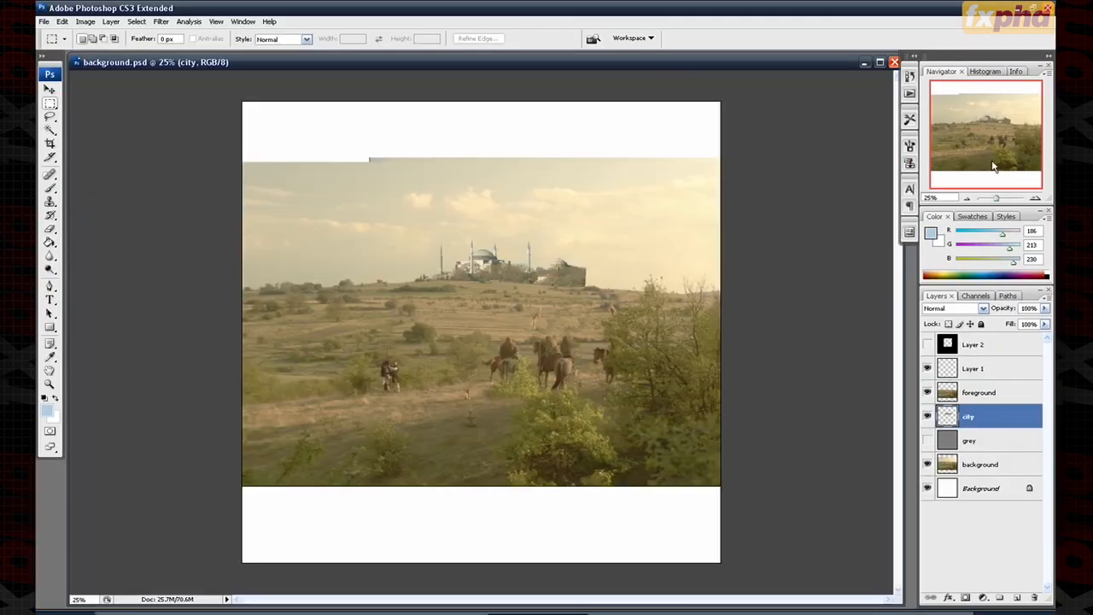
click(1036, 198)
drag(1012, 146, 1015, 140)
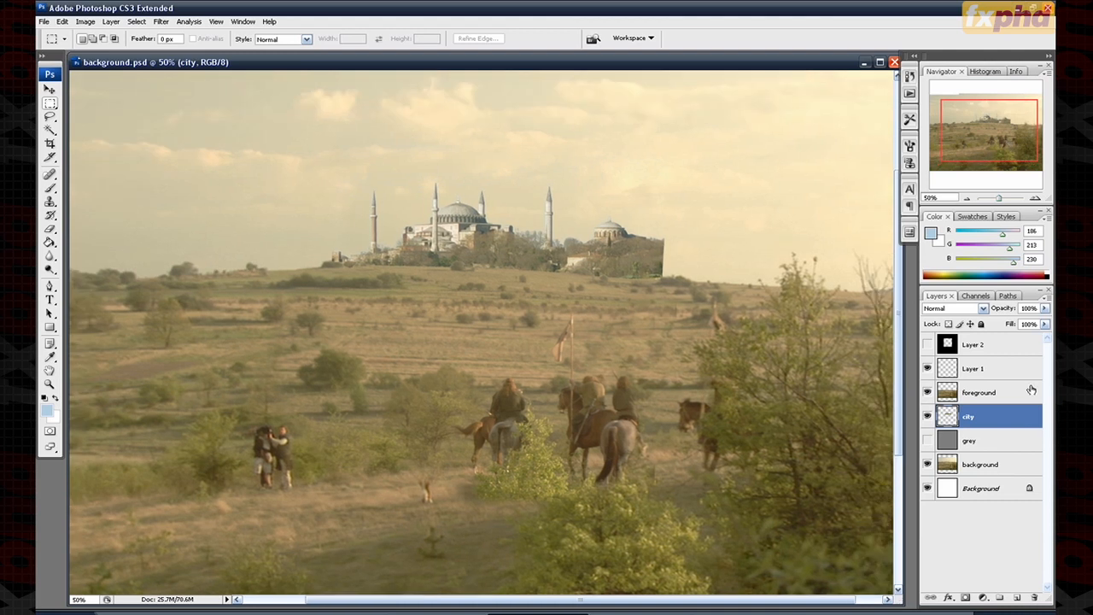
drag(1014, 421, 1017, 596)
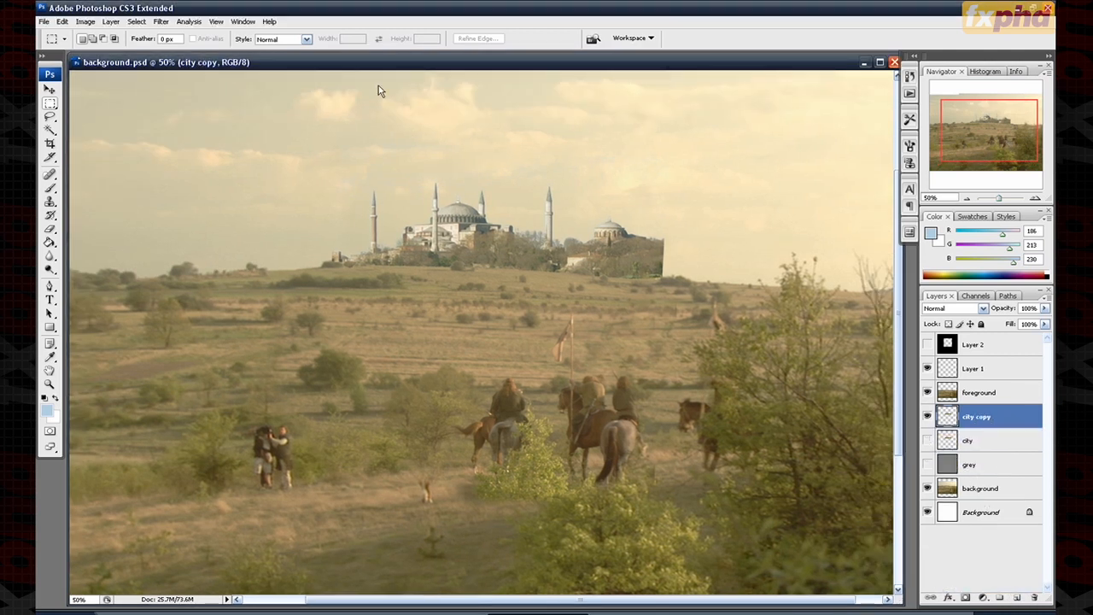
click(63, 21)
mouse_move(150, 222)
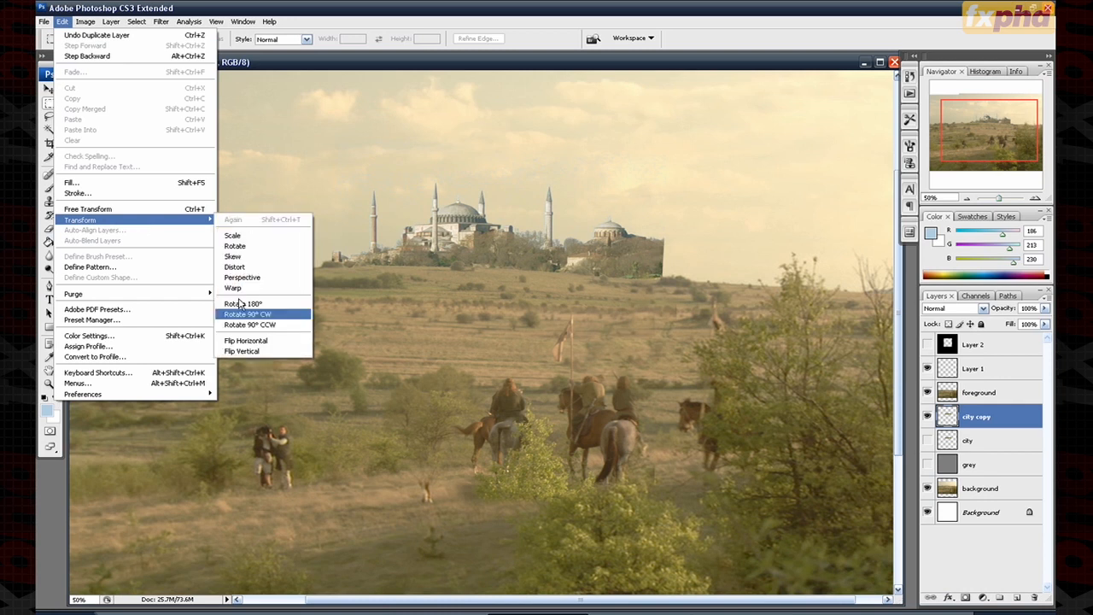
click(247, 342)
Step: Move the flipped city copy left to line up its main dome with the original city layer, leaving the original hidden
click(50, 88)
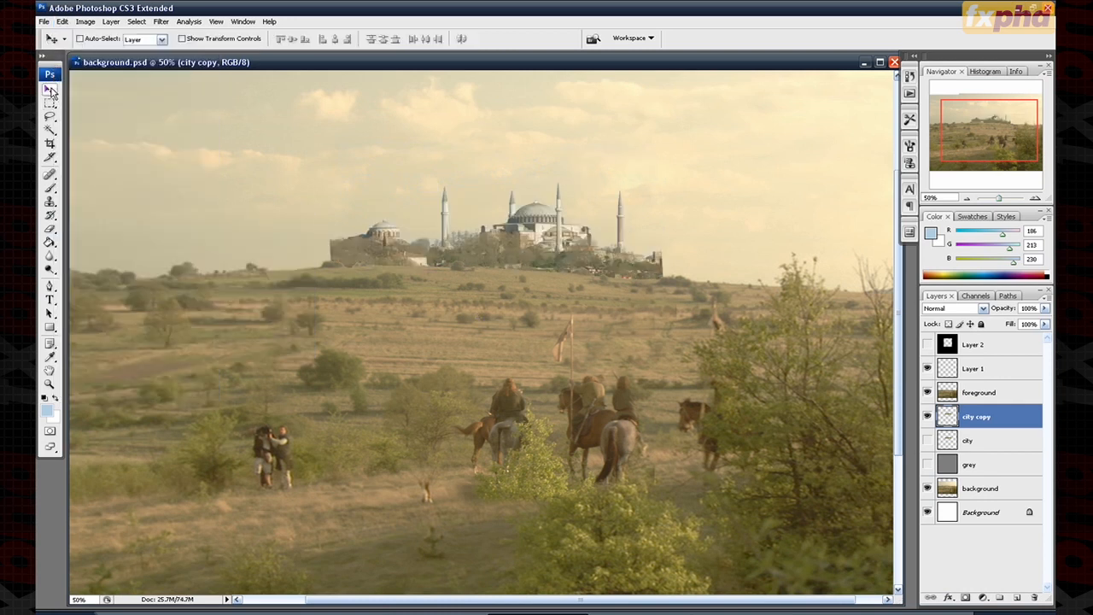
click(927, 440)
click(927, 416)
click(927, 416)
drag(563, 242, 482, 242)
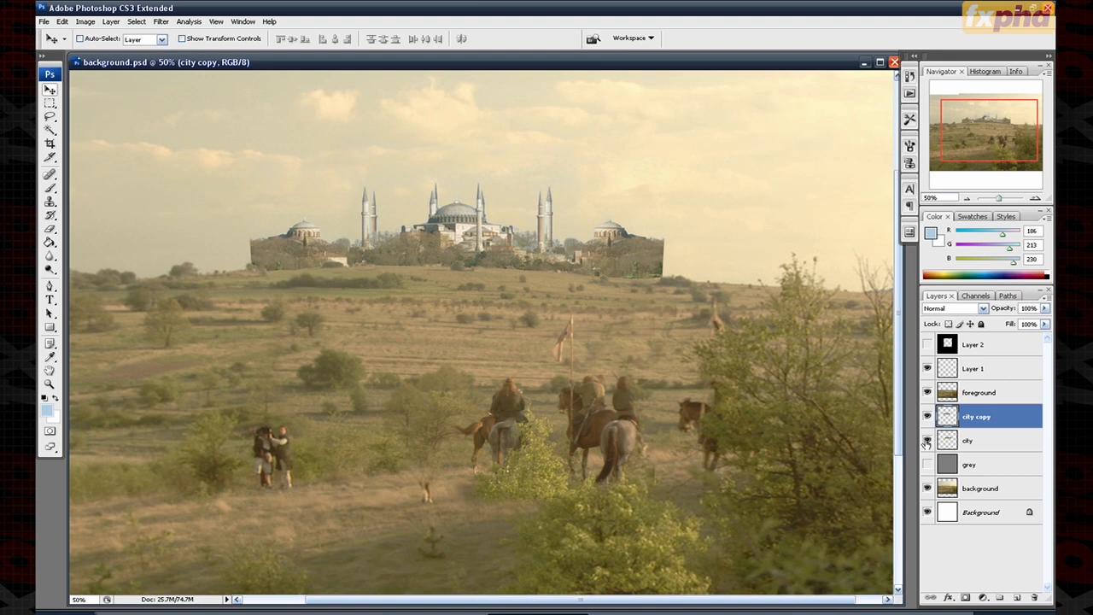
click(927, 441)
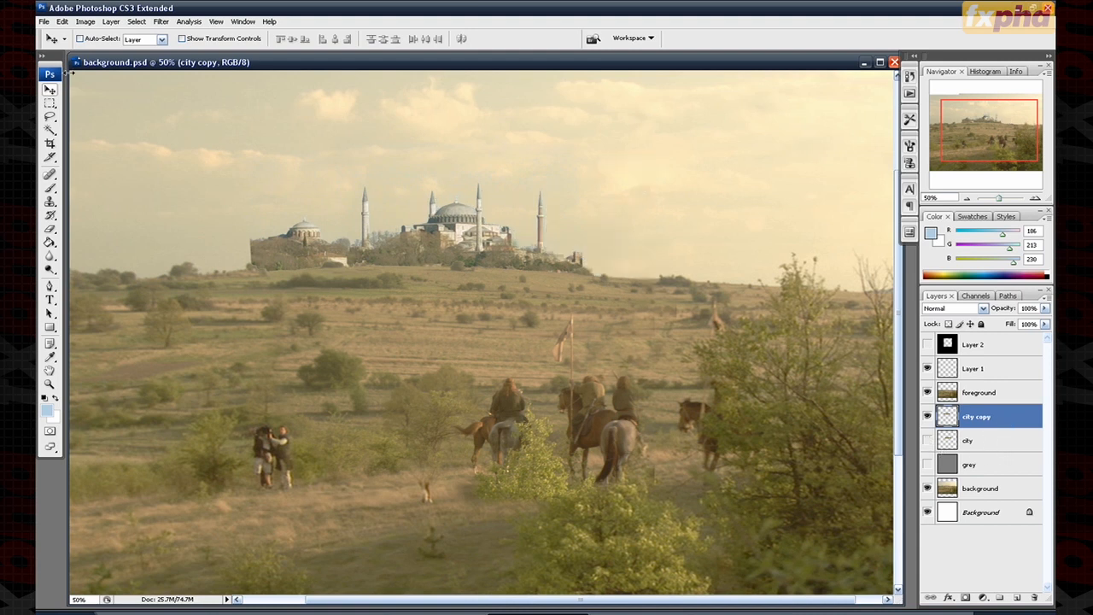
Step: Copy the rightmost minaret area of city copy to a new layer and move it into the sky above the small dome
click(44, 102)
drag(629, 185, 510, 276)
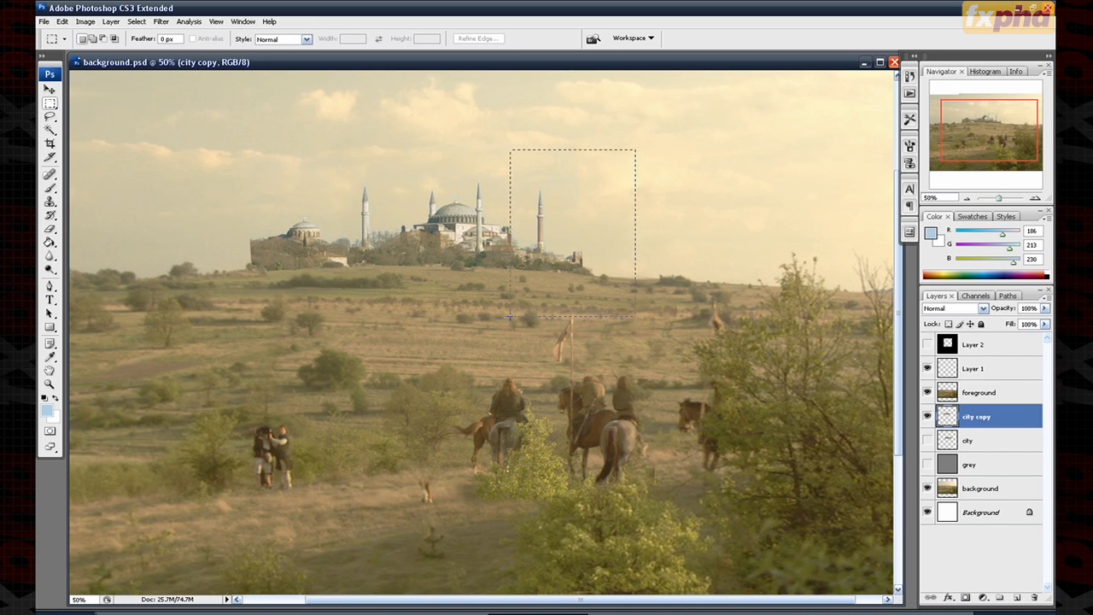
key(ctrl+j)
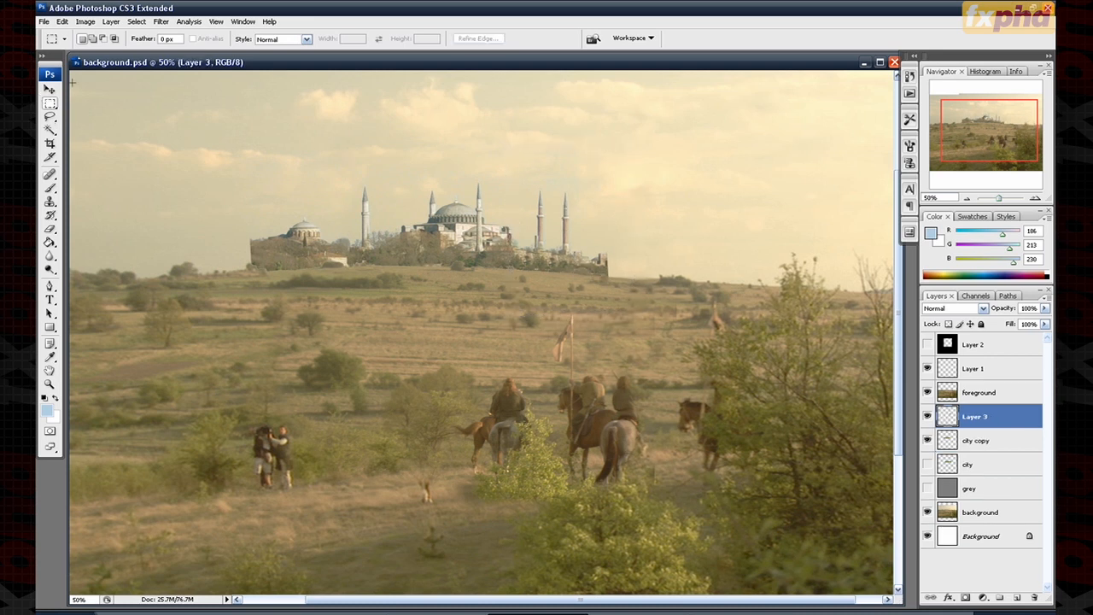
click(50, 88)
drag(580, 270, 305, 160)
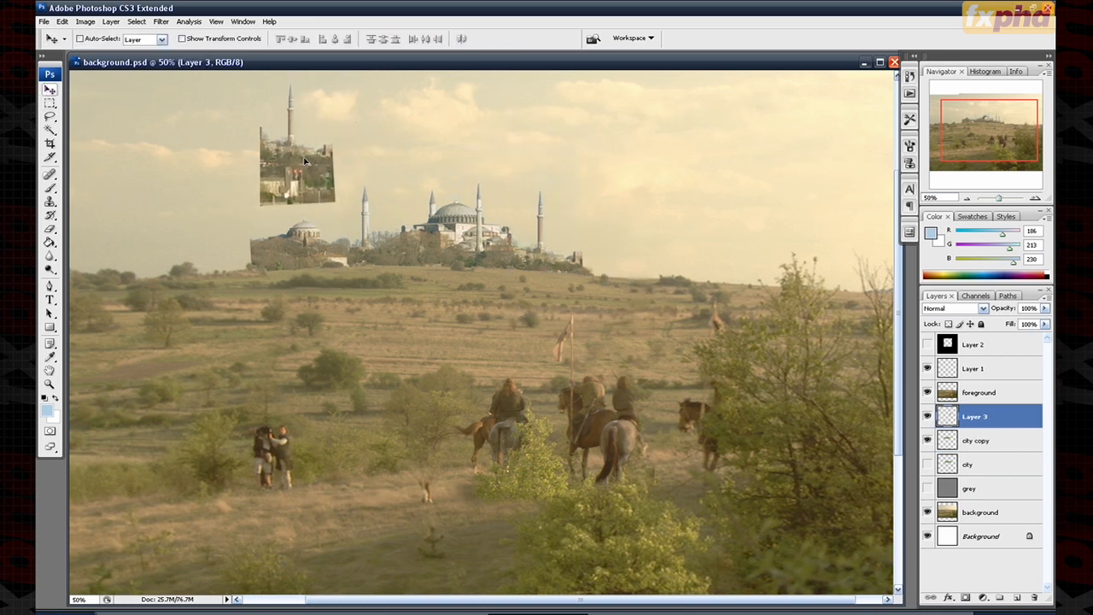
Step: Mirror the minaret piece horizontally, set it on the hill at the city's left end, and narrow it slightly
key(ctrl+t)
drag(335, 124, 165, 125)
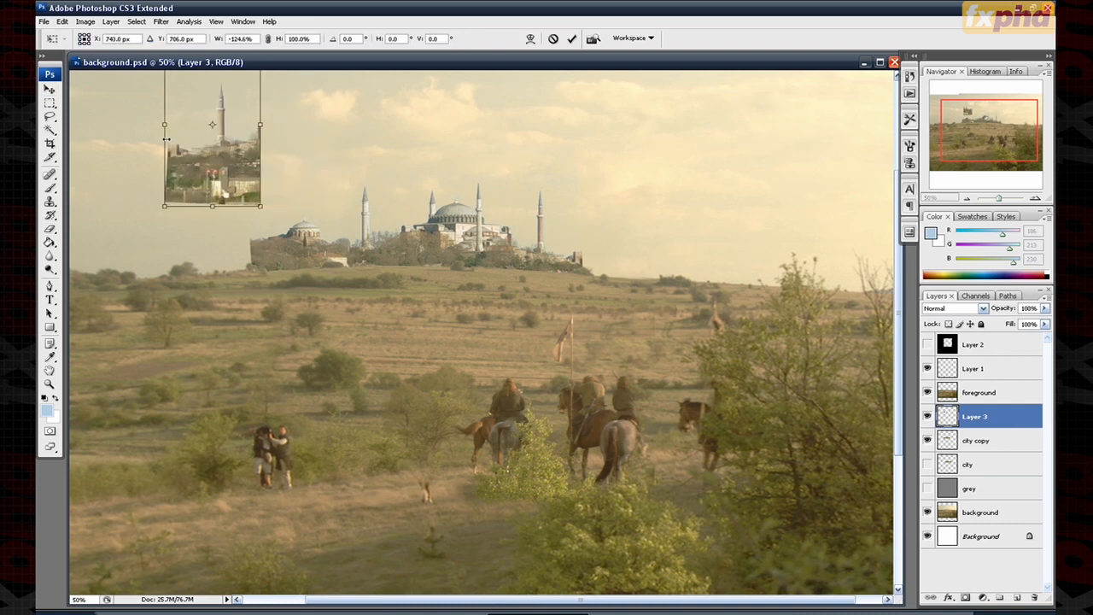
drag(203, 165, 199, 273)
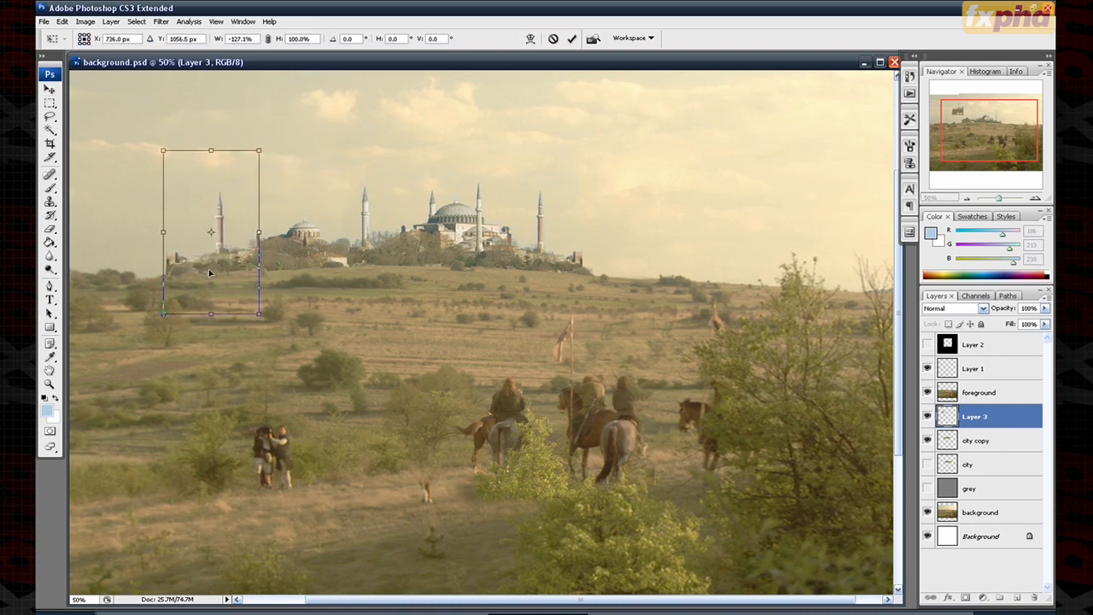
drag(163, 232, 171, 230)
key(Return)
Step: Delete the overhanging lower-left part of the minaret piece and merge its layer down into city copy
click(49, 105)
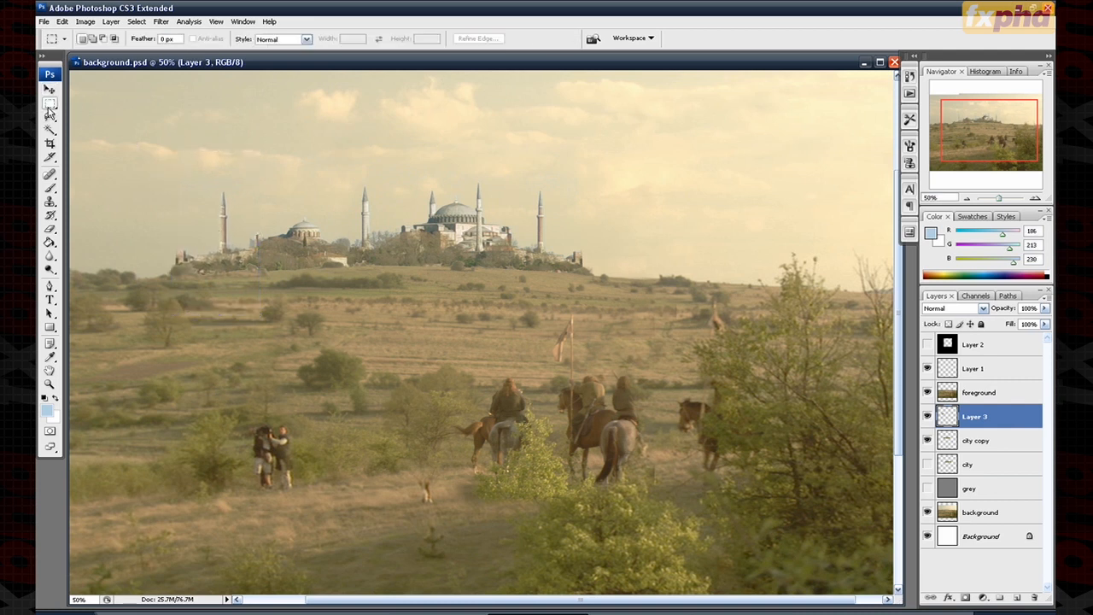
drag(144, 270, 196, 310)
key(Delete)
click(221, 103)
key(ctrl+e)
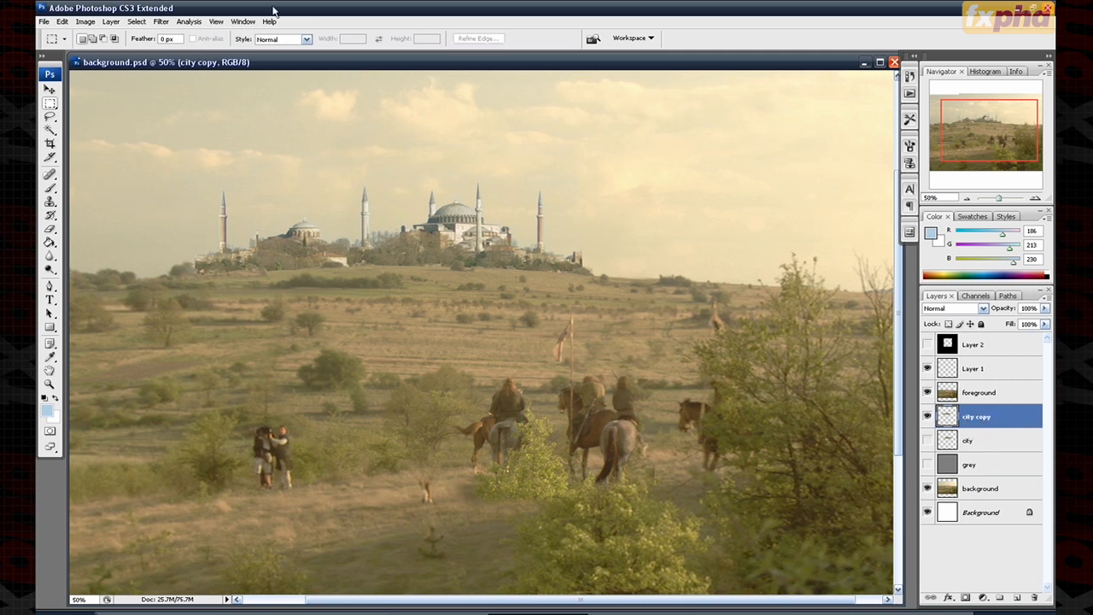
Step: Lower the contrast of city copy with Levels, setting the output levels to about 46 and 213
click(85, 21)
mouse_move(117, 51)
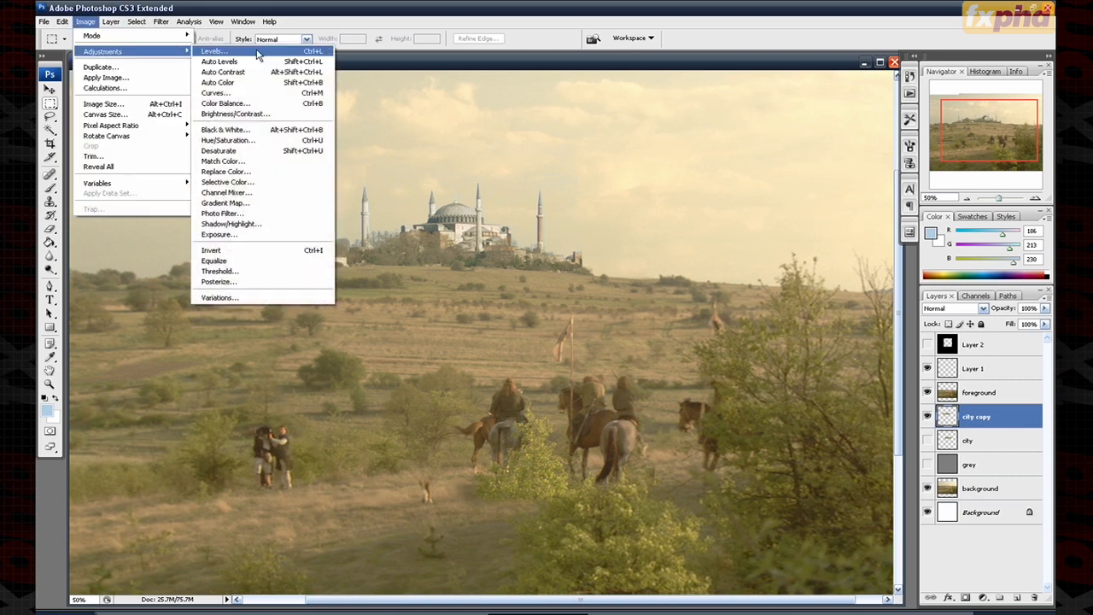
click(213, 51)
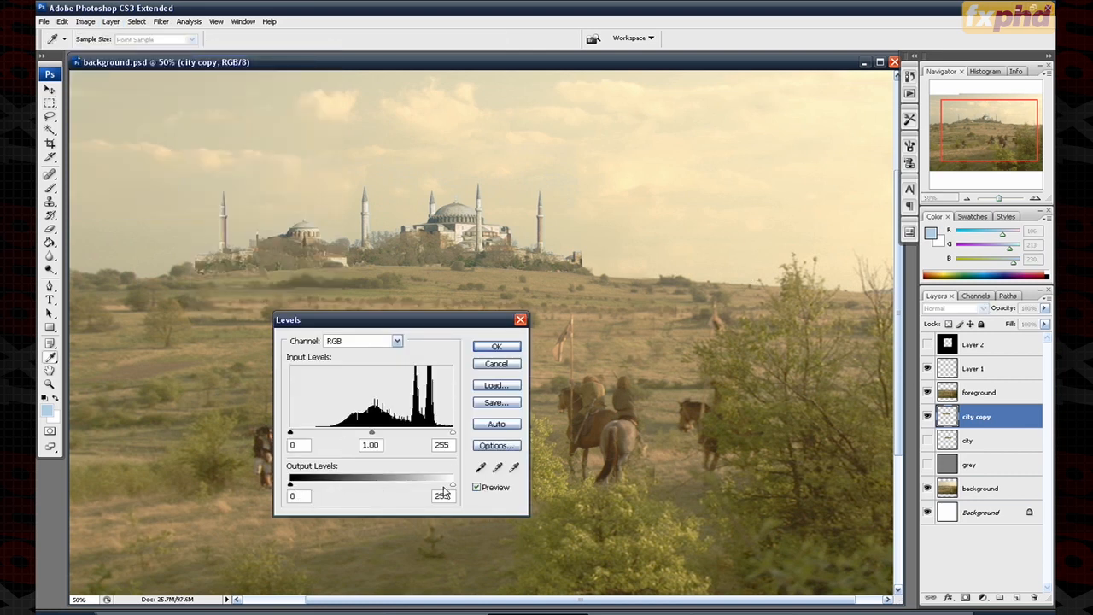
mouse_move(443, 487)
mouse_down()
mouse_move(415, 487)
mouse_move(427, 488)
mouse_up()
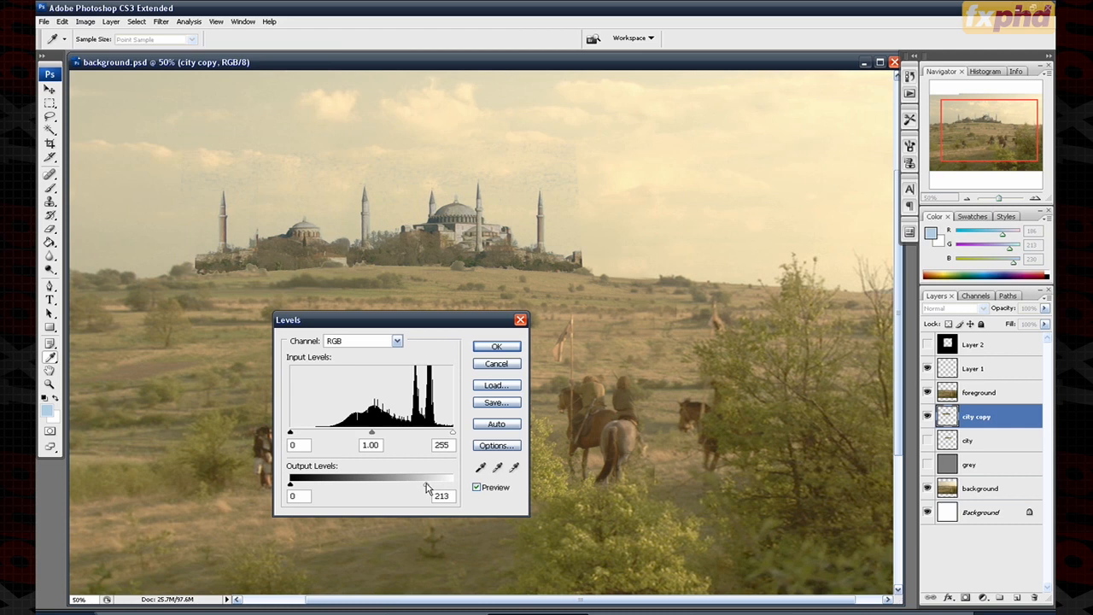
drag(295, 490, 327, 486)
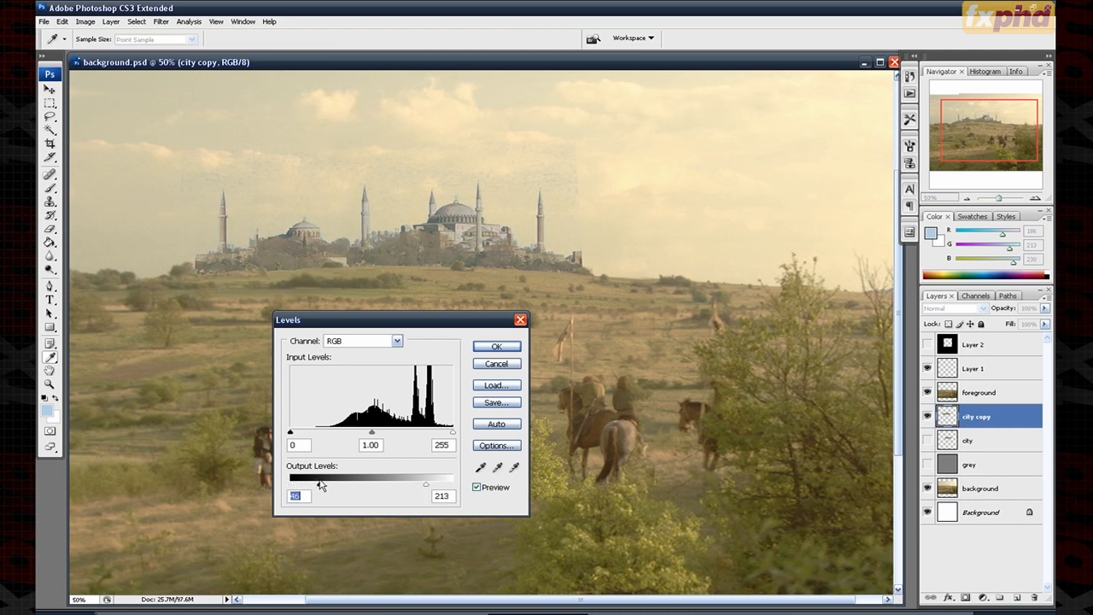
click(496, 345)
Step: Warm the midtones of city copy with Color Balance levels of +5, -1 and -11
click(85, 21)
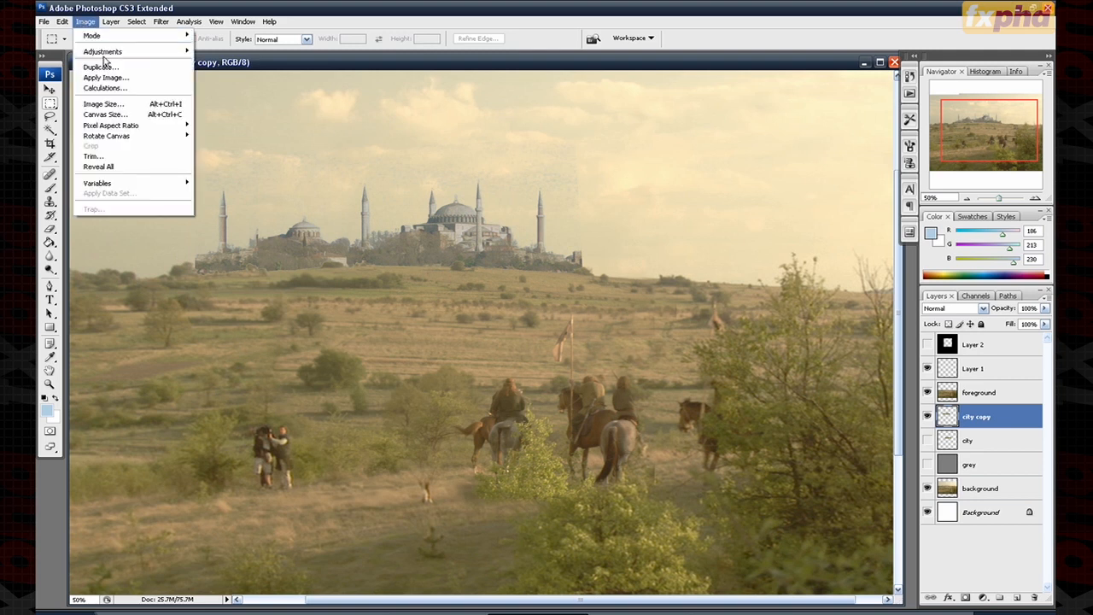
mouse_move(162, 51)
click(248, 103)
mouse_move(699, 214)
mouse_down()
mouse_move(690, 214)
mouse_move(700, 185)
mouse_move(711, 188)
mouse_move(700, 202)
mouse_up()
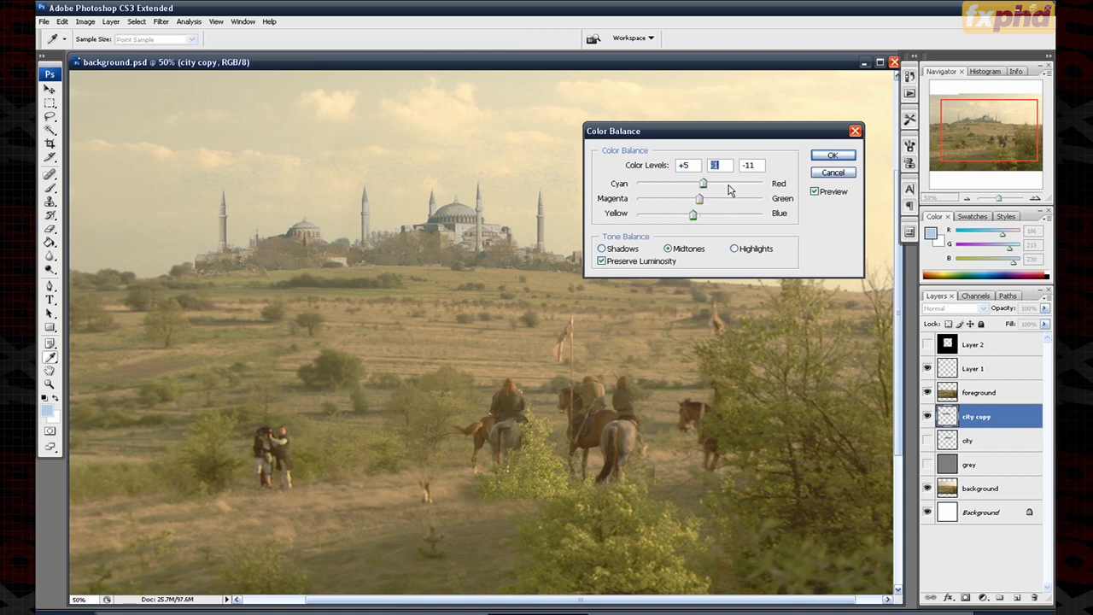
click(832, 155)
Step: Duplicate city copy and boost the duplicate's contrast with Levels, using input white 191 and a raised black point
key(m)
drag(1004, 416, 1016, 597)
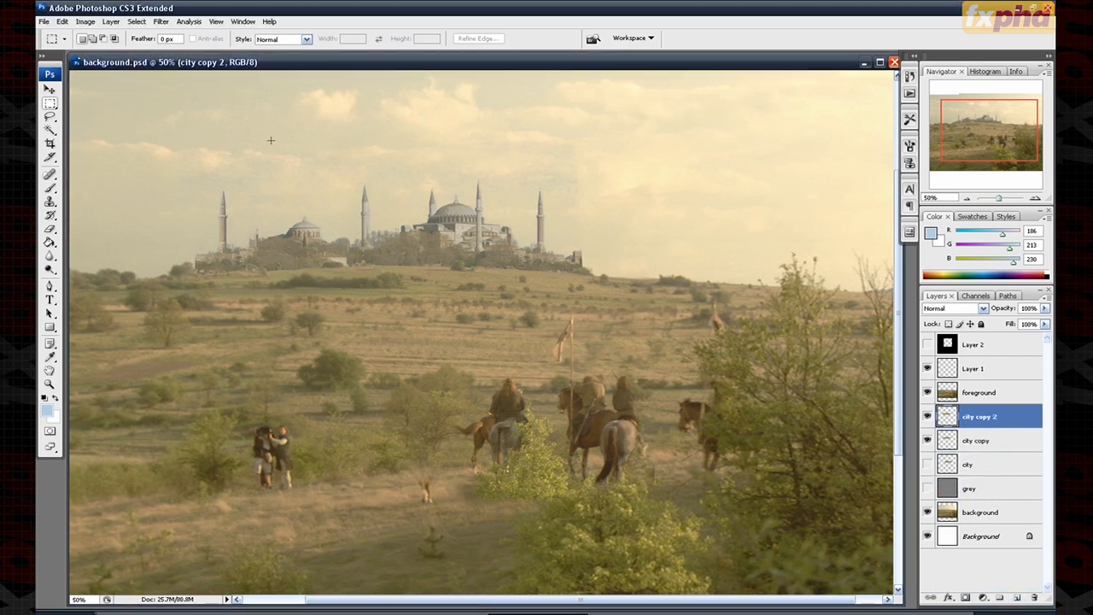
click(85, 21)
mouse_move(107, 53)
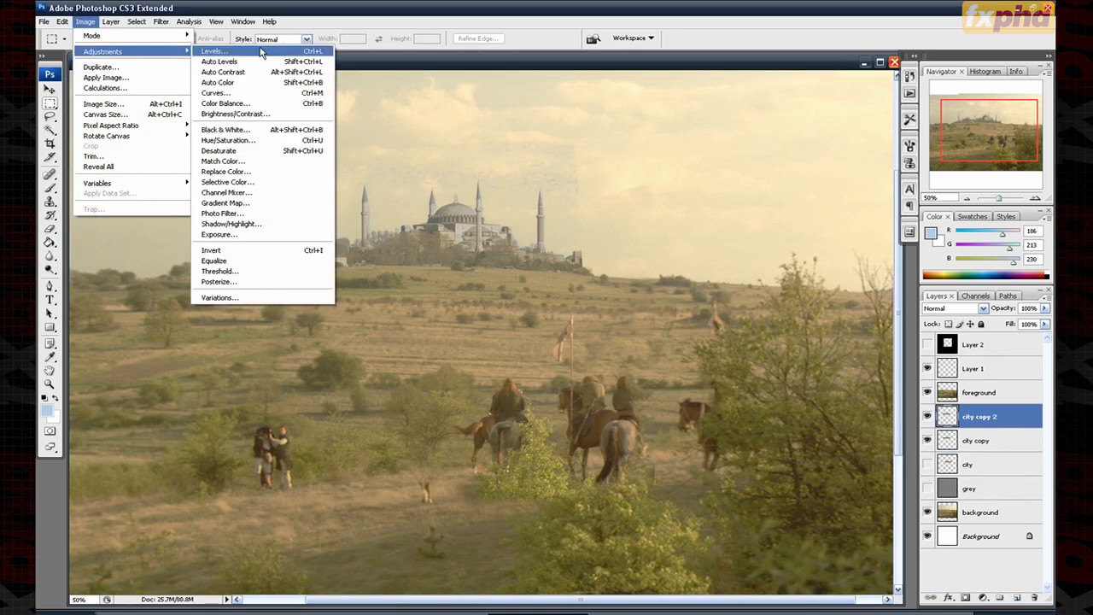
click(256, 52)
drag(452, 432, 412, 432)
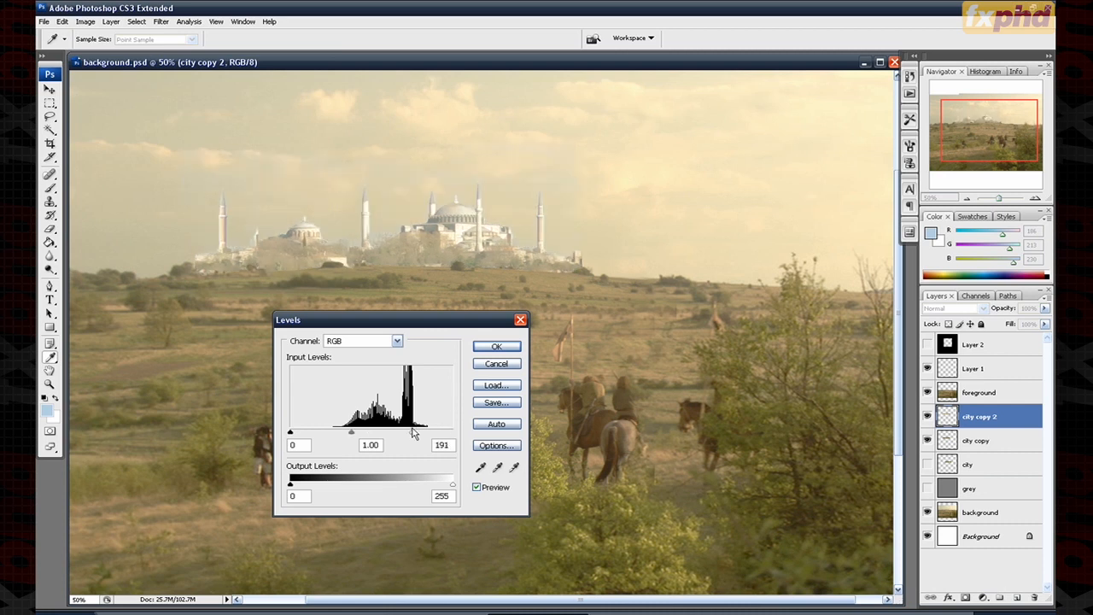
drag(290, 432, 345, 436)
click(496, 346)
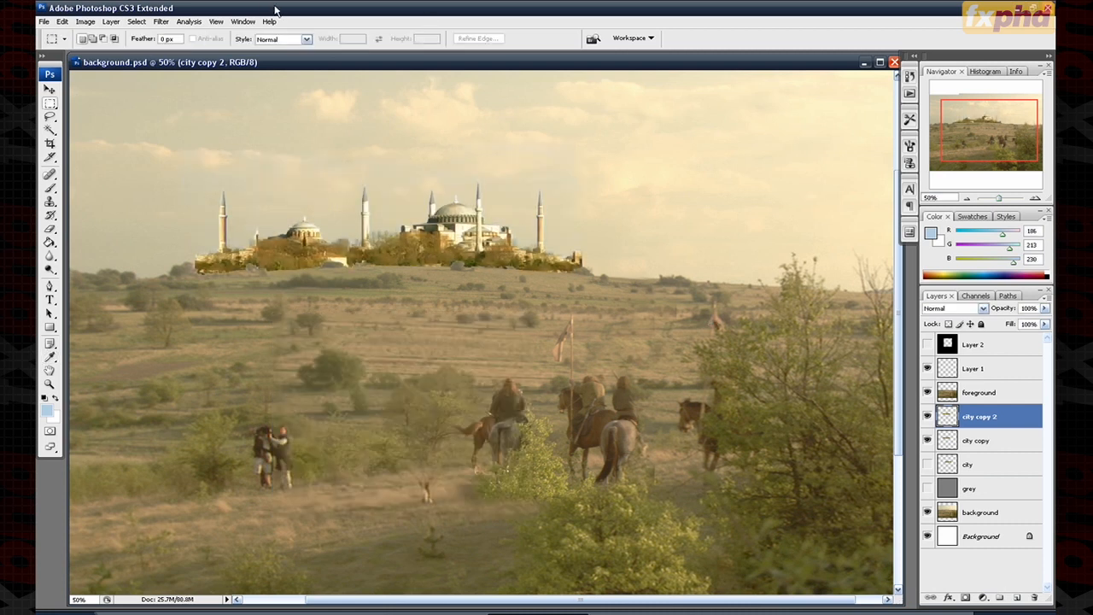
Step: Set city copy 2 to Lighten blending and reduce its saturation to below -45 with Hue/Saturation
click(955, 307)
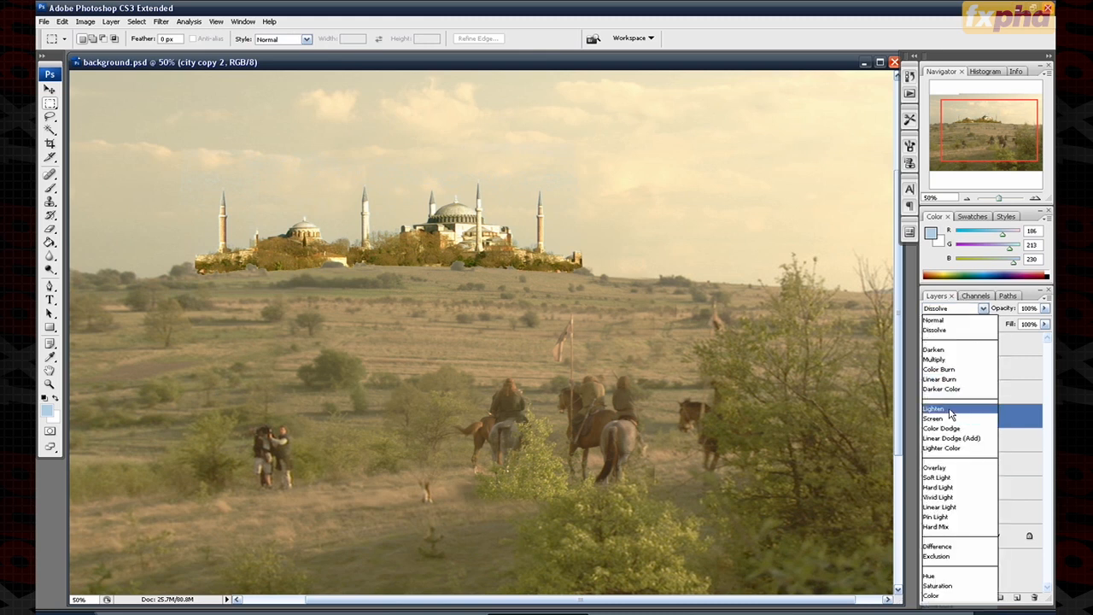
click(952, 416)
click(86, 22)
mouse_move(126, 53)
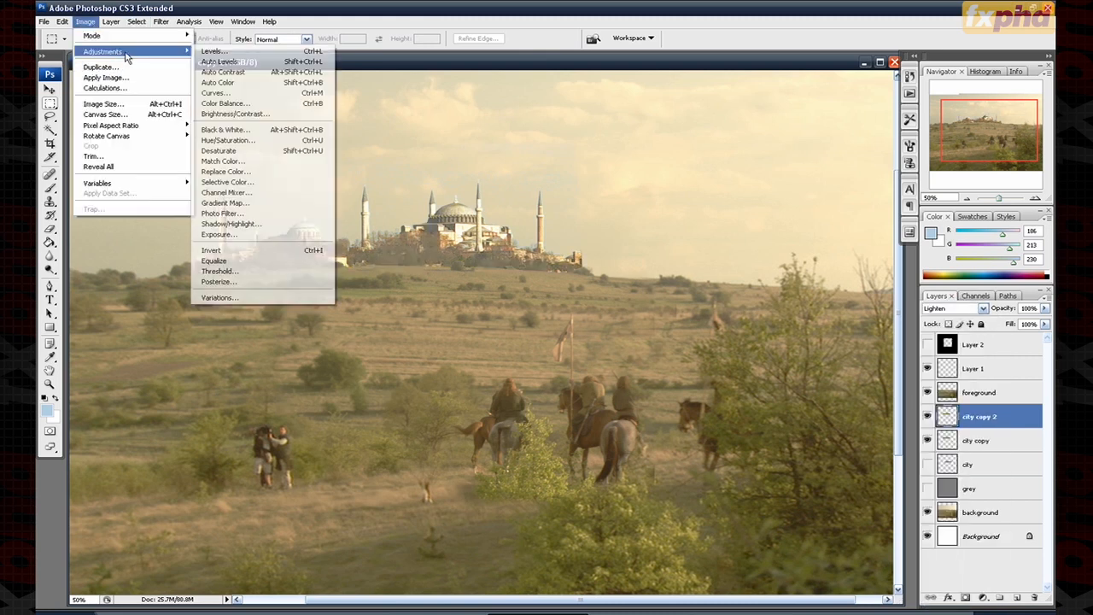
click(252, 140)
drag(517, 232, 489, 234)
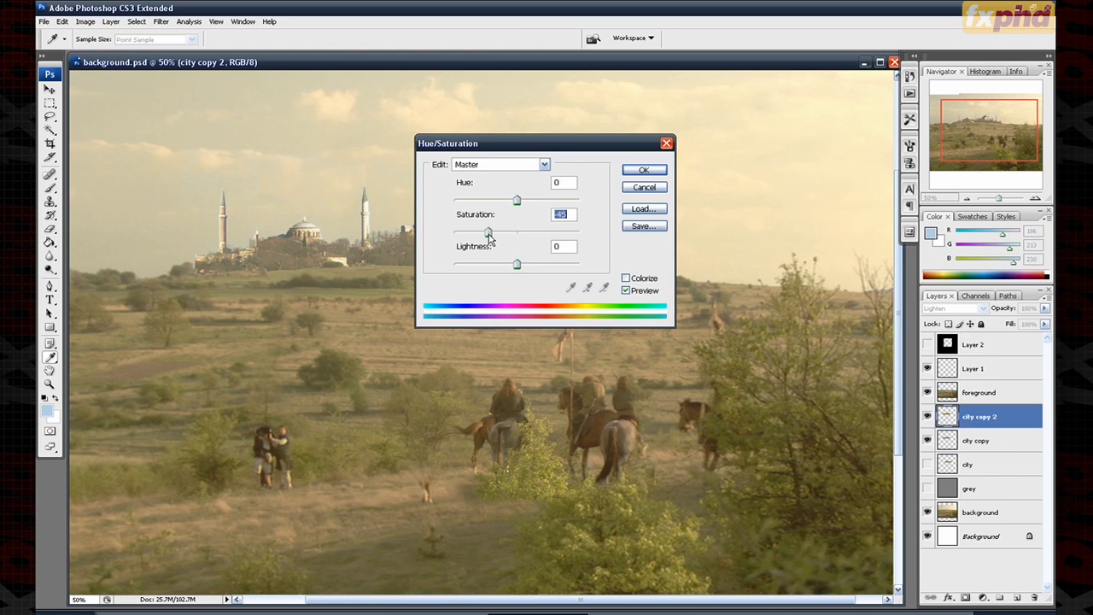
drag(461, 143, 450, 332)
drag(478, 421, 468, 425)
click(632, 359)
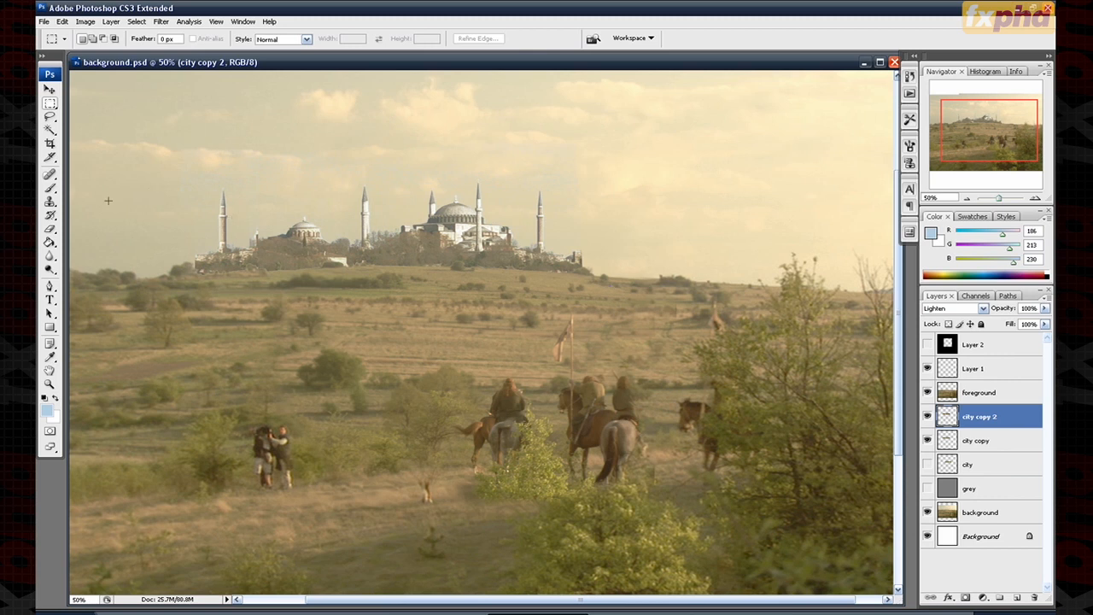
Step: Erase city copy 2 around the small dome with the Eraser, and reload background.psd in After Effects
click(50, 229)
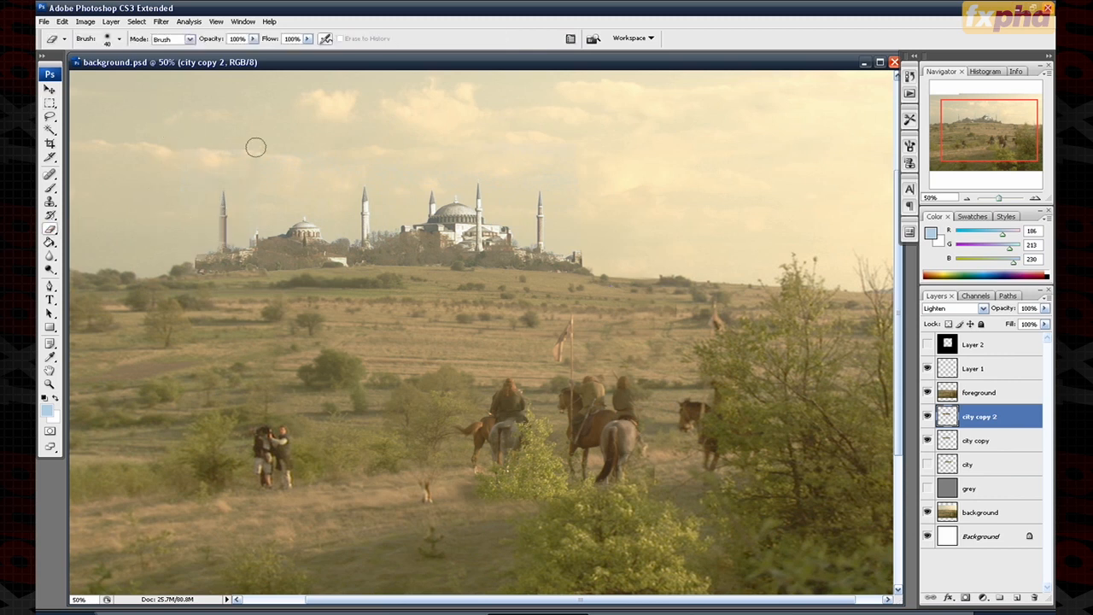
drag(284, 234, 315, 279)
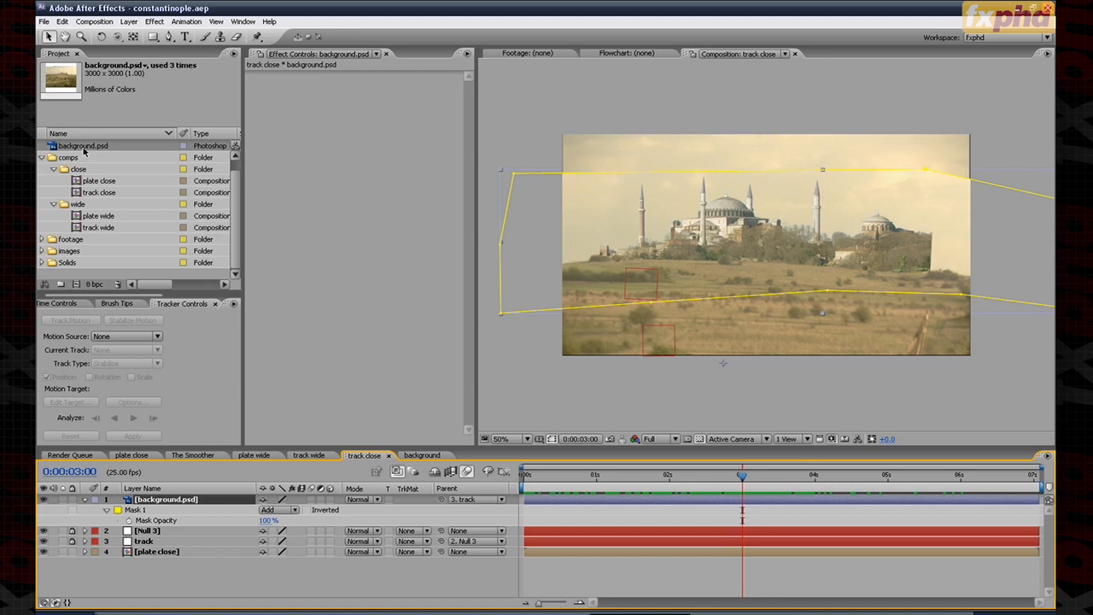
right_click(102, 151)
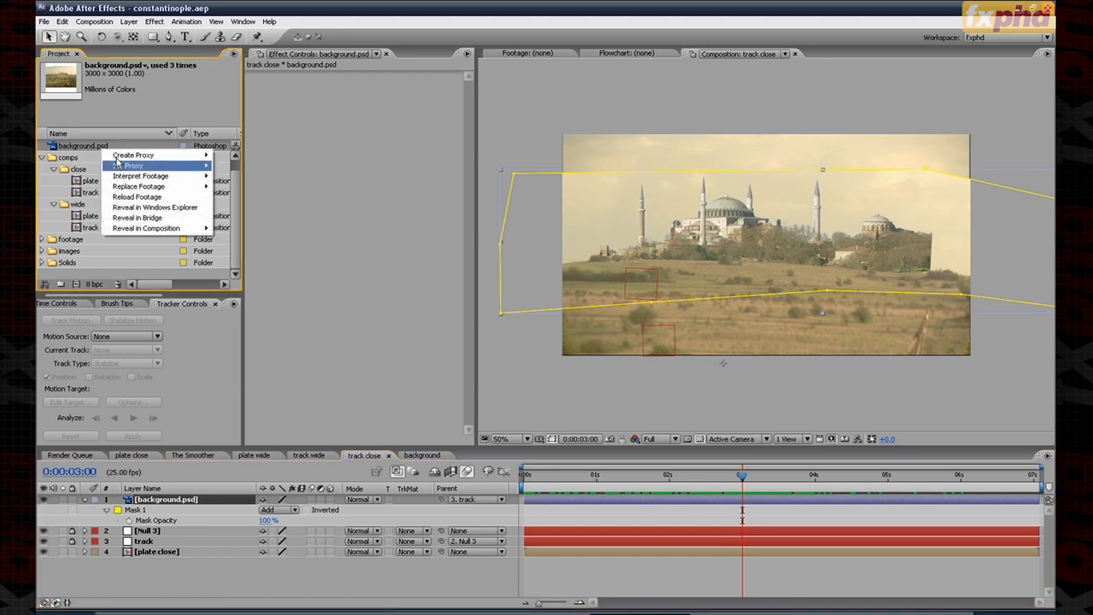
click(137, 197)
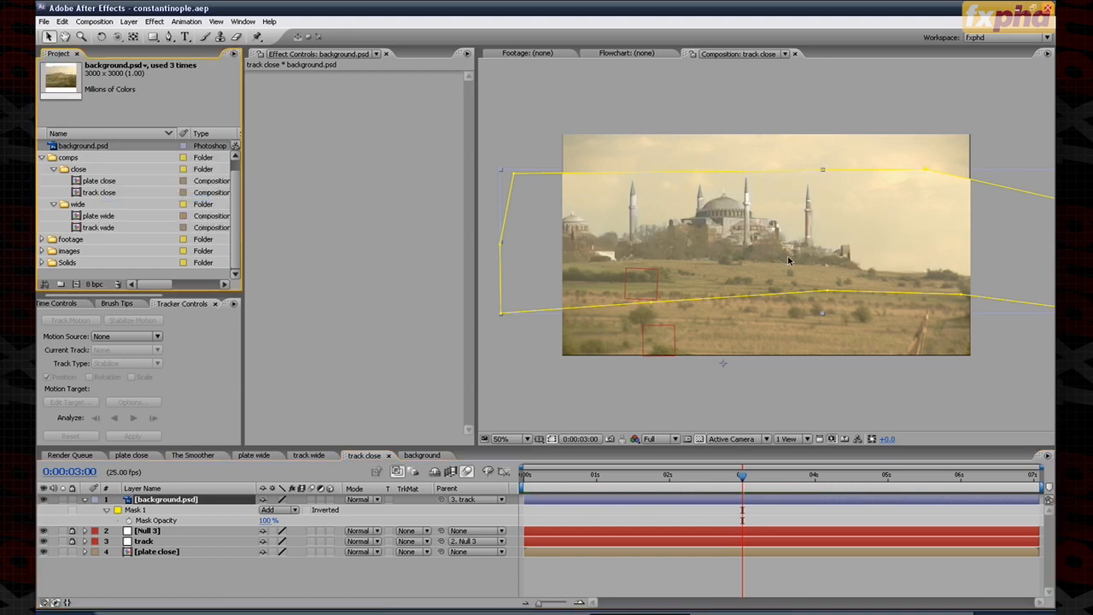
Step: Feather Mask 1 of the background.psd layer in track close by 75 pixels and deselect the mask
drag(741, 475, 777, 492)
click(157, 509)
key(m)
key(m)
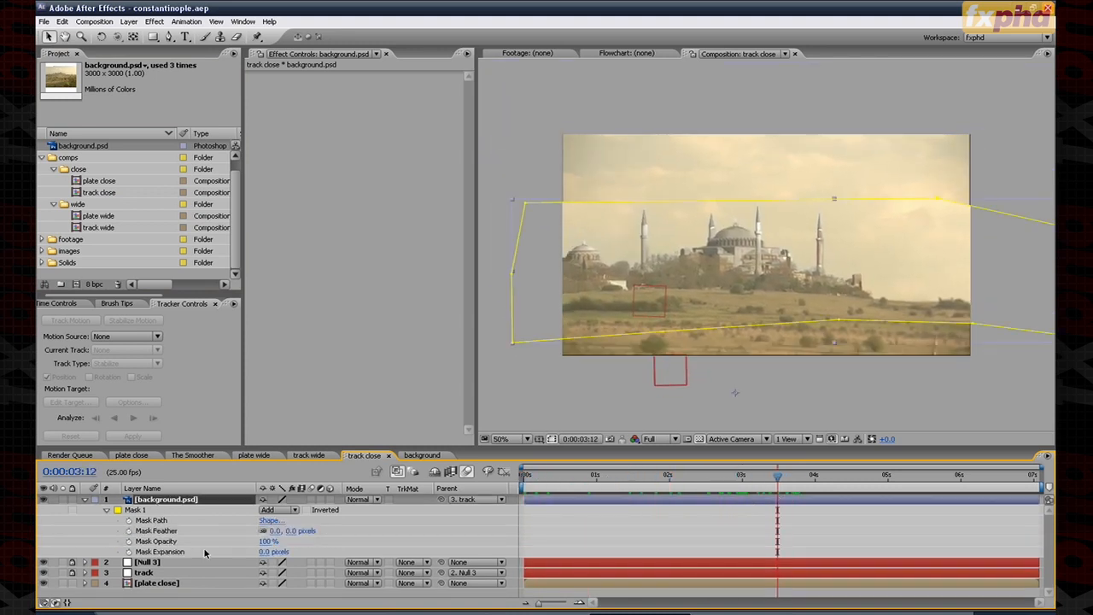
drag(289, 533, 332, 530)
click(811, 511)
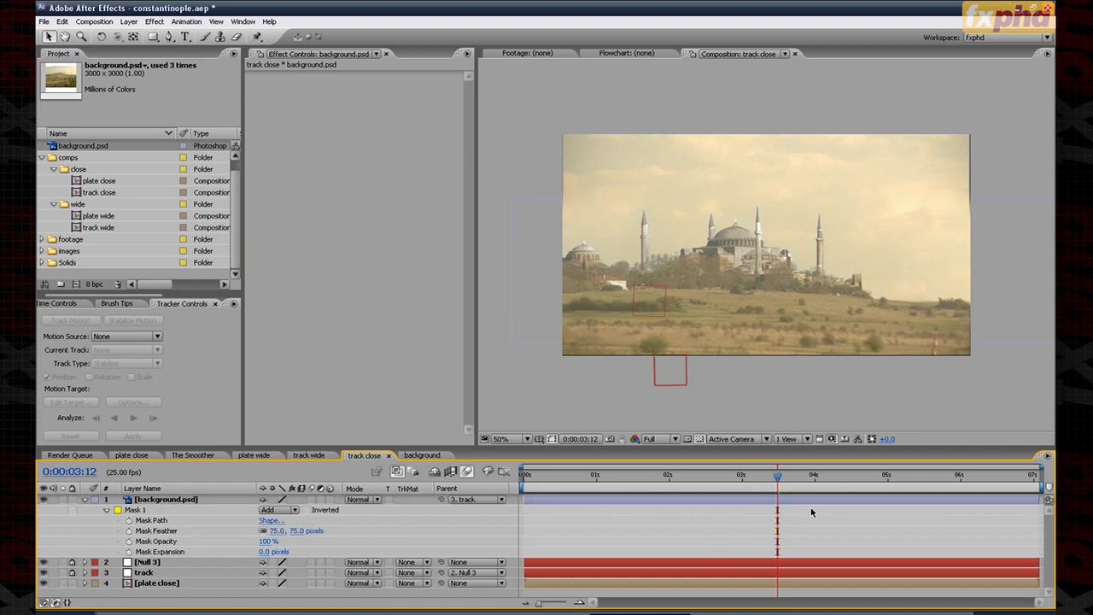
Step: Fit the track close composition to an enlarged viewer and scrub through the shot to examine the city's blending
drag(774, 476, 757, 497)
click(500, 439)
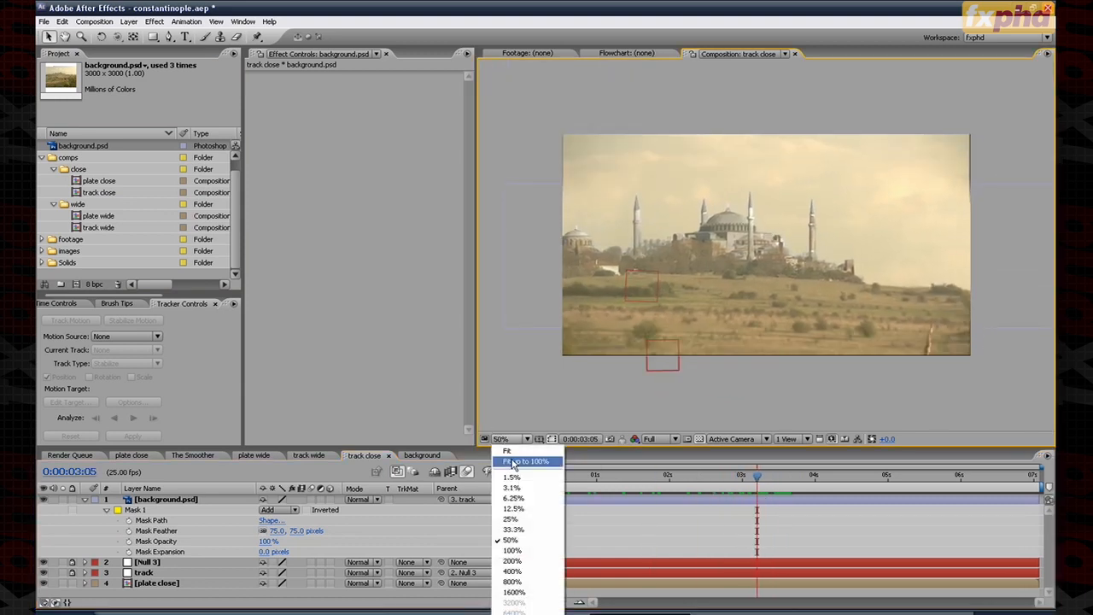
click(515, 452)
drag(476, 447, 224, 454)
drag(693, 482, 902, 483)
drag(832, 490, 745, 496)
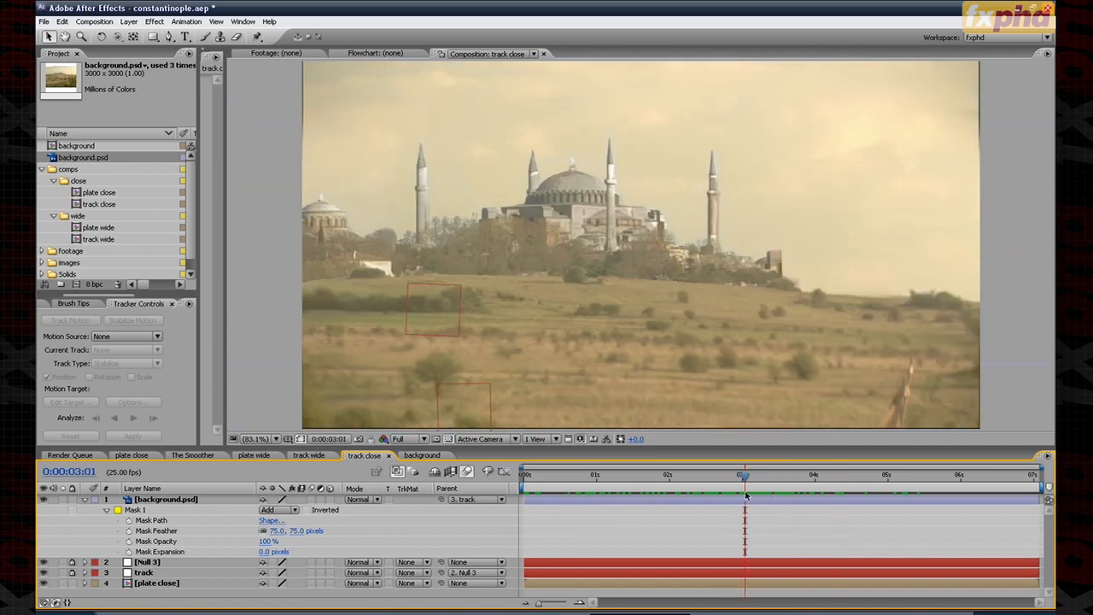
Step: Open the track wide composition, examine the city near 0:00:03:23, and switch to Photoshop to compare the city copy layer
double_click(111, 240)
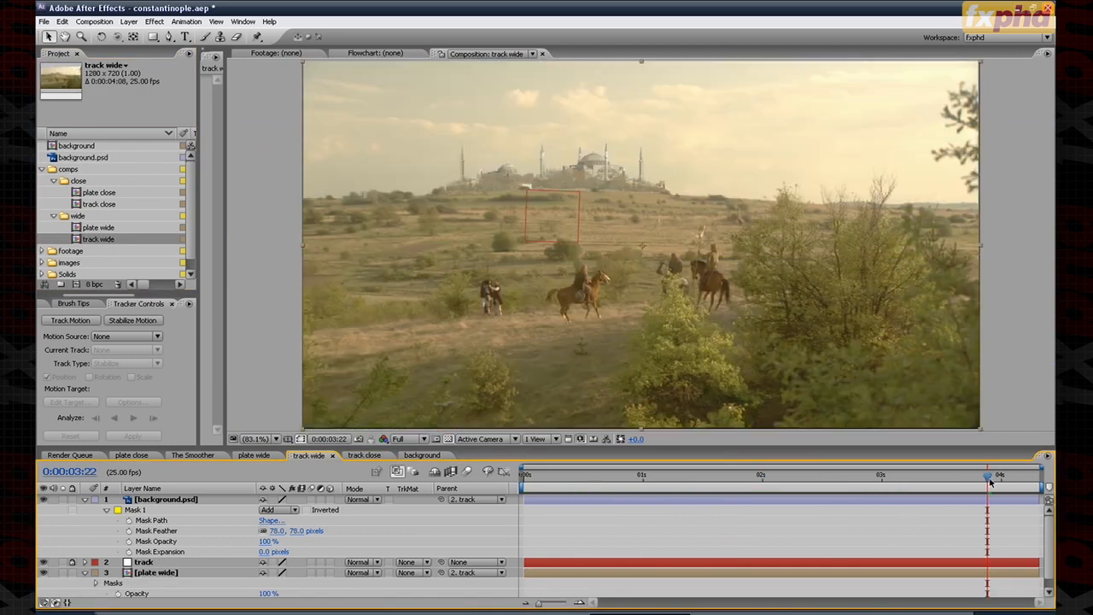
drag(990, 481, 991, 505)
click(968, 528)
drag(226, 206, 300, 206)
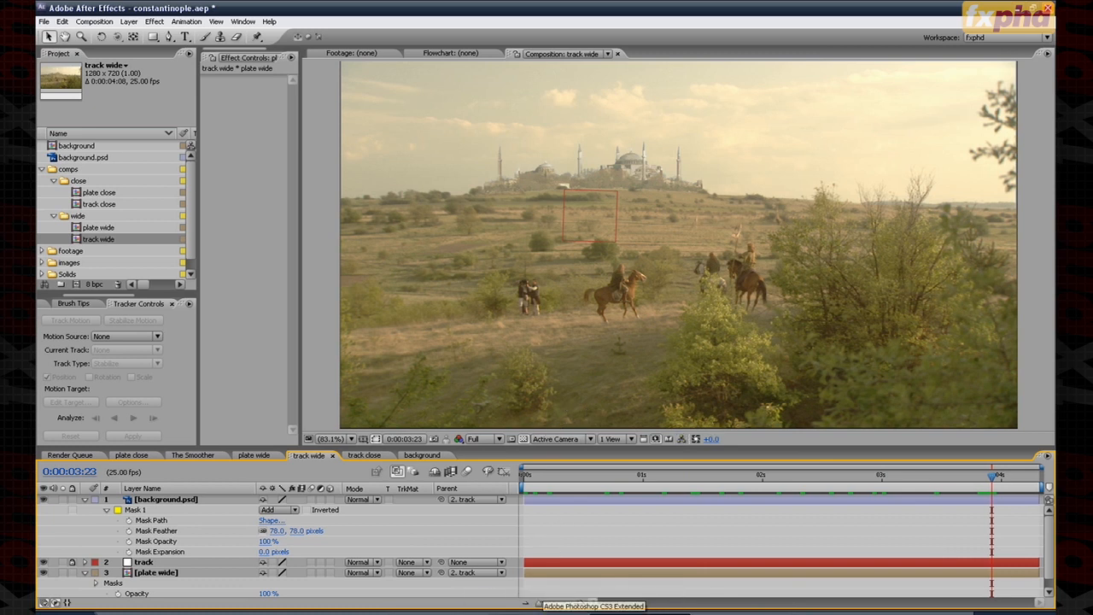
click(543, 614)
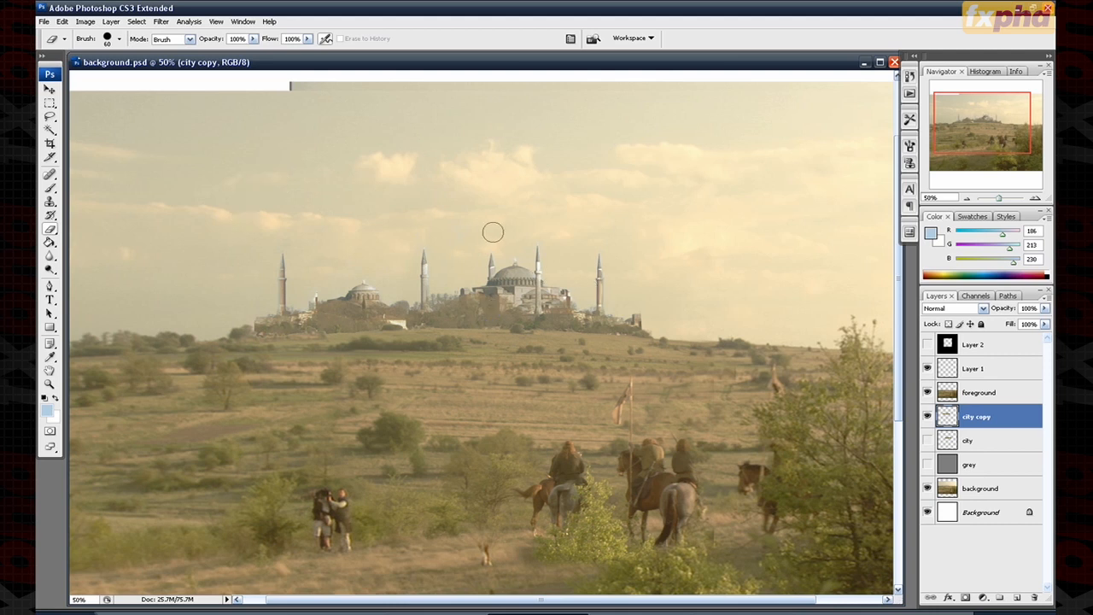
click(50, 101)
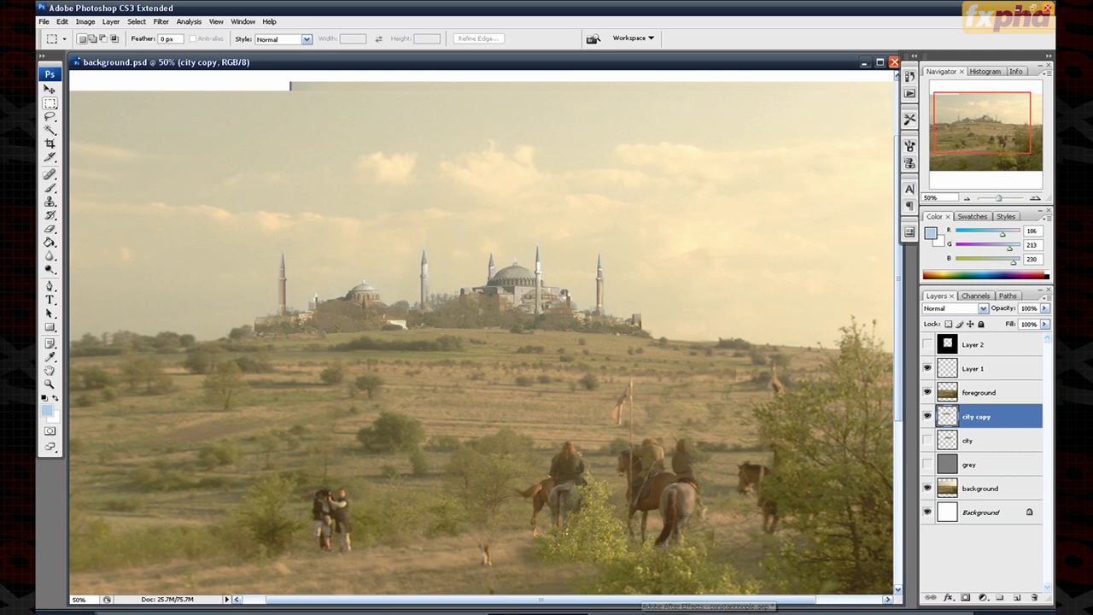
Step: In Premiere Pro, place the 47-01 wide and 47-02 close Constantinople clips on the FX track and extend the work area around both
click(509, 606)
mouse_move(512, 415)
mouse_down()
mouse_move(451, 415)
mouse_move(512, 415)
mouse_up()
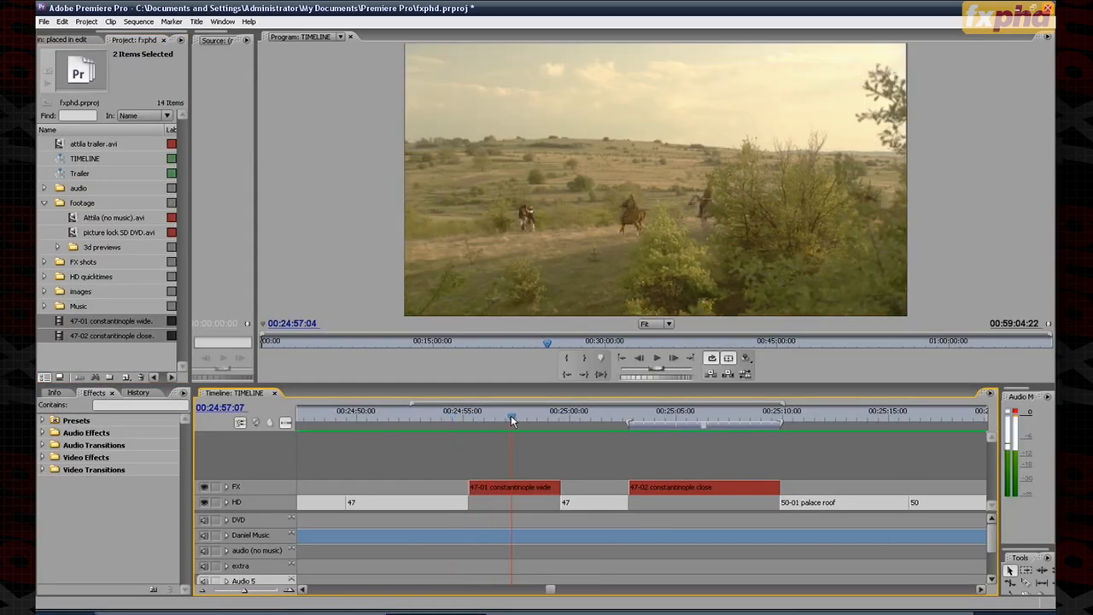
click(96, 351)
drag(122, 322, 673, 483)
drag(507, 483, 468, 490)
drag(85, 336, 647, 487)
drag(630, 422, 430, 421)
drag(779, 421, 838, 423)
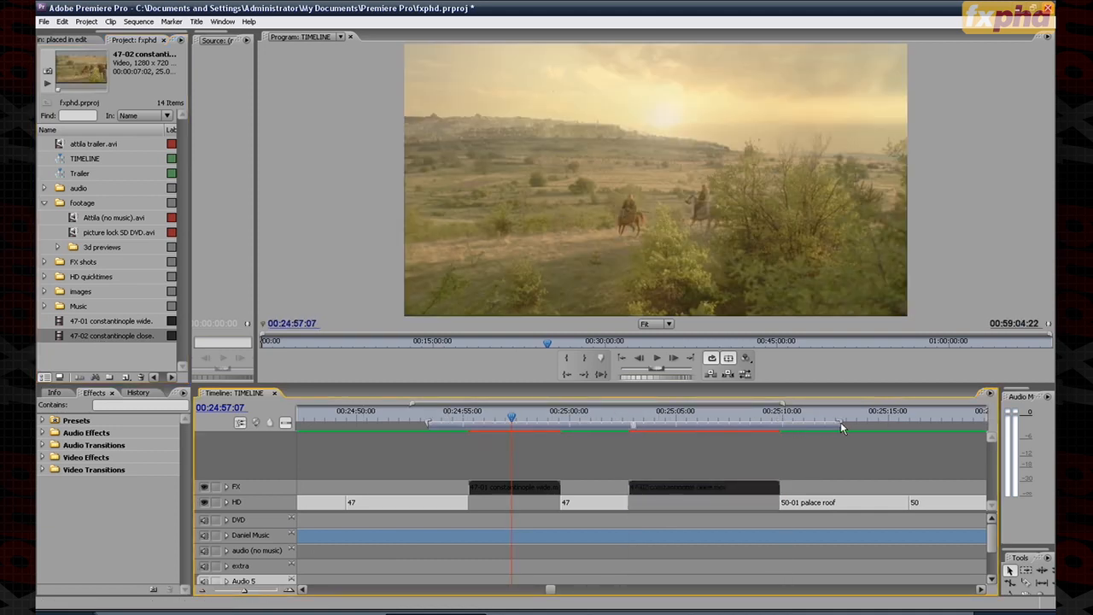
Step: Scrub and play the sequence from just before the wide Constantinople shot into the close shot to examine both versions
click(455, 420)
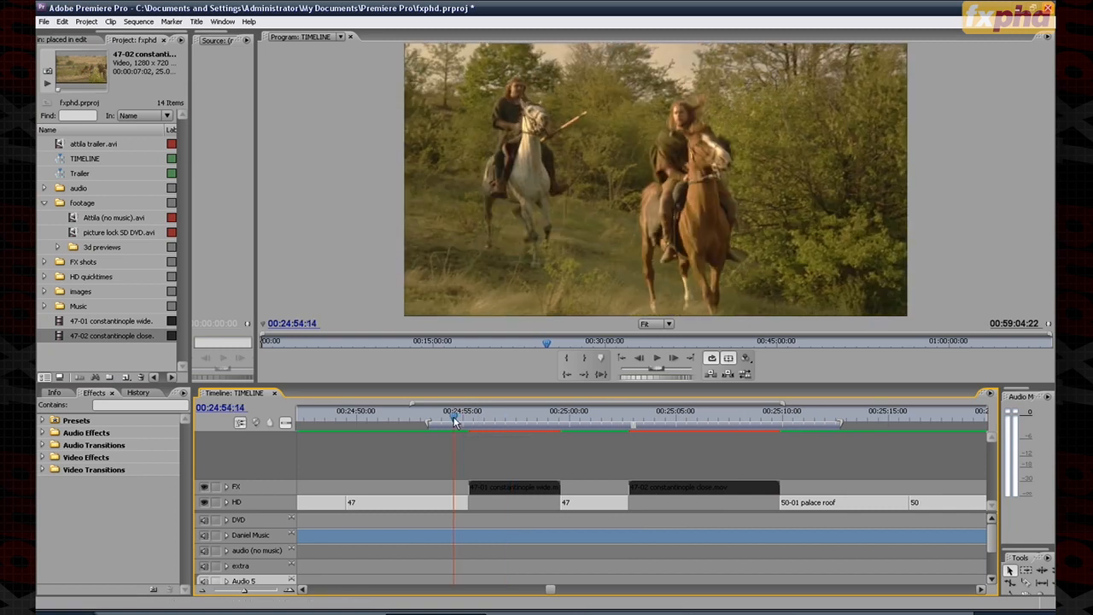
click(470, 420)
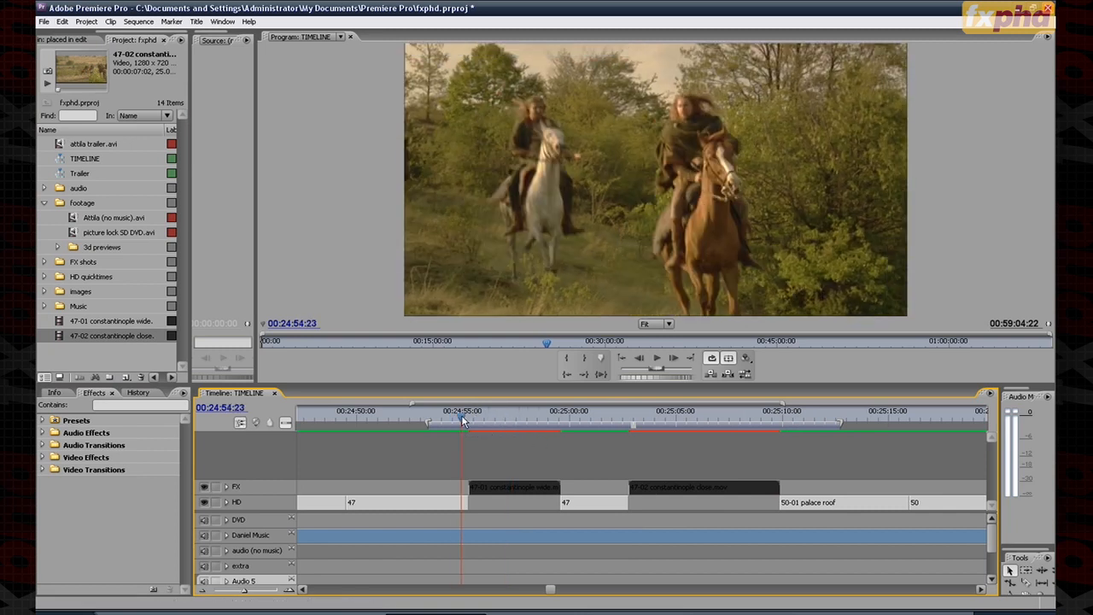
drag(470, 420, 693, 421)
key(space)
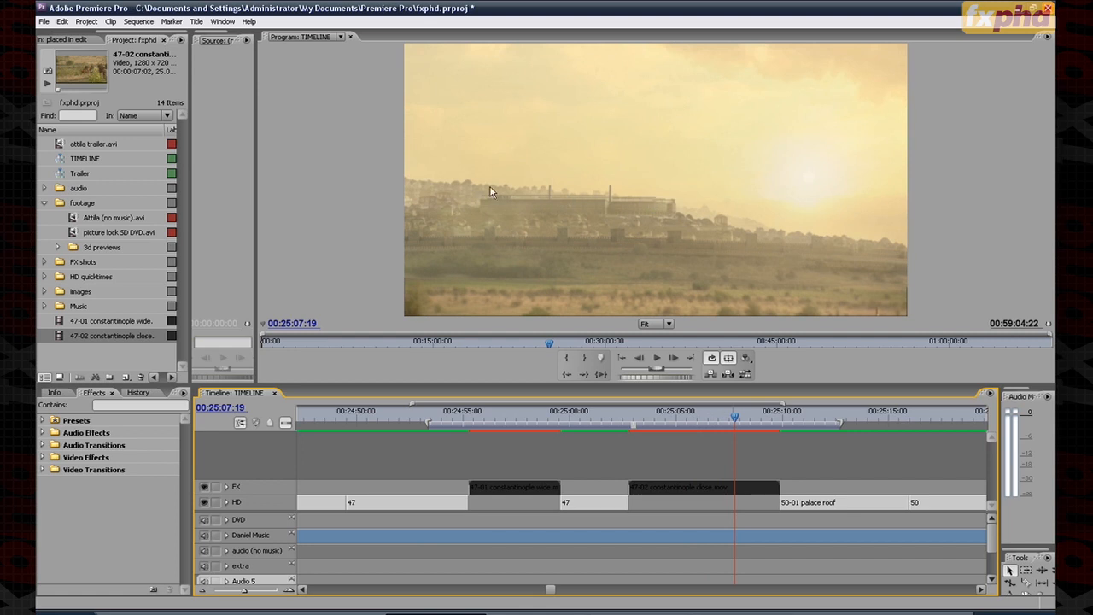
Step: Scrub the close and wide Constantinople shots, then compare the city in Photoshop's background.psd and After Effects' track wide composition
mouse_move(743, 416)
mouse_down()
mouse_move(764, 415)
mouse_move(629, 418)
mouse_move(760, 418)
mouse_up()
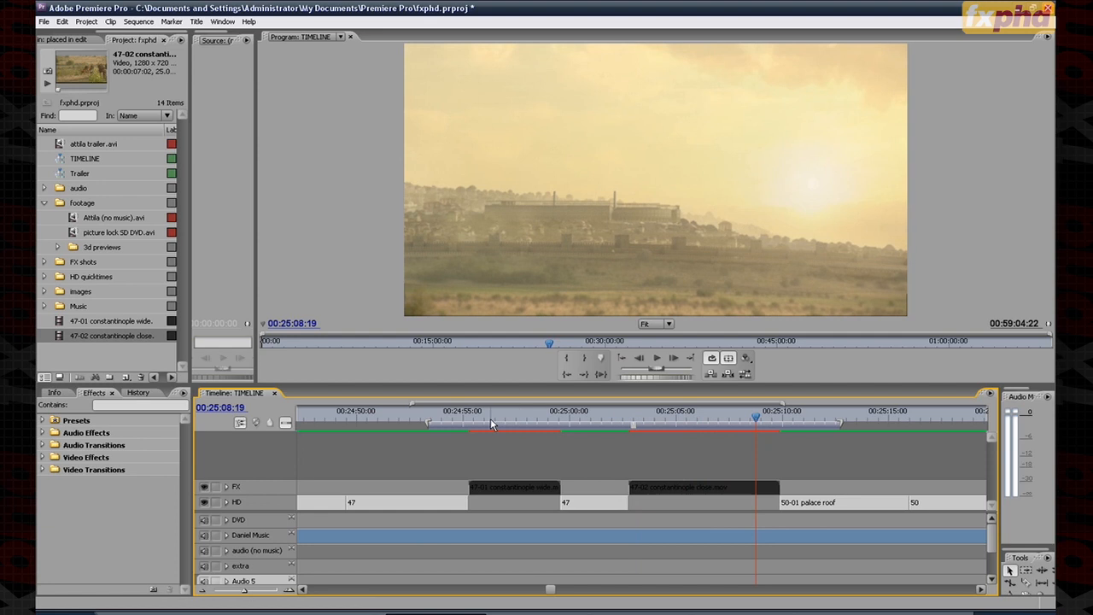
drag(474, 419, 568, 385)
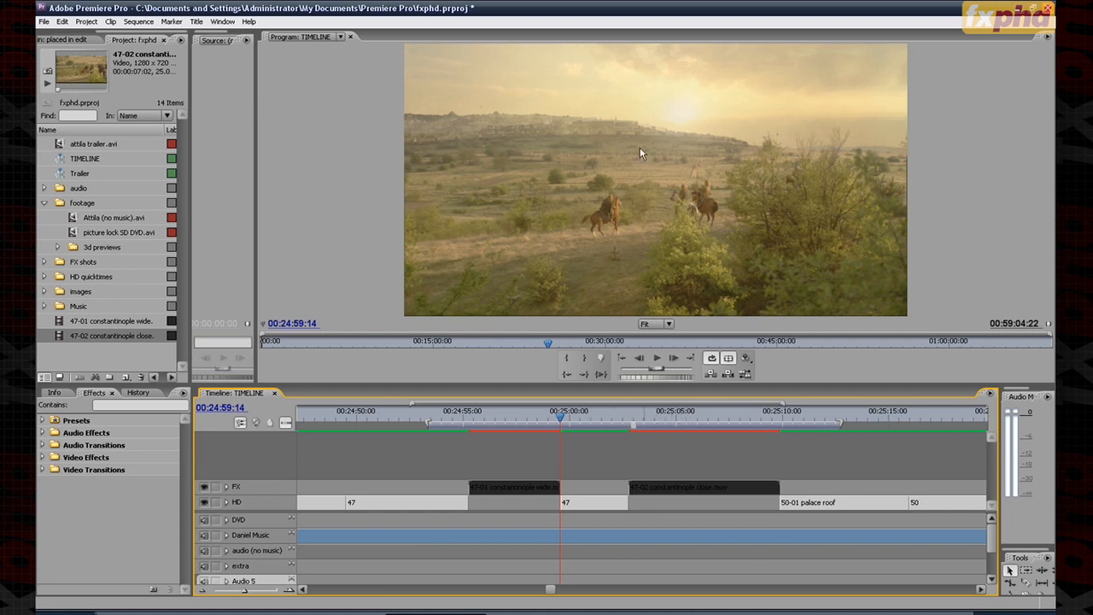
click(546, 613)
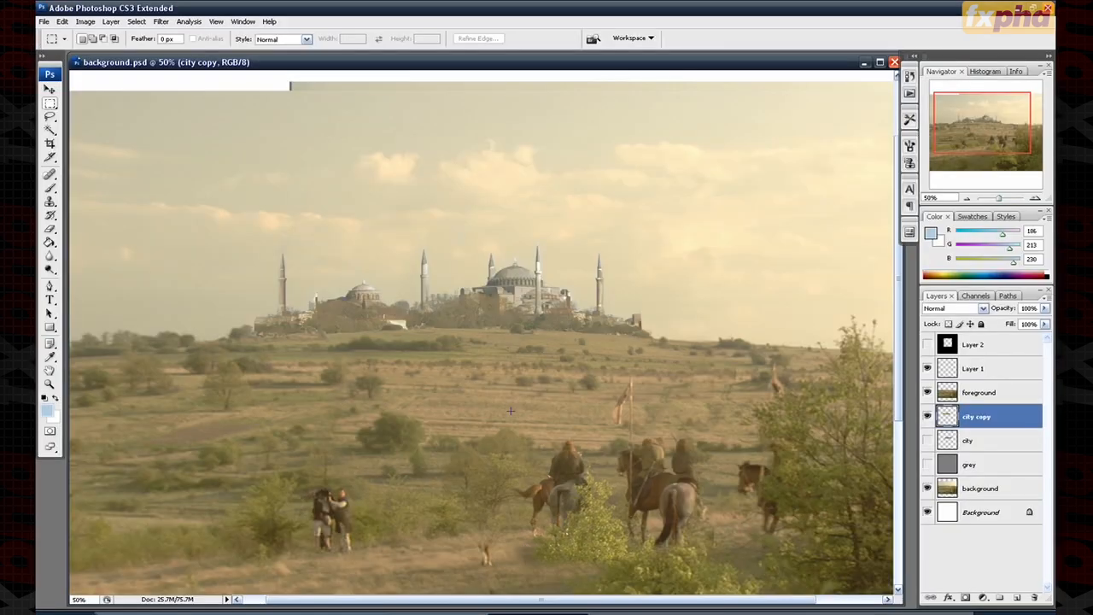
drag(476, 260, 541, 175)
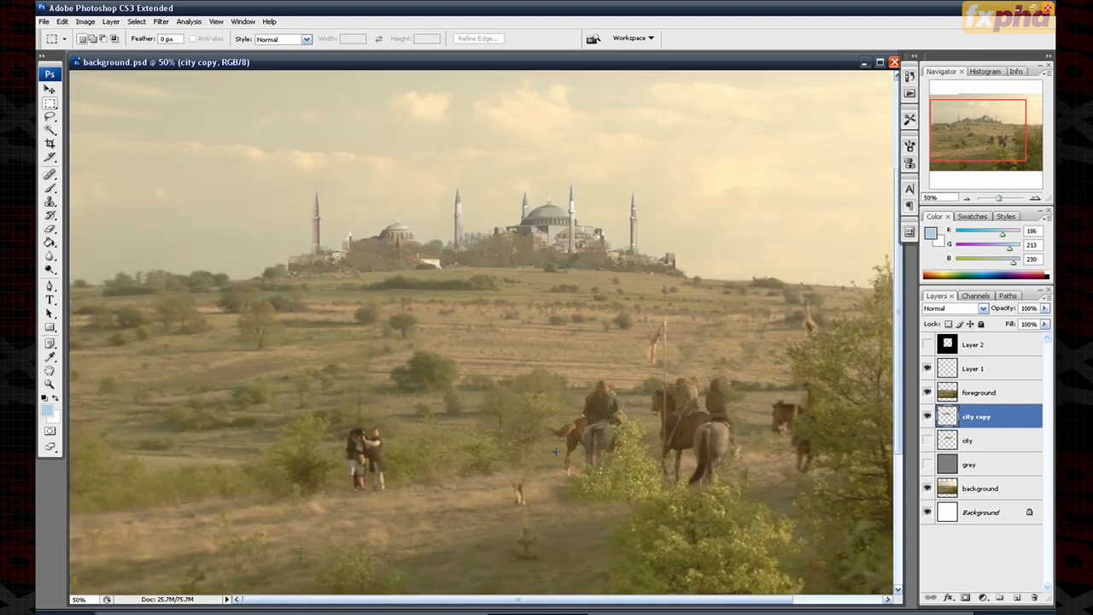
click(721, 612)
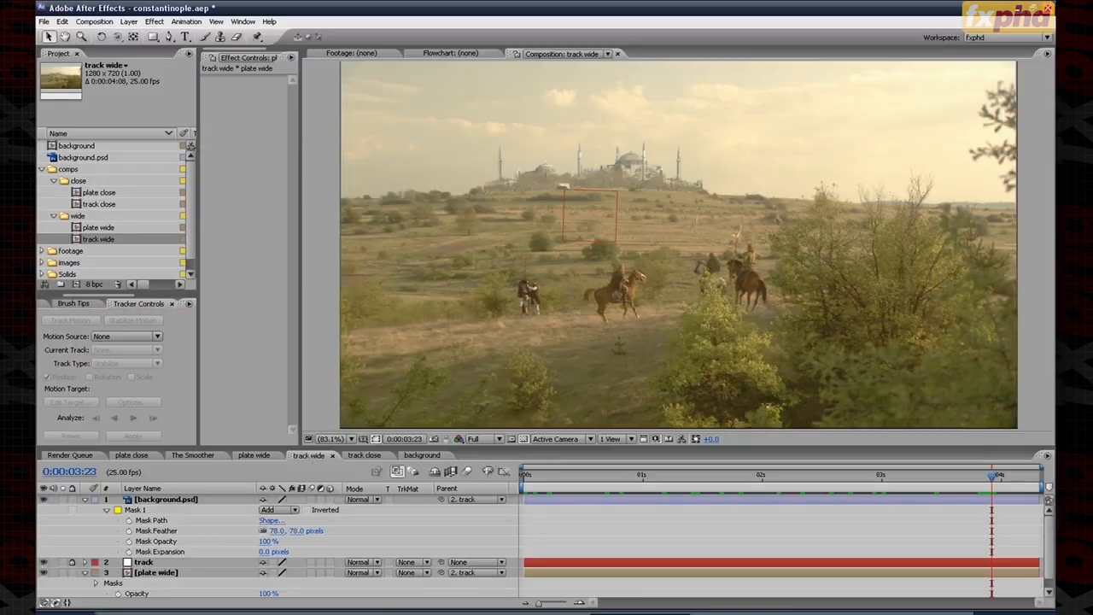
Step: Return to Premiere Pro and review the sequence from just before the wide Constantinople shot into the close shot
click(465, 612)
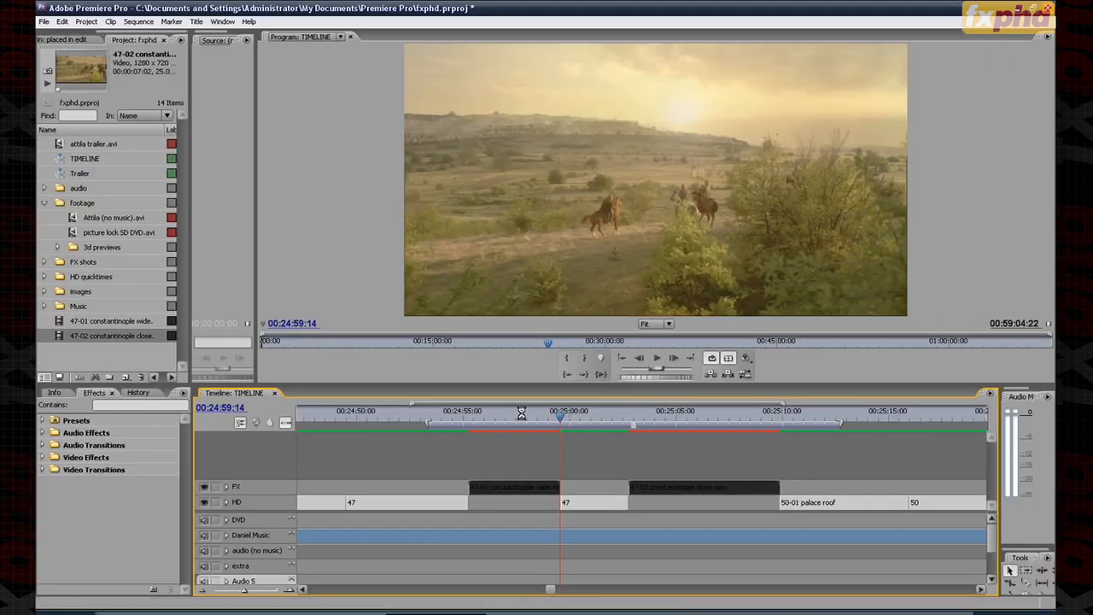
drag(460, 416, 724, 421)
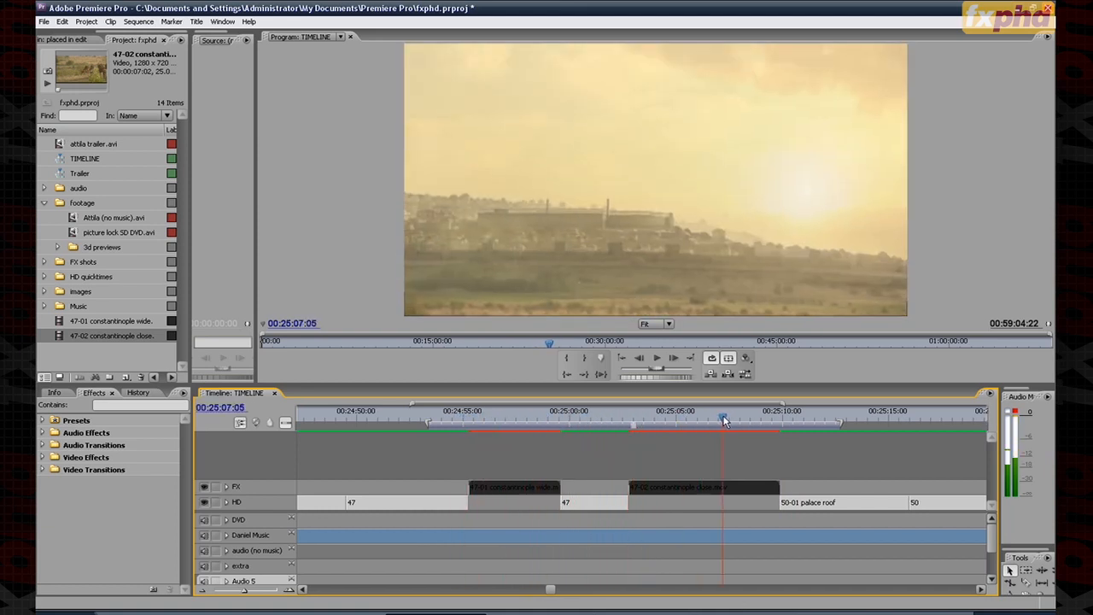
click(606, 419)
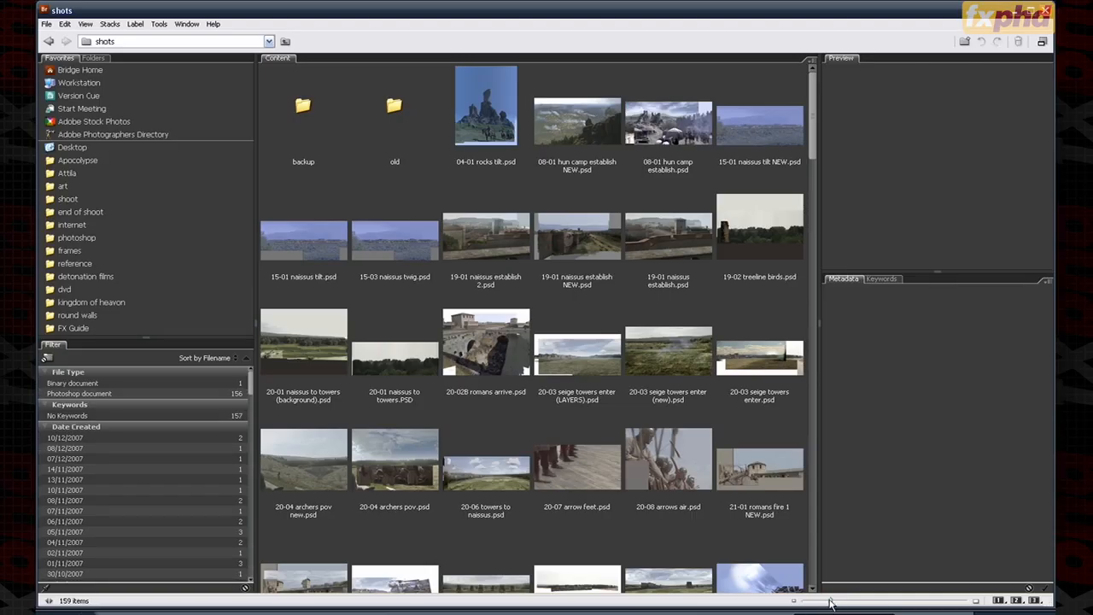
Step: In Bridge, enlarge the thumbnails of the shots folder and examine the 08-01 hun camp and 15-01 naissus tilt paintings
drag(830, 603, 931, 603)
drag(814, 83, 814, 91)
click(812, 587)
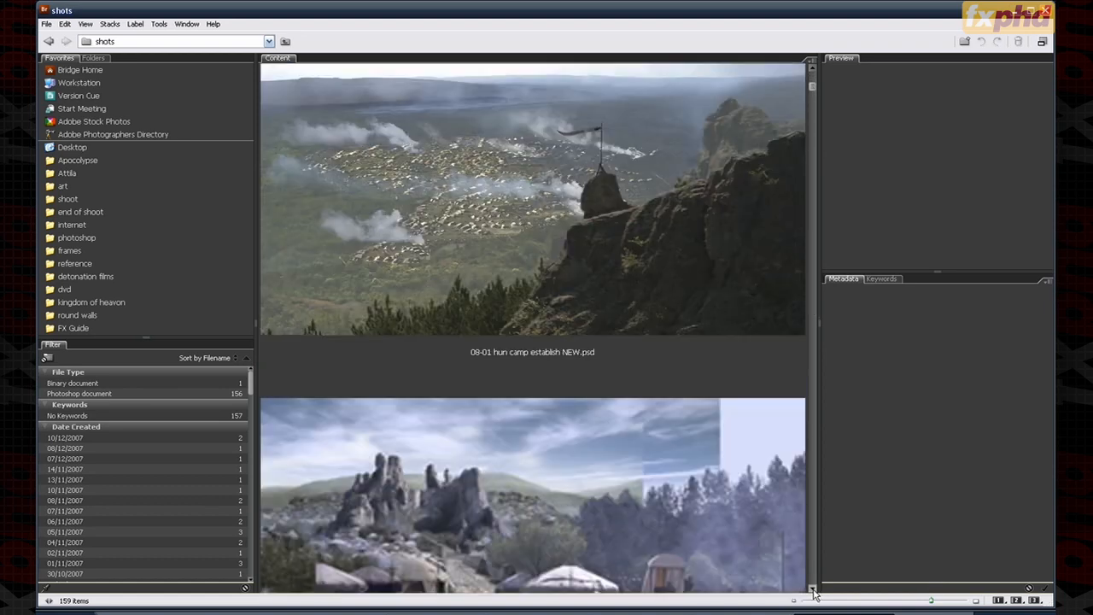
click(812, 587)
drag(815, 96, 813, 94)
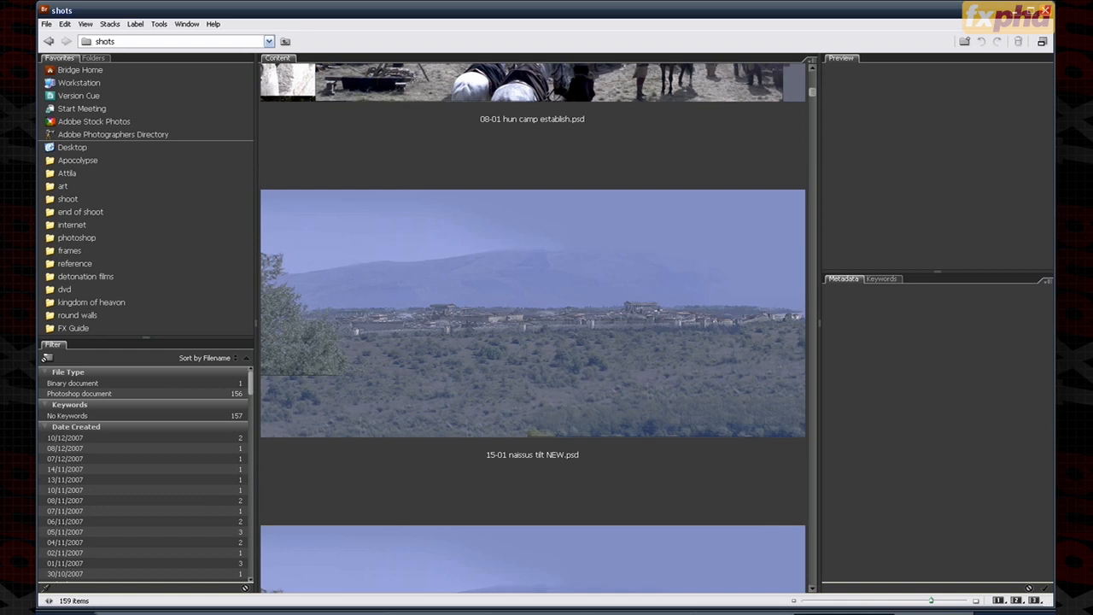
click(965, 601)
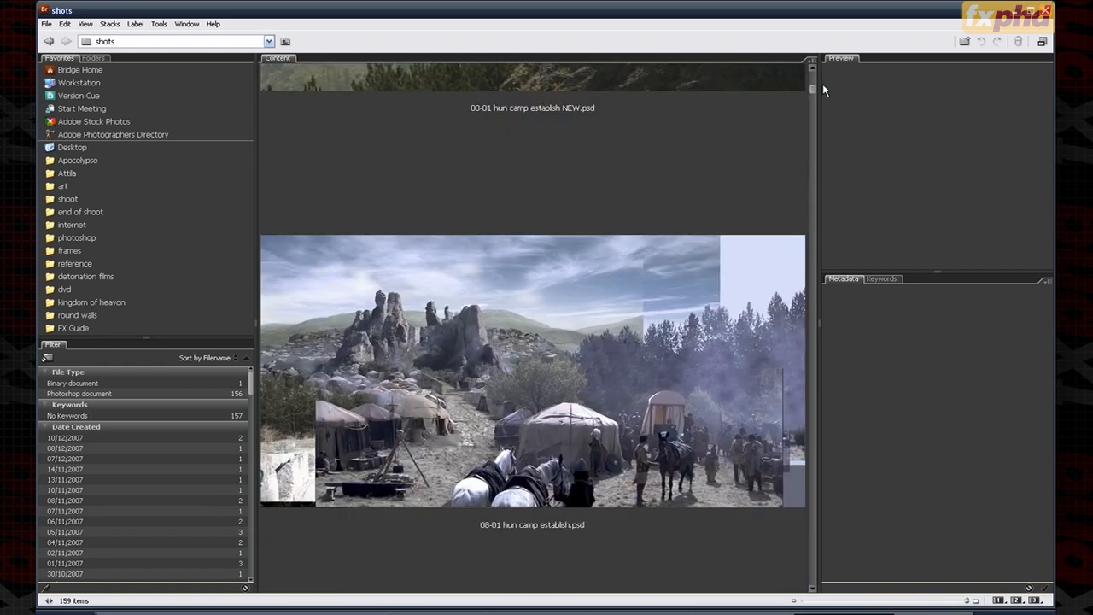
Step: Browse the matte paintings at a slightly smaller thumbnail size and select 47-02 constantinople close.psd
drag(814, 92, 812, 179)
click(910, 600)
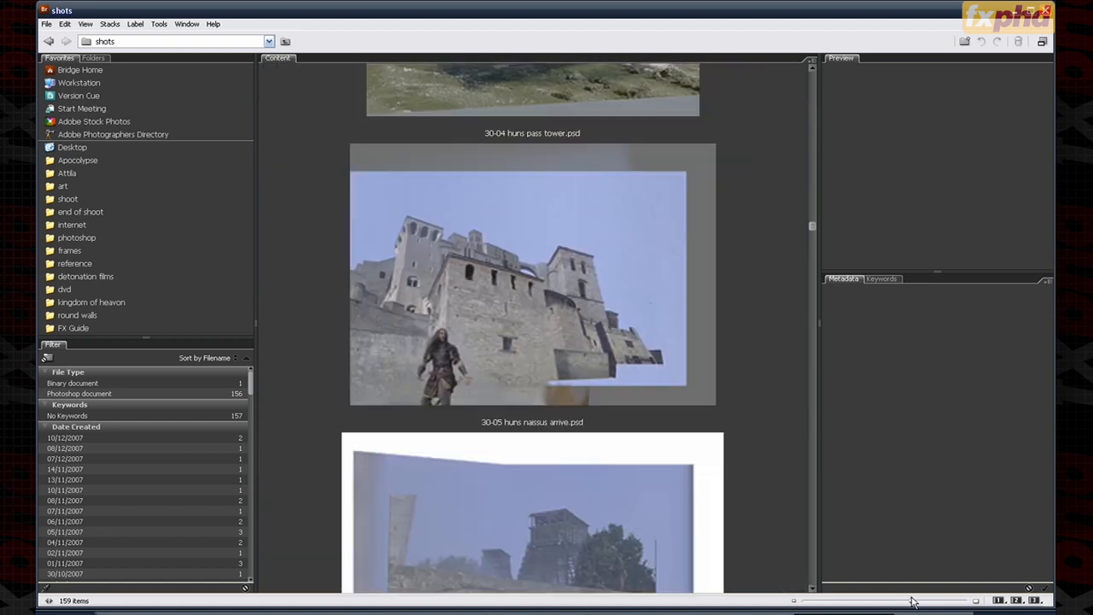
drag(812, 225, 812, 362)
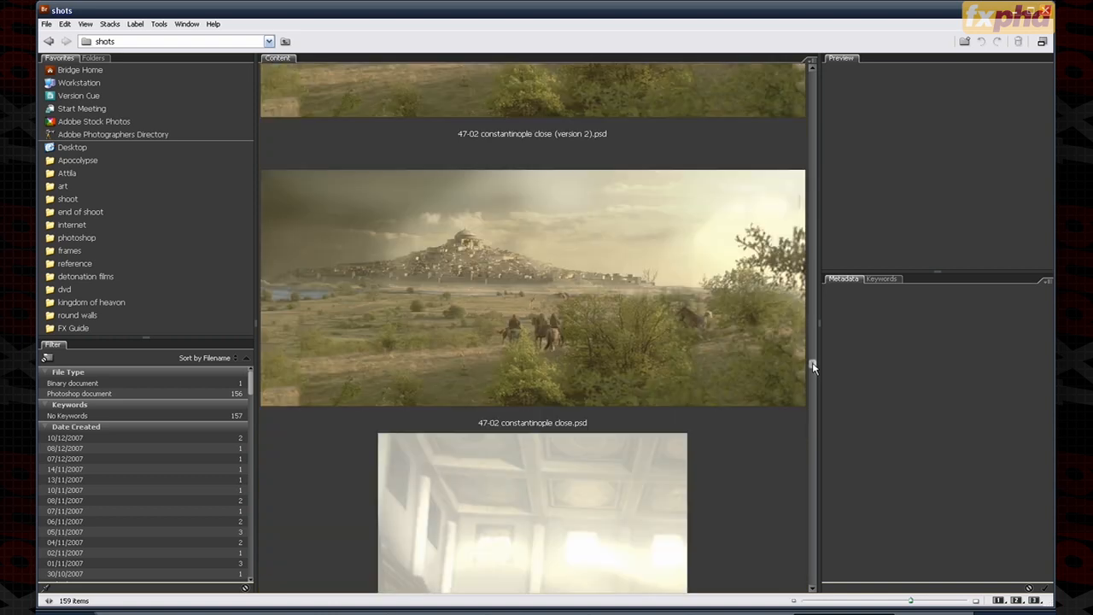
click(622, 294)
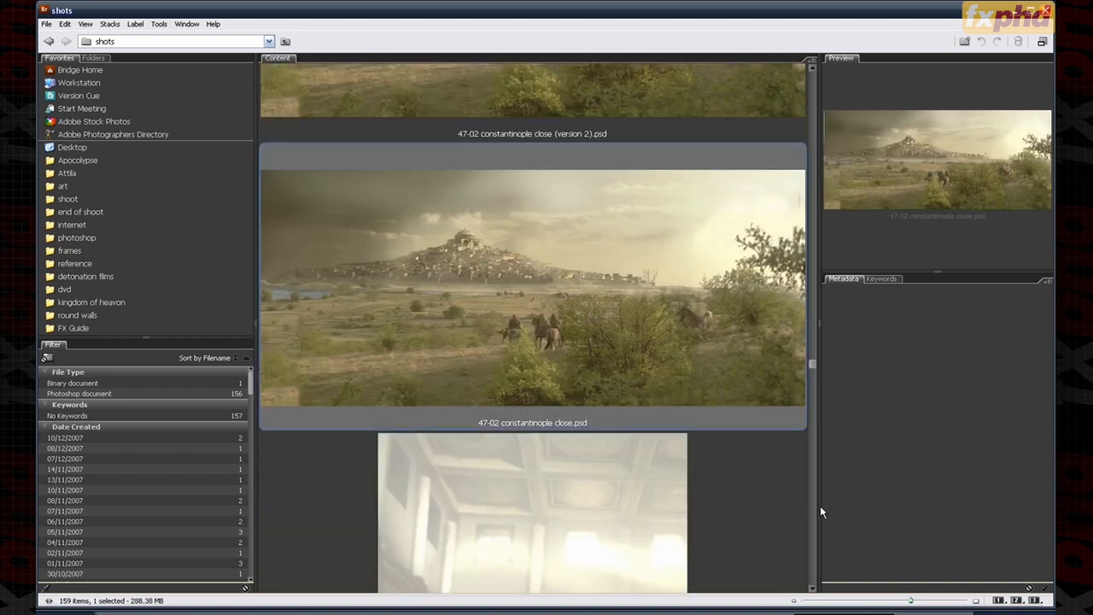
Step: Widen the content area, enlarge the thumbnails to examine 47-02 constantinople close.psd, and browse on to 71-01 northern camp wide.psd
drag(820, 325, 988, 324)
drag(255, 325, 154, 324)
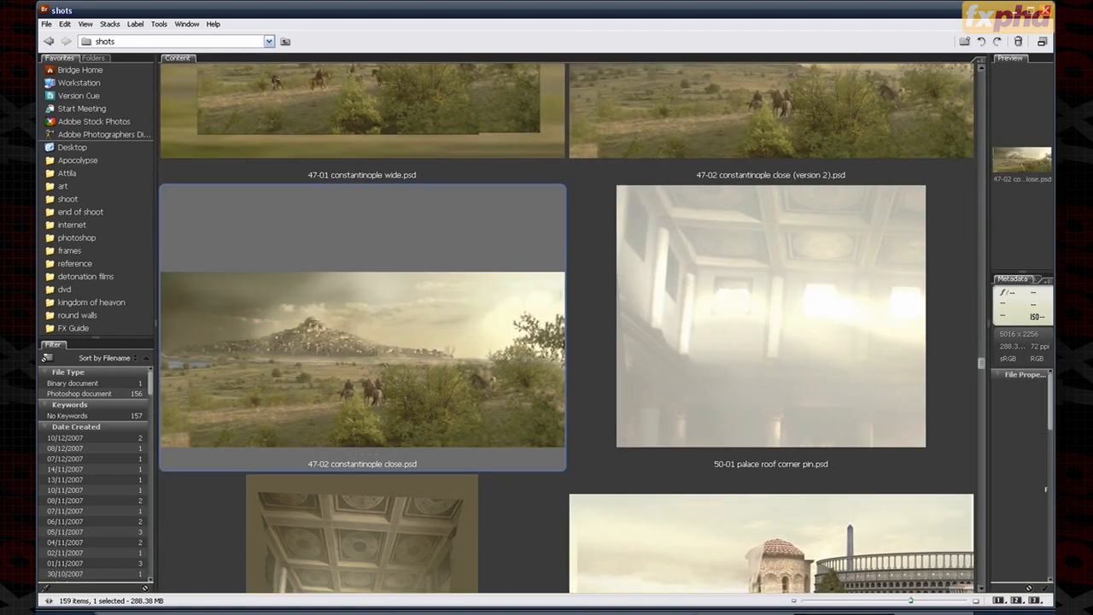
click(978, 601)
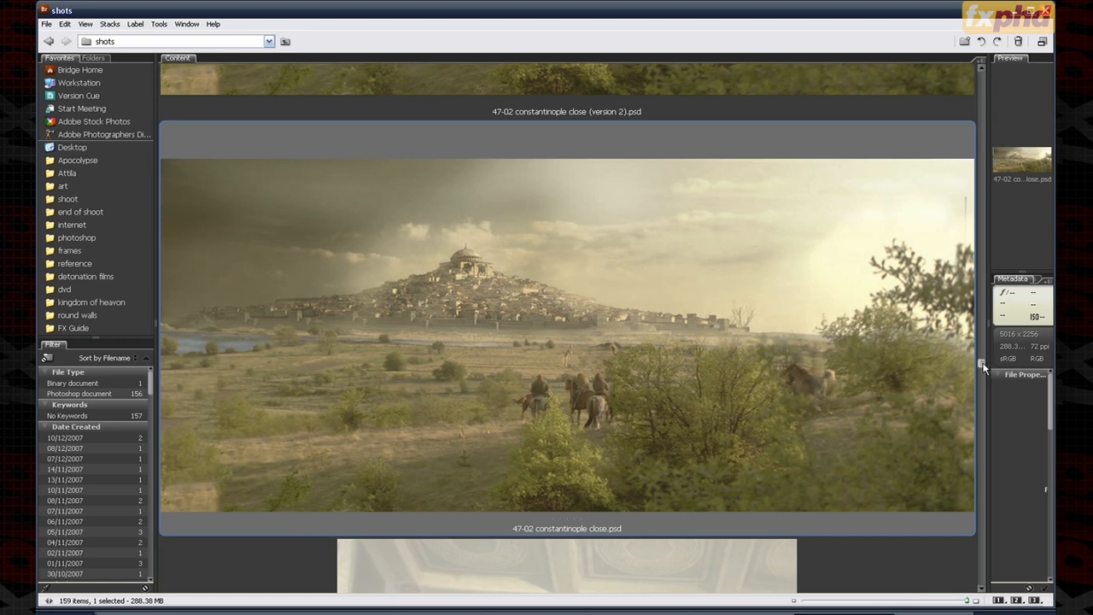
scroll(982, 366, down, 1)
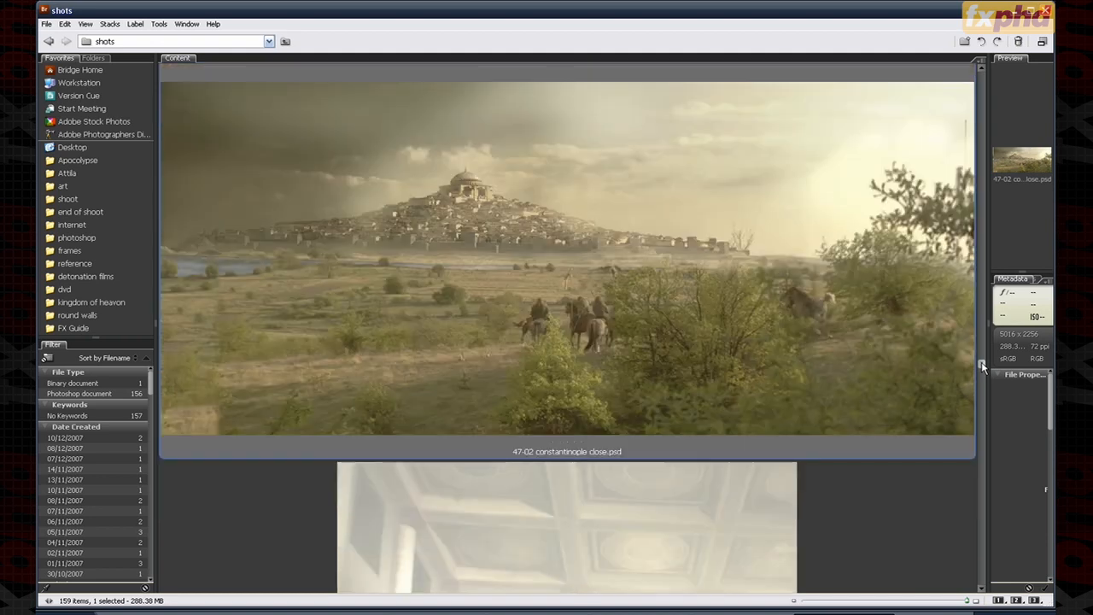
scroll(982, 366, up, 1)
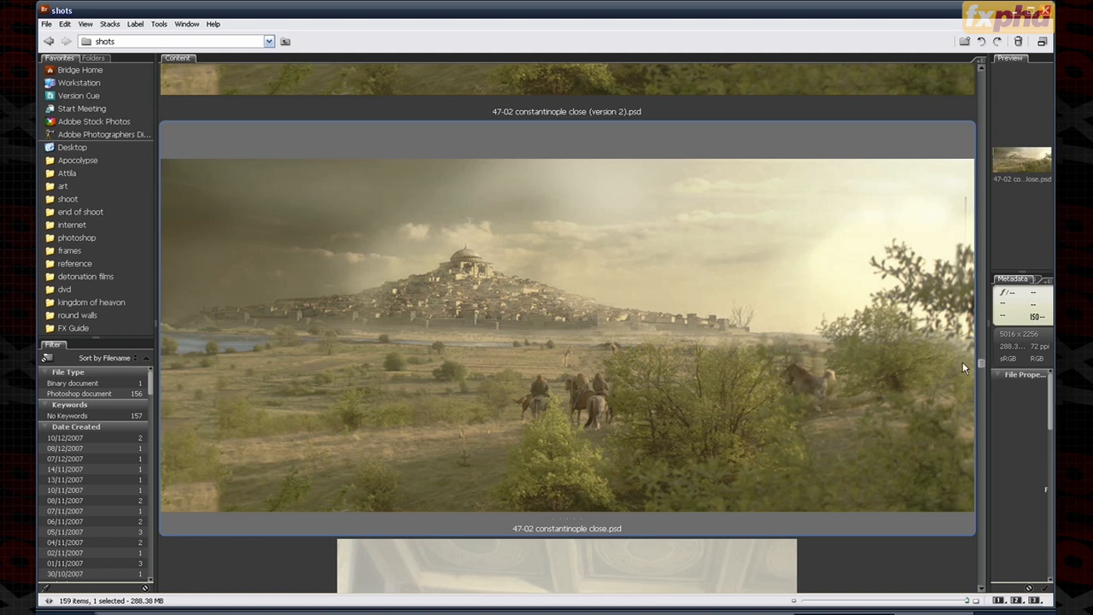
drag(980, 366, 988, 430)
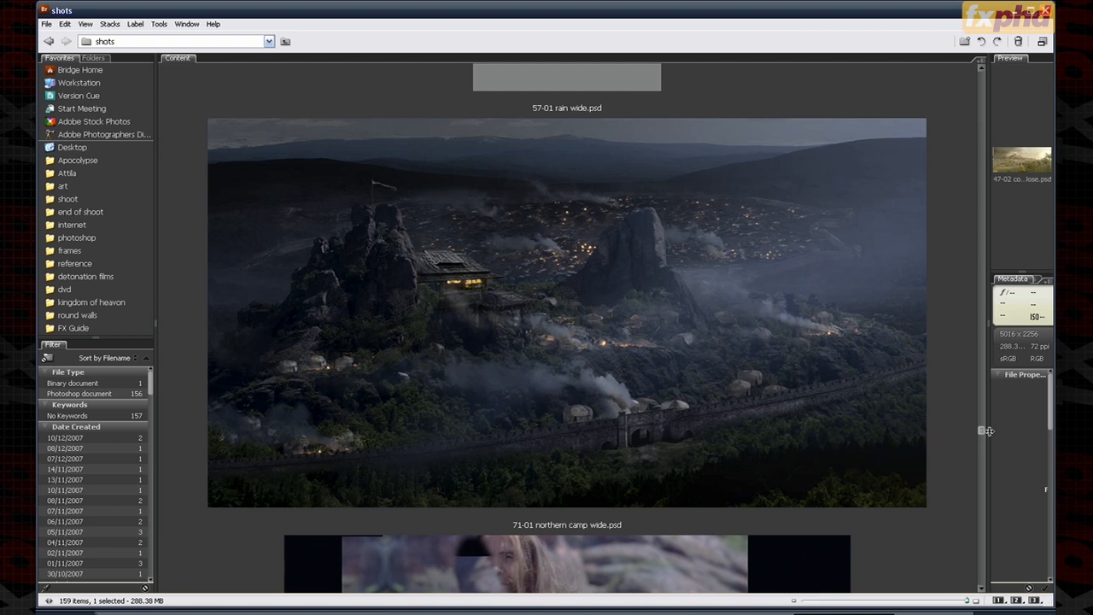